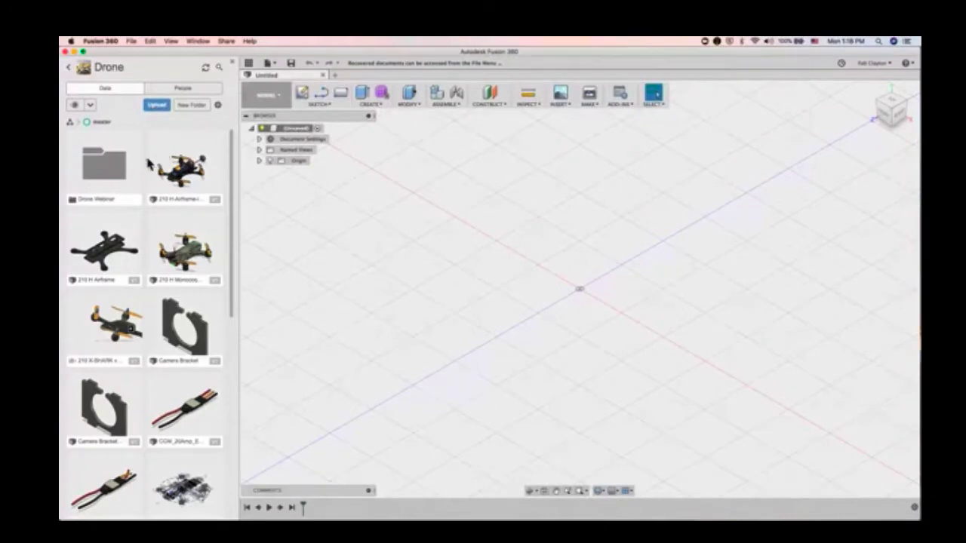
click(157, 105)
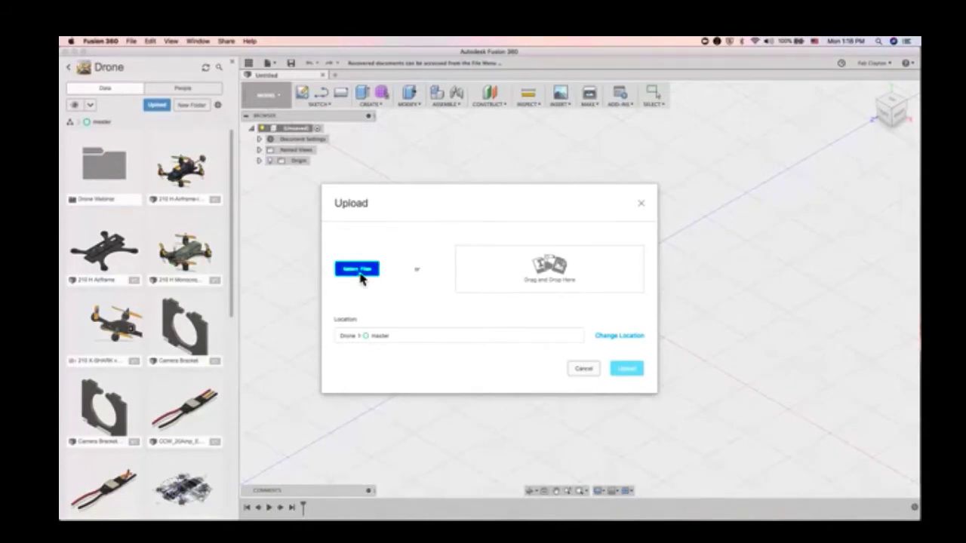
click(359, 272)
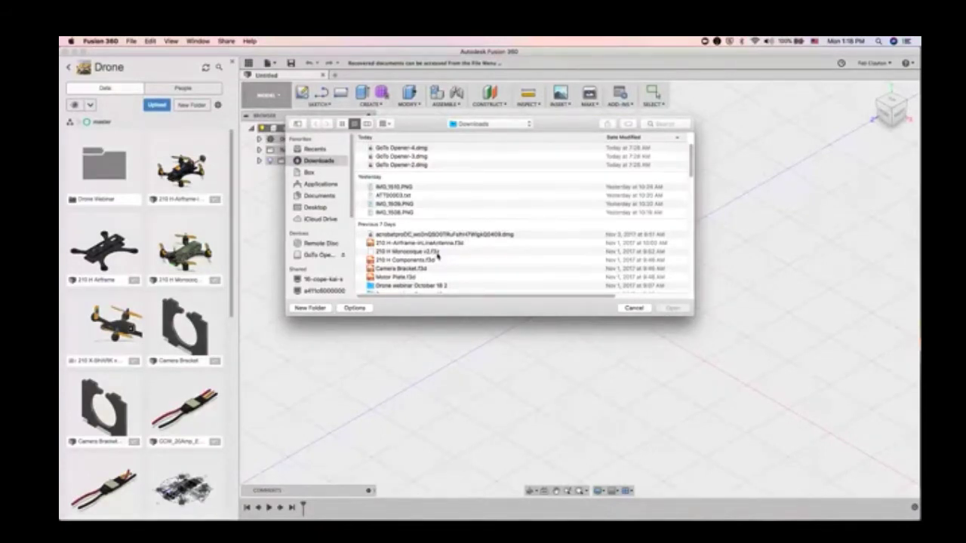
click(635, 308)
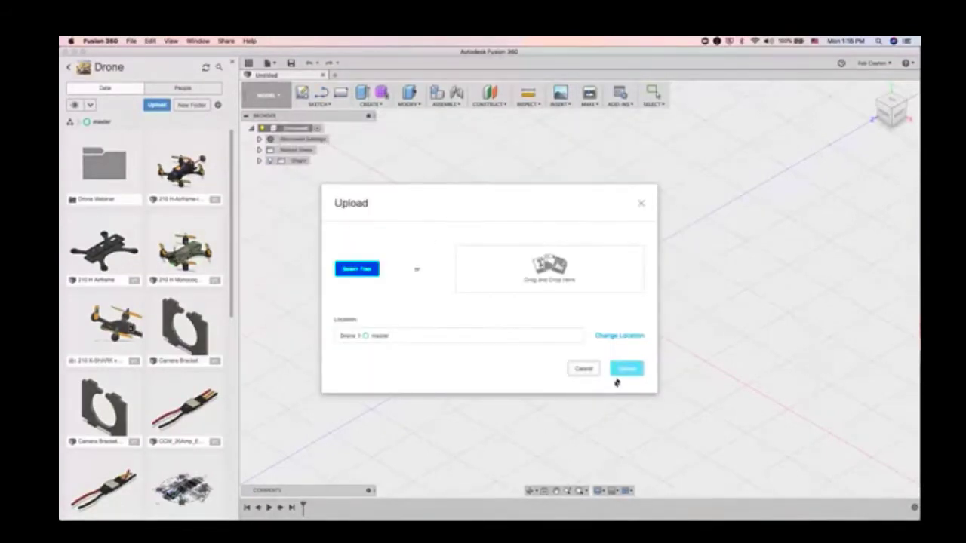
click(586, 369)
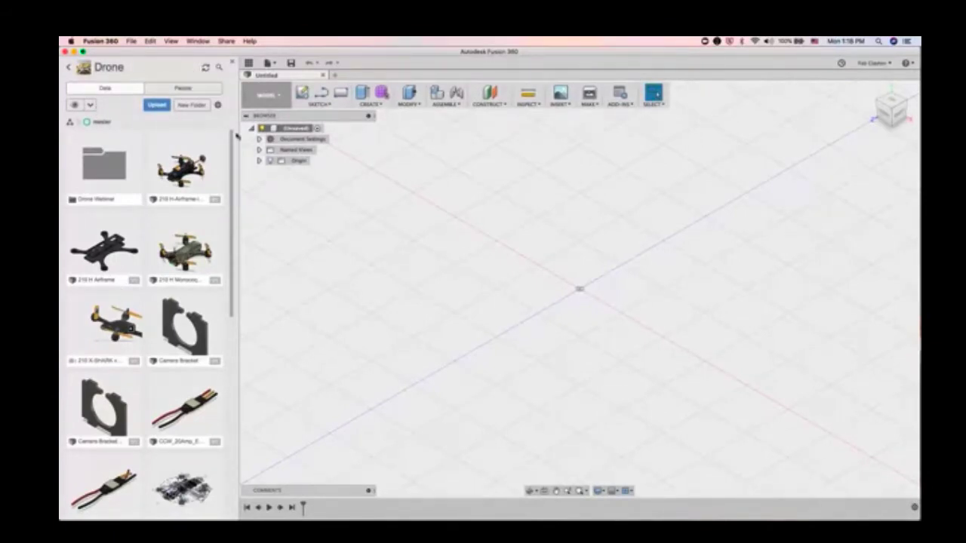
Step: Return to the project list, create a new project named Test, and locate it among the projects
click(69, 67)
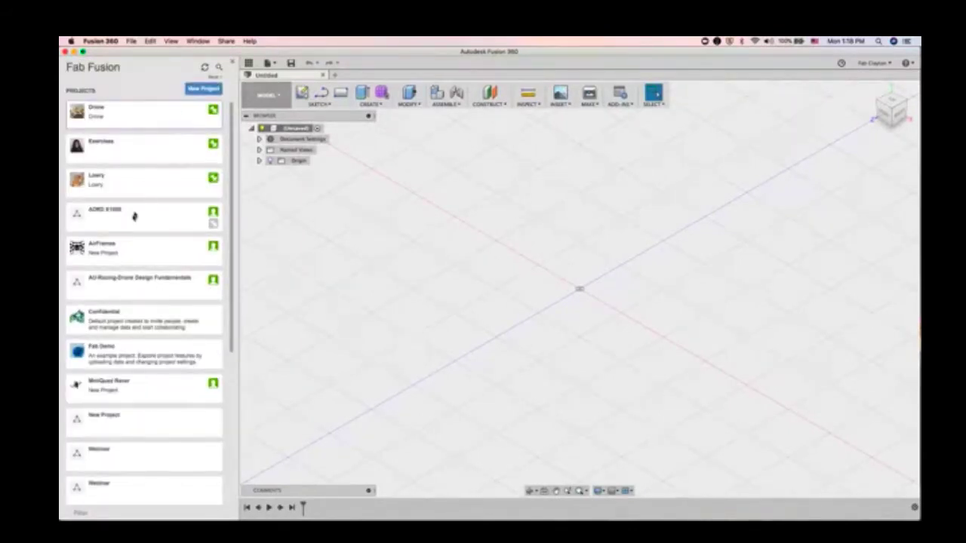
scroll(141, 247, down, 5)
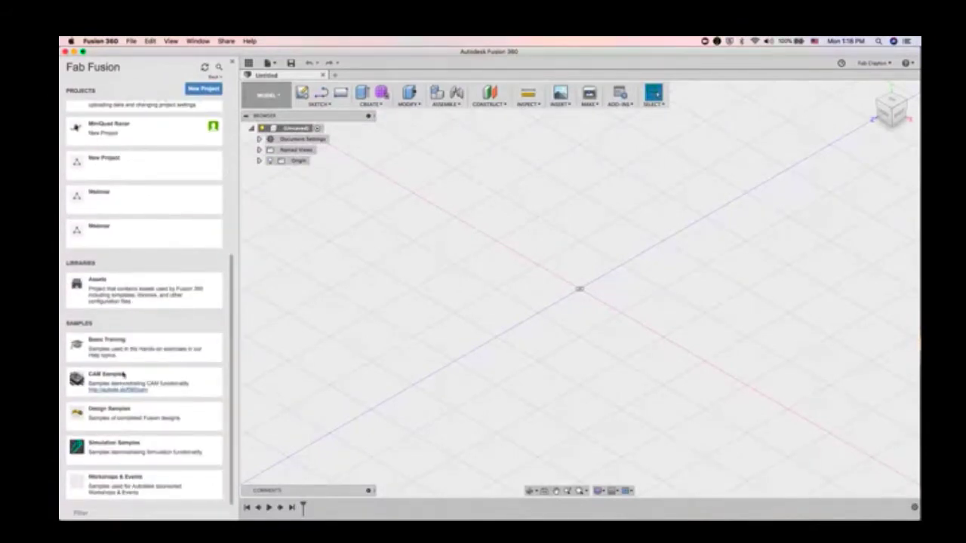
scroll(126, 187, up, 5)
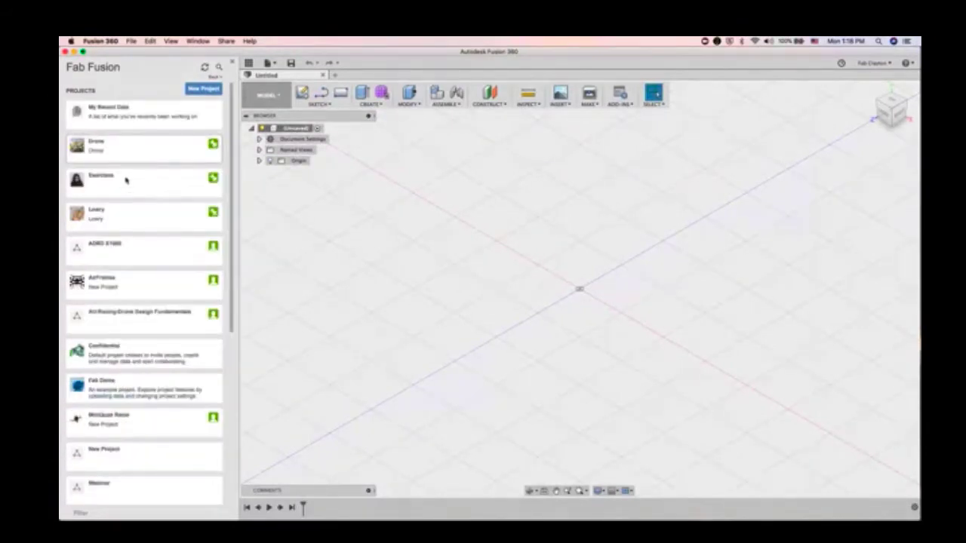
click(200, 89)
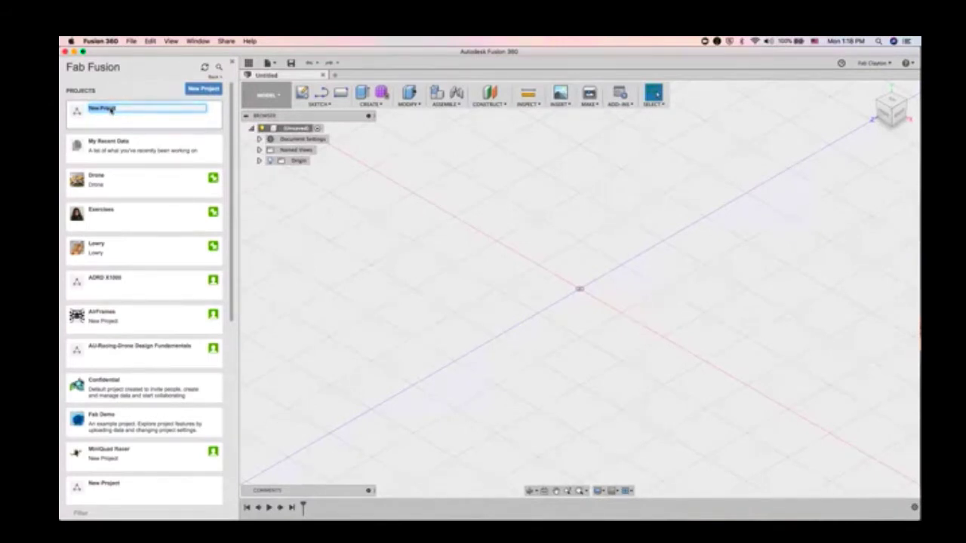
text(Fab)
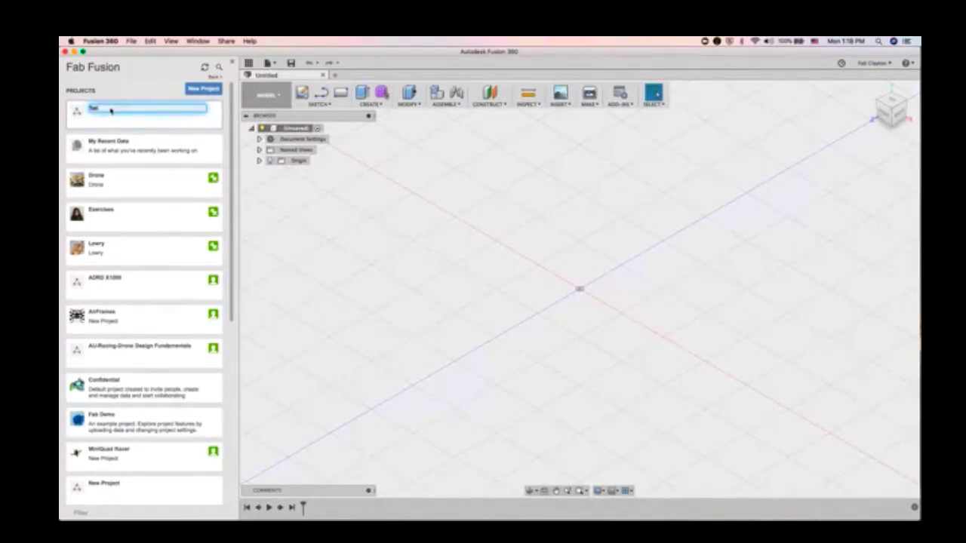
key(Return)
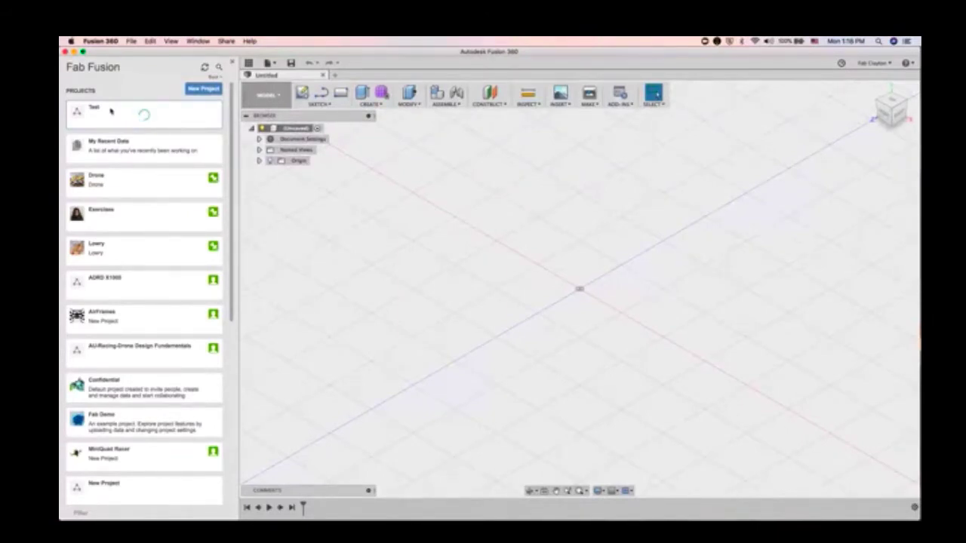
scroll(114, 117, down, 10)
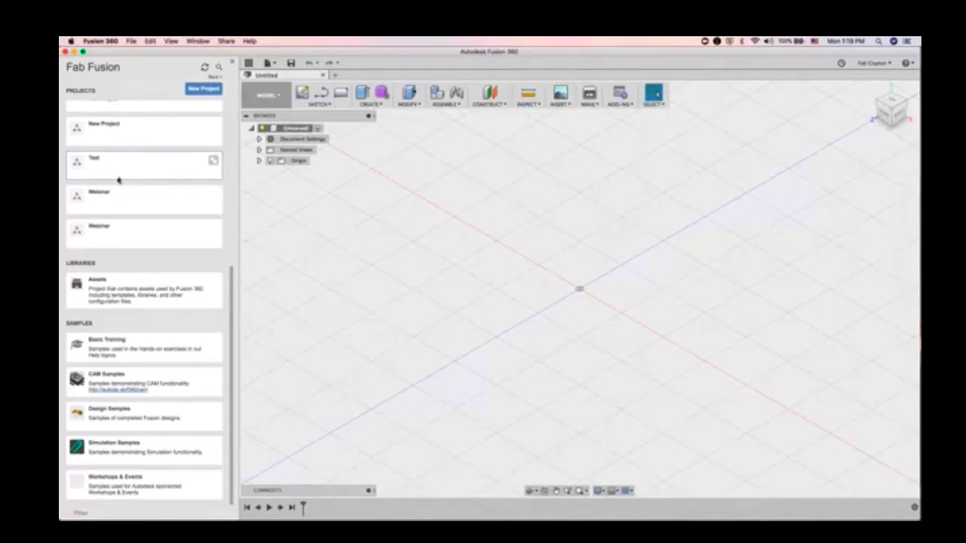
Step: Open the team hub in the web browser and show the files of the project between Fab Demo and MiniQuad Racer as thumbnails
click(108, 69)
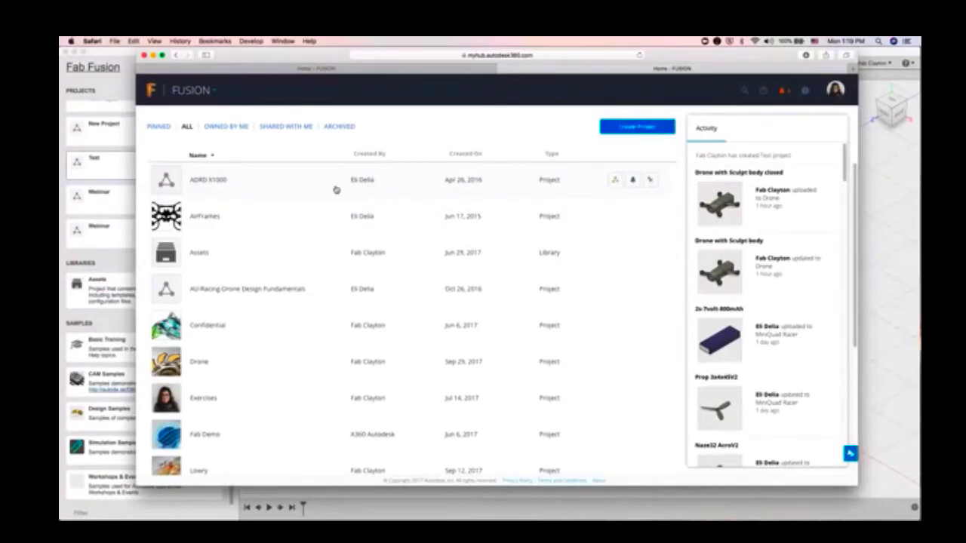
scroll(376, 326, down, 5)
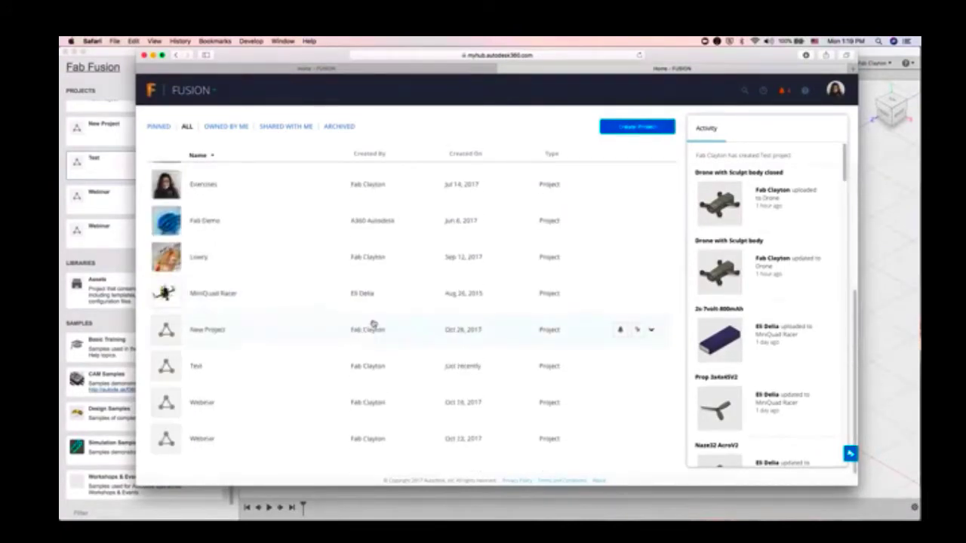
scroll(330, 326, up, 2)
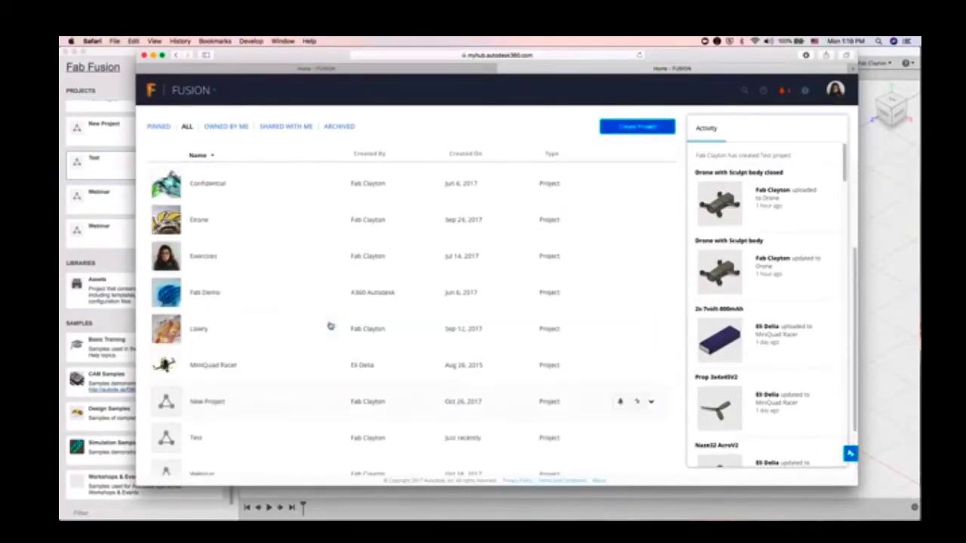
click(229, 334)
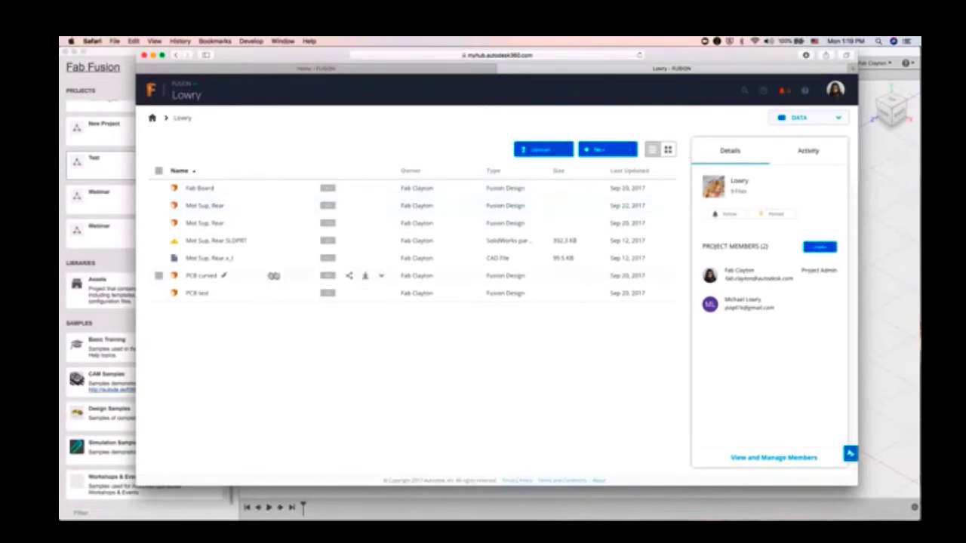
click(669, 151)
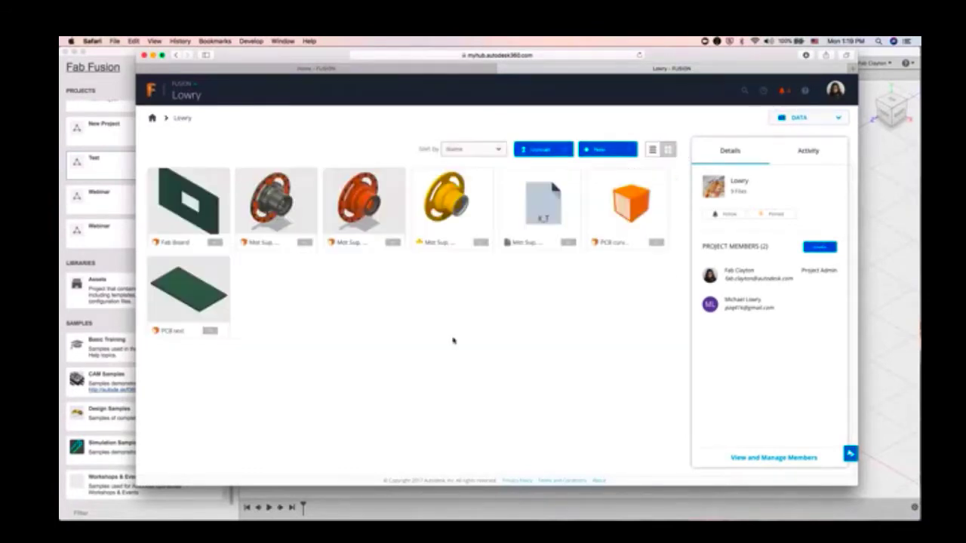
mouse_move(370, 216)
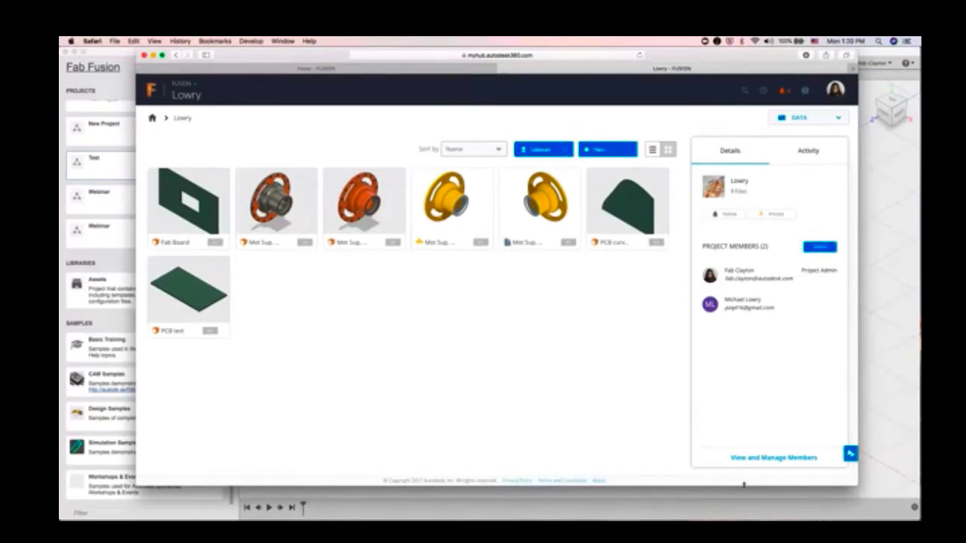
Step: Look at the project's member invitation form without sending an invitation, and view the project's recent activity
click(821, 249)
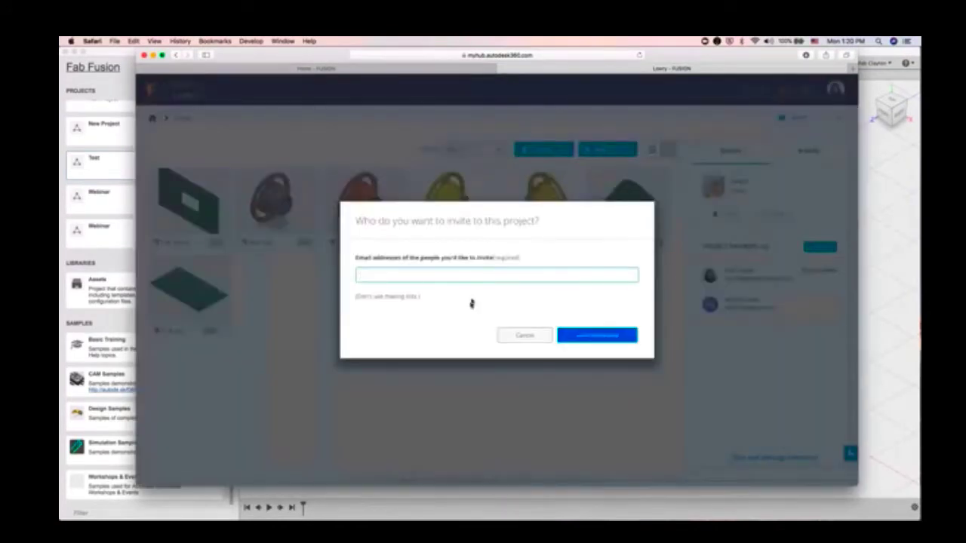
click(531, 336)
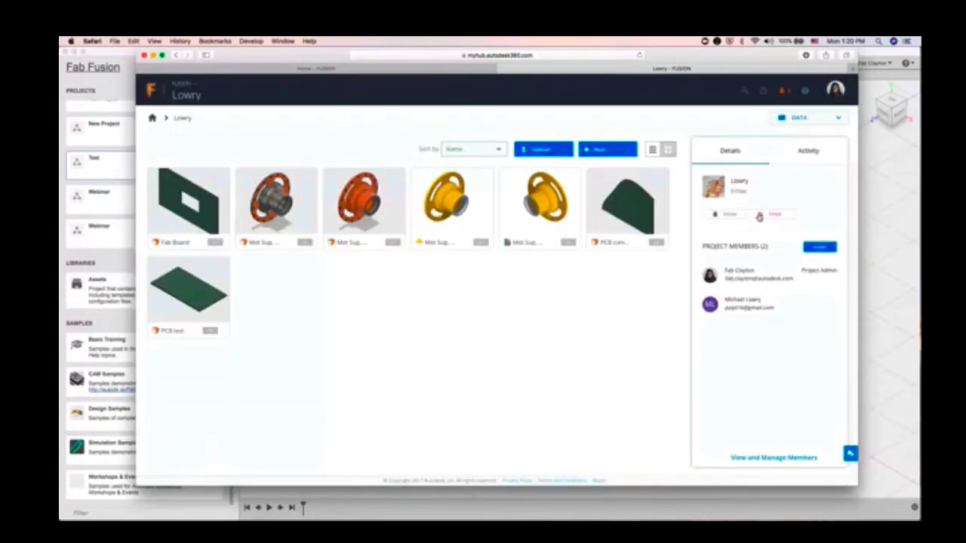
click(809, 152)
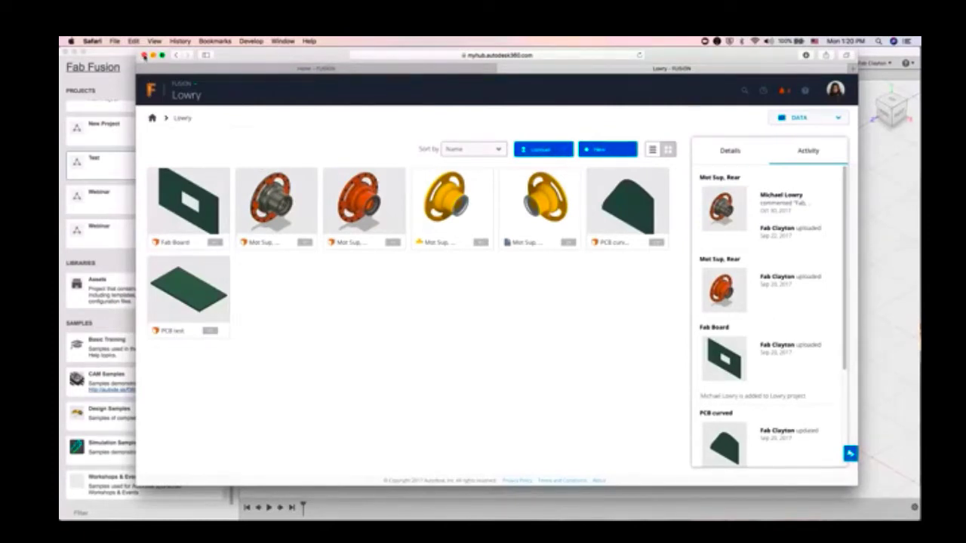
Step: Close the web hub window, return to Fusion 360, and open the Drone Webinar folder in the Drone project
click(143, 55)
scroll(179, 239, up, 5)
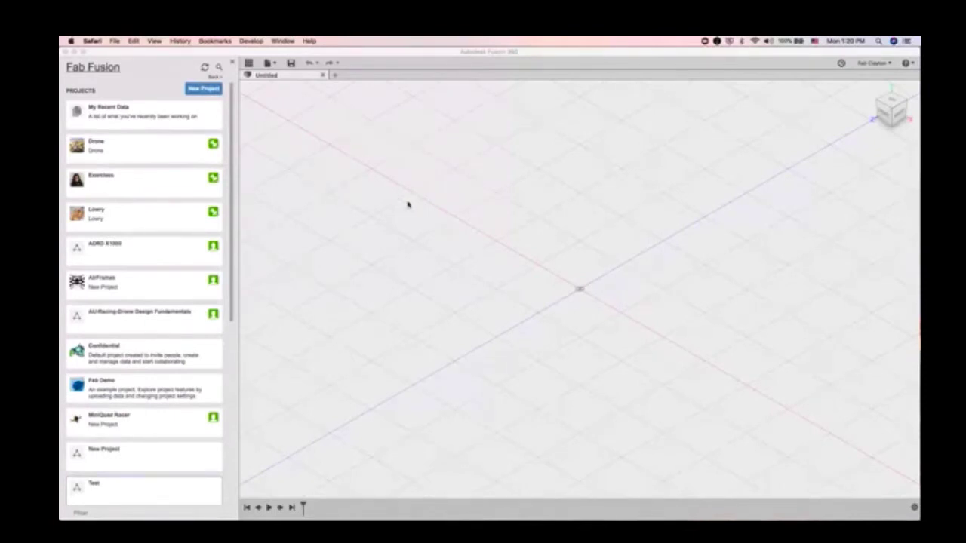
click(144, 147)
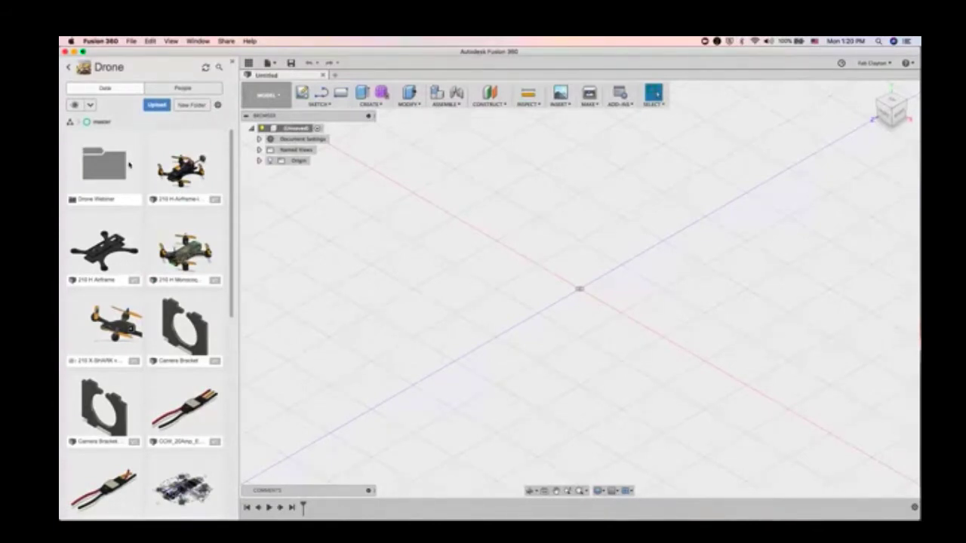
double_click(122, 171)
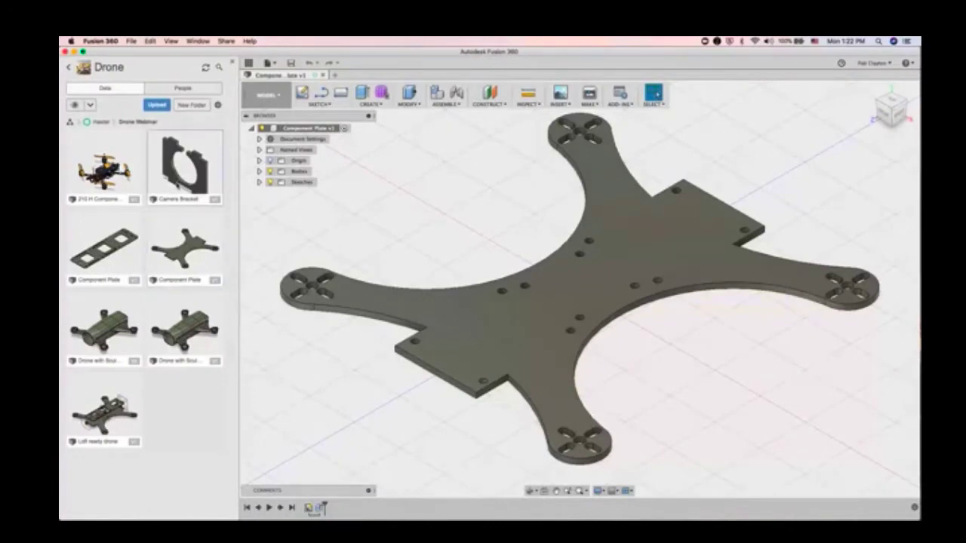
Step: Insert the Camera Bracket into the current Component Plate design, try a short move along its Z axis, and undo that move
right_click(186, 174)
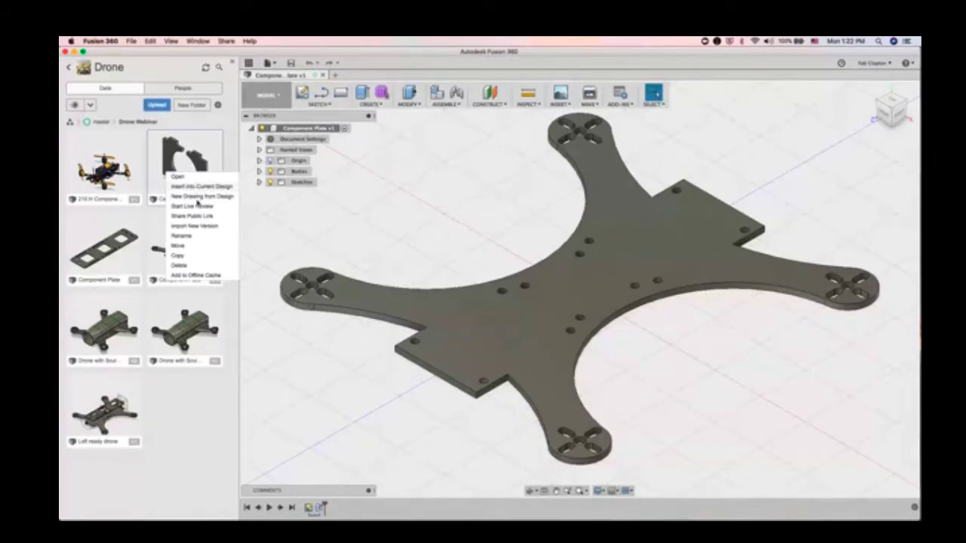
click(226, 186)
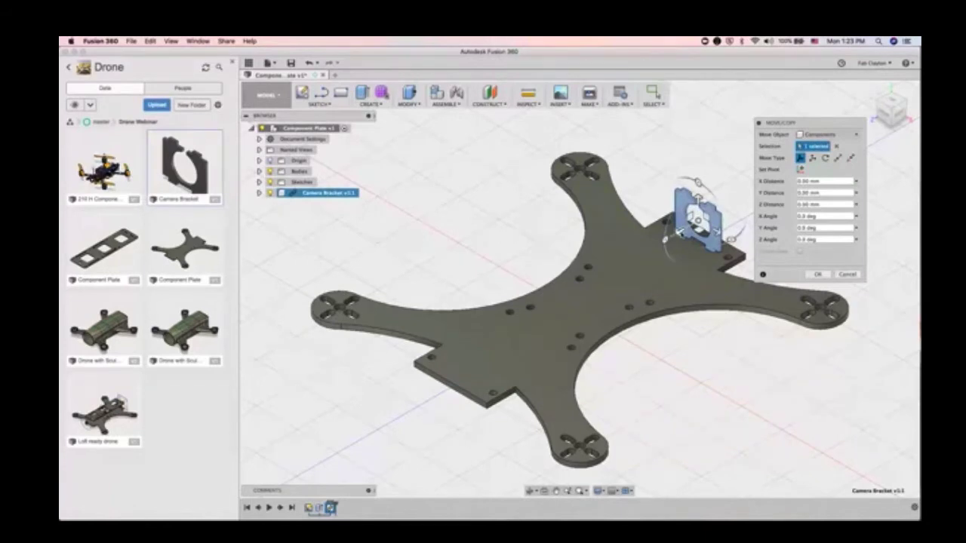
drag(683, 234, 662, 240)
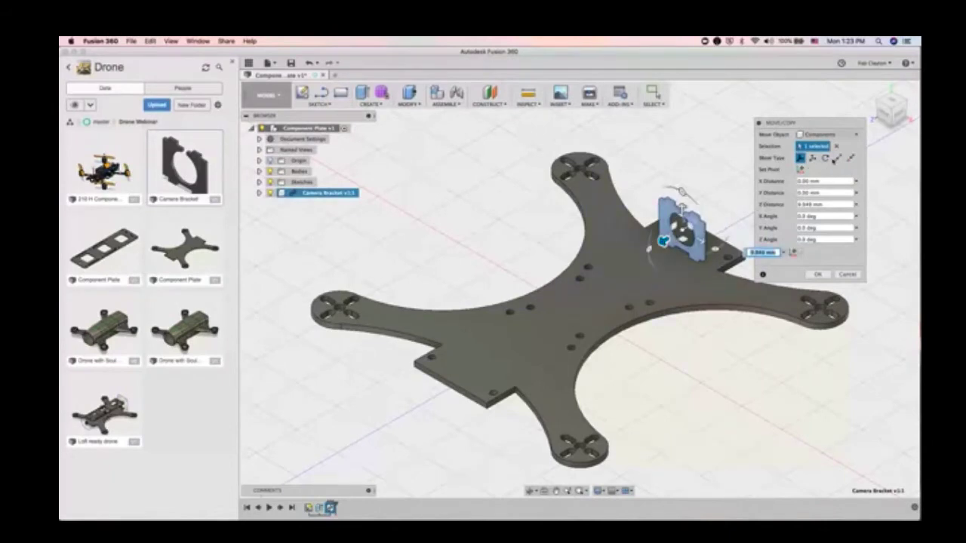
click(825, 158)
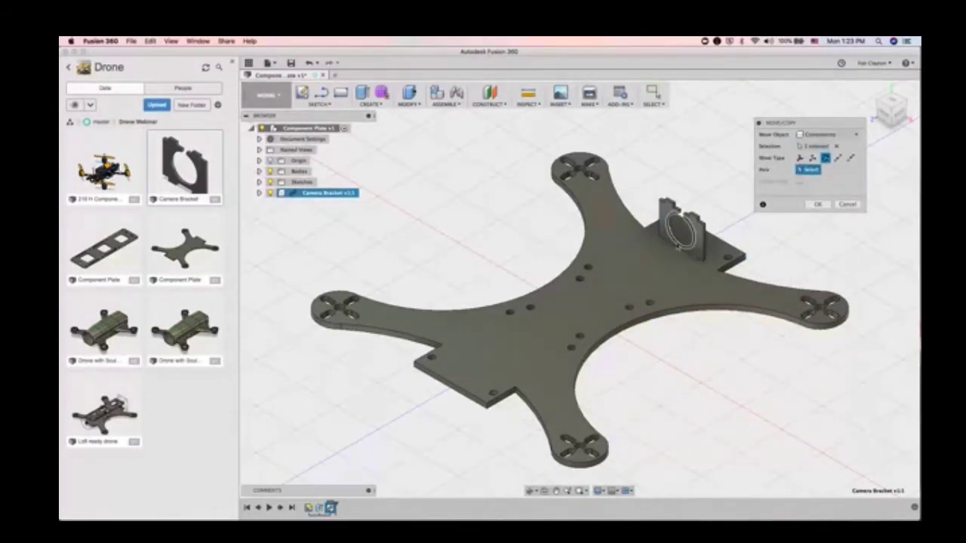
click(836, 205)
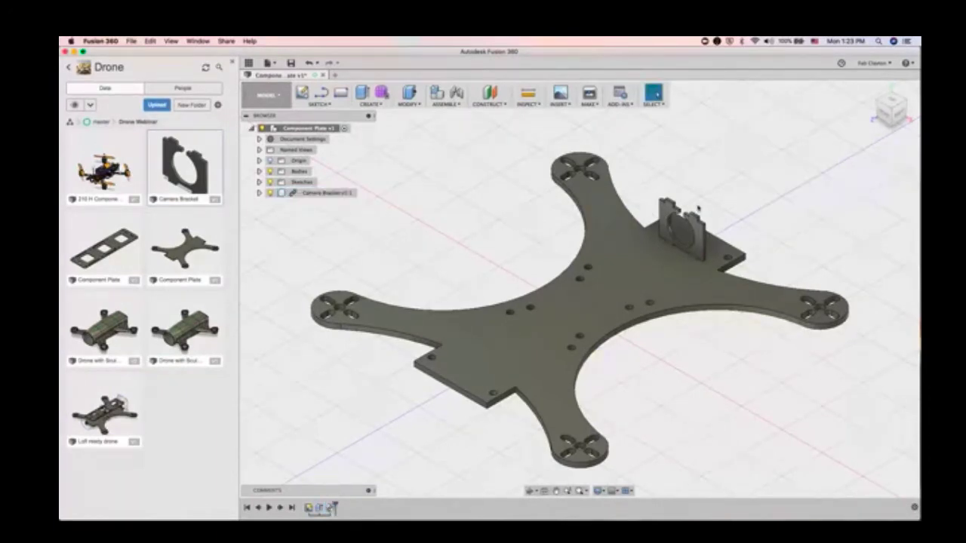
click(309, 66)
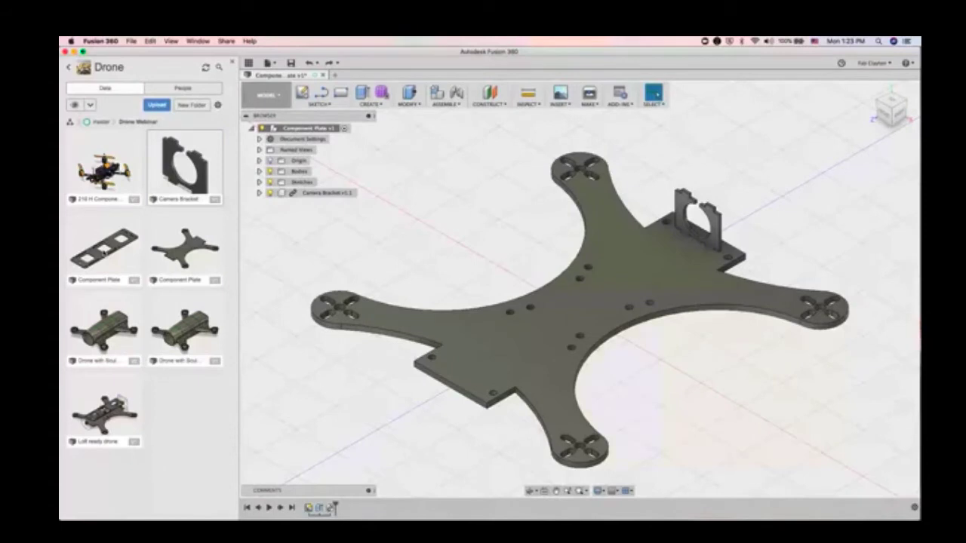
Step: Insert the rectangular Component Plate with three cutouts into the current design at its default position
right_click(105, 252)
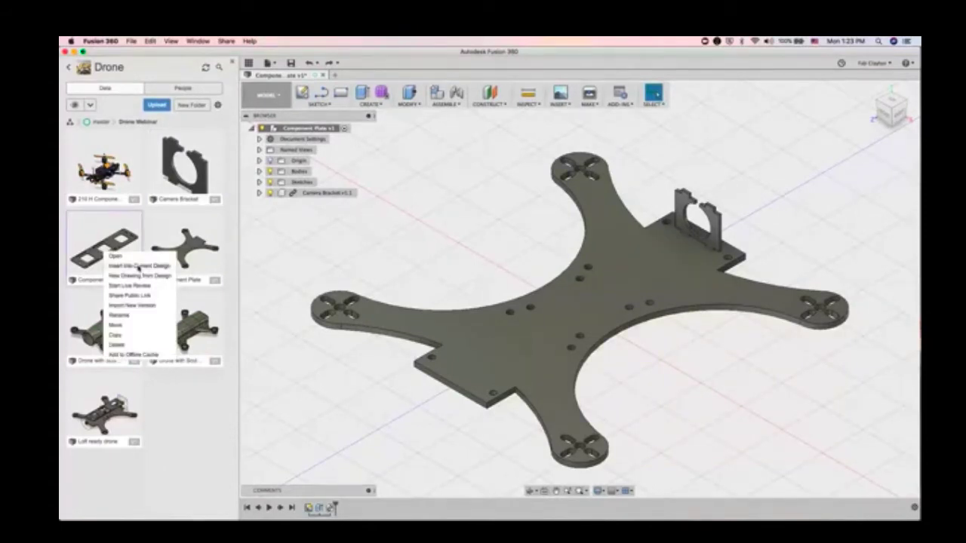
click(138, 267)
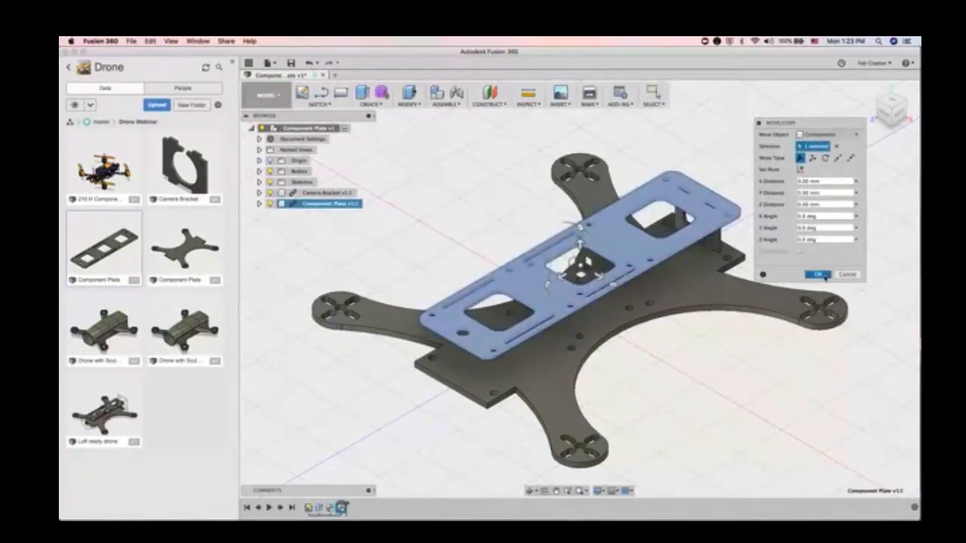
click(823, 276)
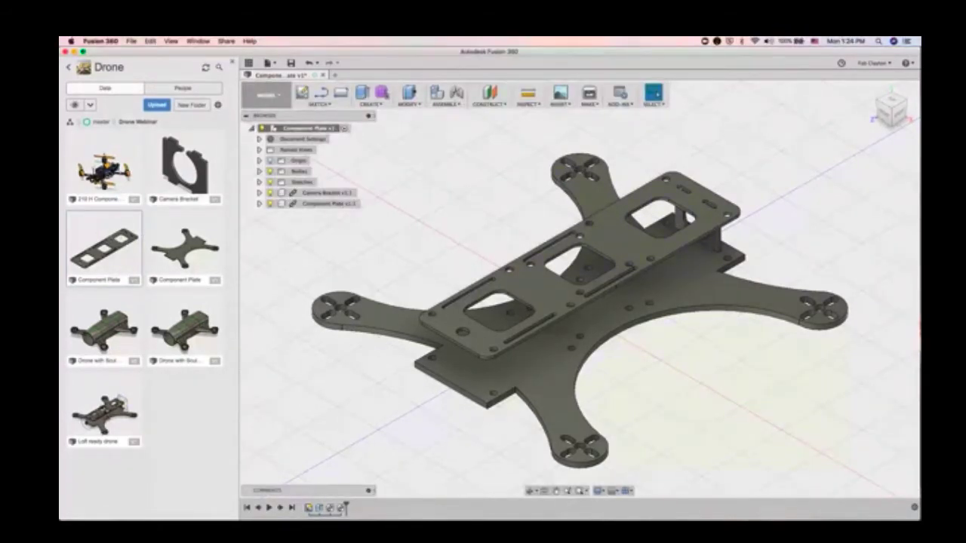
Step: Insert the 210 H Components assembly into the current design at its default position
right_click(110, 174)
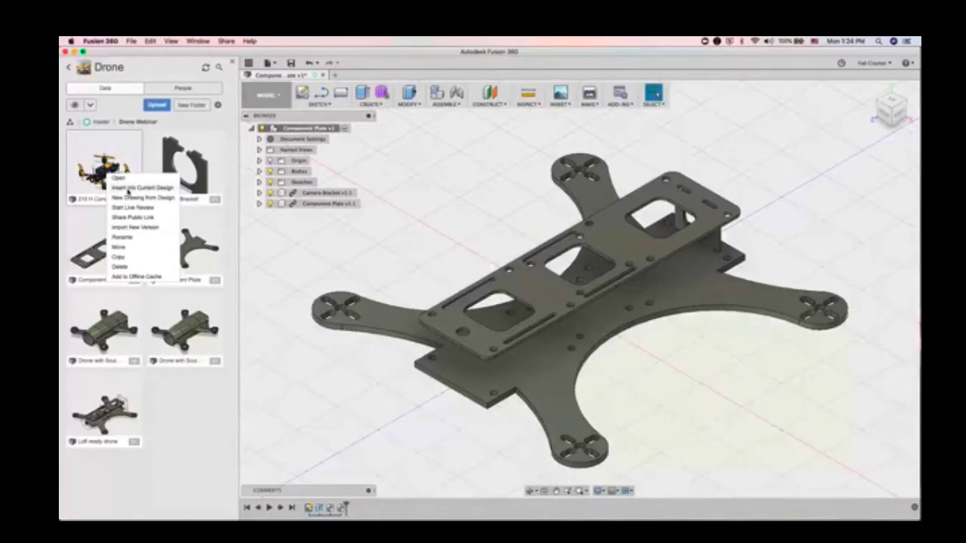
click(133, 188)
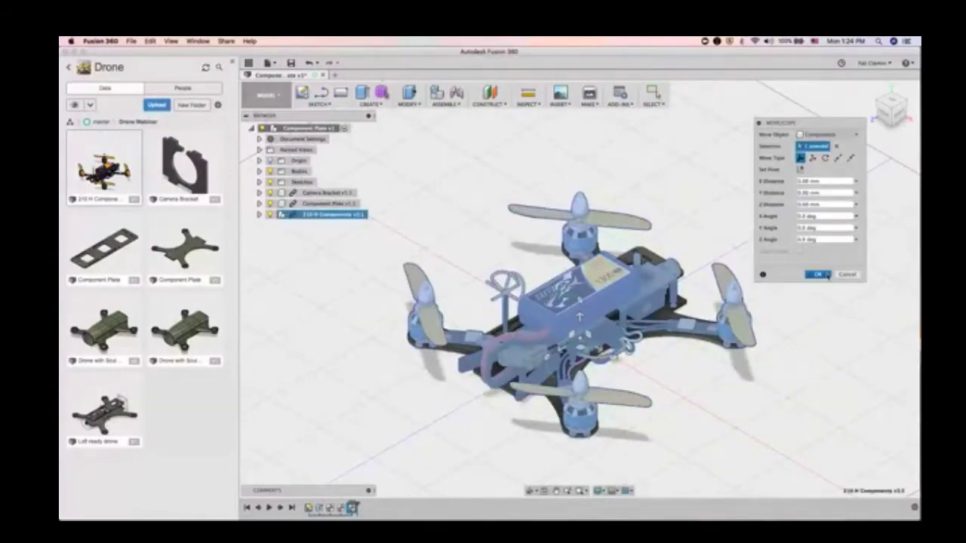
click(827, 276)
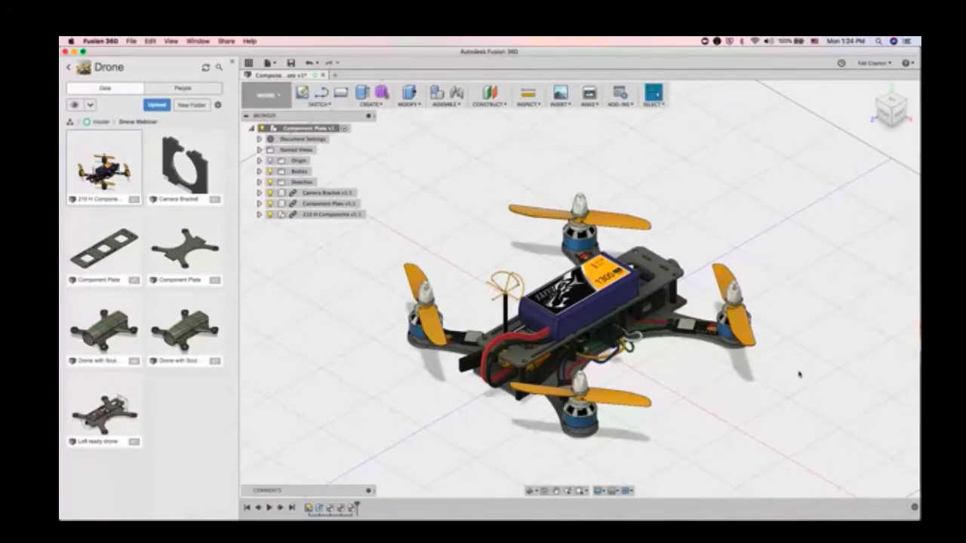
Step: Inspect the assembled drone from different angles and return to the home view
click(532, 492)
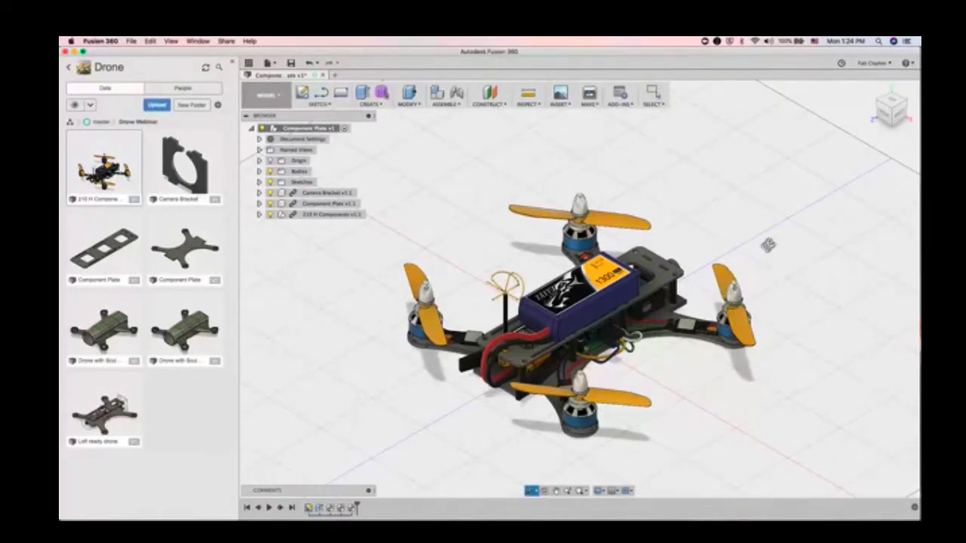
drag(787, 255, 756, 277)
key(Escape)
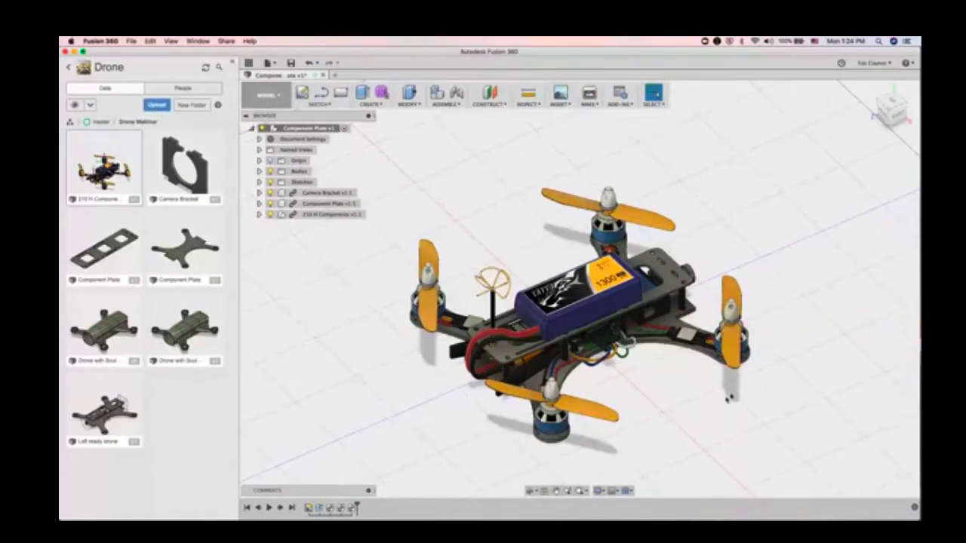
key(F4)
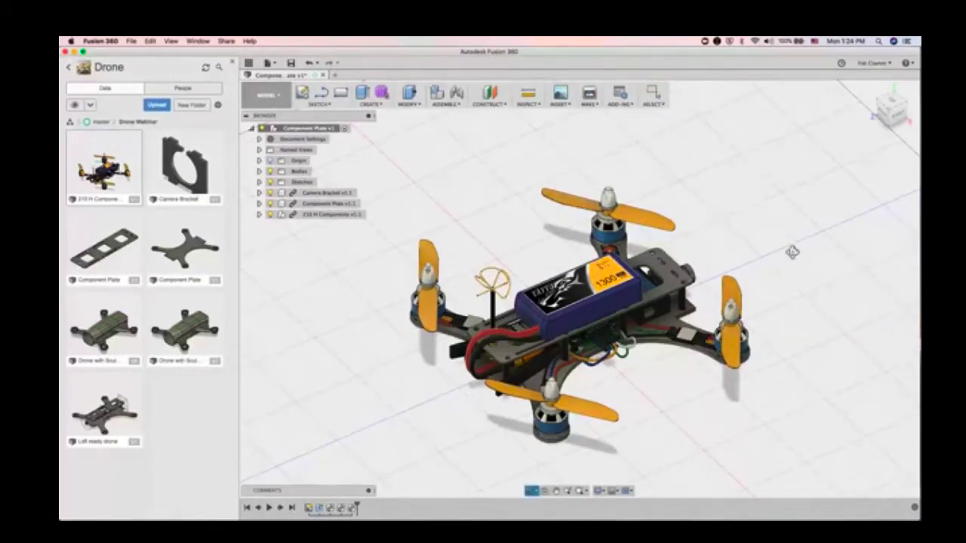
mouse_move(792, 252)
mouse_down()
mouse_move(696, 228)
mouse_move(703, 247)
mouse_move(780, 237)
mouse_up()
key(Escape)
mouse_move(883, 132)
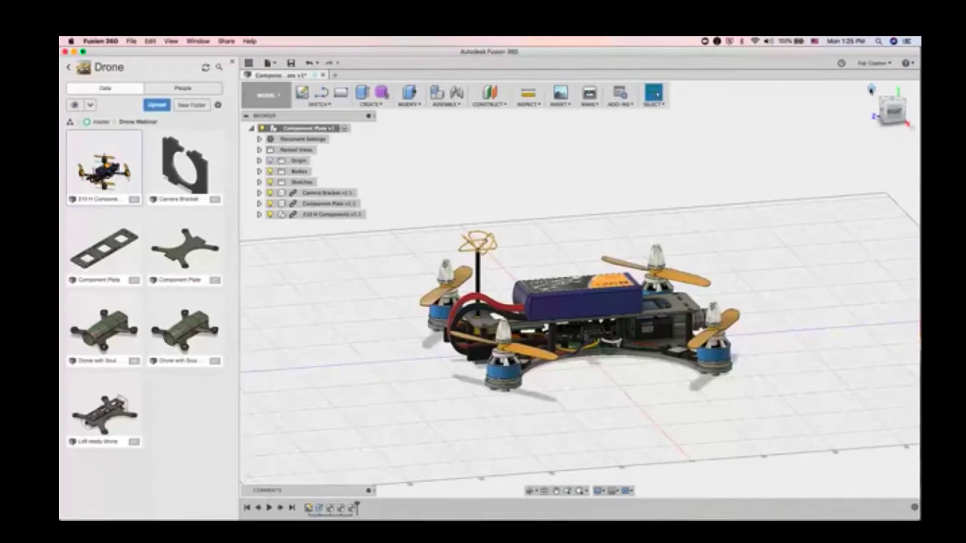
click(871, 90)
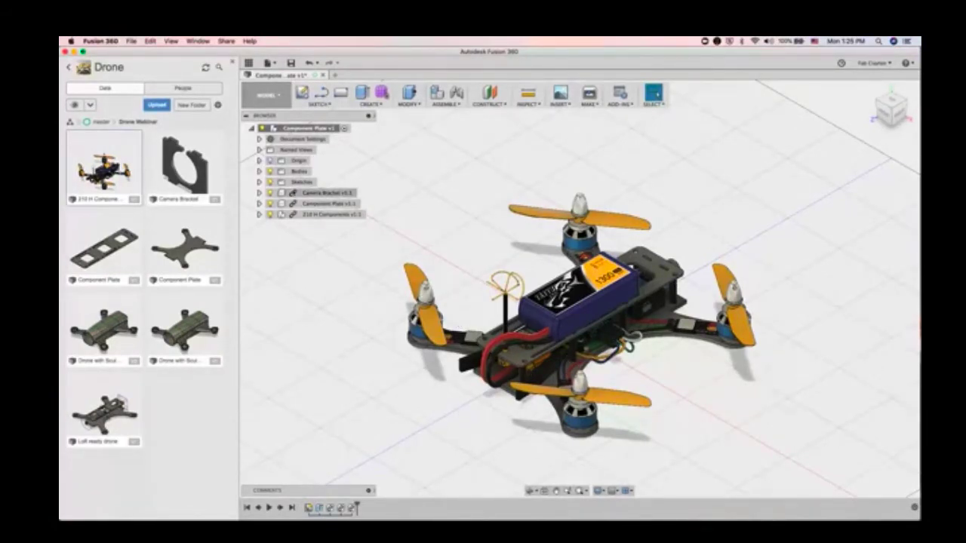
Step: Break the links of the inserted Camera Bracket, Component Plate and 210 H Components to their source designs
right_click(296, 197)
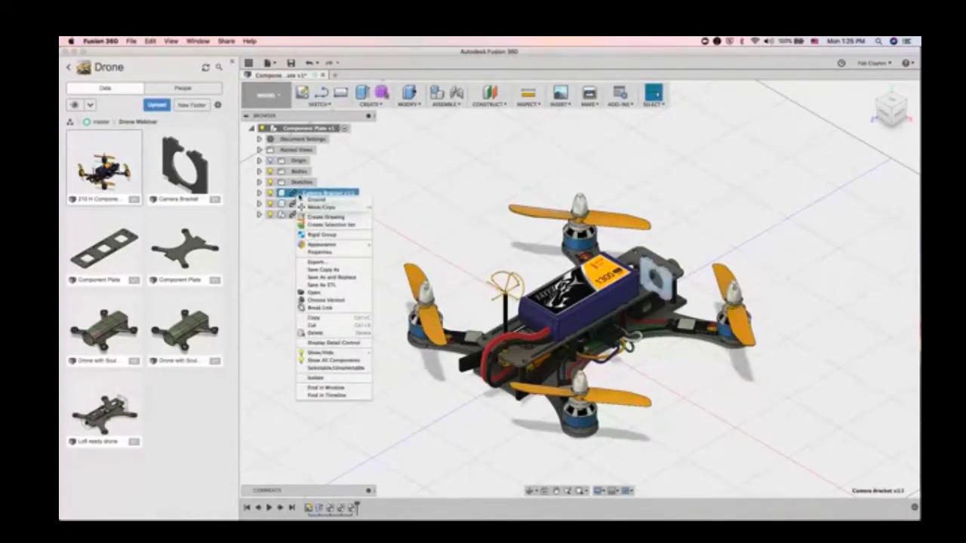
click(337, 308)
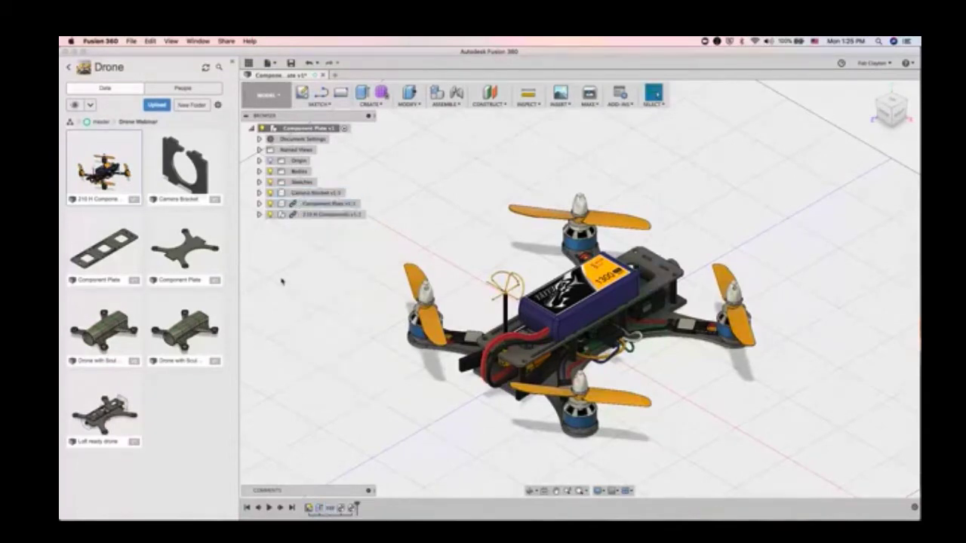
right_click(295, 209)
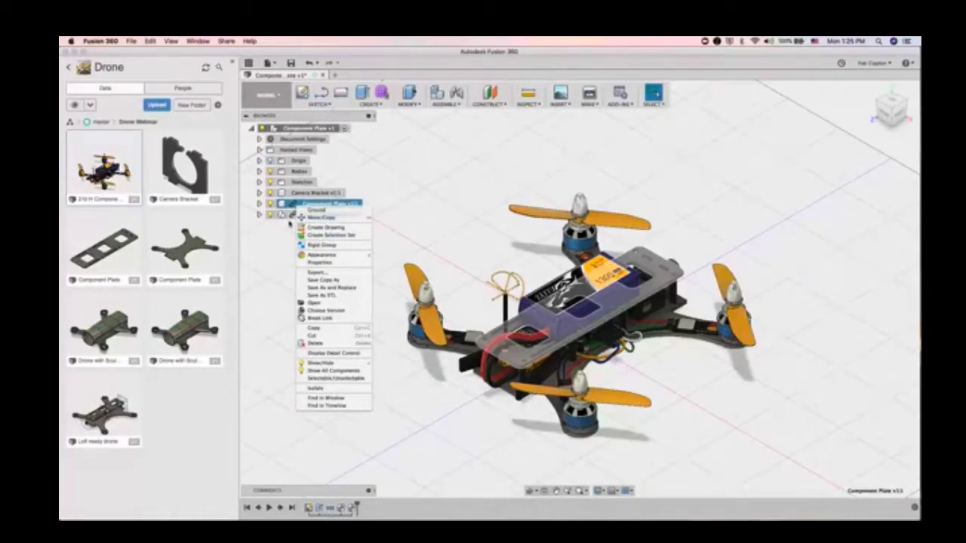
click(333, 319)
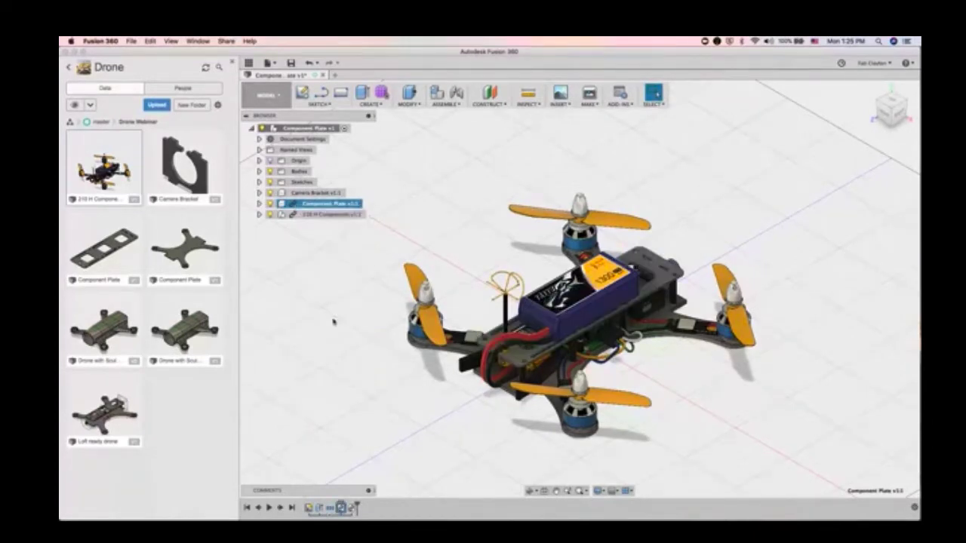
right_click(300, 215)
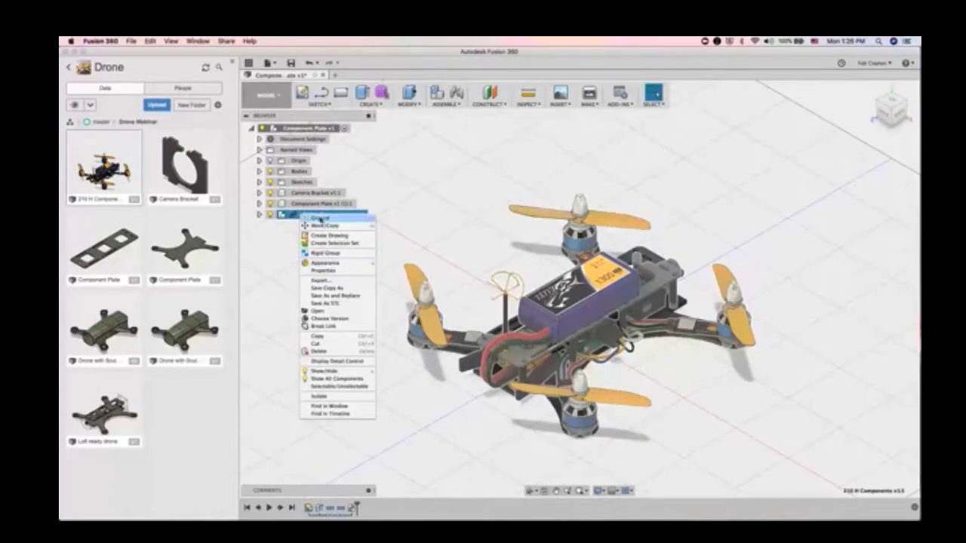
click(332, 328)
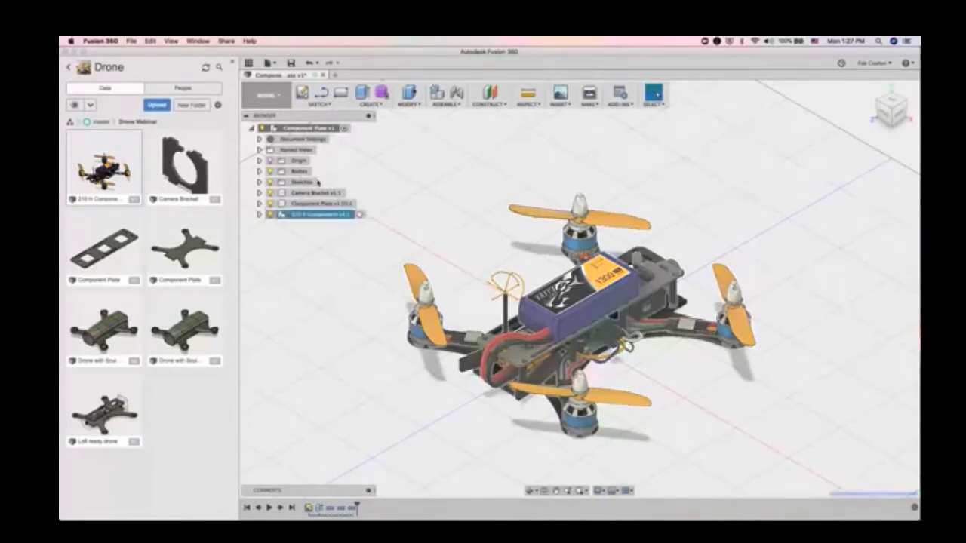
Step: Hide the 210 H Components and the Camera Bracket, briefly showing the bracket to compare it with the upper plate's slots
click(270, 216)
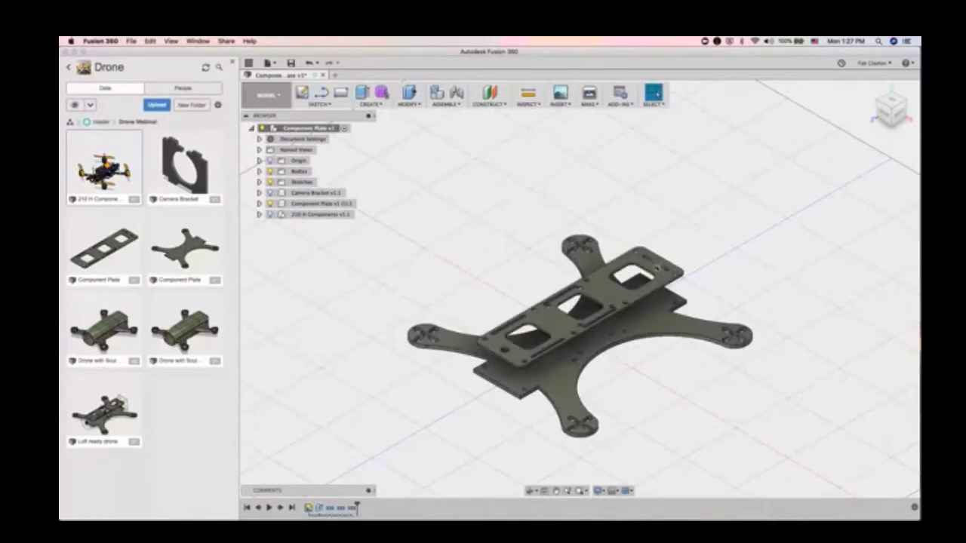
scroll(662, 275, up, 5)
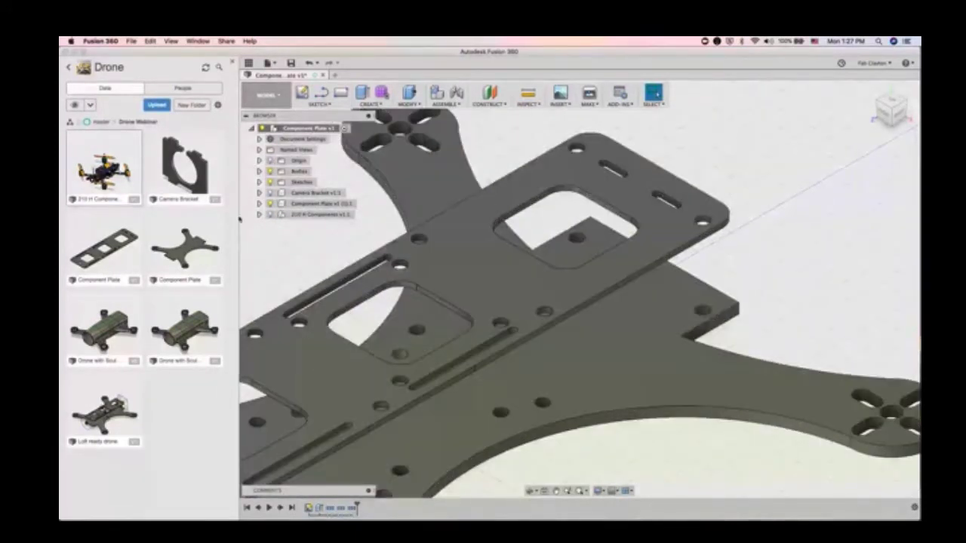
click(269, 193)
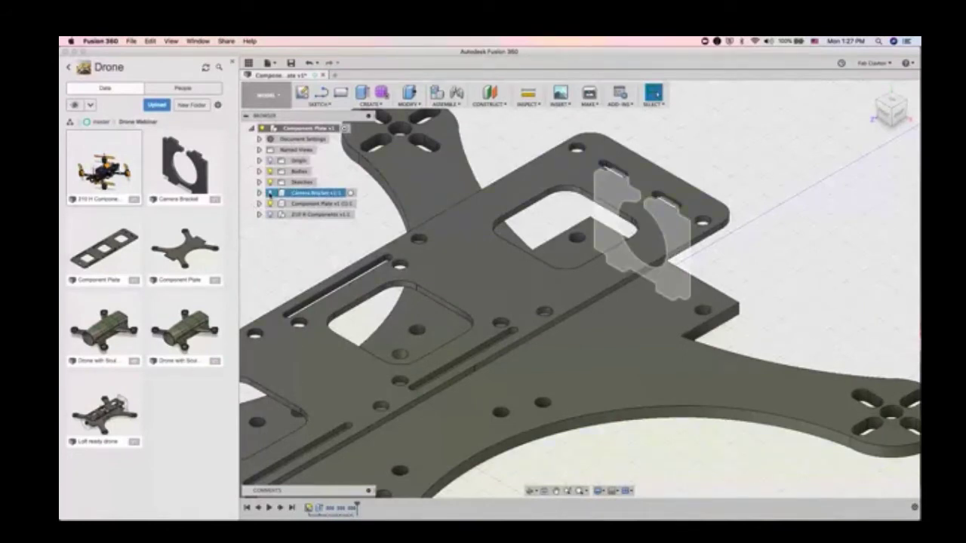
click(270, 194)
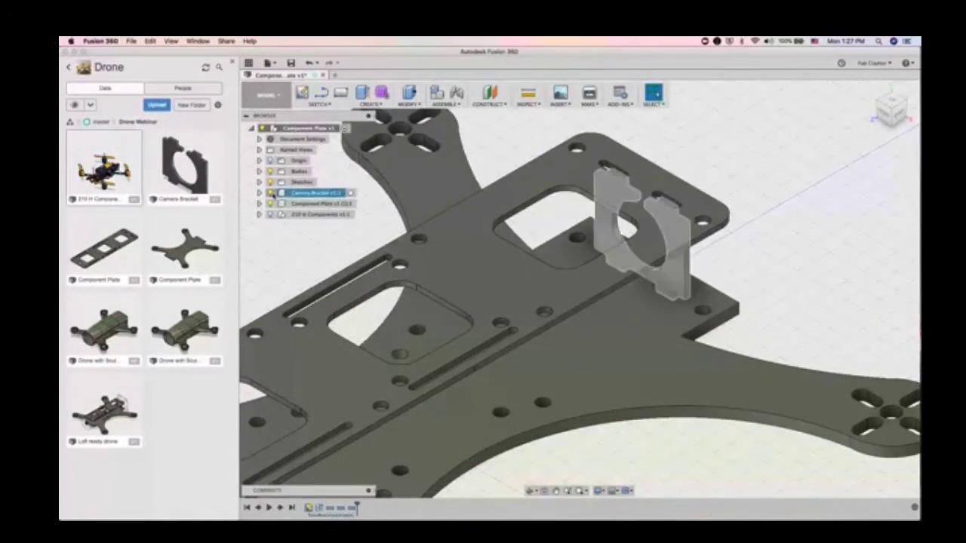
click(270, 193)
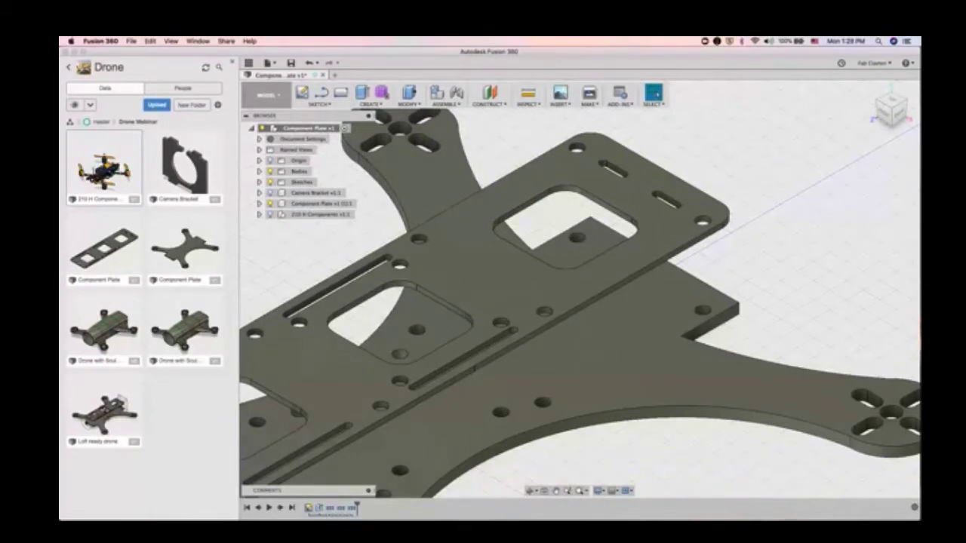
Step: Create a sketch on the top face of the upper component plate
right_click(668, 230)
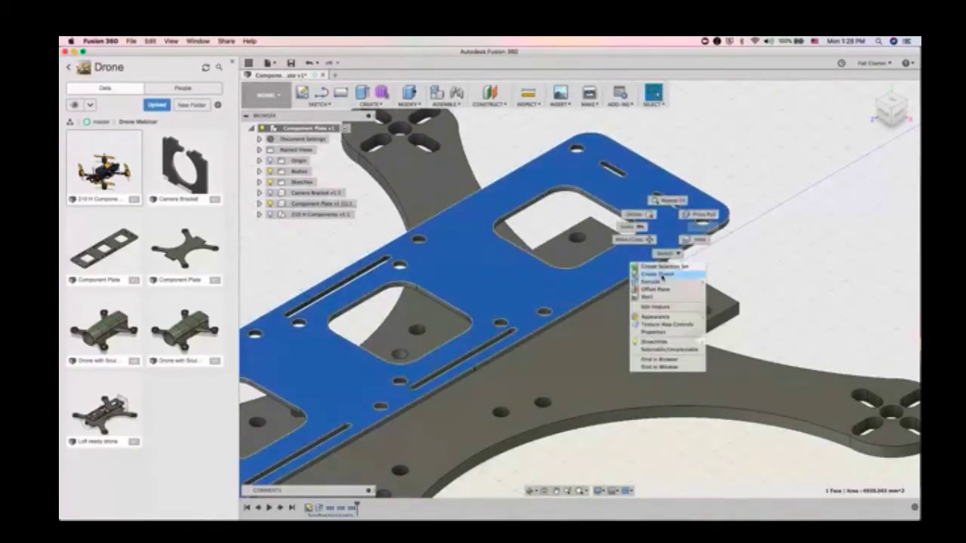
click(663, 278)
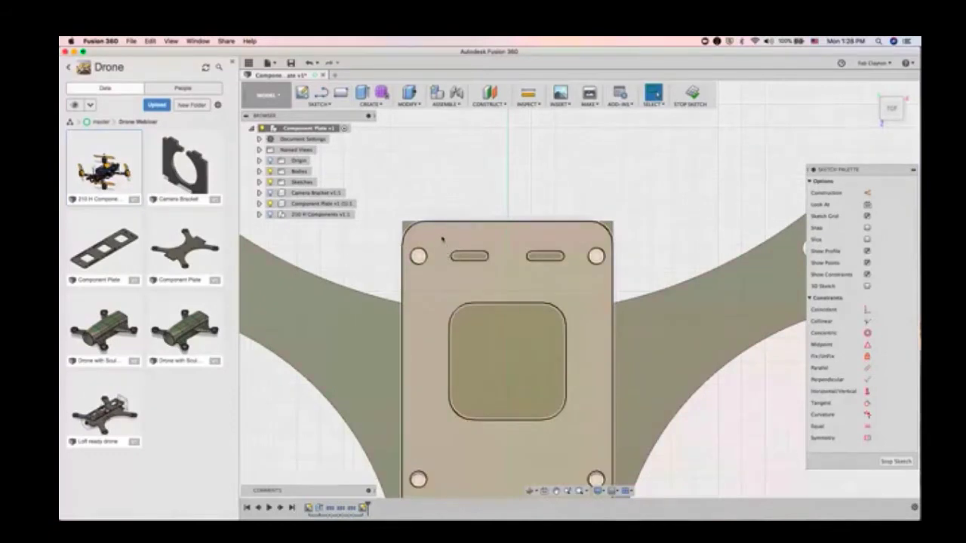
Step: Try window and crossing selections on the upper plate's slots and corner hole, clearing each selection
drag(442, 239, 581, 277)
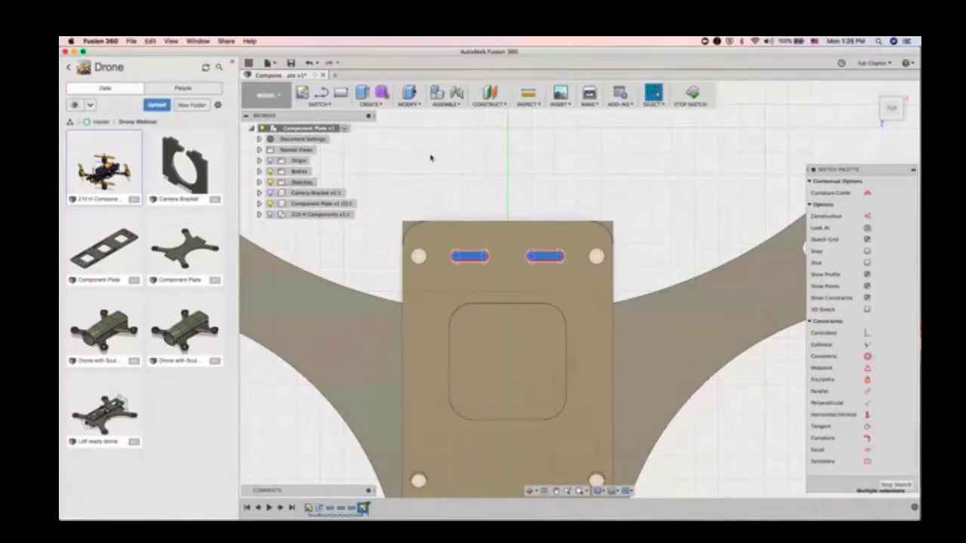
drag(431, 158, 585, 211)
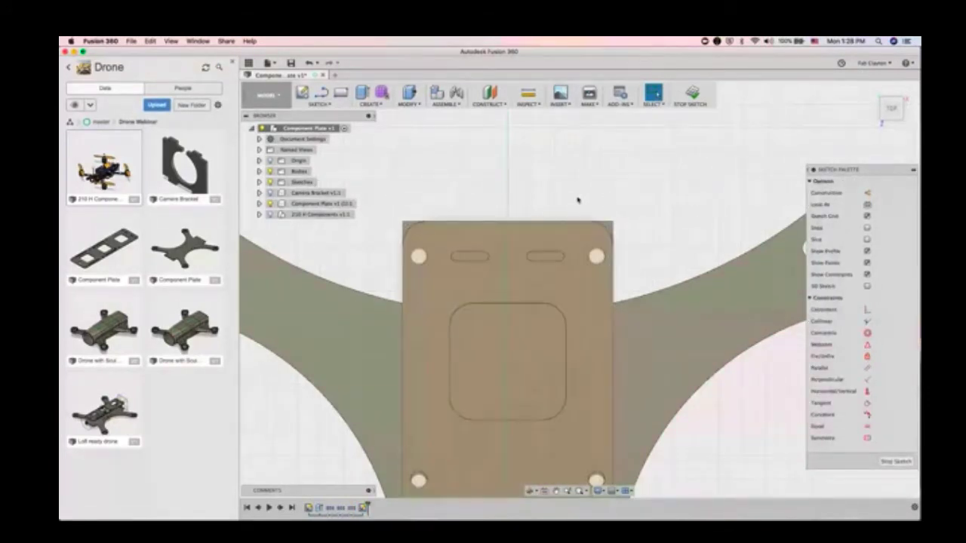
drag(572, 201, 653, 285)
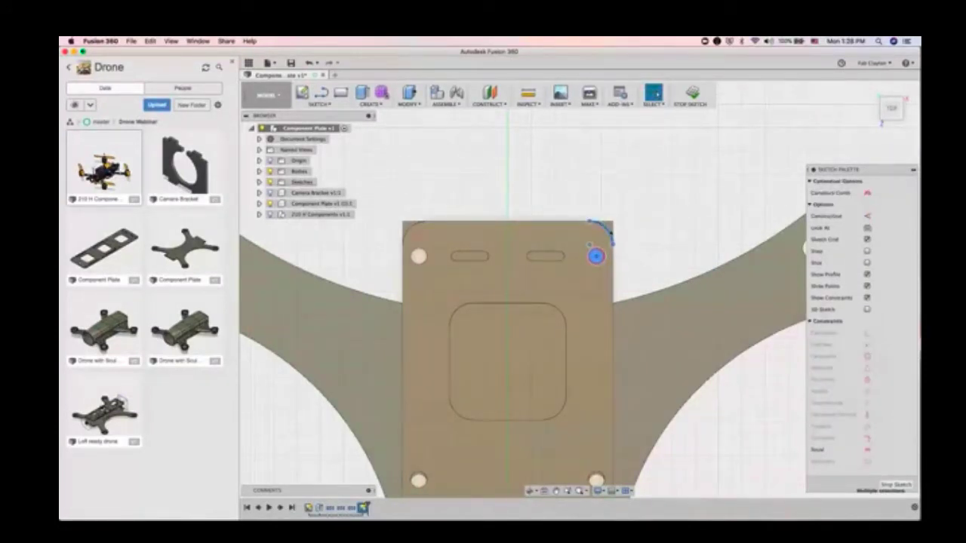
click(629, 217)
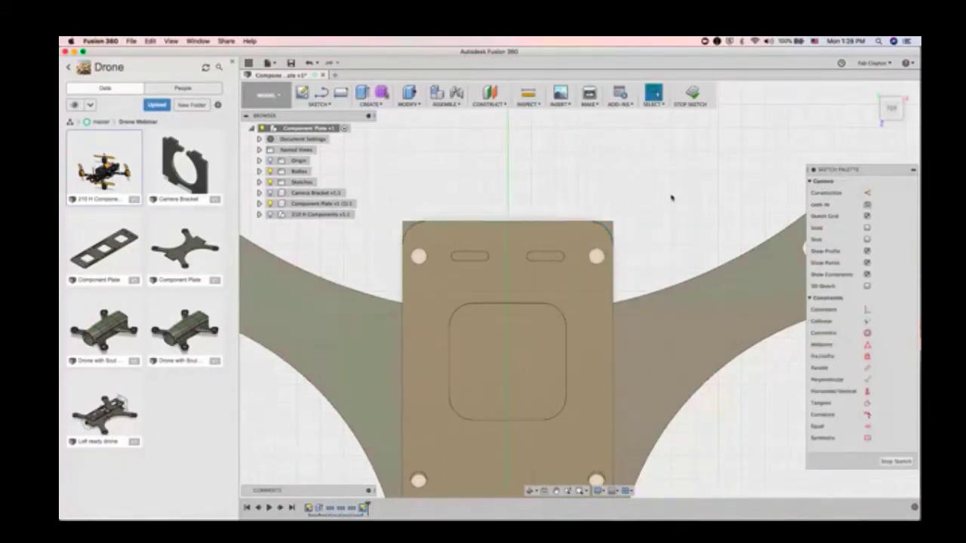
drag(670, 194, 575, 280)
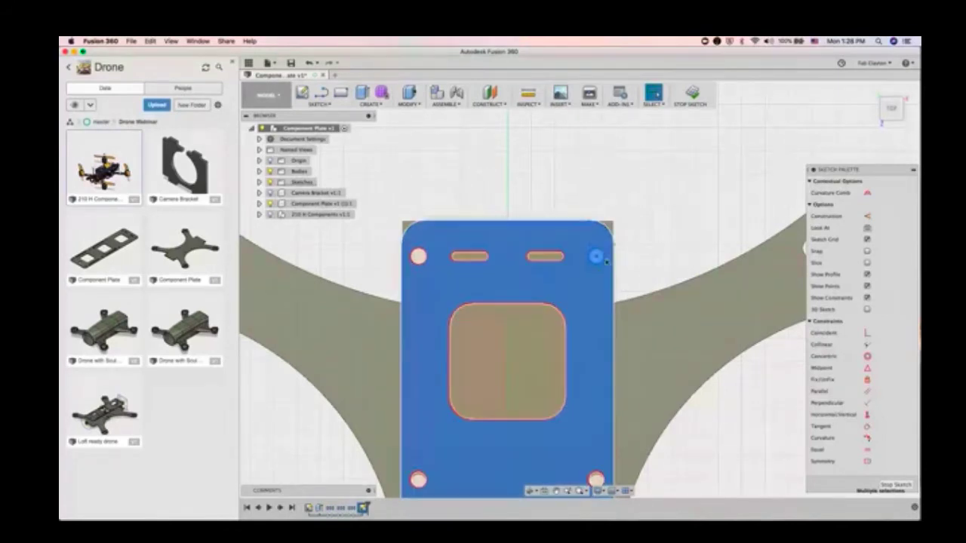
click(603, 258)
click(691, 201)
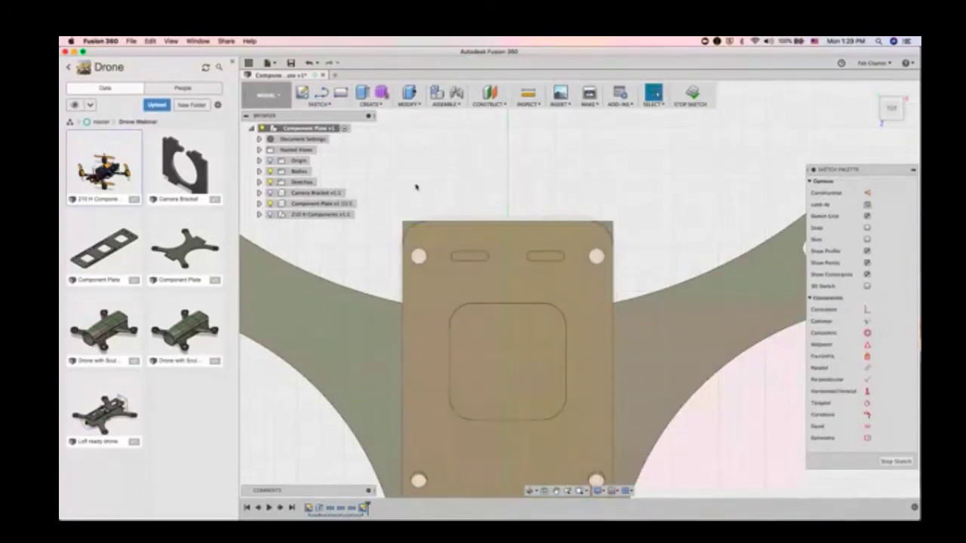
Step: Select the two small slot profiles near the upper plate's end and extrude them about 29 mm downward as a cut through the base plate
drag(438, 234, 581, 286)
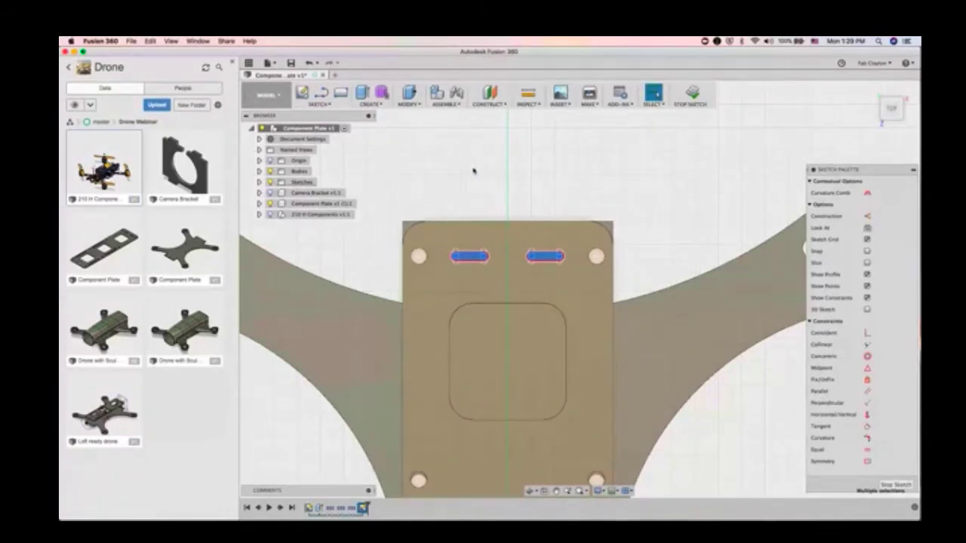
click(414, 105)
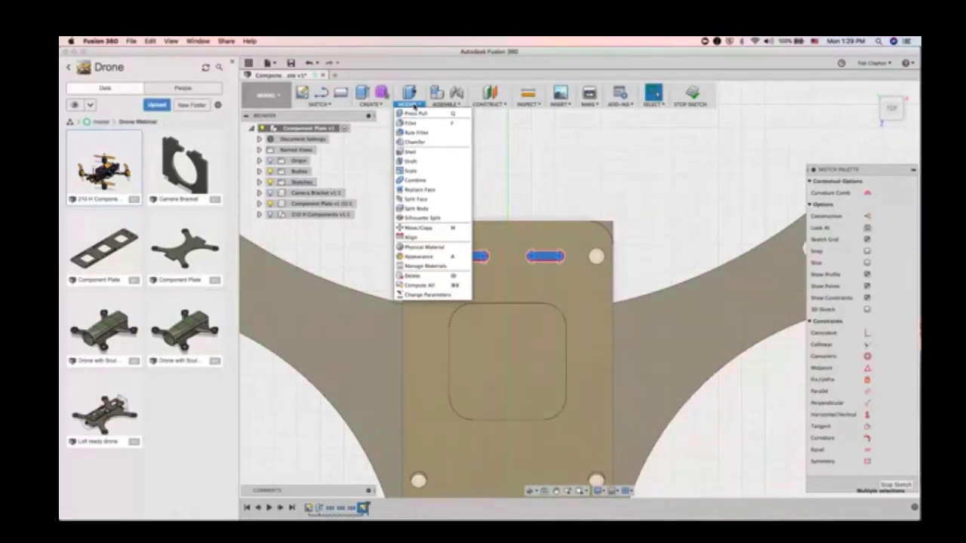
click(408, 103)
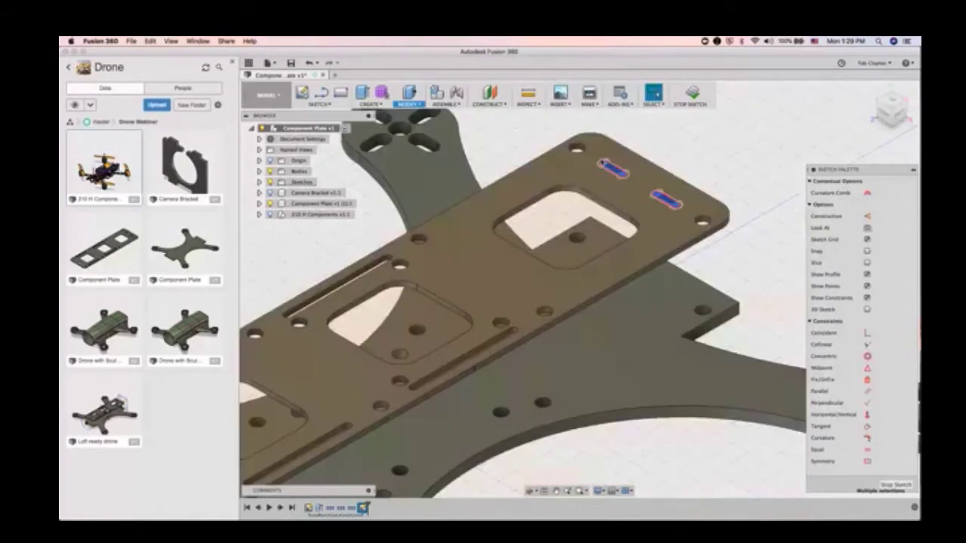
key(e)
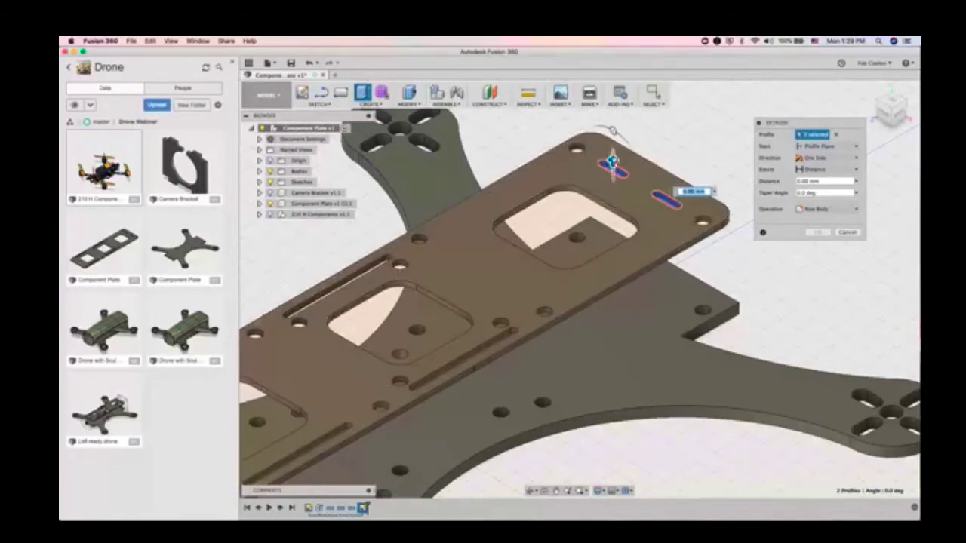
drag(613, 162, 612, 299)
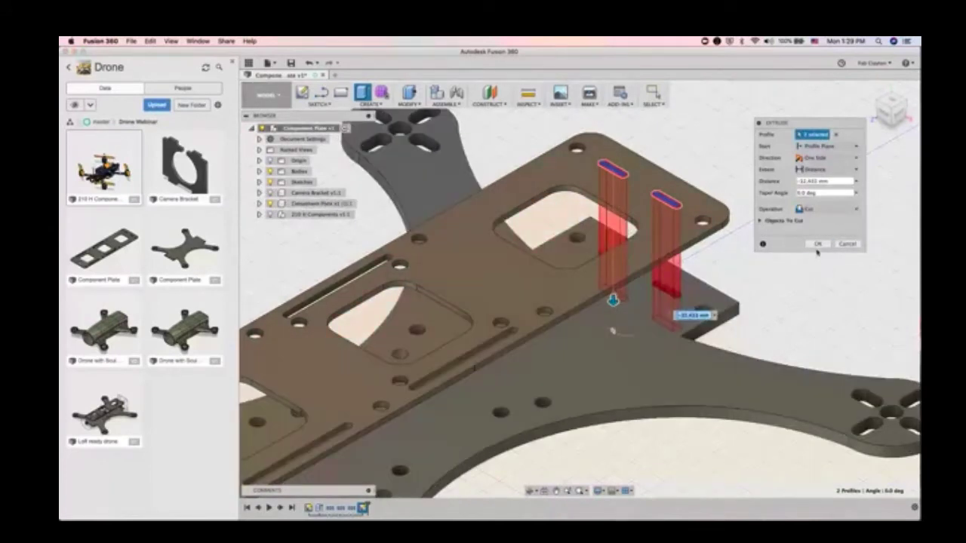
click(840, 210)
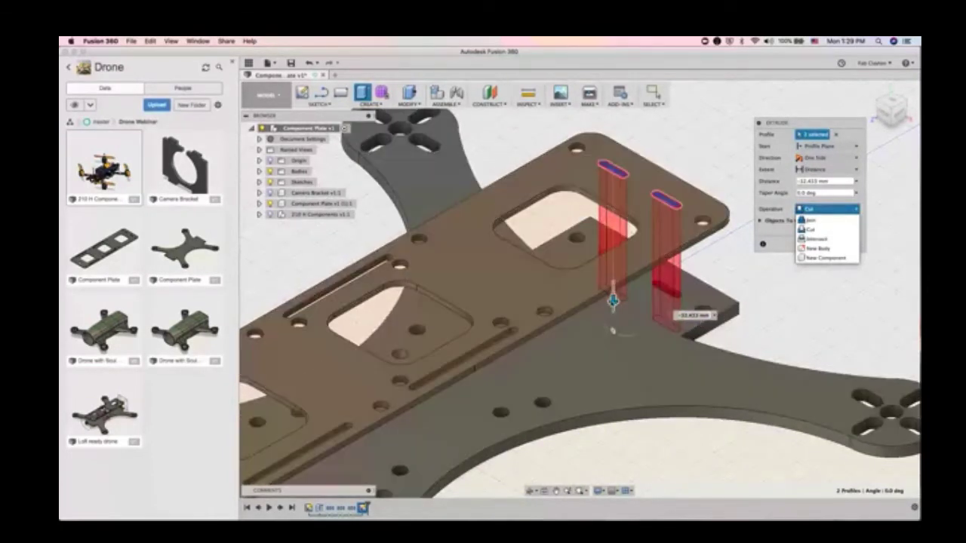
drag(611, 302, 613, 113)
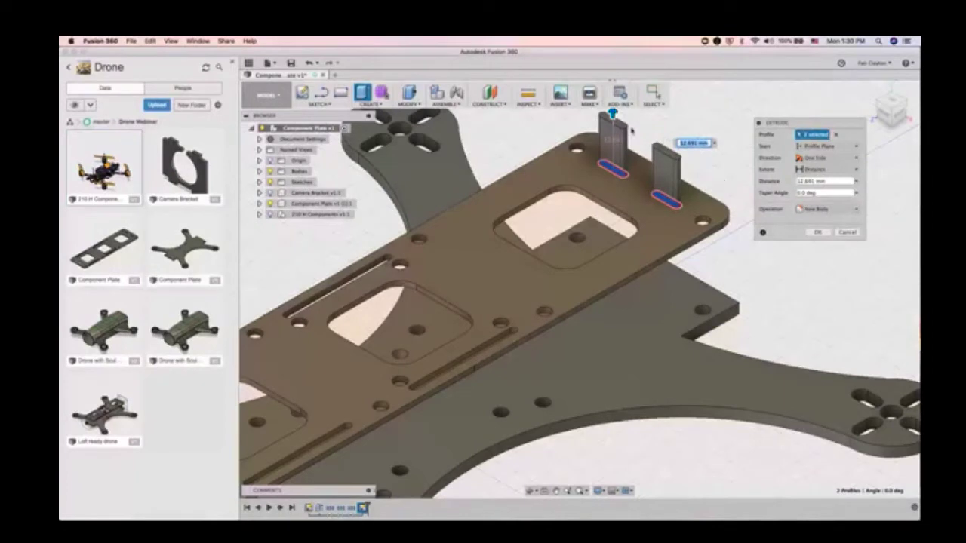
drag(613, 115, 613, 305)
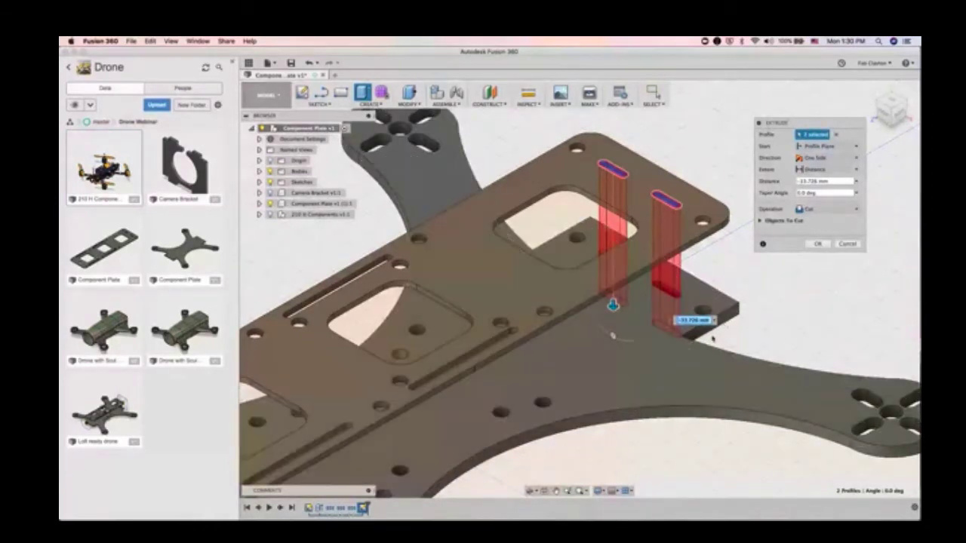
click(818, 244)
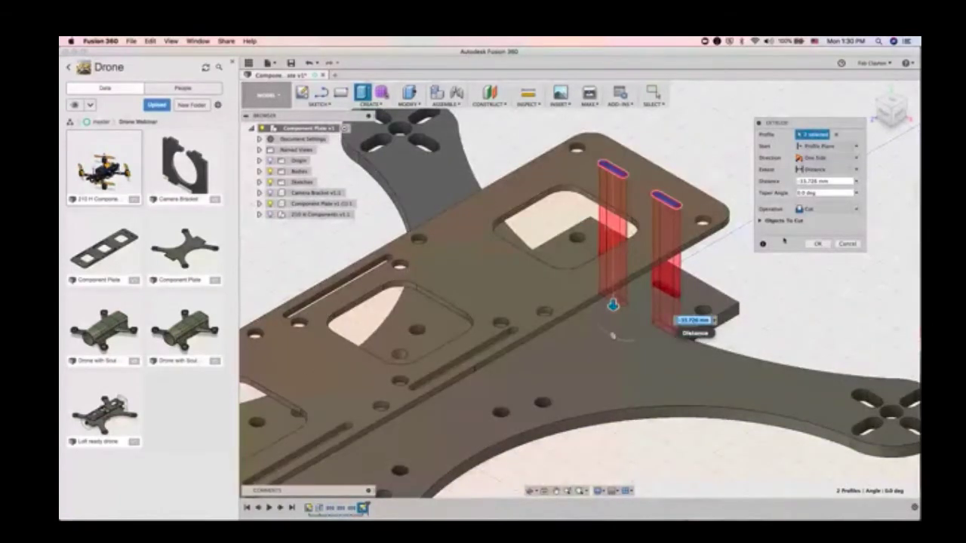
drag(613, 308, 612, 286)
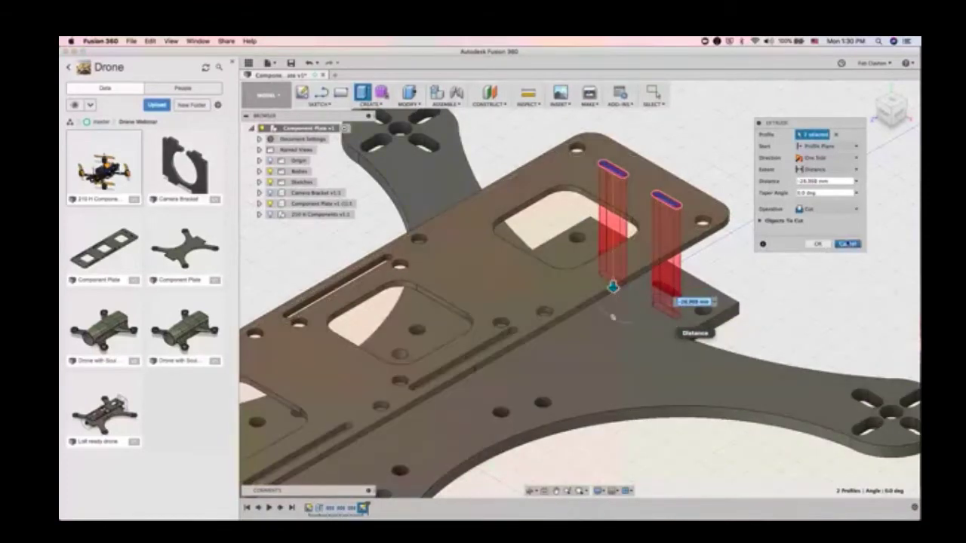
click(818, 244)
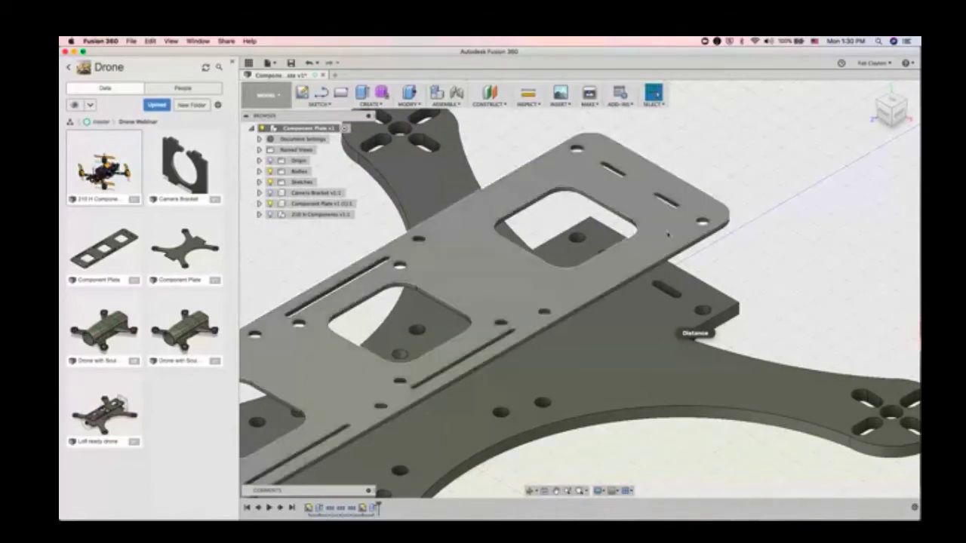
click(873, 89)
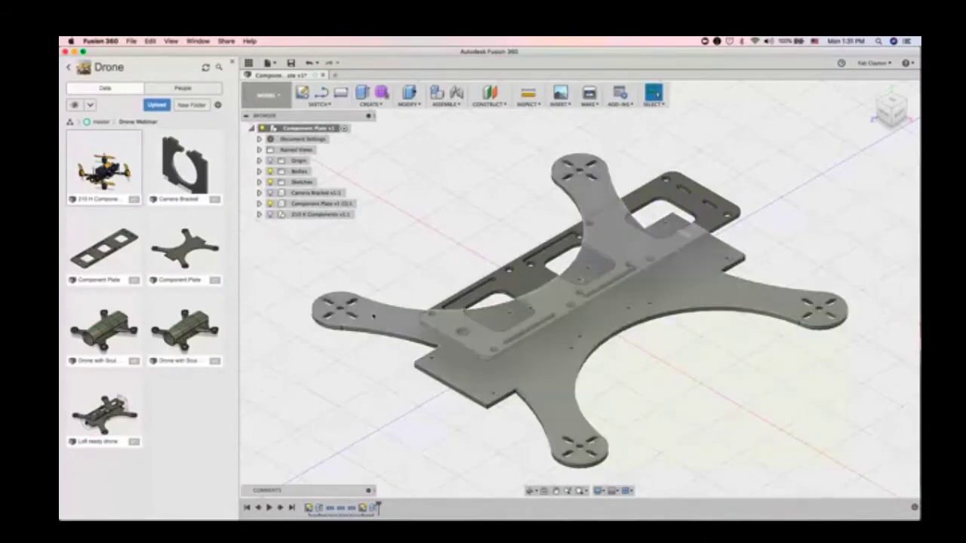
click(411, 104)
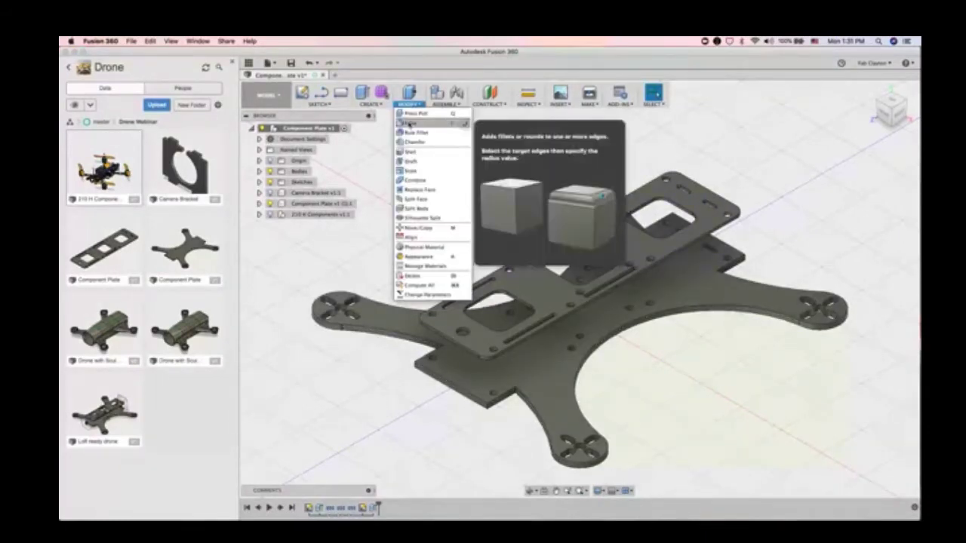
click(409, 123)
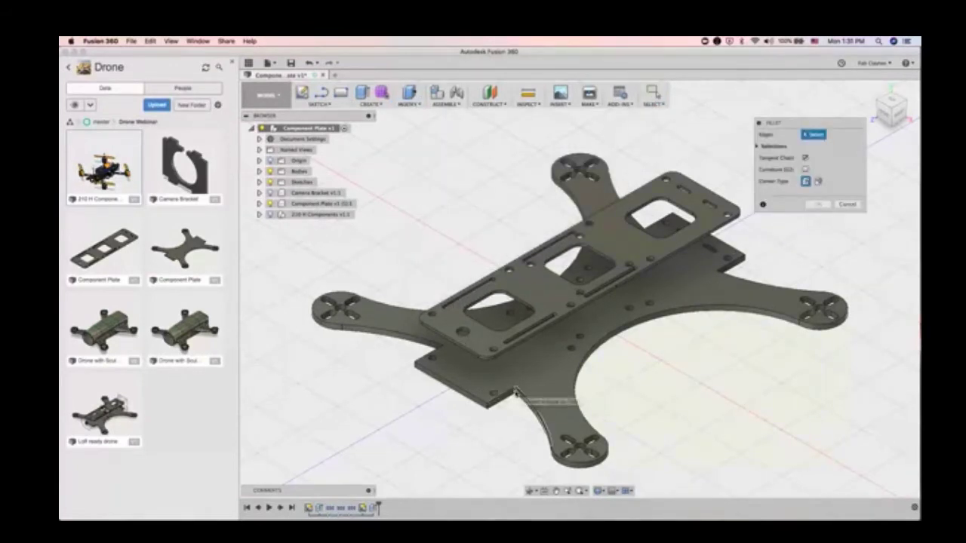
click(514, 392)
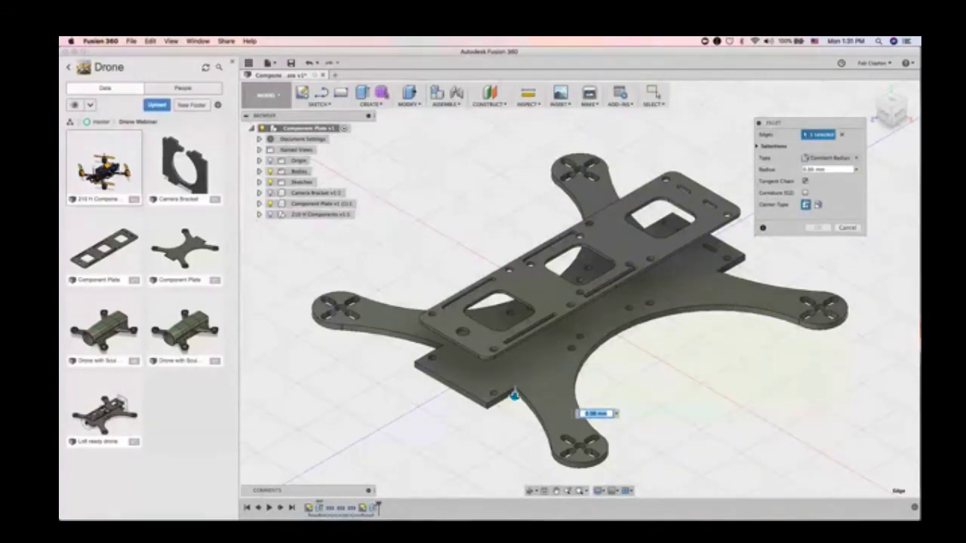
text(5)
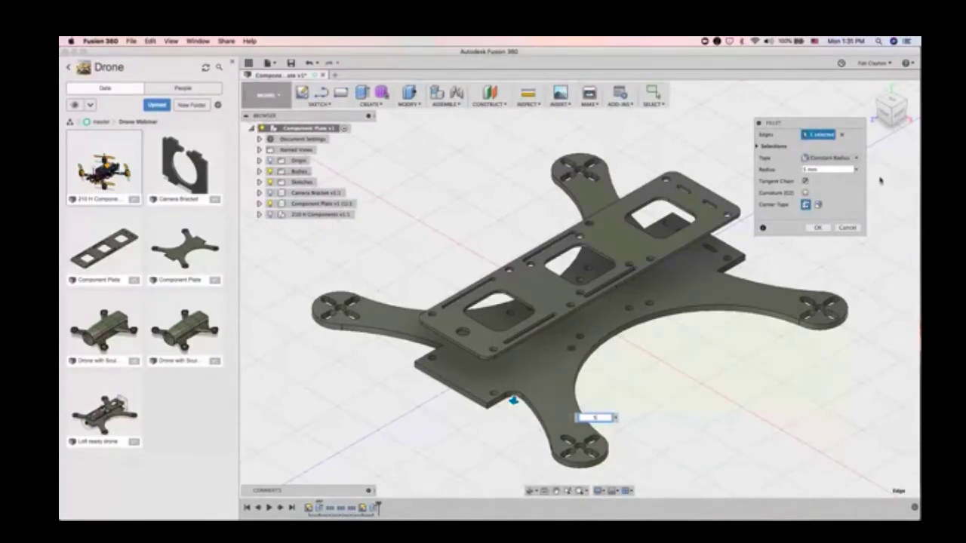
click(852, 228)
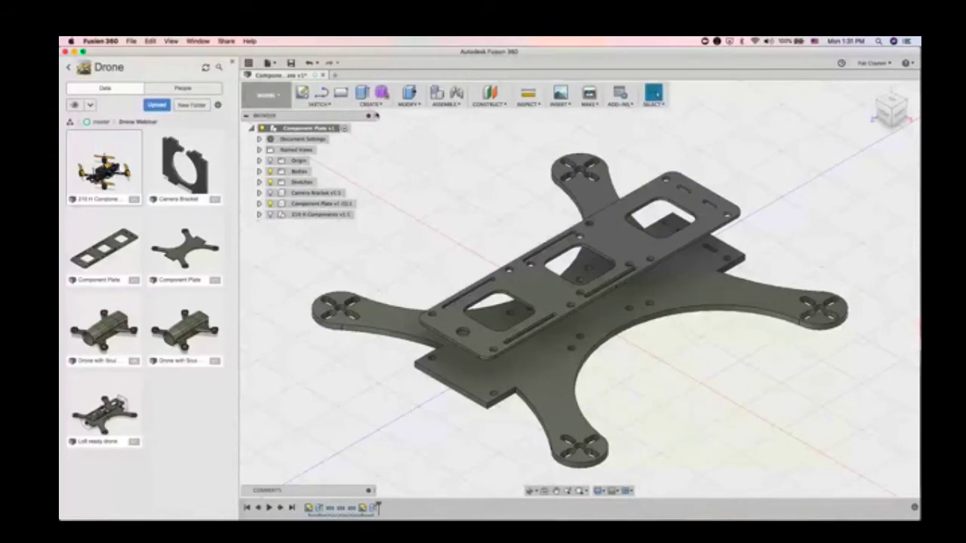
Step: Start a Fillet and select the four vertical corner edges at the near end of the base plate
click(375, 110)
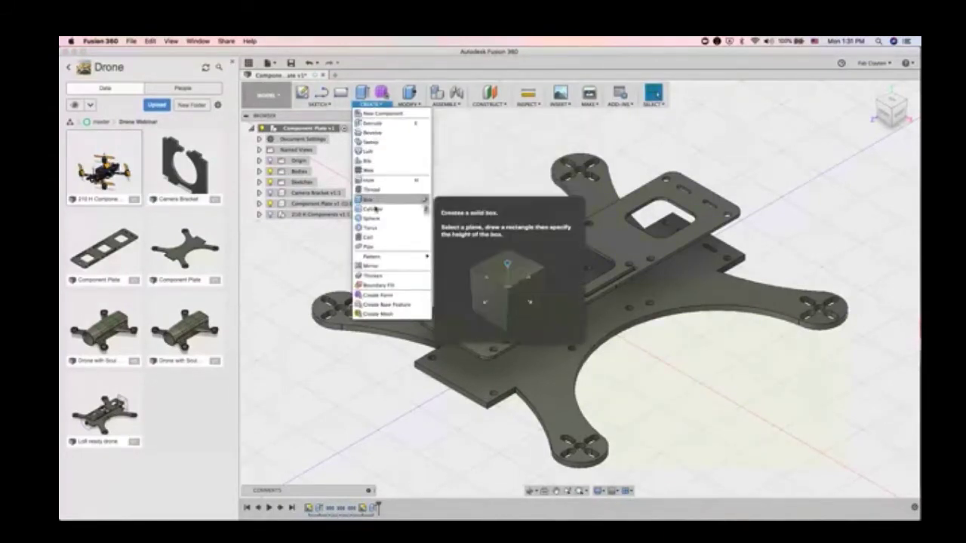
click(408, 103)
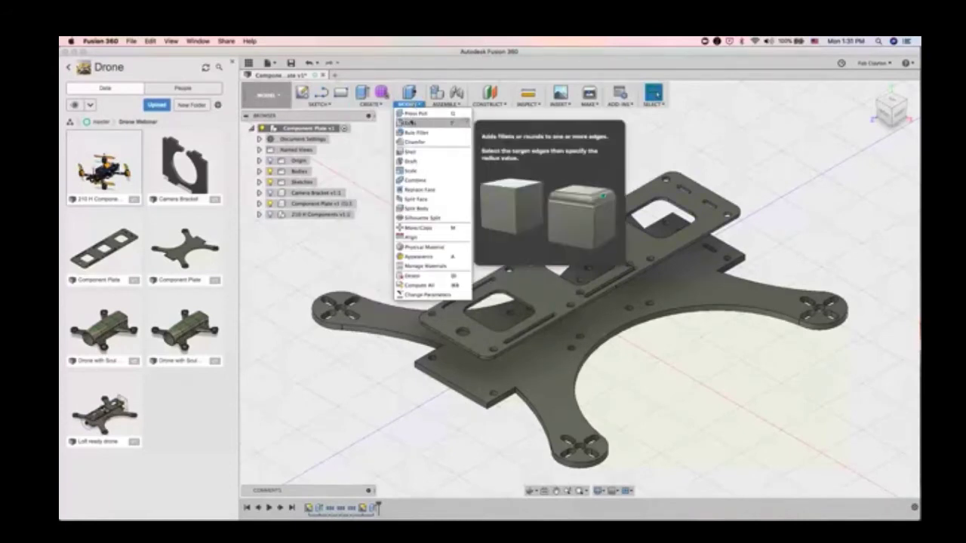
click(457, 123)
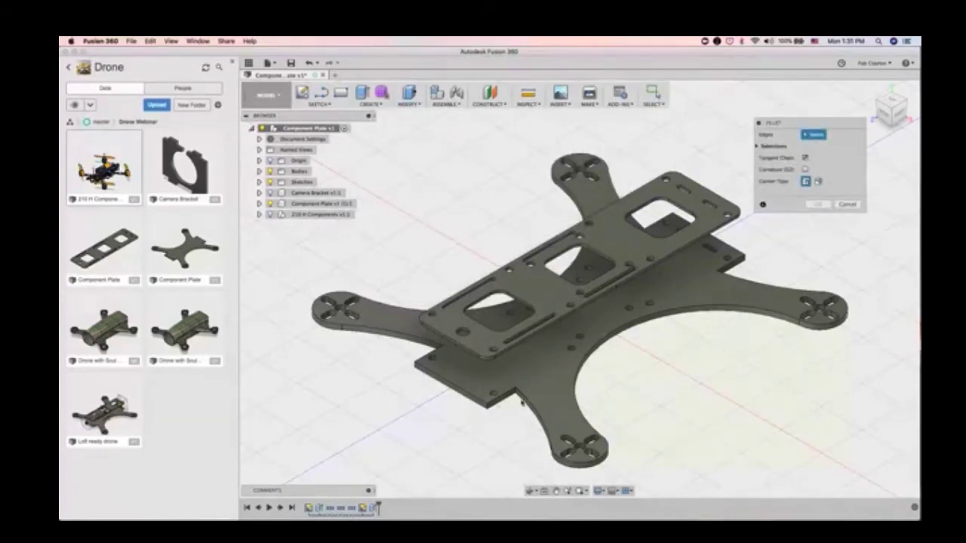
click(516, 395)
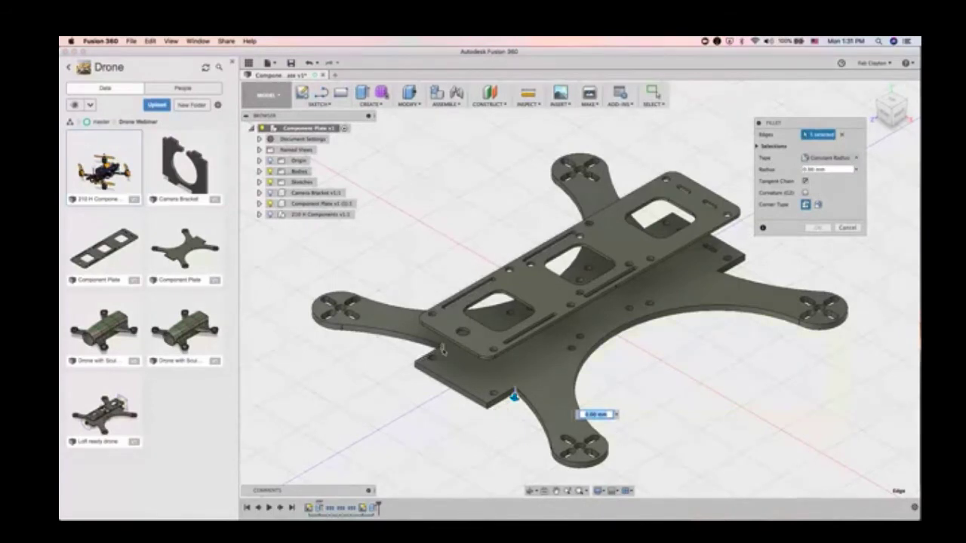
click(439, 351)
scroll(442, 359, up, 5)
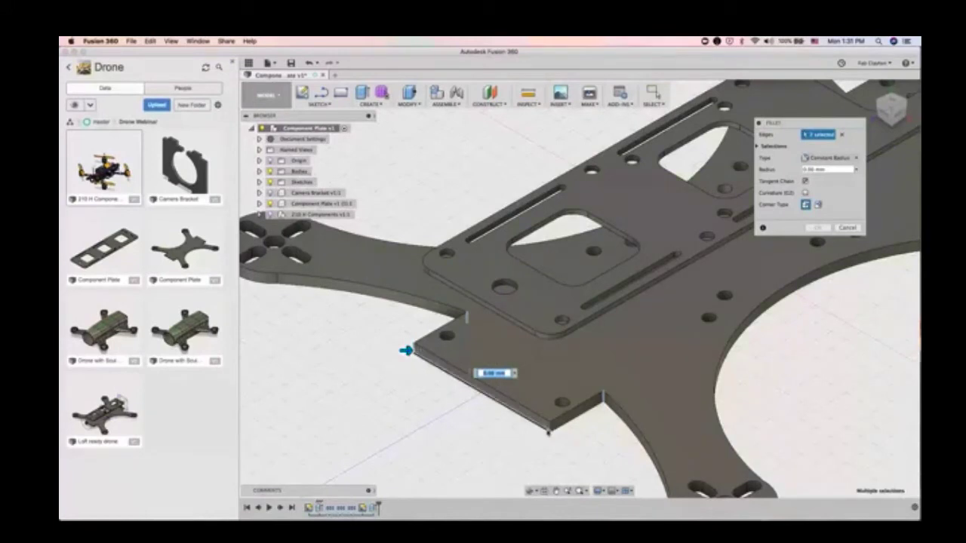
click(551, 421)
Step: Add the four vertical corner edges at the base plate's slotted end to the fillet selection
middle_drag(840, 341, 439, 488)
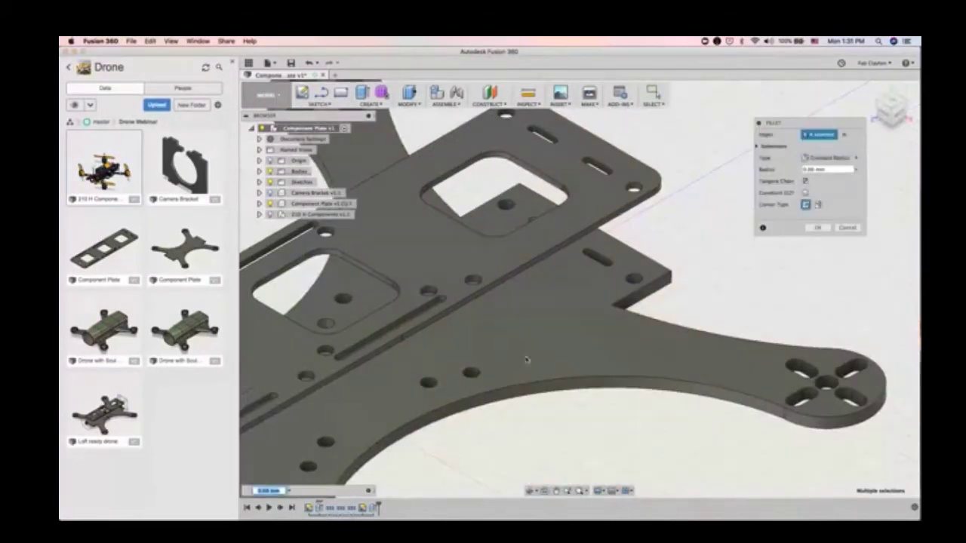
click(614, 313)
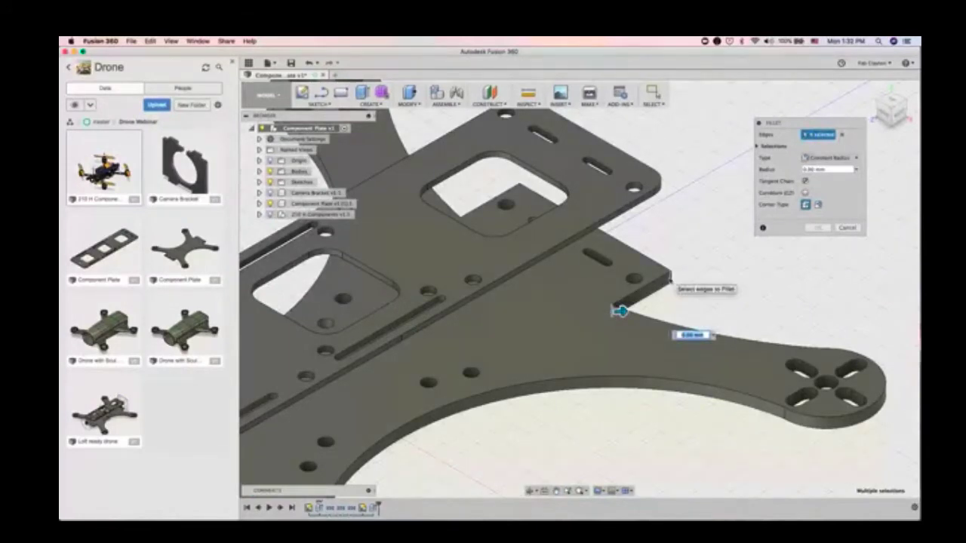
click(670, 278)
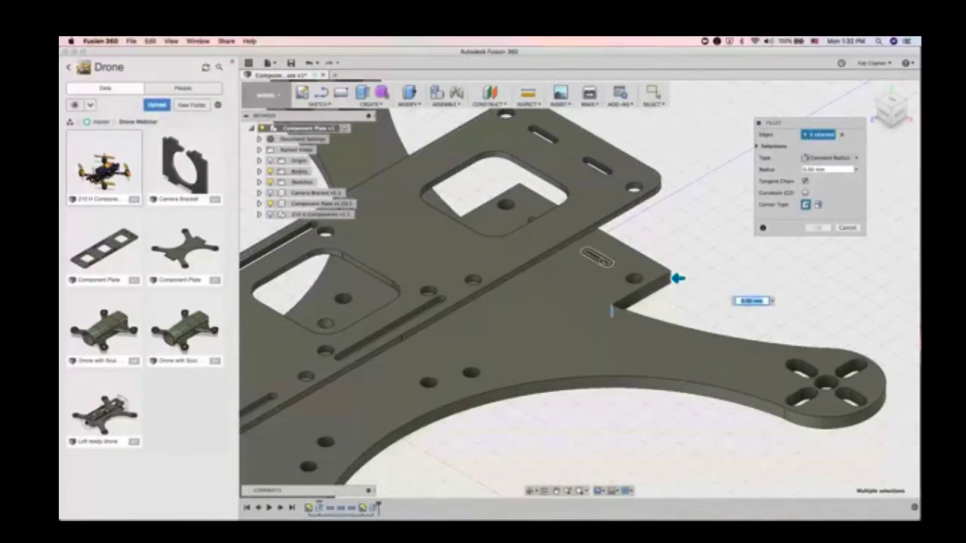
click(520, 196)
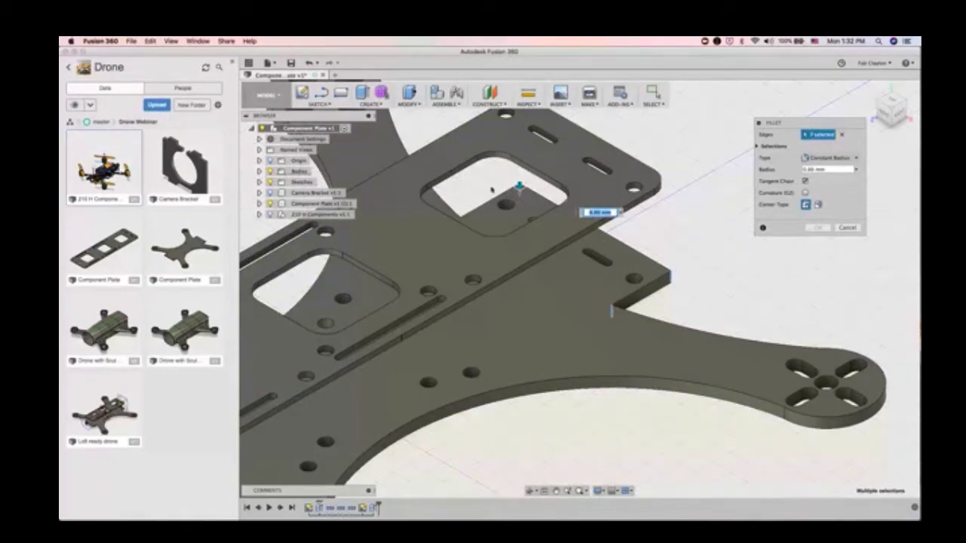
scroll(463, 223, up, 5)
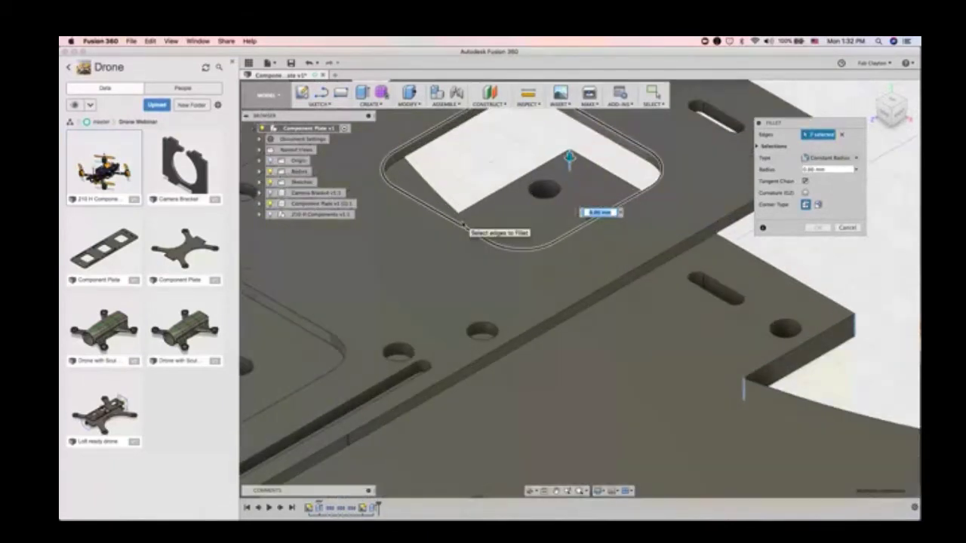
click(457, 220)
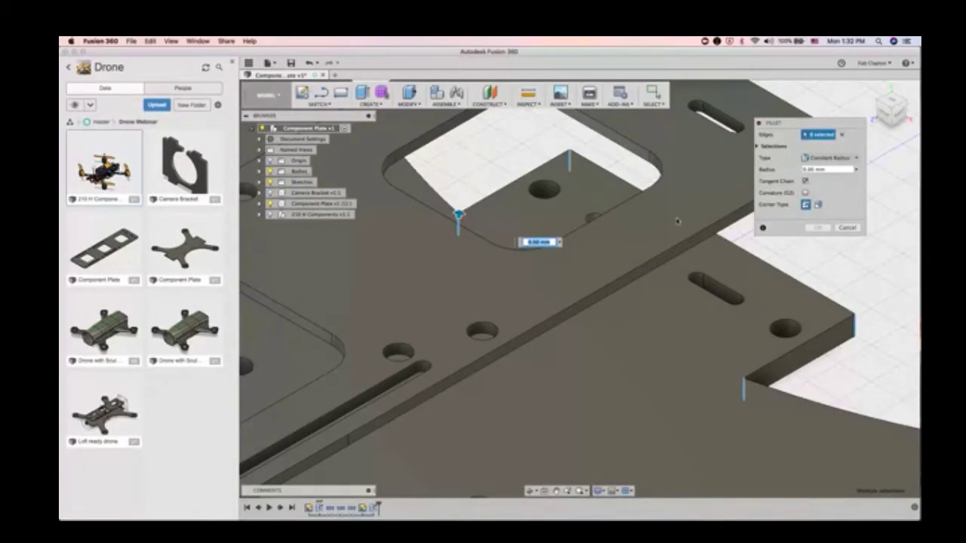
Step: Set the fillet radius to 5 mm and apply it to the selected base plate corners
click(809, 170)
text(0.5)
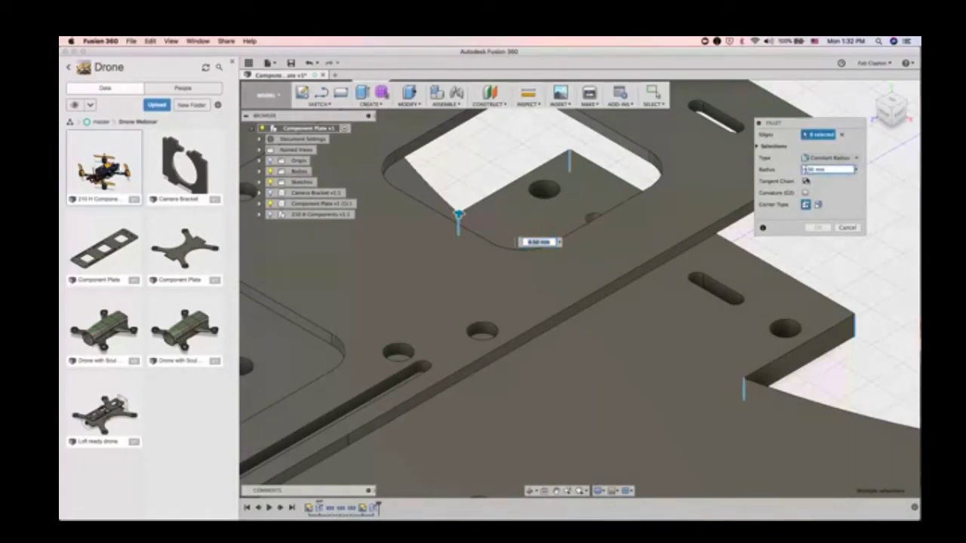
key(BackSpace)
text(6.)
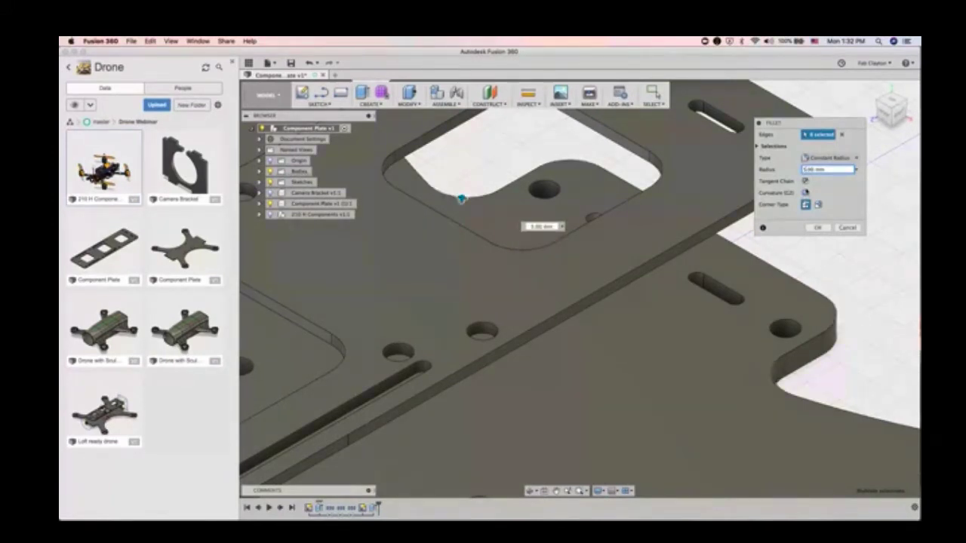
scroll(680, 258, down, 10)
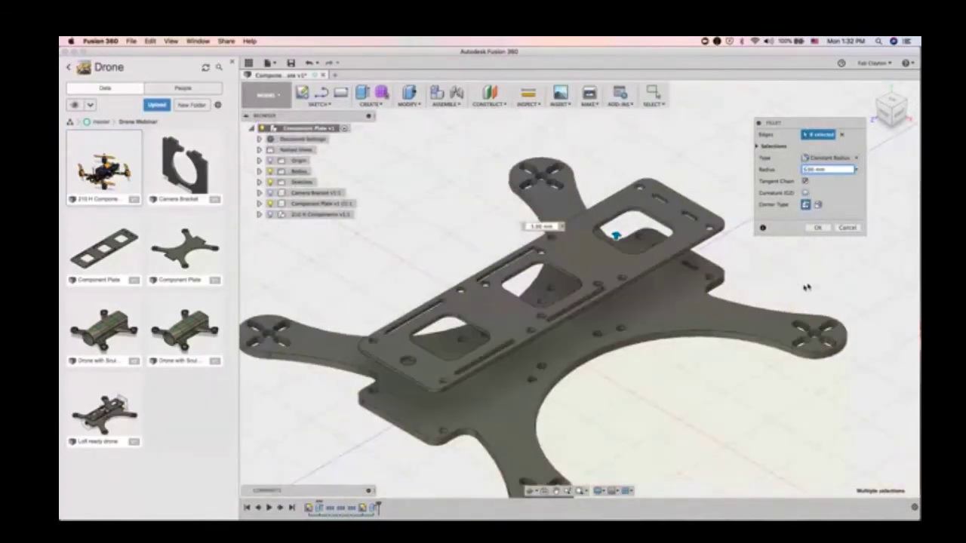
click(818, 228)
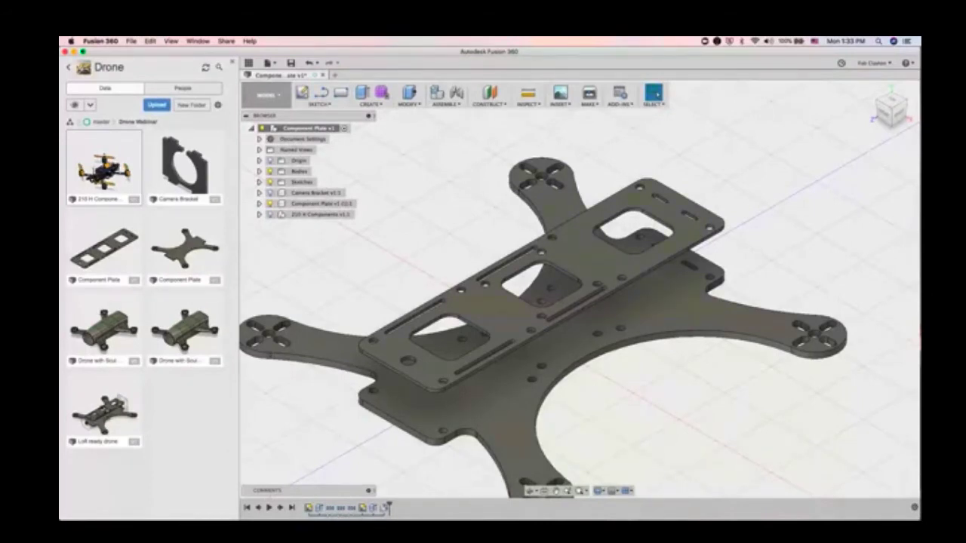
Step: Switch to the PowerPoint slideshow and find the November 1st slide listing the skills covered
key(super+Tab)
key(Right)
key(Right)
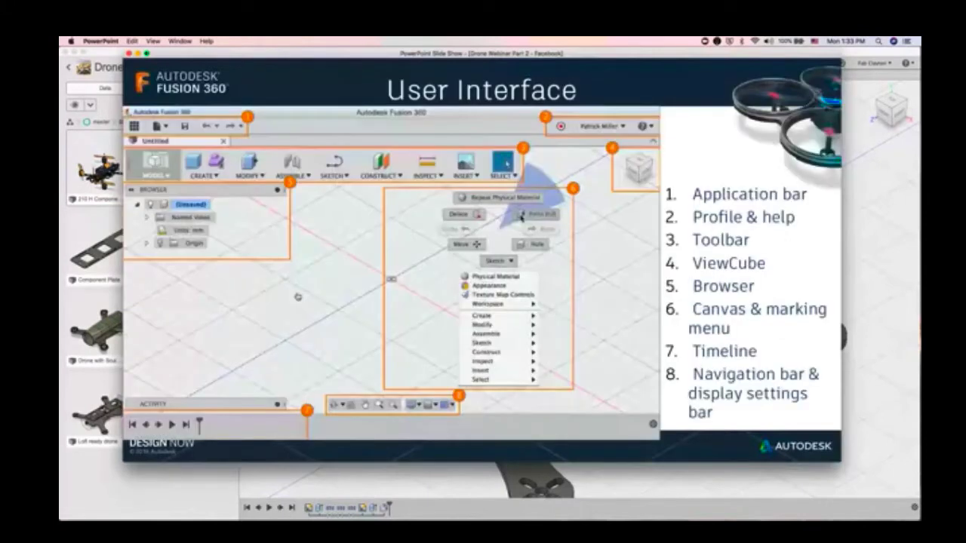
key(Left)
key(Left)
key(Left)
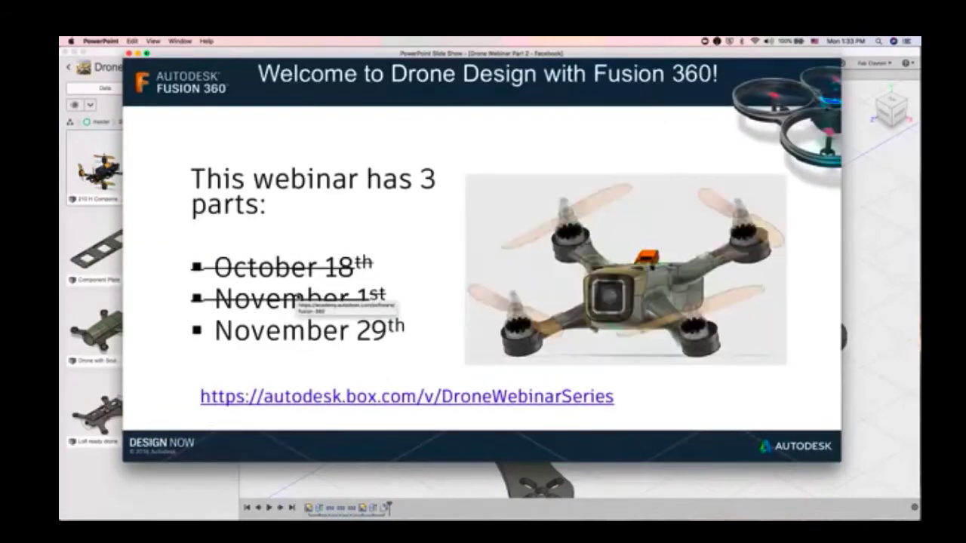
key(Right)
key(Right)
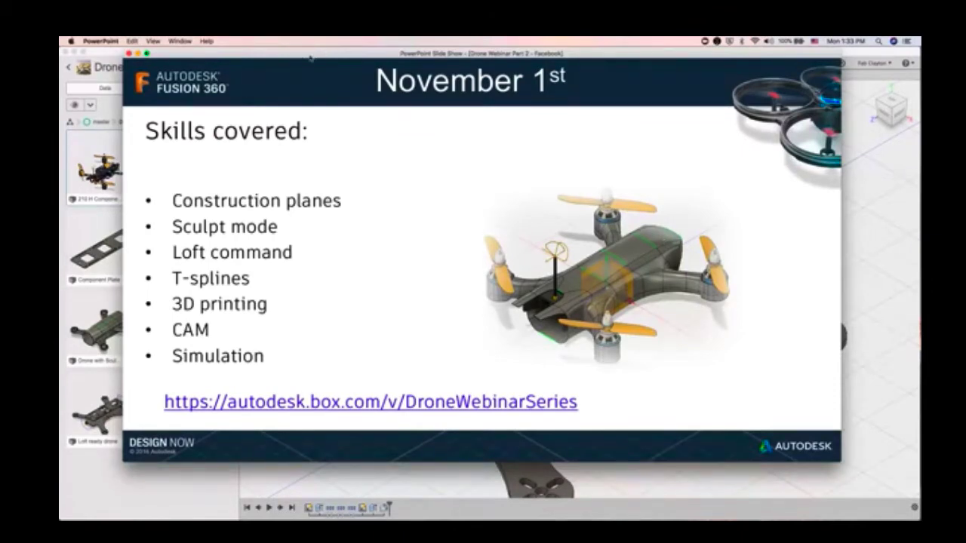
Step: Switch back to Fusion 360 and show the Camera Bracket and 210 H Components on the drone
click(885, 276)
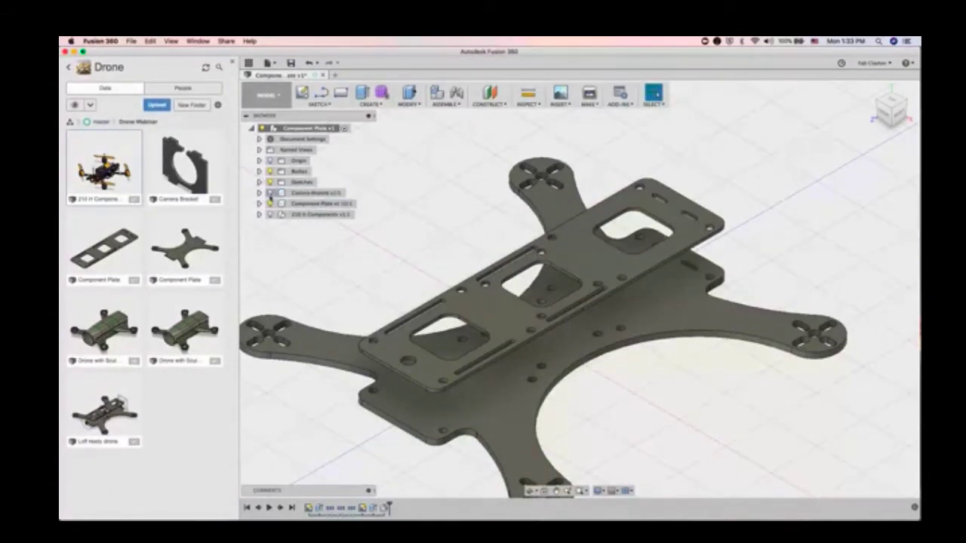
click(270, 215)
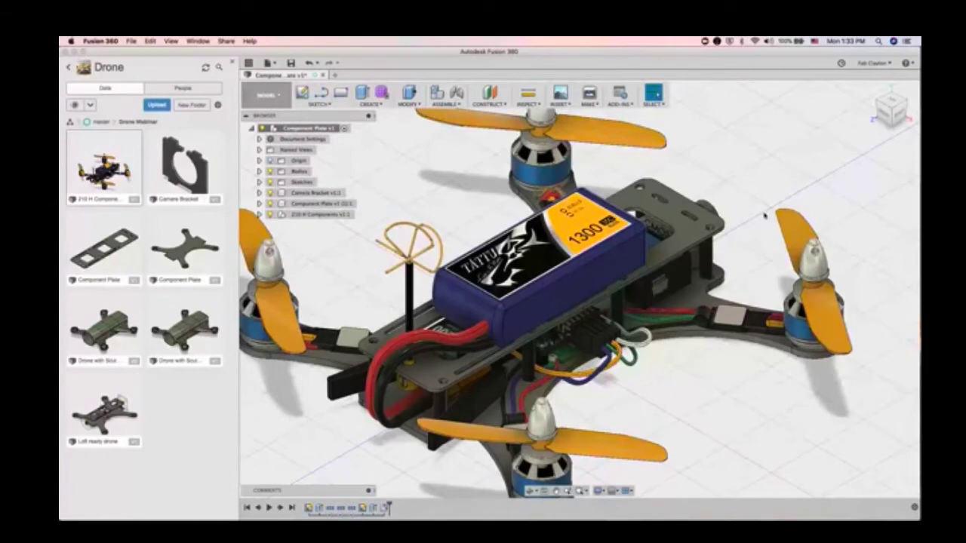
scroll(765, 217, down, 3)
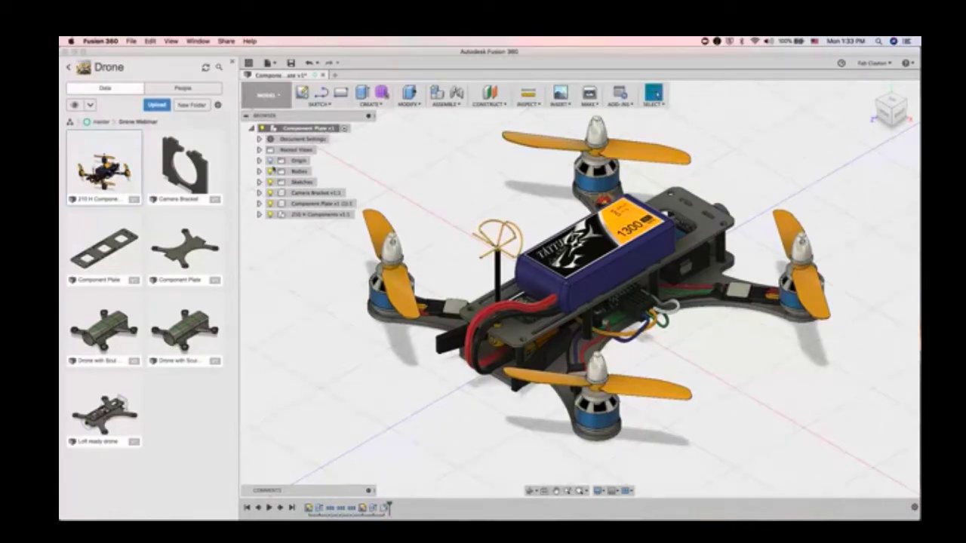
Step: Show the origin planes with all three inserted components hidden, and turn off the layout grid
click(270, 161)
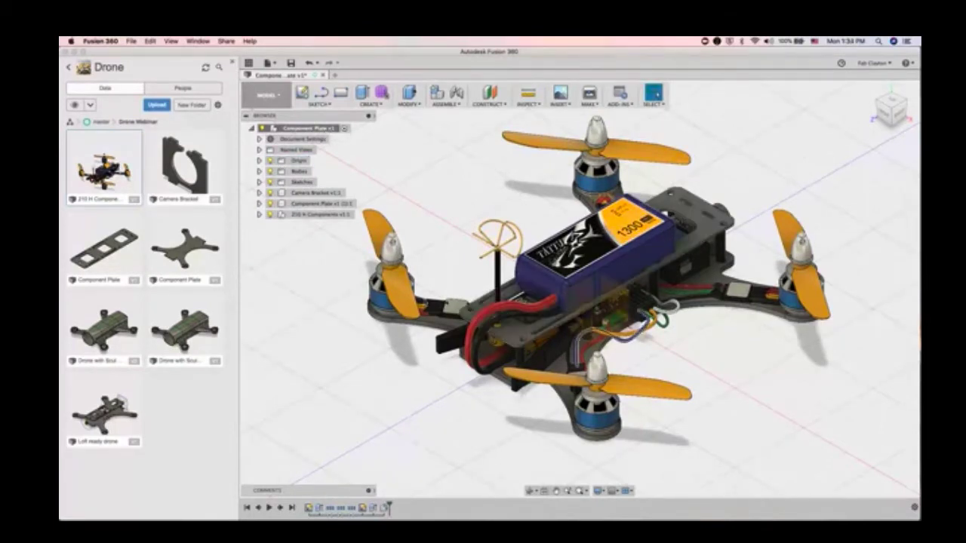
click(270, 193)
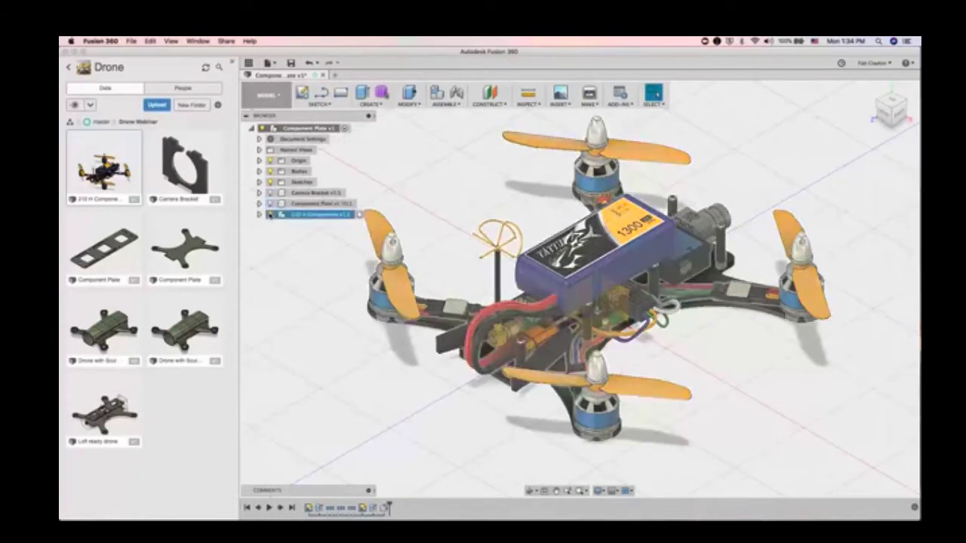
click(270, 214)
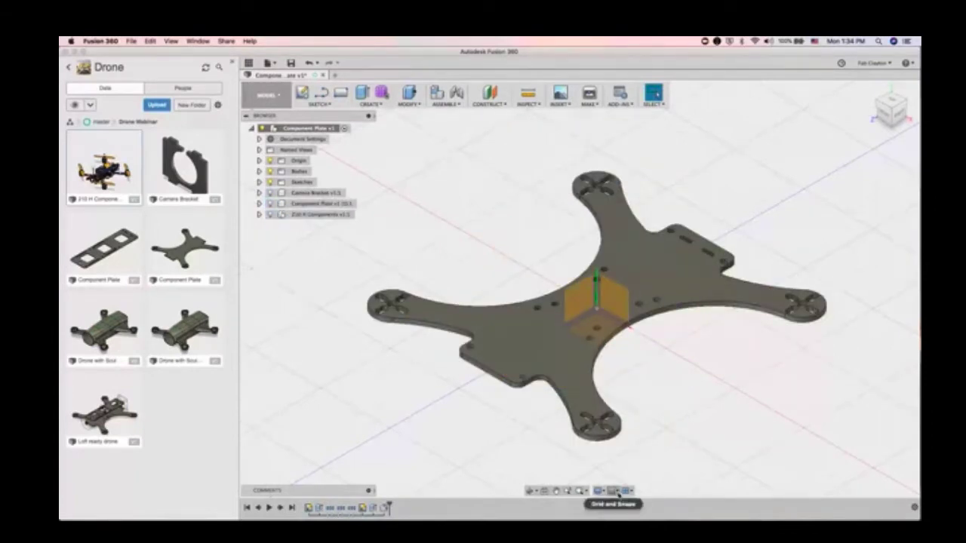
click(614, 492)
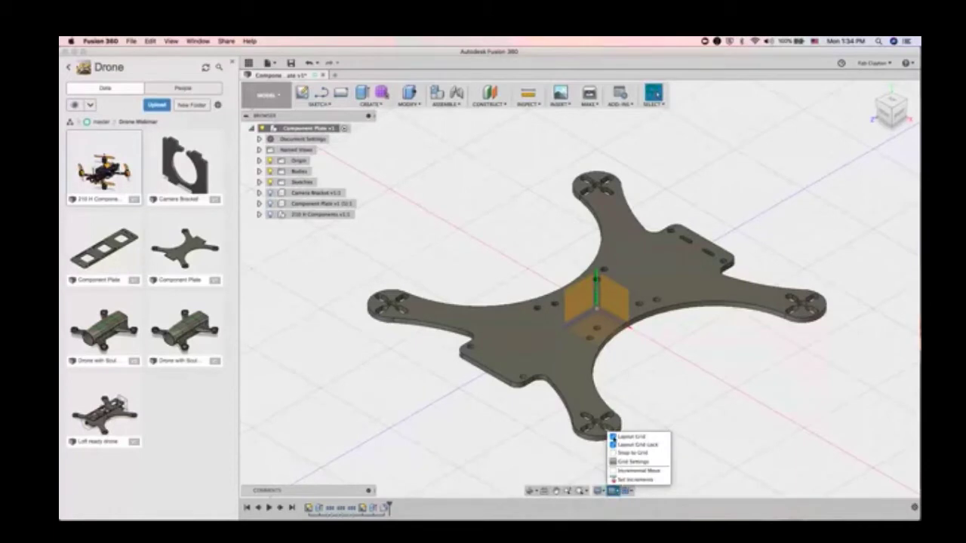
click(614, 437)
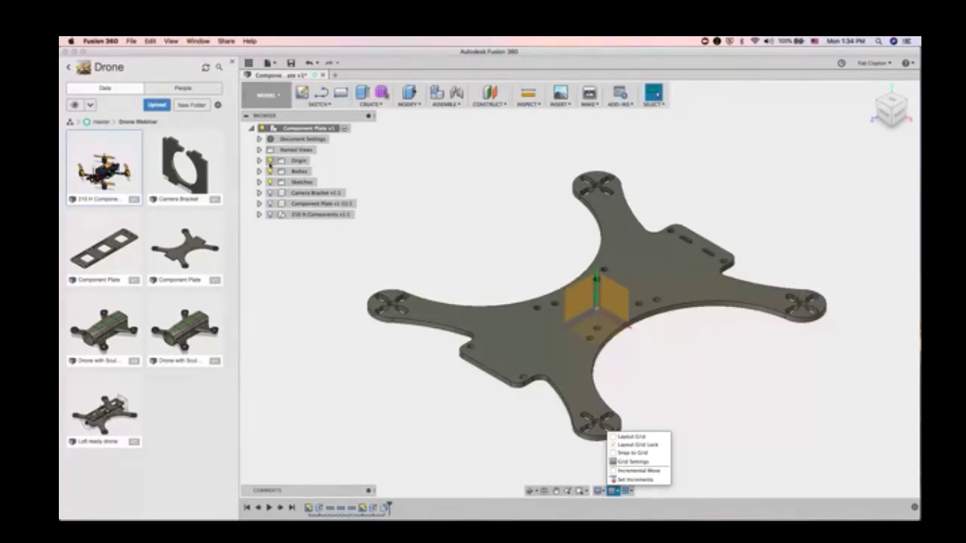
Step: Show the Camera Bracket, the upper component plate and the 210 H Components again
click(270, 193)
click(270, 204)
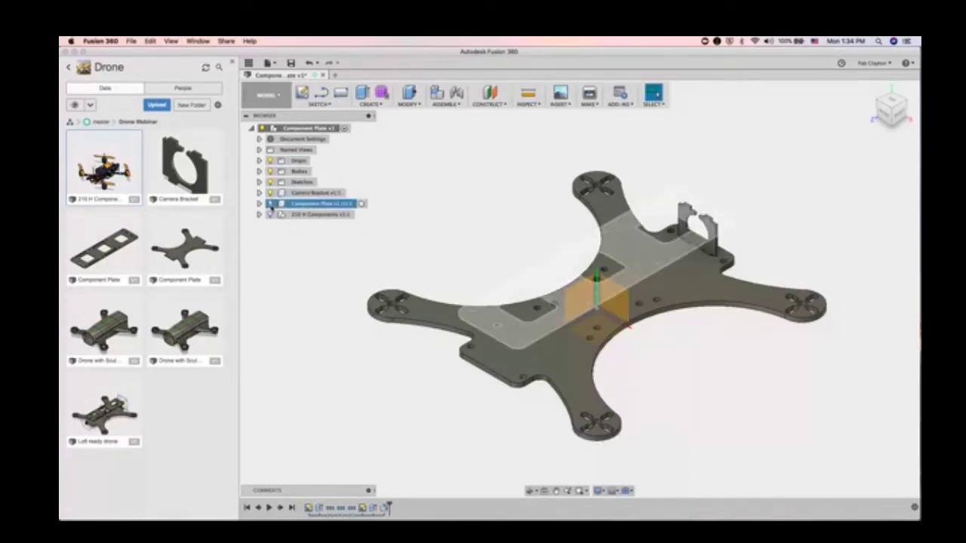
click(270, 216)
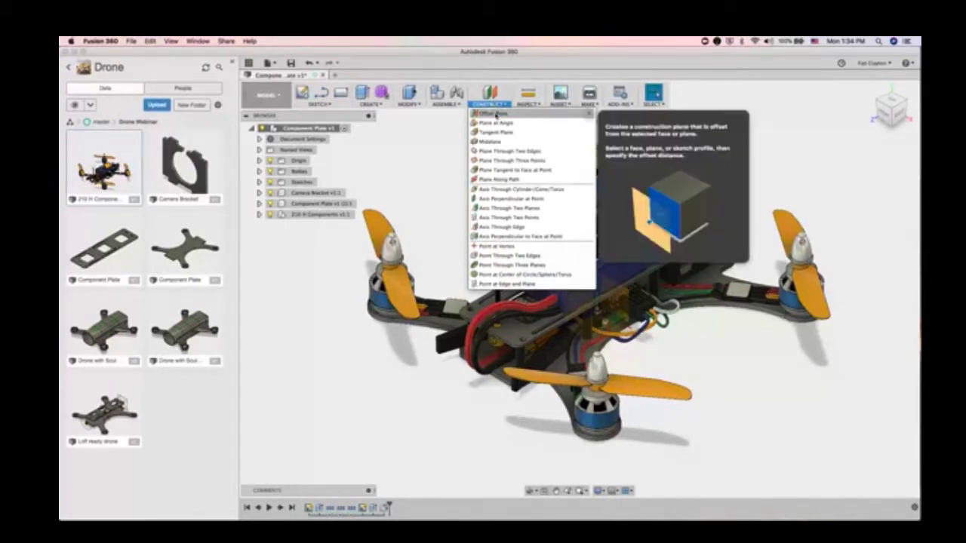
Step: Construct an offset plane at 0 mm on the front ring face of the camera lens
click(495, 114)
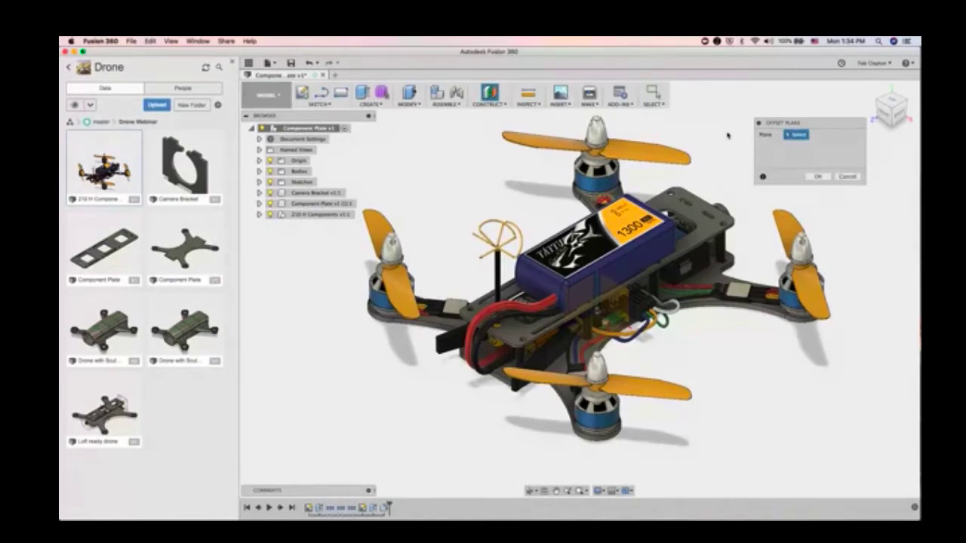
shift+middle_drag(727, 136, 619, 121)
scroll(777, 281, up, 6)
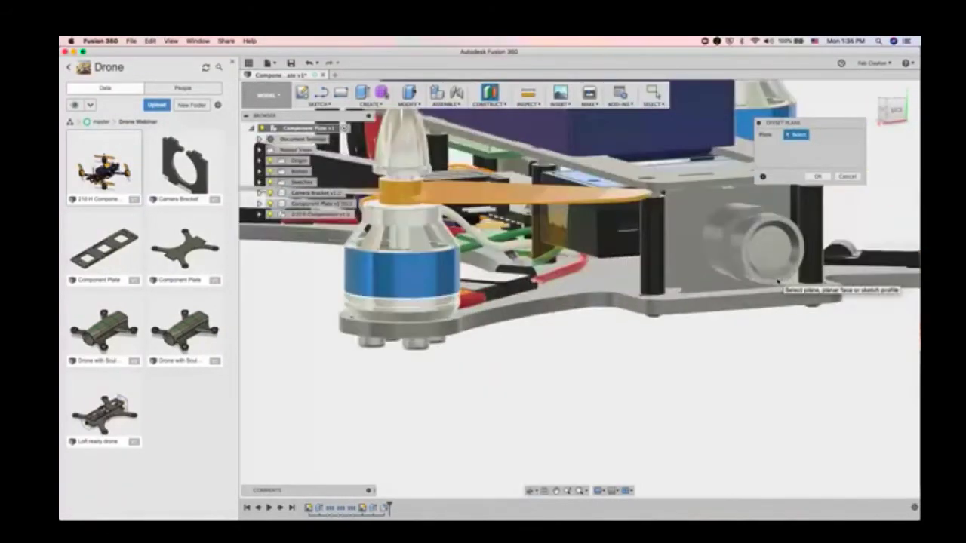
scroll(778, 281, up, 3)
shift+middle_drag(747, 371, 568, 395)
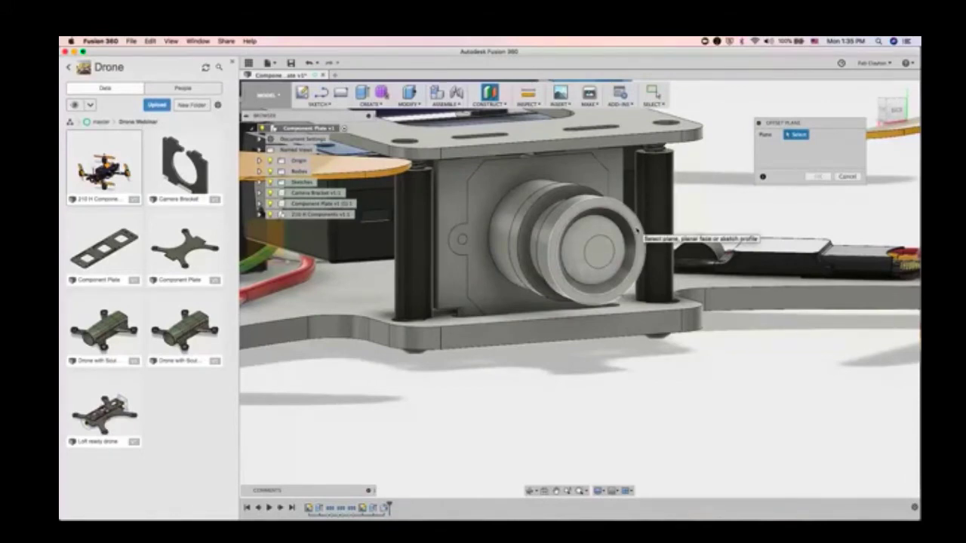
click(638, 230)
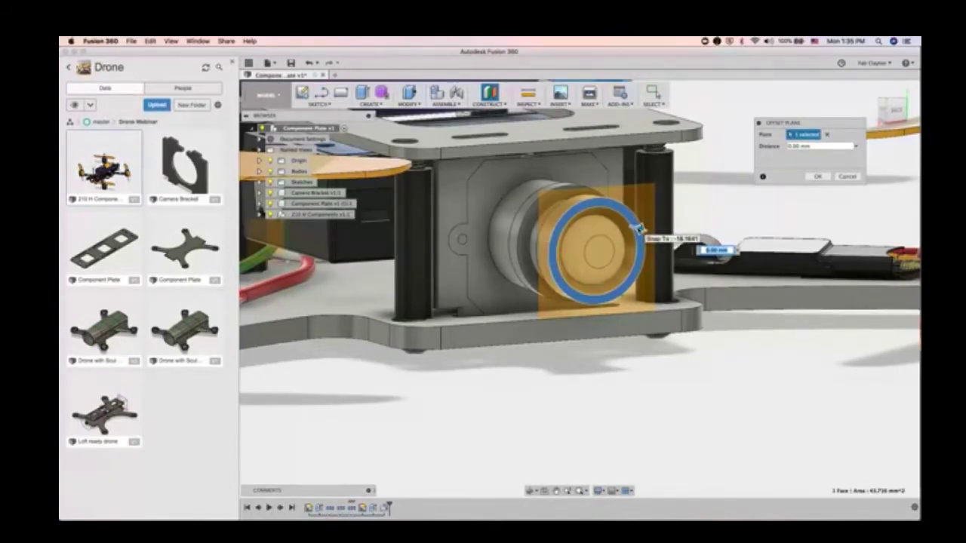
click(817, 177)
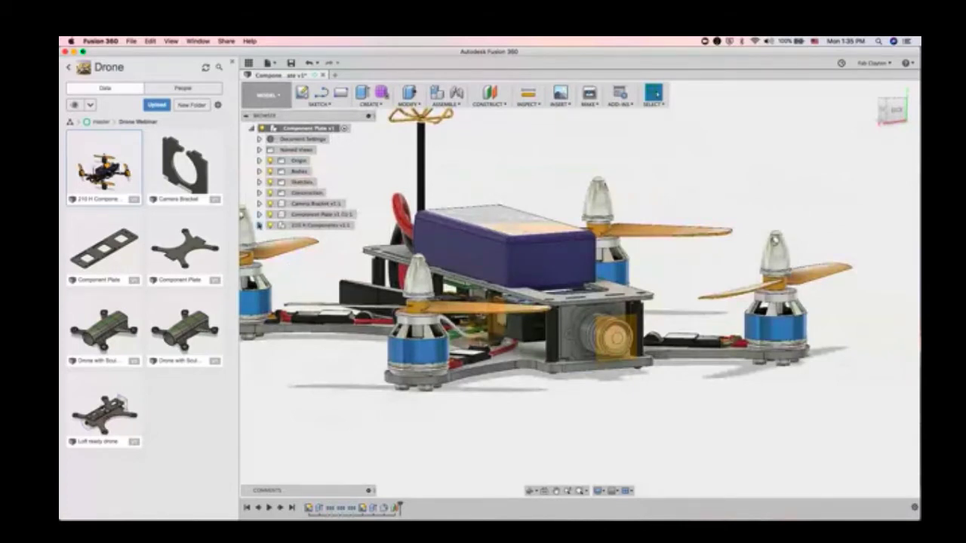
Step: Hide the 210 H Components and the origin planes so only the frame parts and construction planes are shown
click(259, 224)
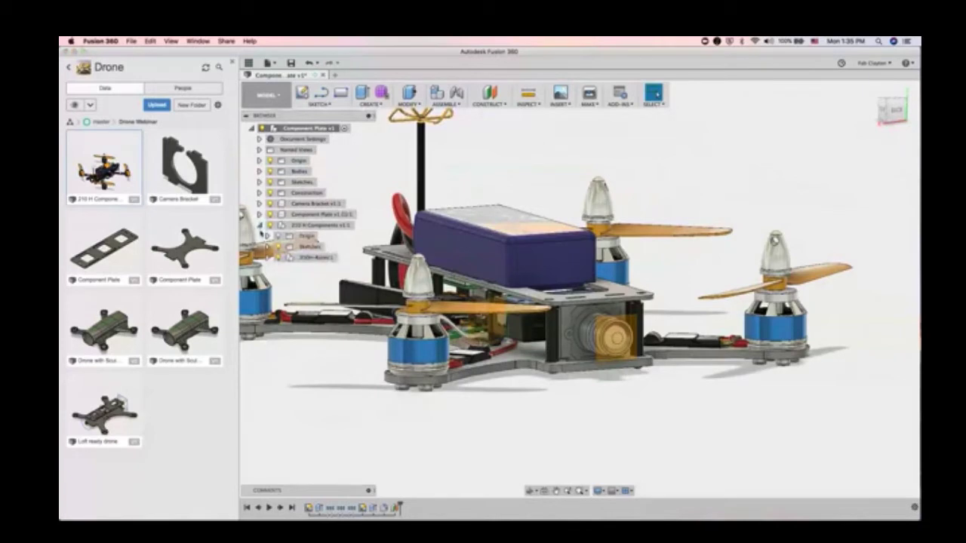
click(270, 225)
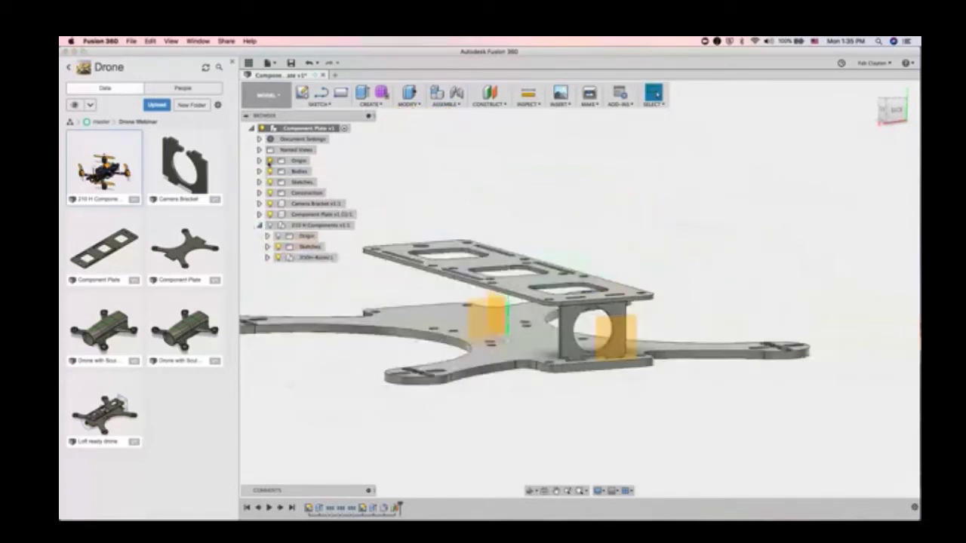
click(270, 161)
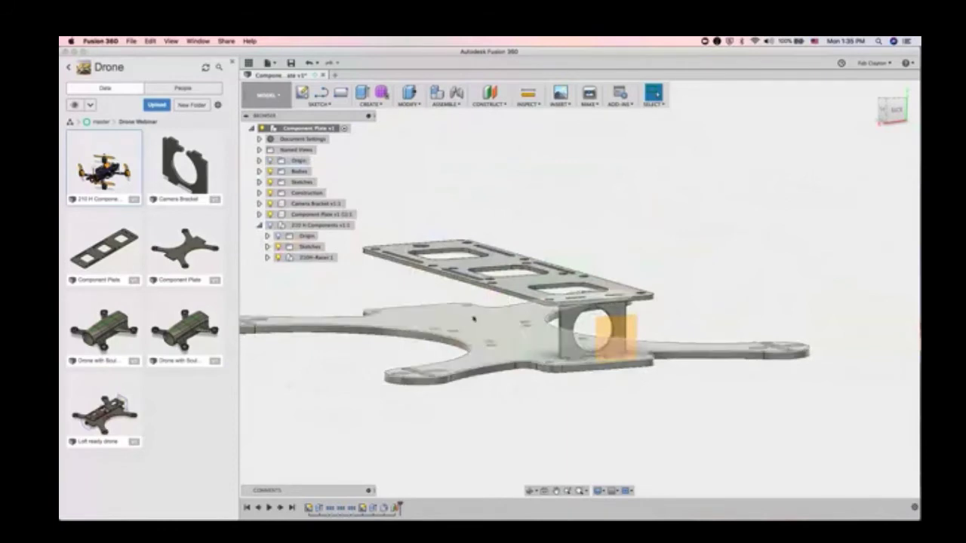
Step: Construct a midplane between the two opposite inner faces of the upper component plate's central cutout
scroll(595, 231, down, 2)
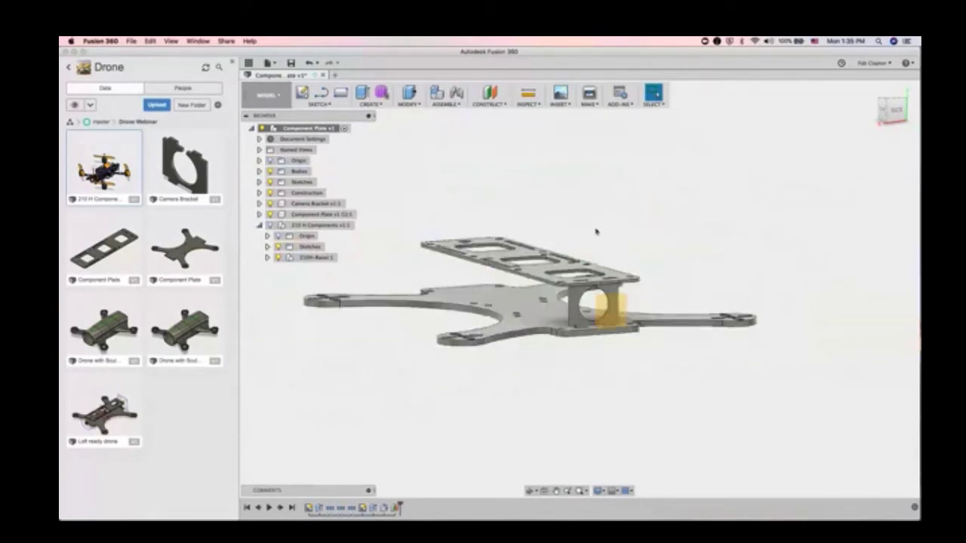
click(871, 88)
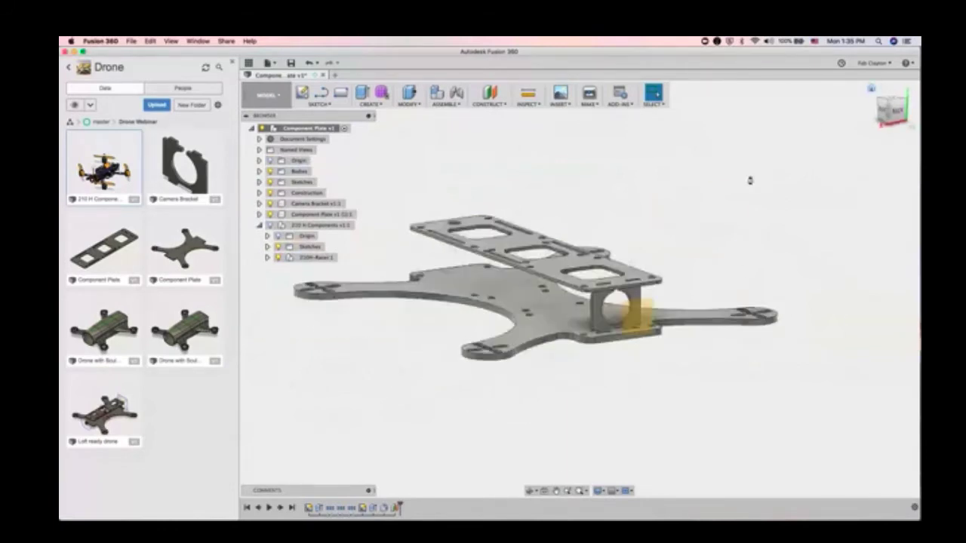
shift+middle_drag(750, 181, 613, 304)
click(488, 104)
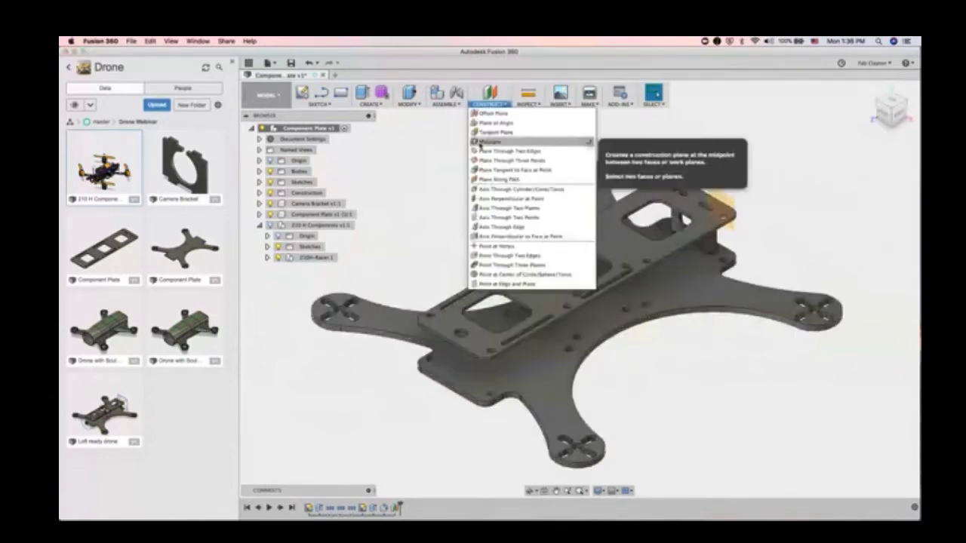
click(481, 142)
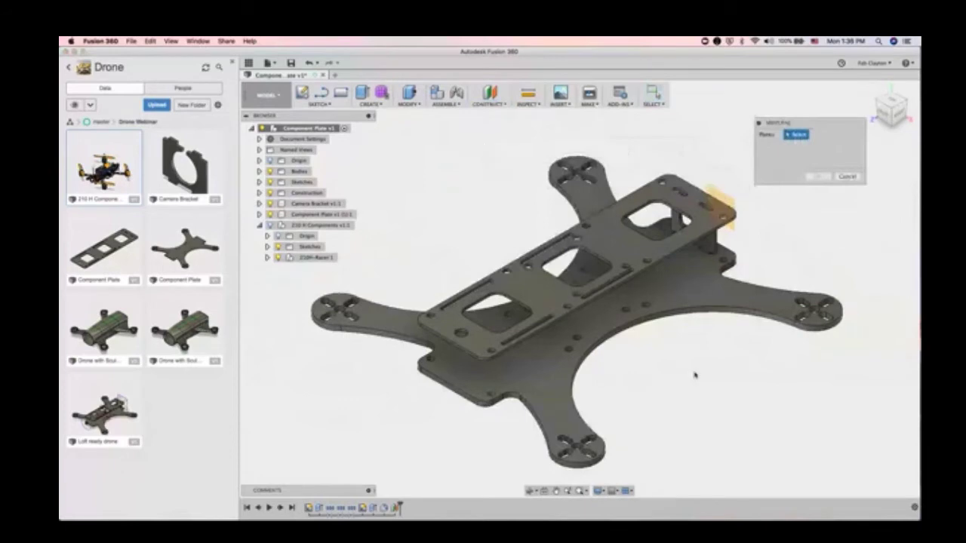
scroll(695, 375, up, 2)
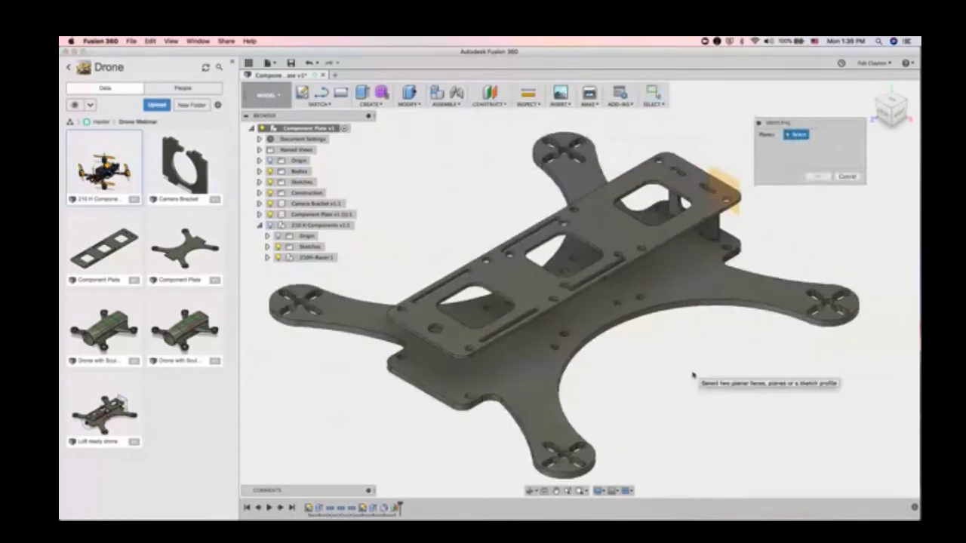
scroll(693, 374, up, 1)
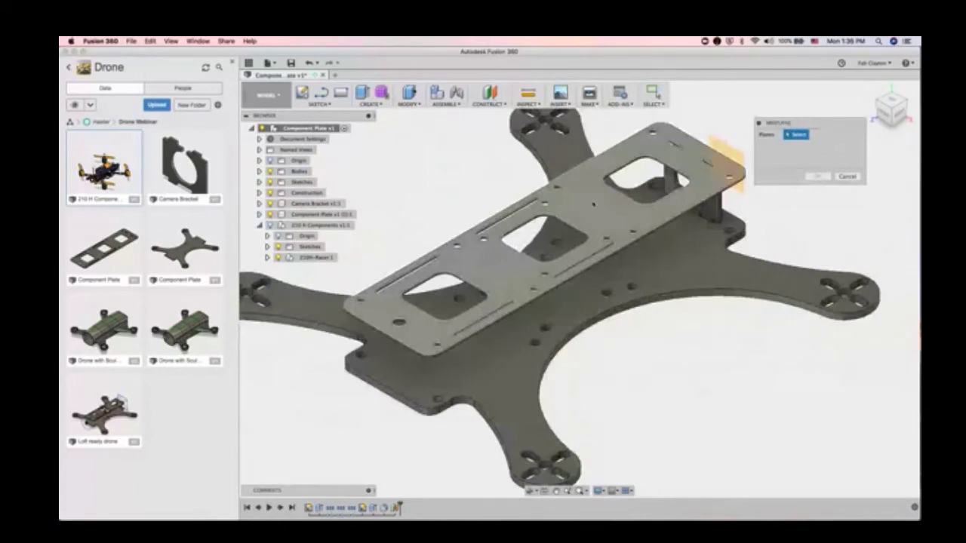
click(566, 225)
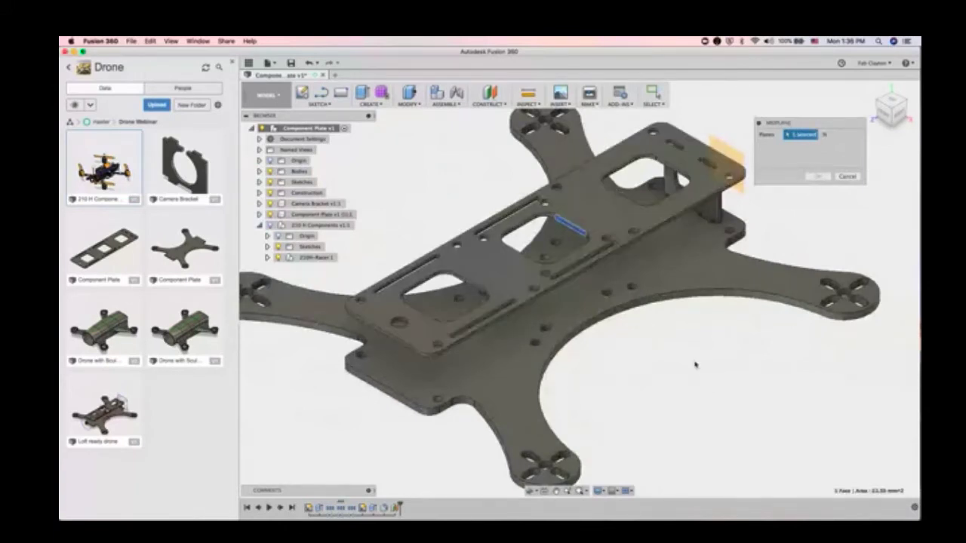
shift+middle_drag(695, 365, 574, 340)
click(521, 229)
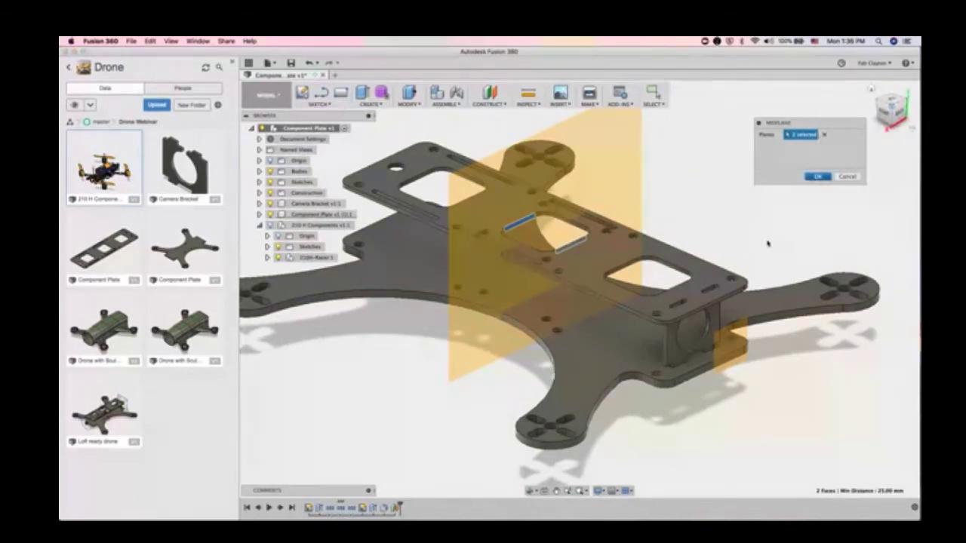
click(818, 177)
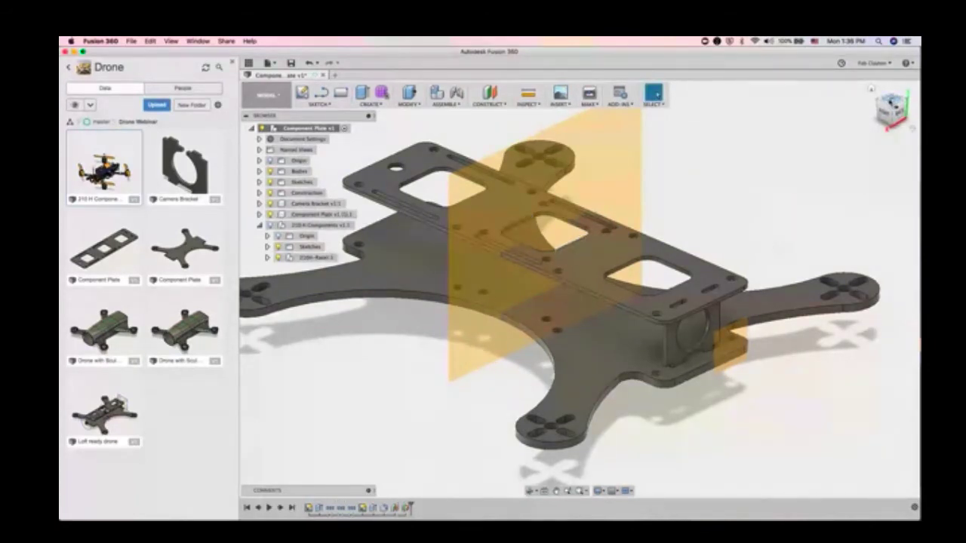
Step: Check the midplane from above the frame and show the 210 H Components again
click(891, 102)
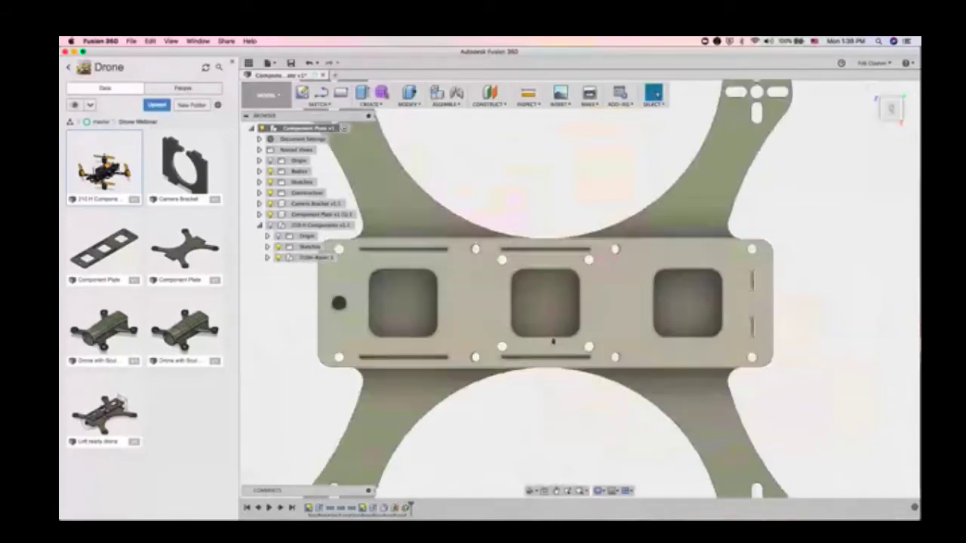
scroll(554, 340, up, 4)
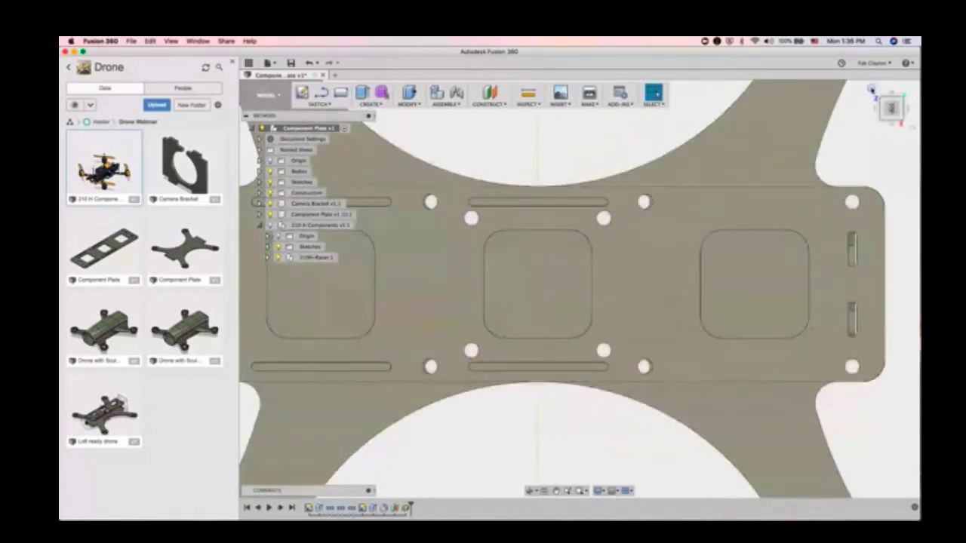
click(872, 89)
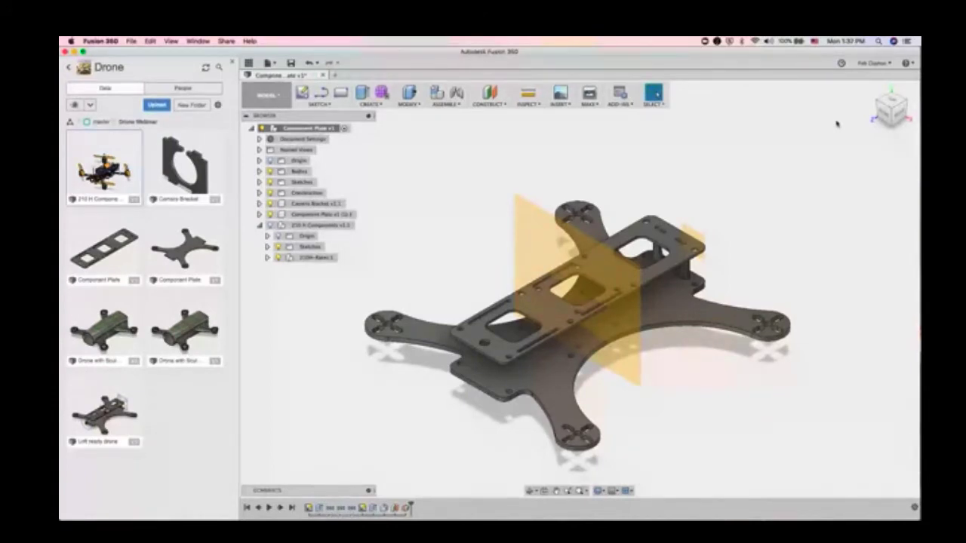
click(281, 236)
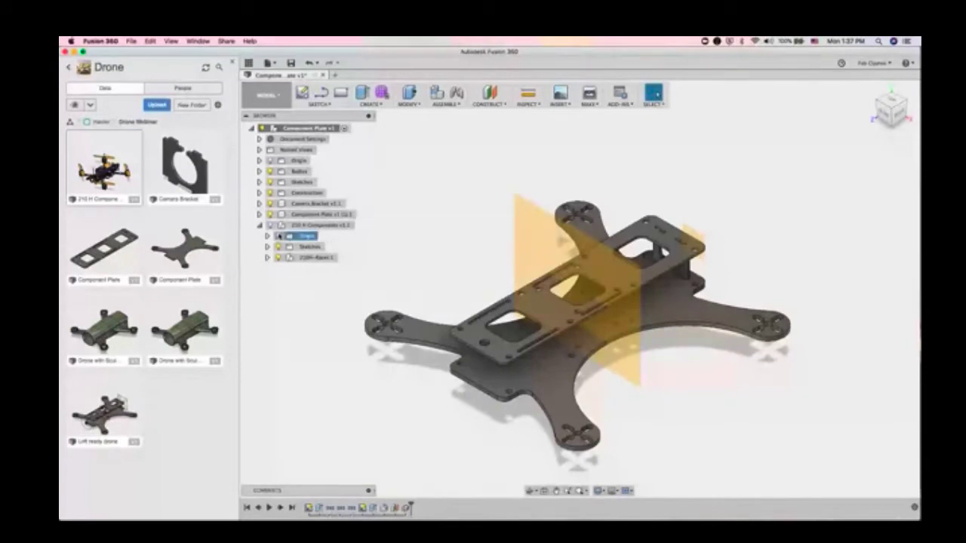
double_click(272, 225)
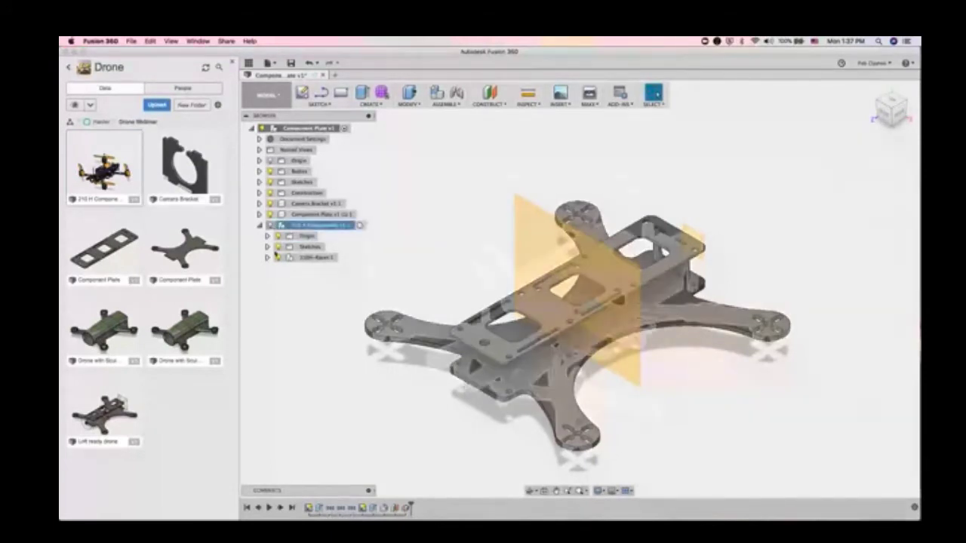
click(259, 225)
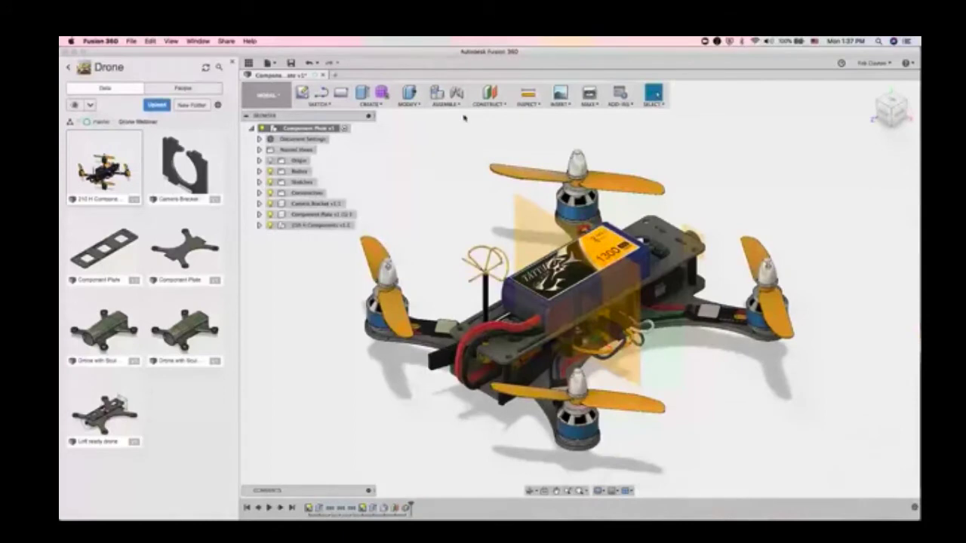
Step: Construct a plane offset about 94.6 mm from the midplane, just beyond the antenna end of the drone
click(487, 103)
click(494, 118)
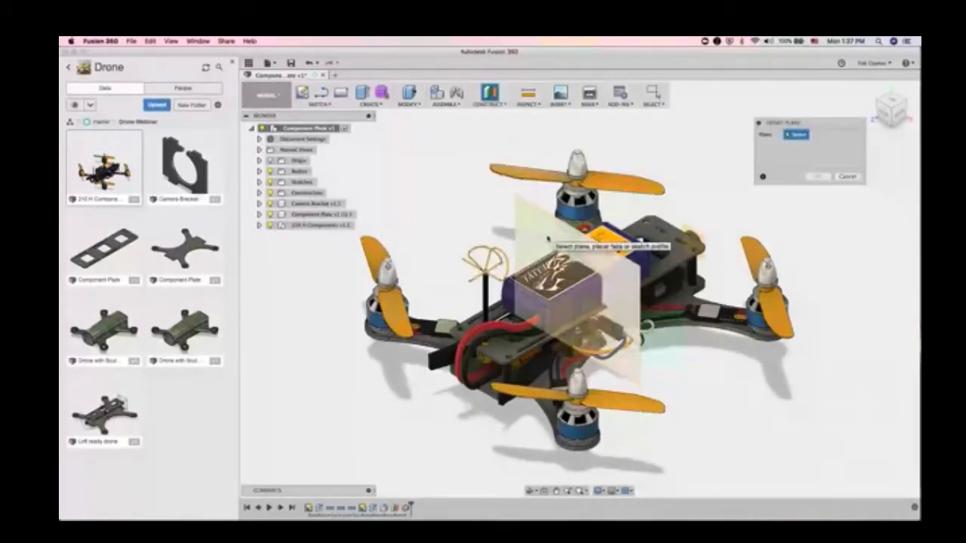
click(545, 240)
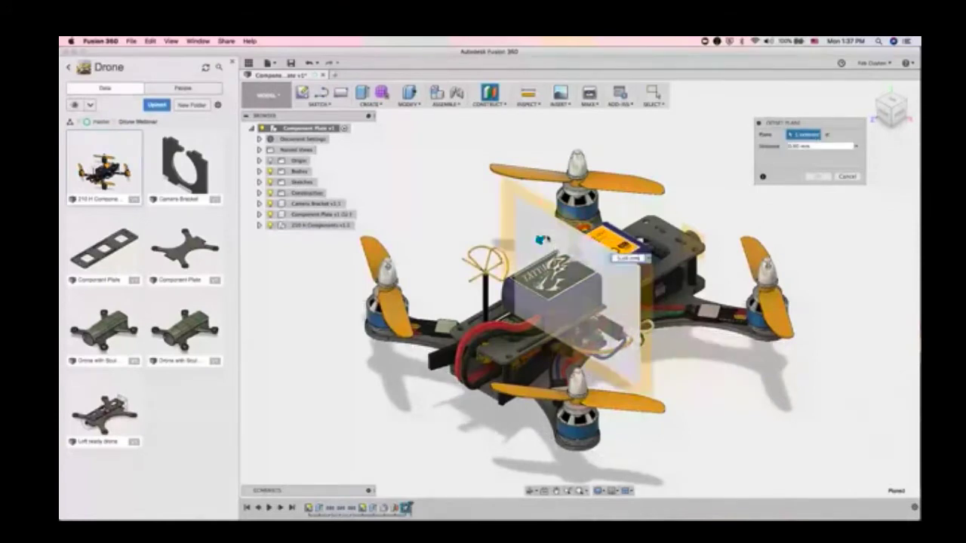
drag(539, 240, 418, 311)
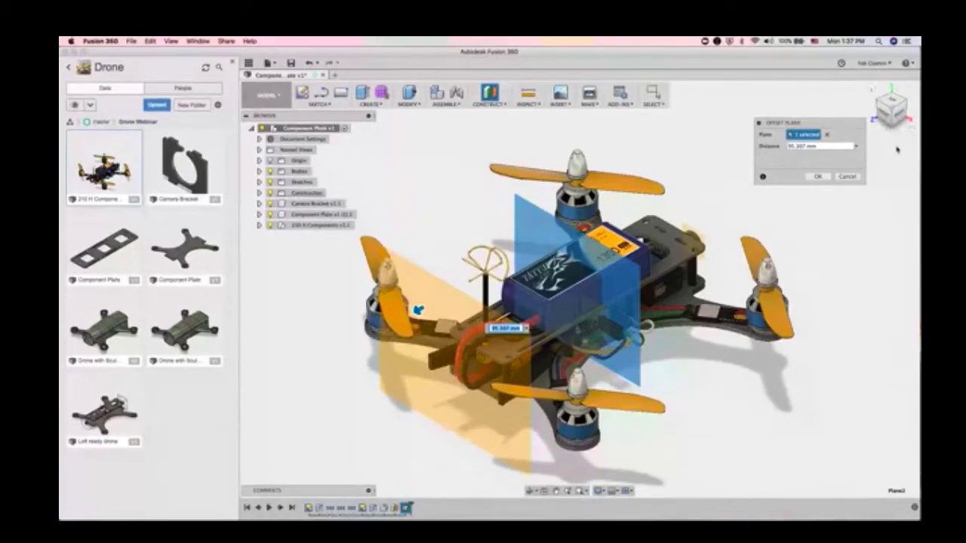
click(893, 115)
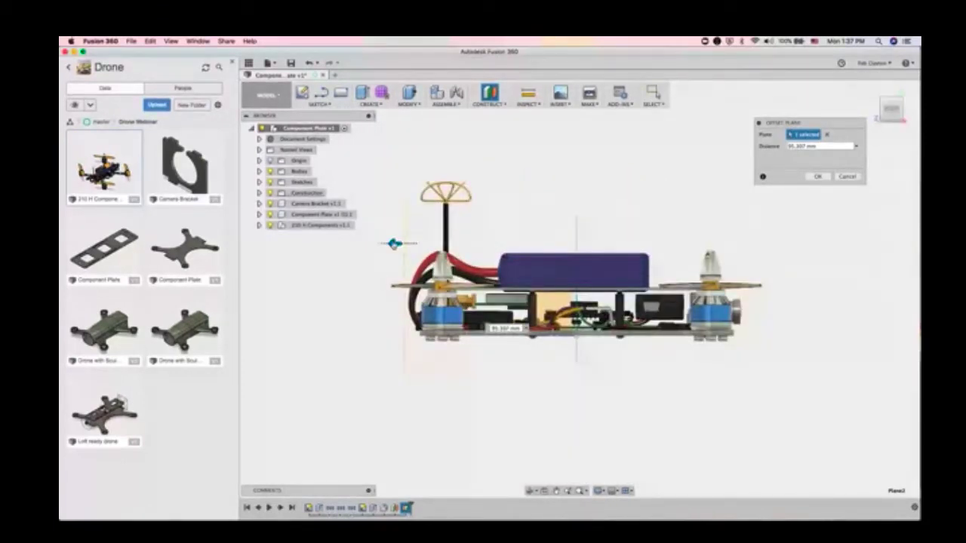
mouse_move(393, 244)
mouse_down()
mouse_move(376, 243)
mouse_move(406, 243)
mouse_move(384, 243)
mouse_move(396, 244)
mouse_up()
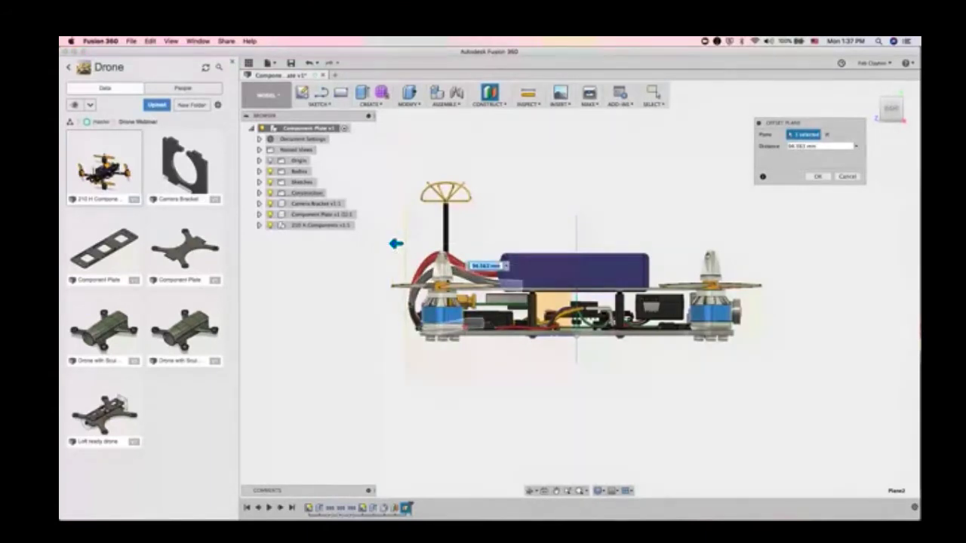
click(812, 176)
click(816, 177)
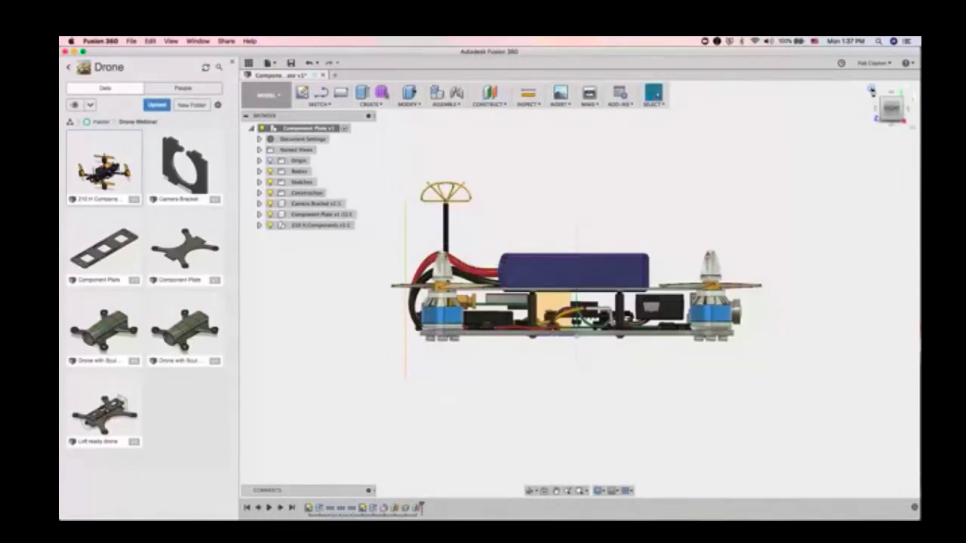
click(871, 94)
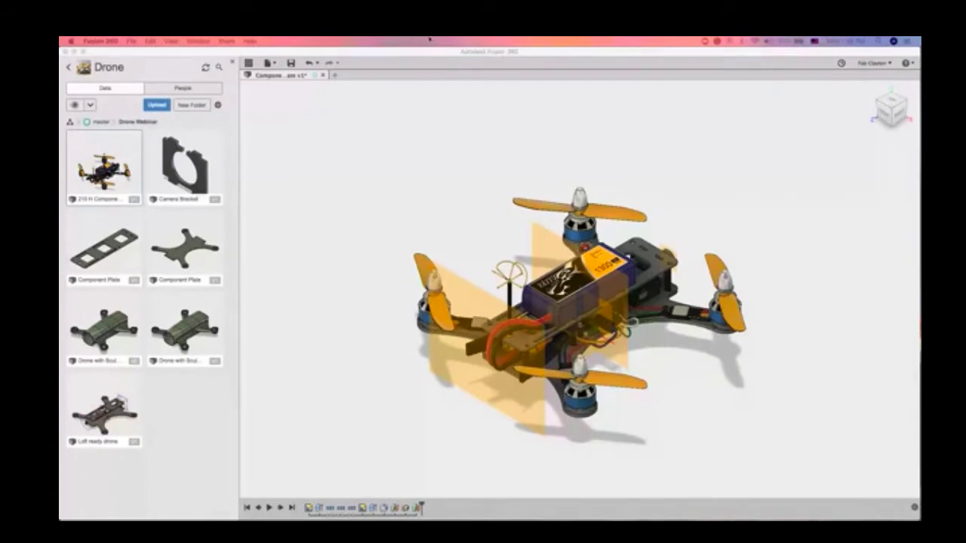
Step: Hide the data panel to enlarge the modelling area
click(507, 172)
click(419, 190)
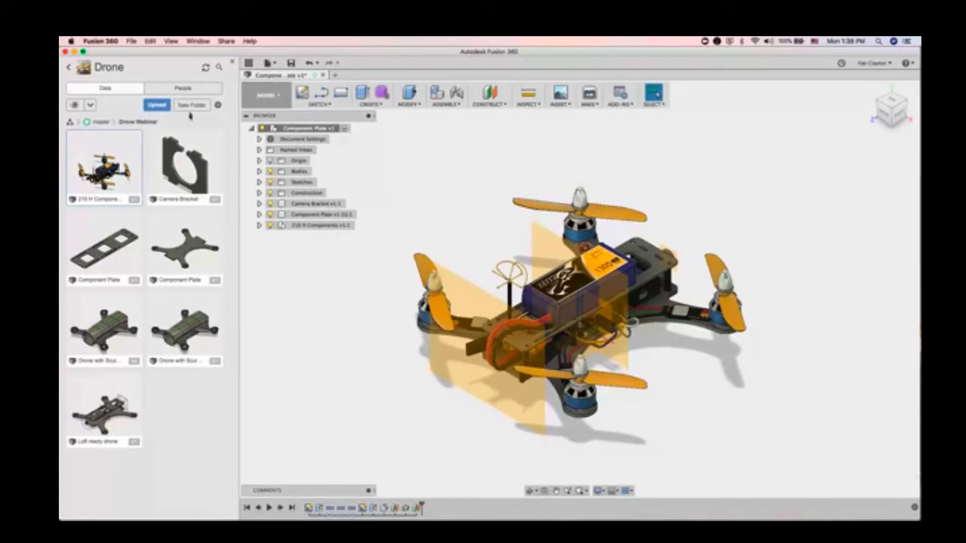
click(234, 63)
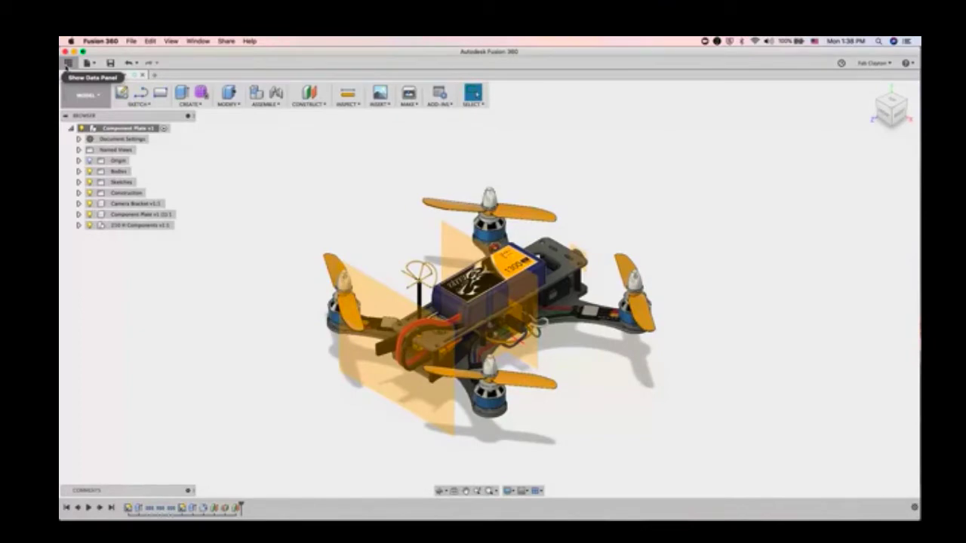
click(67, 63)
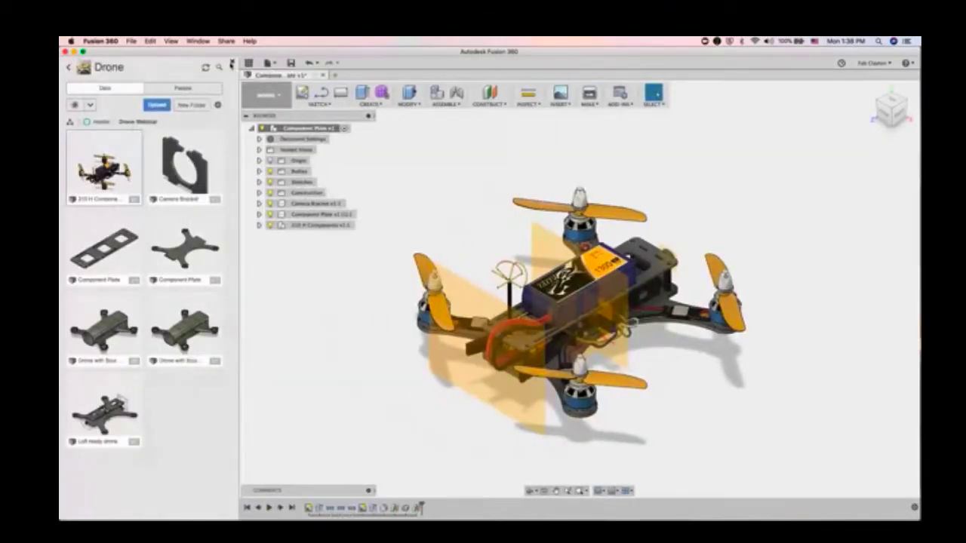
click(248, 64)
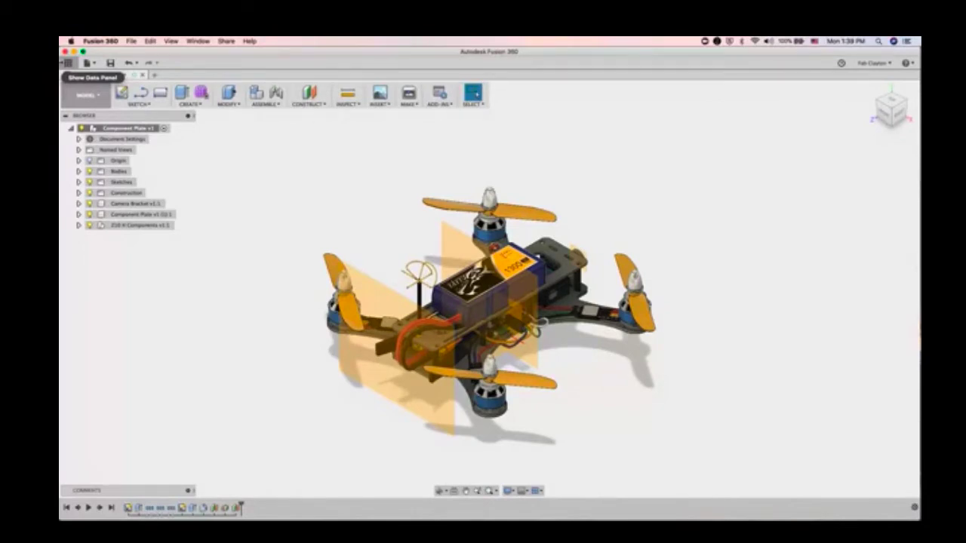
Step: Start a center rectangle sketch on Plane1 at the camera end of the drone
click(148, 105)
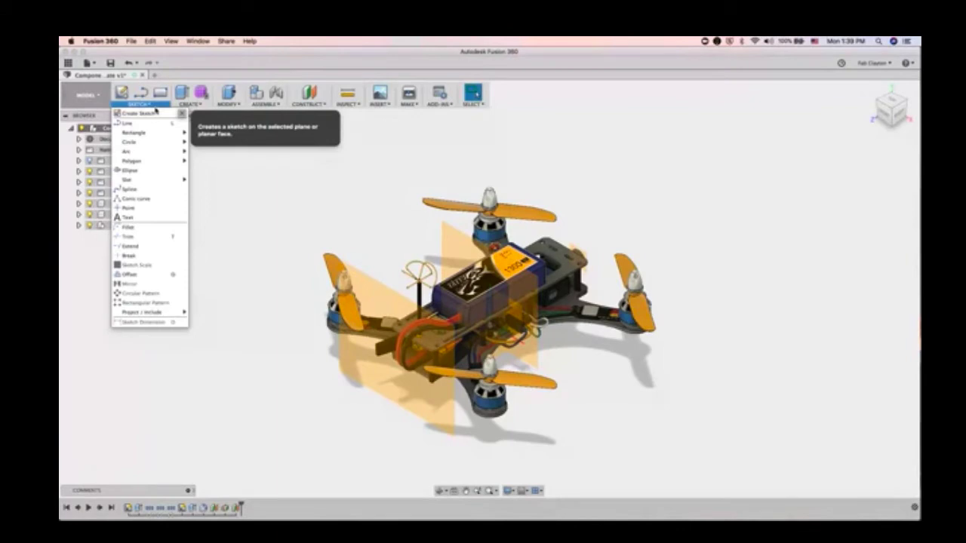
mouse_move(148, 134)
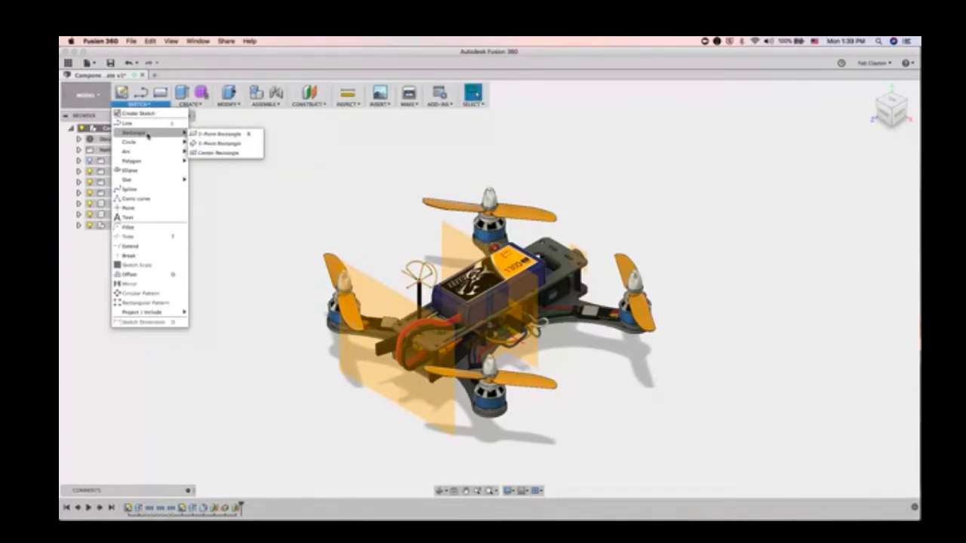
click(210, 154)
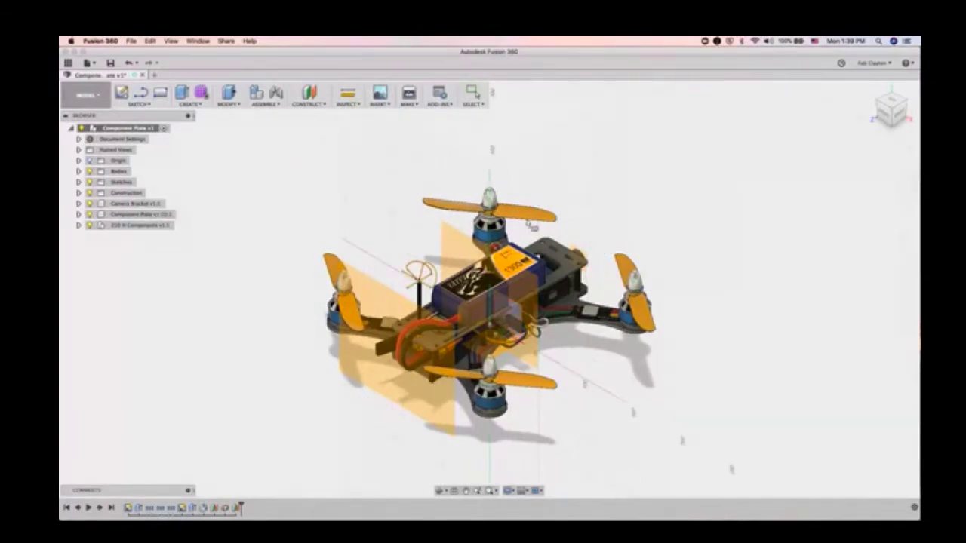
click(78, 193)
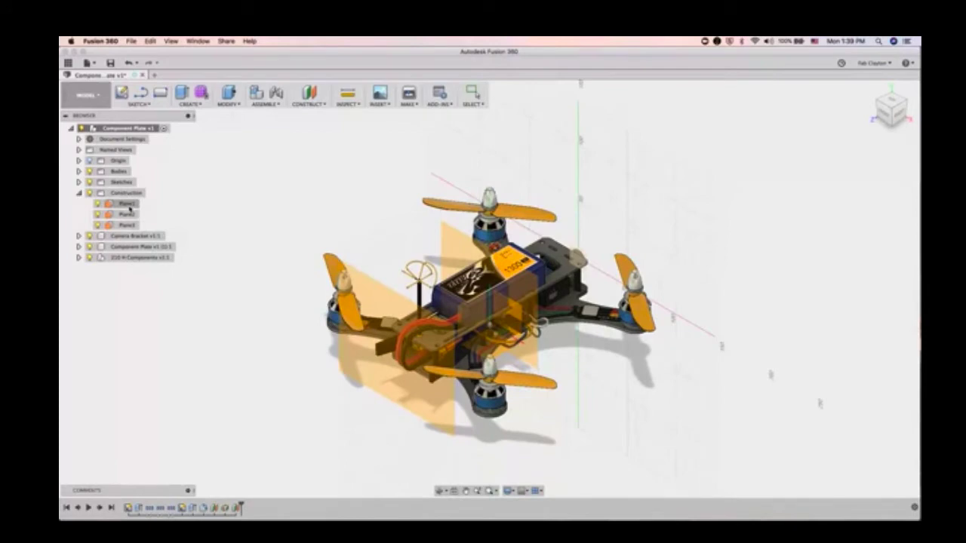
click(128, 204)
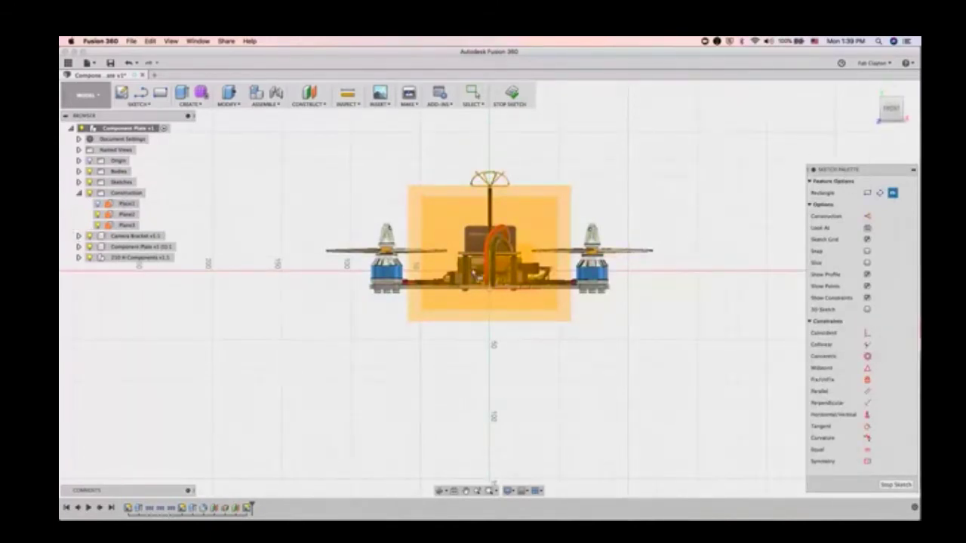
Step: Draw a 50 mm by 50 mm center rectangle centred on the camera lens
mouse_move(904, 93)
click(874, 90)
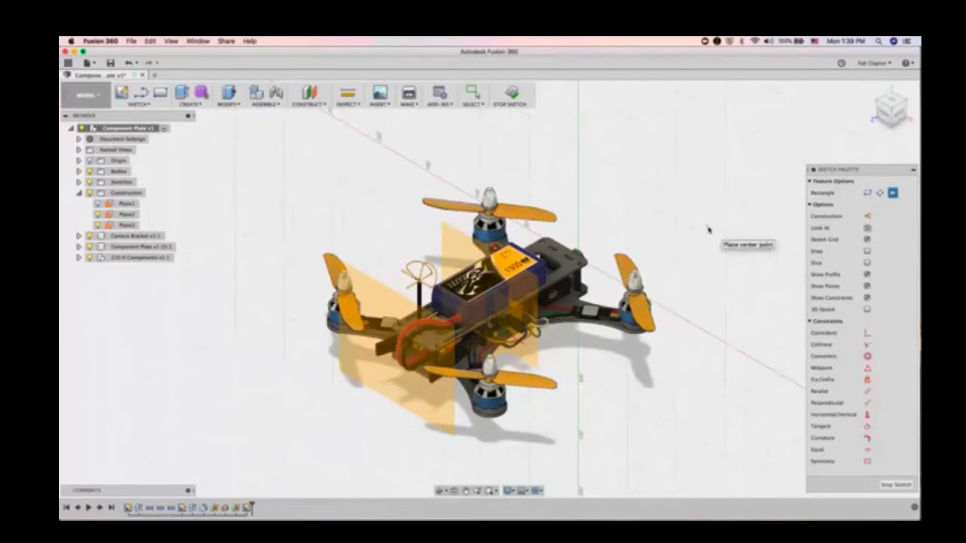
shift+middle_drag(705, 224, 609, 211)
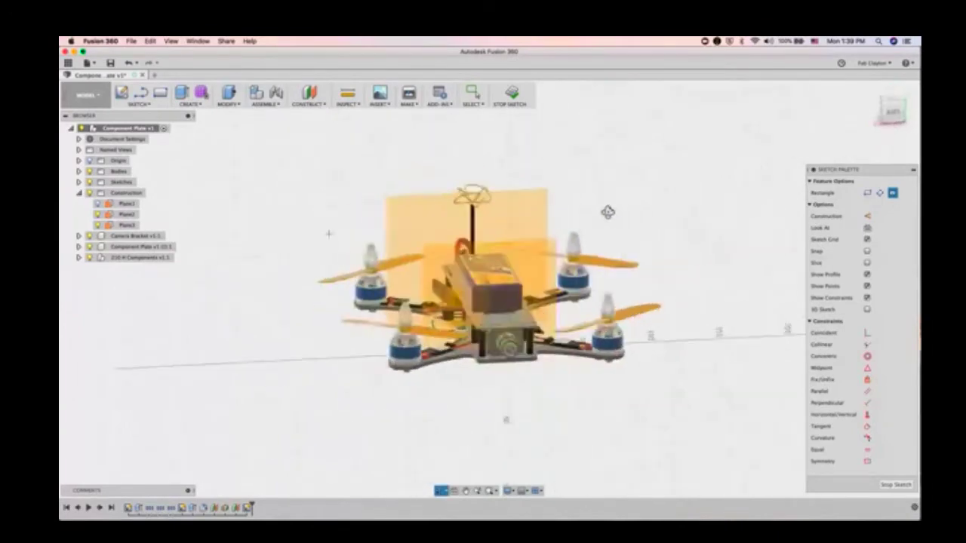
click(893, 113)
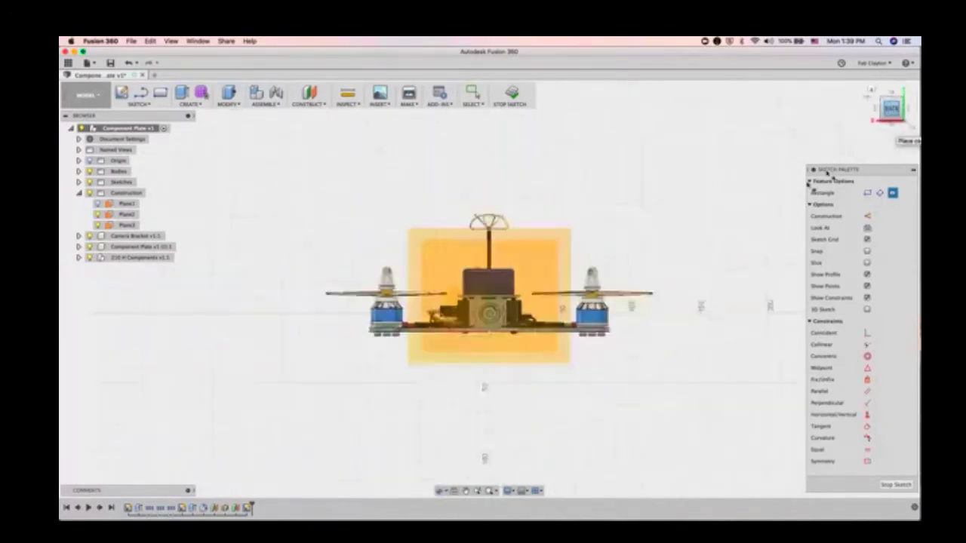
scroll(490, 336, up, 4)
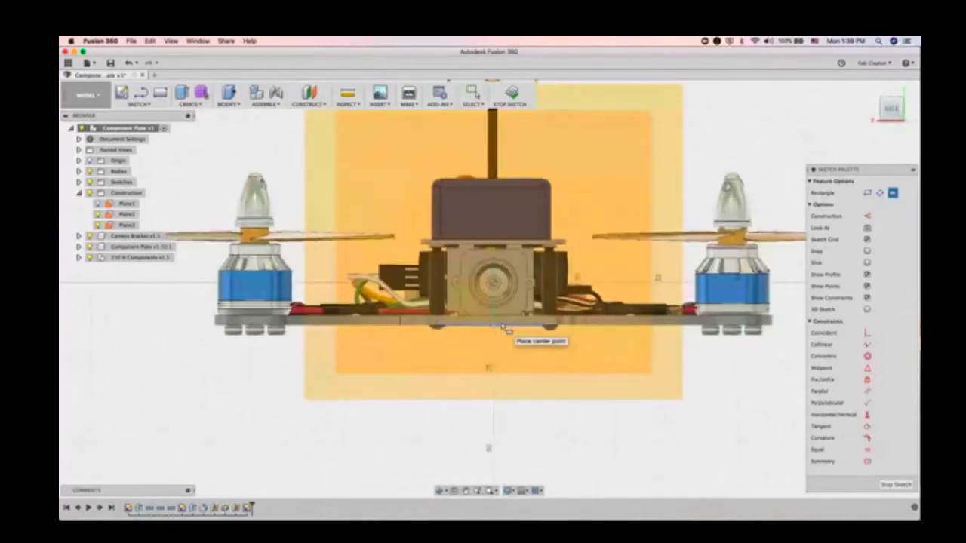
scroll(511, 352, up, 3)
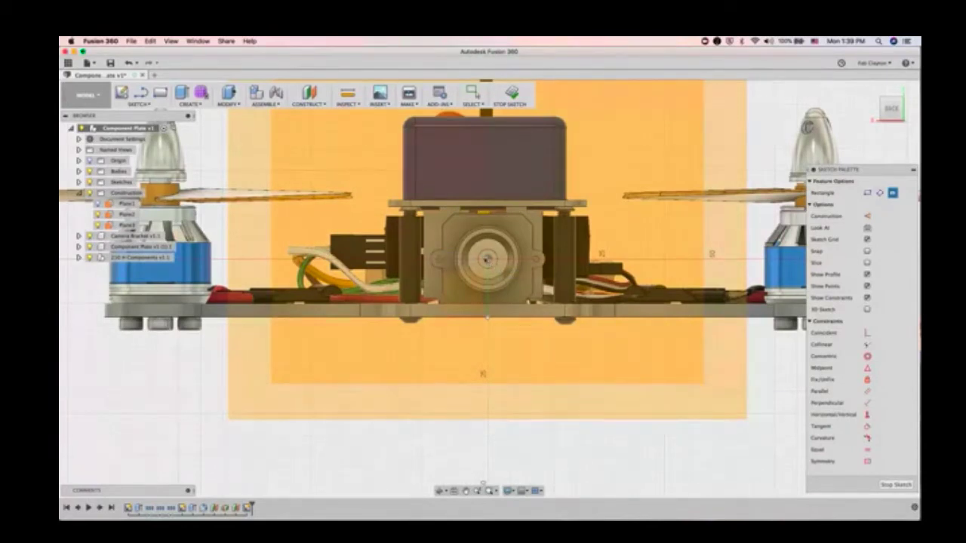
click(487, 259)
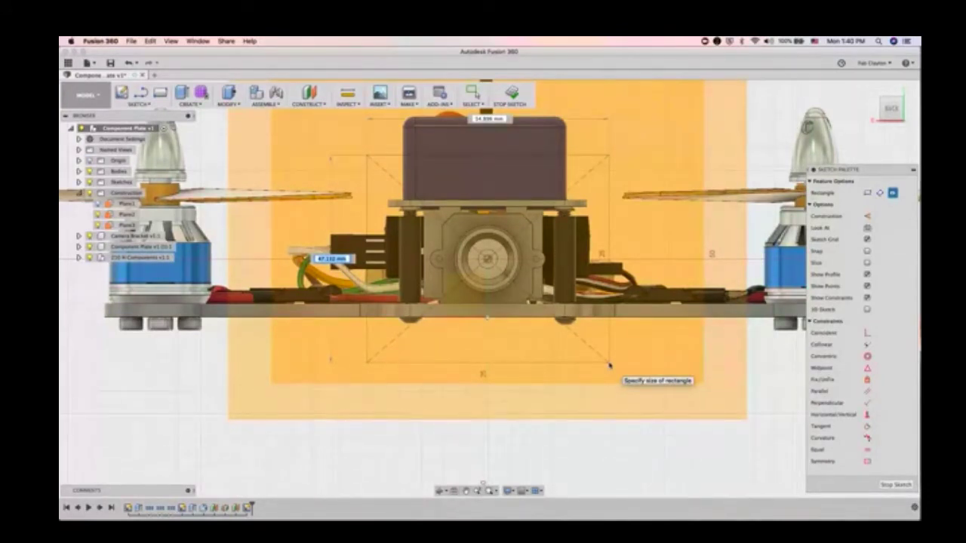
text(10)
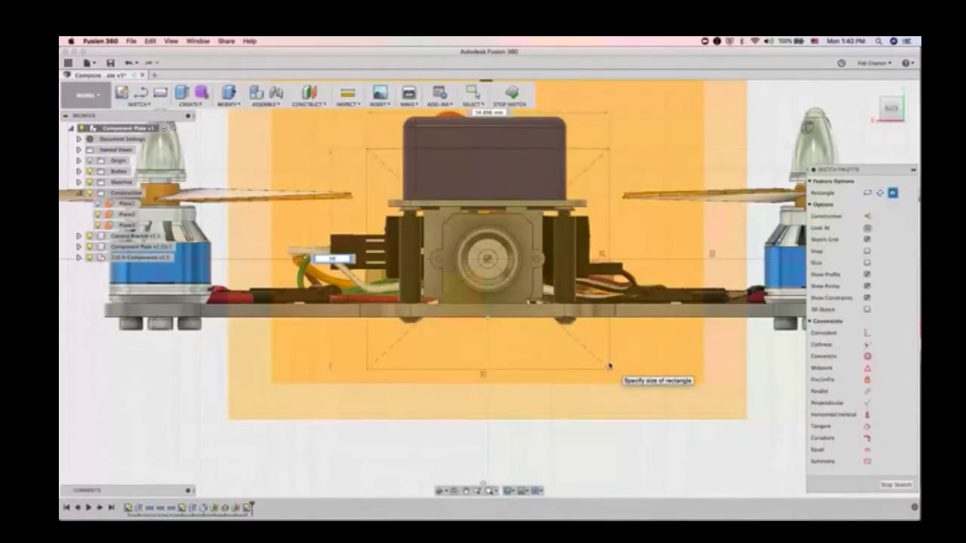
key(Tab)
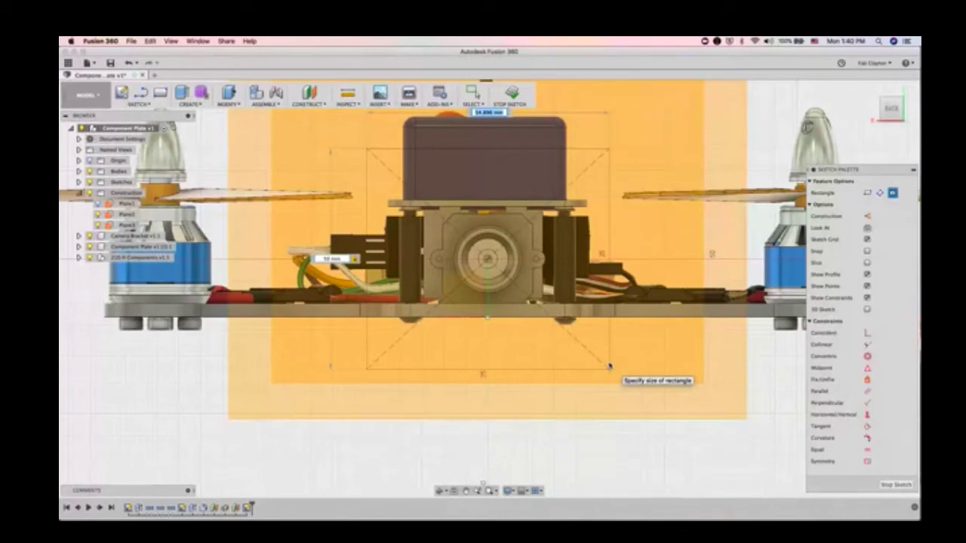
text(50)
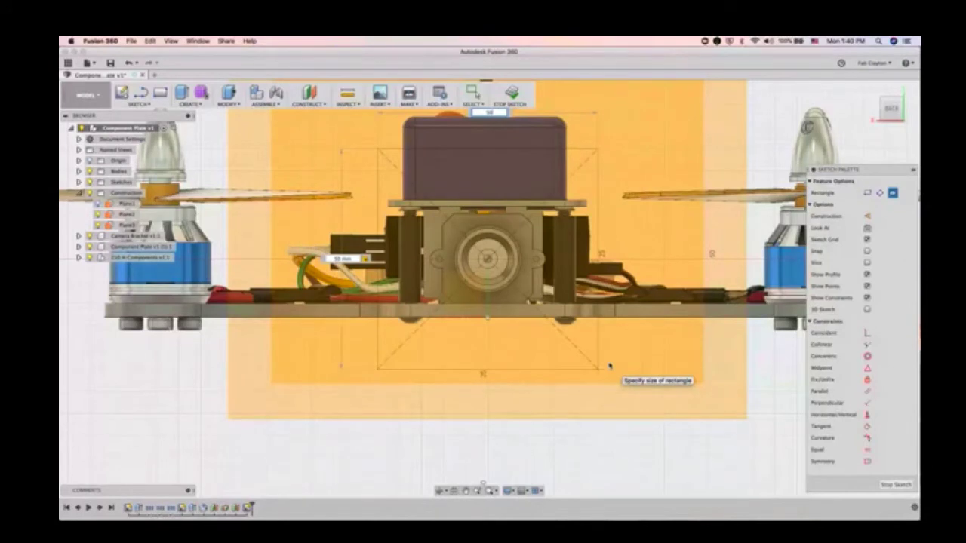
key(Return)
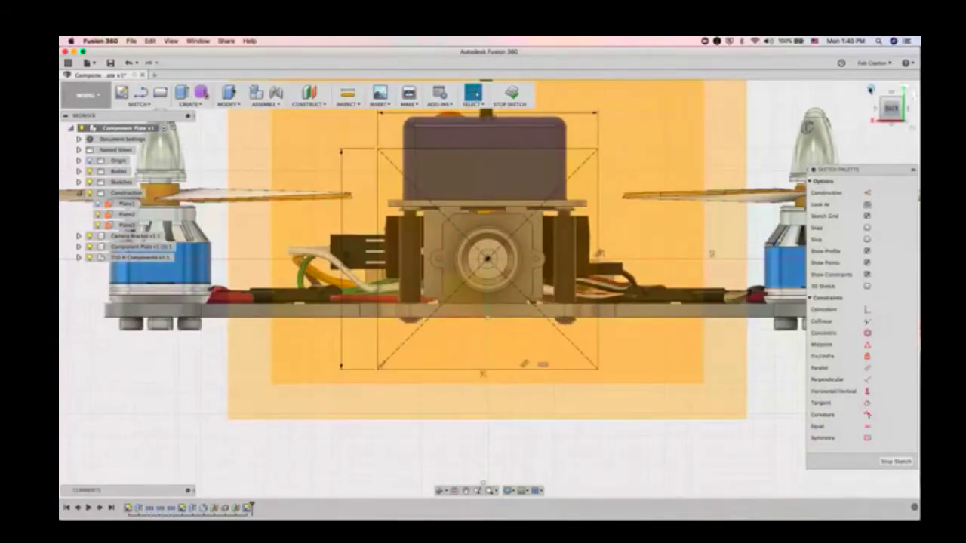
Step: Finish the sketch of the camera-end square
click(871, 89)
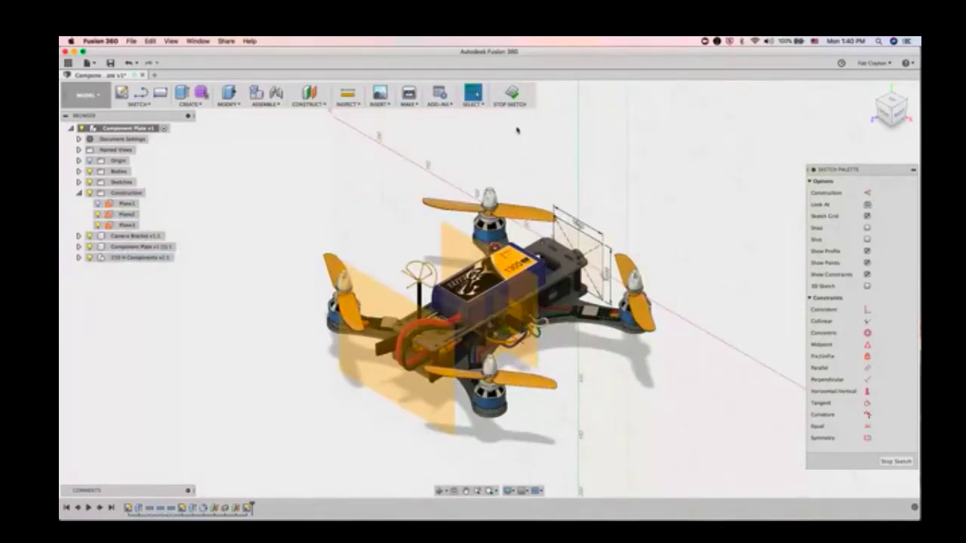
click(513, 94)
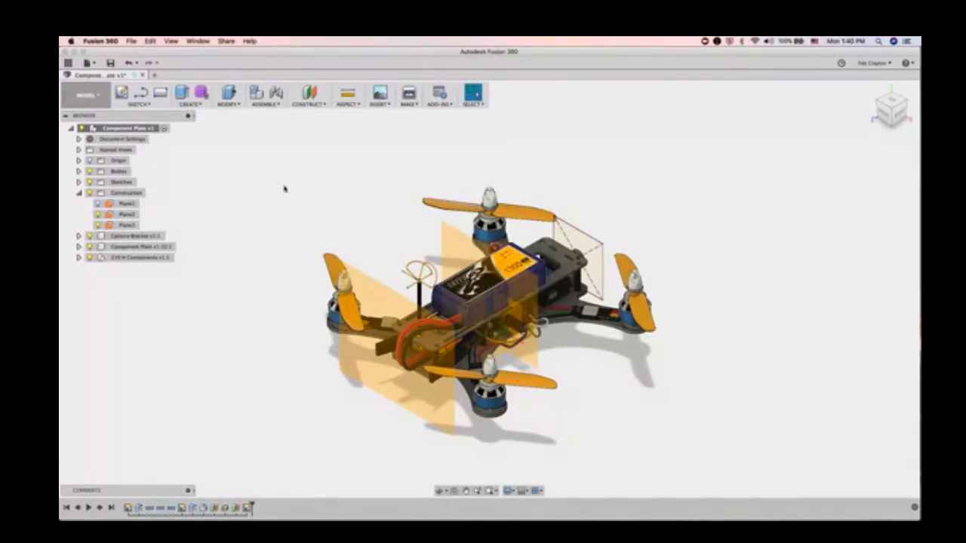
right_click(237, 174)
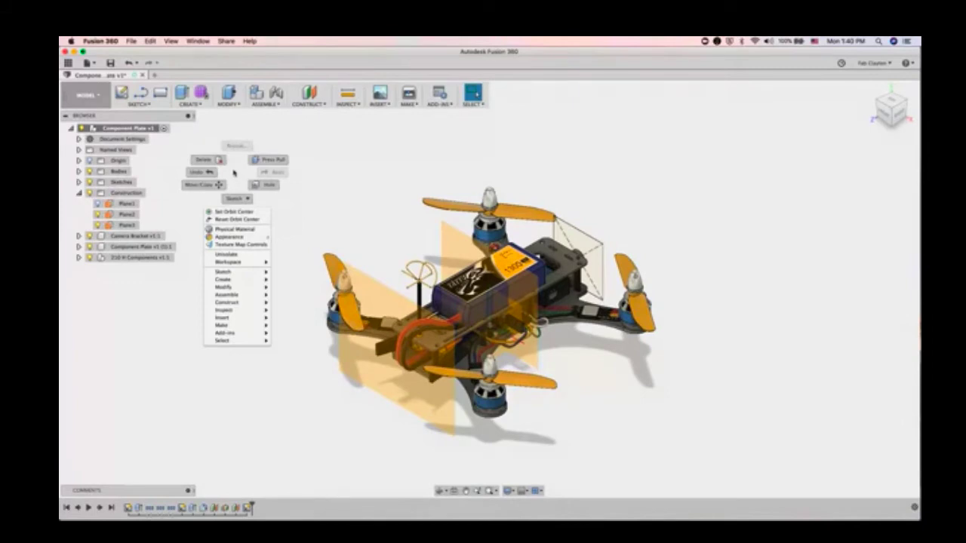
key(Escape)
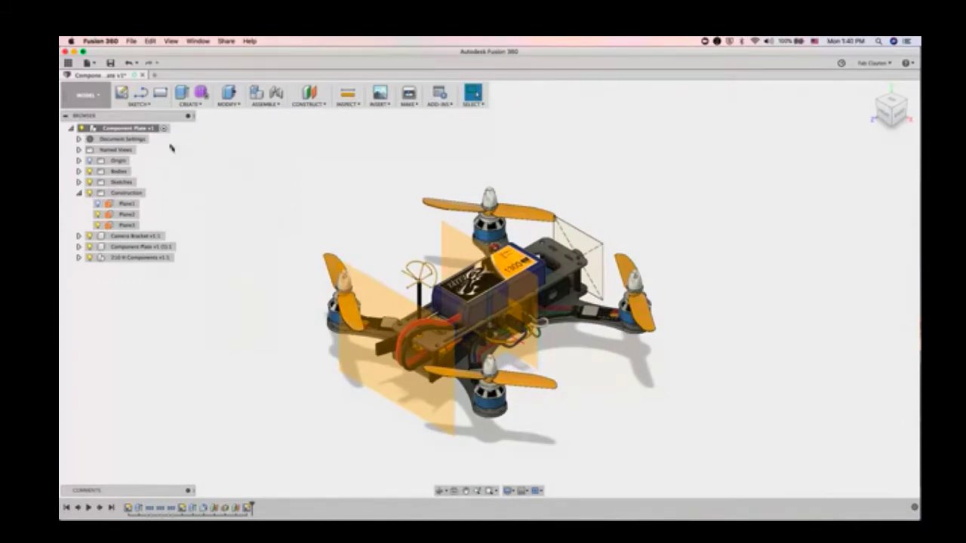
Step: Start a center rectangle sketch on Plane2, the midplane through the drone's frame
click(149, 106)
mouse_move(149, 133)
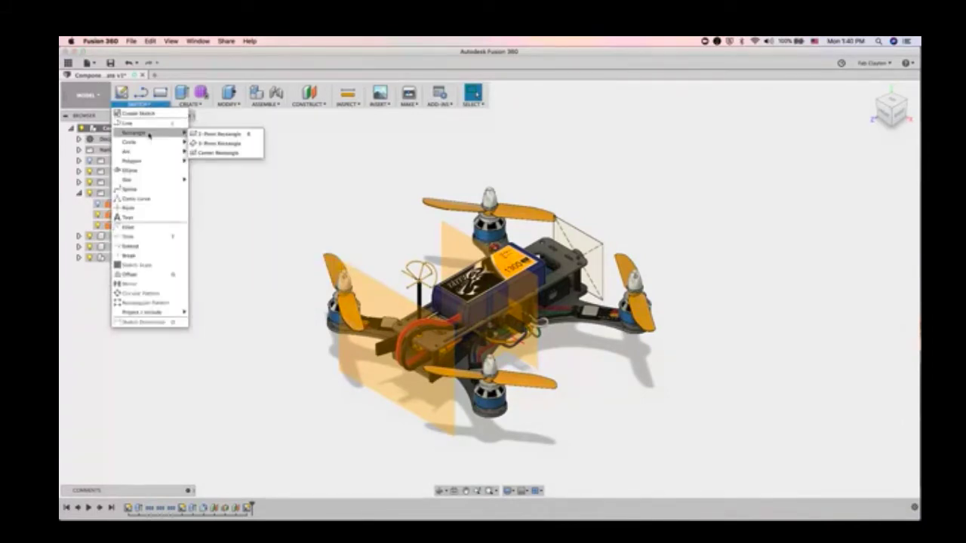
click(254, 152)
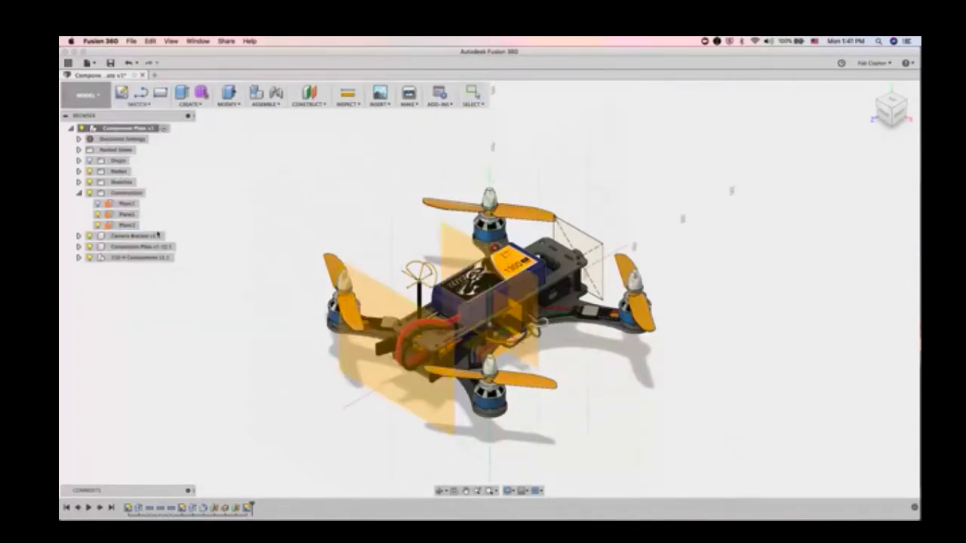
click(126, 215)
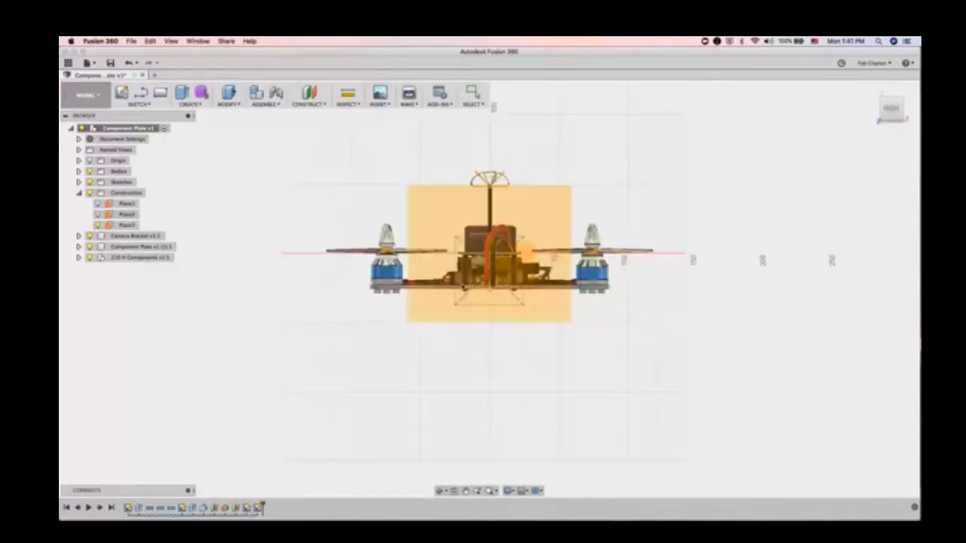
scroll(617, 322, up, 5)
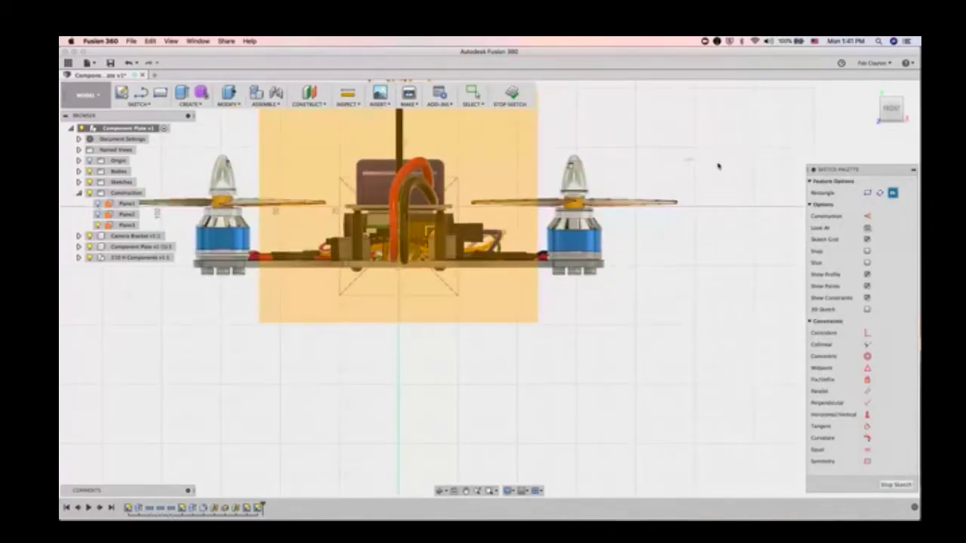
Step: Draw a center rectangle on the midplane, centred on the camera lens and snapped to the first square's corner so both match
click(871, 89)
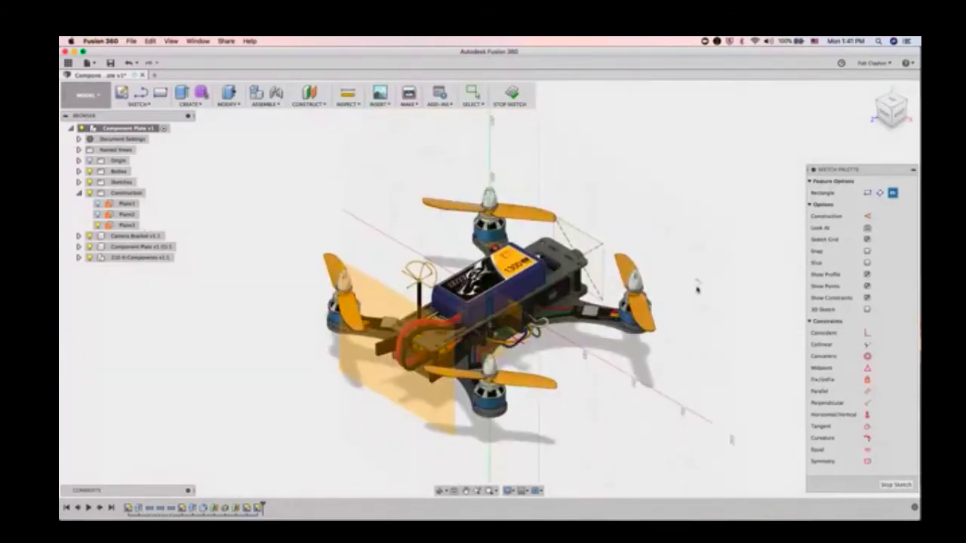
shift+middle_drag(695, 292, 604, 222)
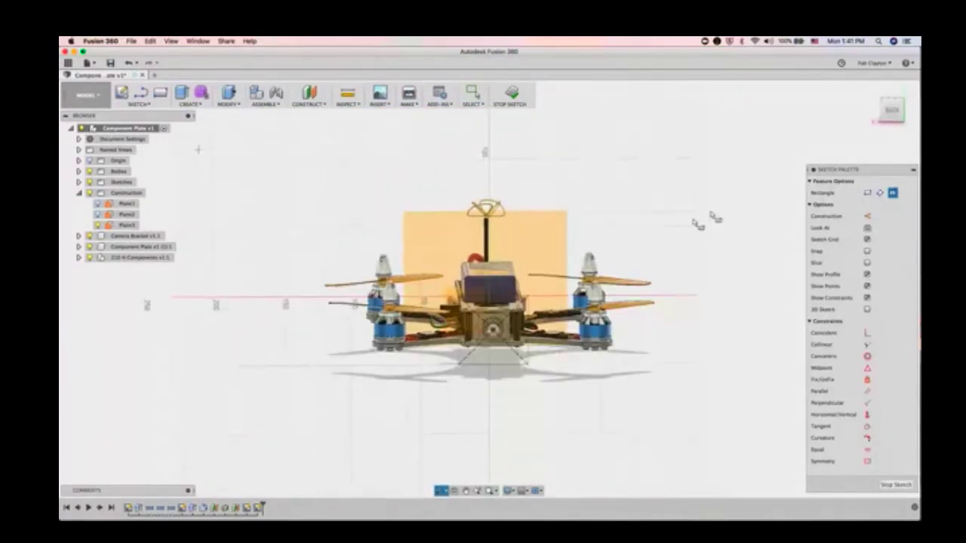
click(892, 111)
scroll(544, 388, up, 5)
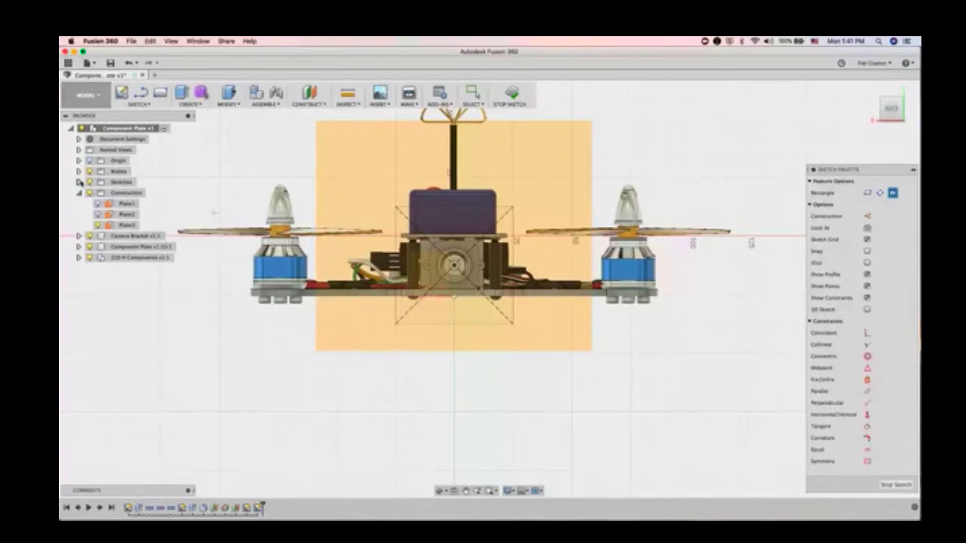
click(79, 182)
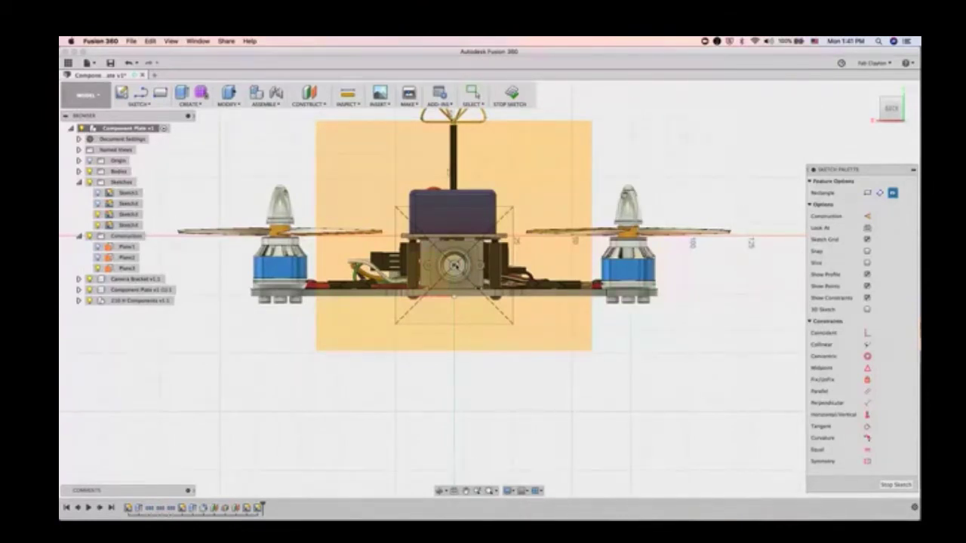
scroll(455, 266, up, 2)
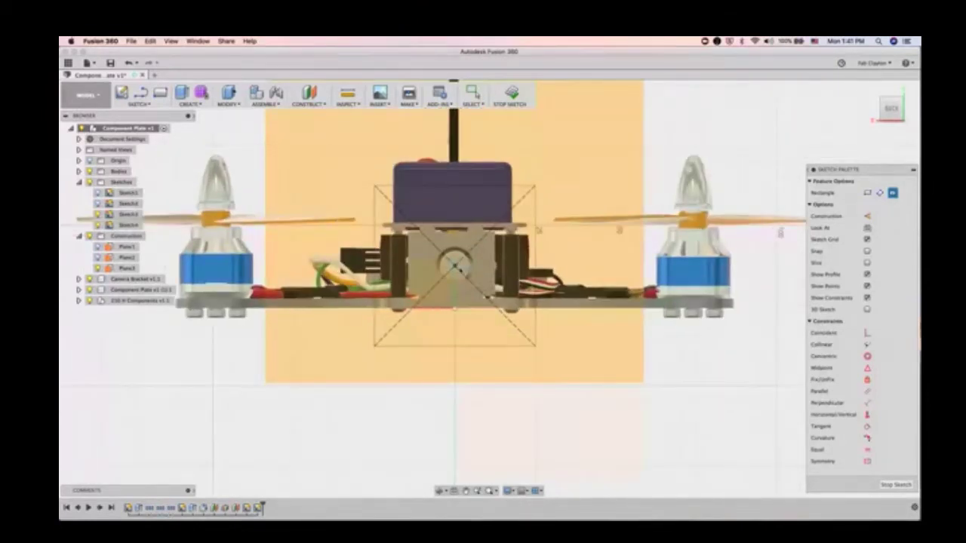
scroll(454, 267, up, 1)
click(455, 266)
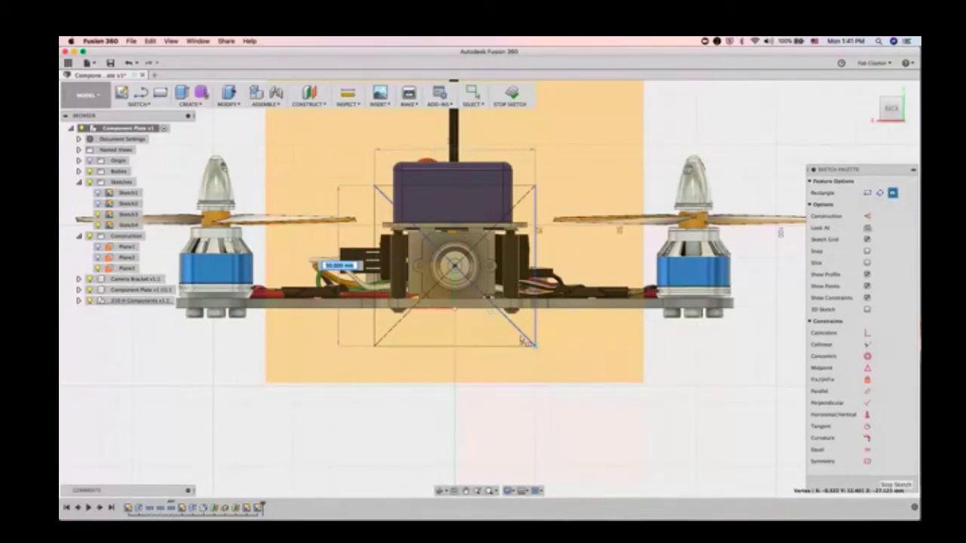
click(529, 343)
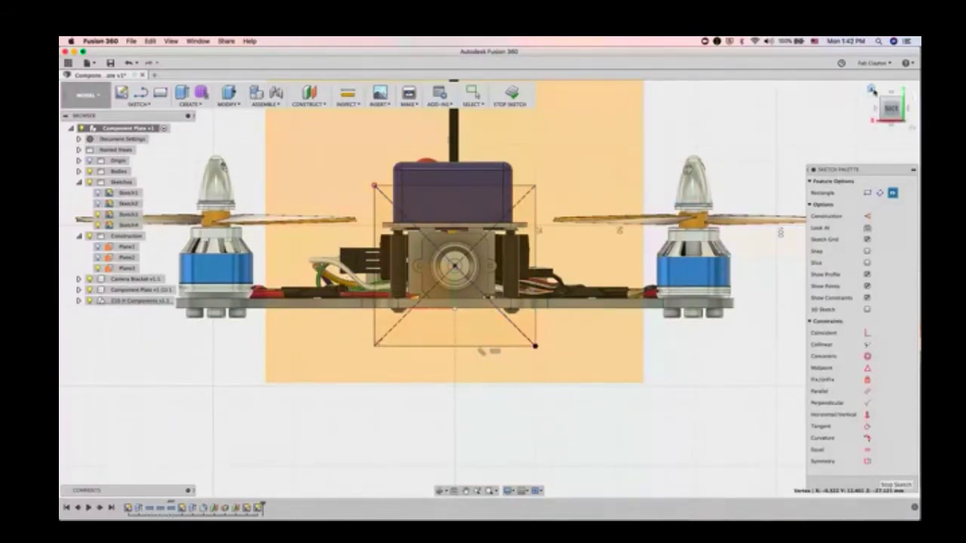
Step: Check the midplane rectangle with the 210 H Components temporarily hidden, and finish the sketch
click(871, 89)
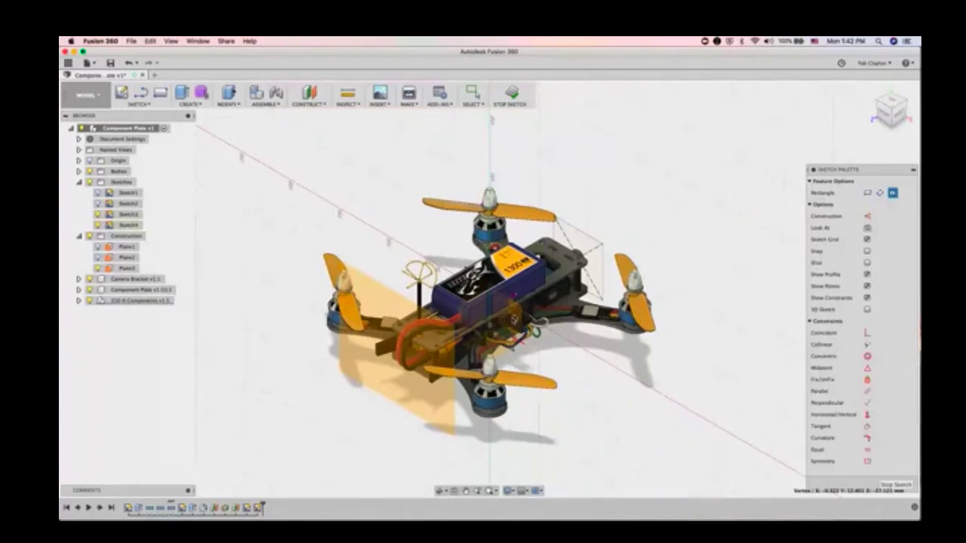
scroll(511, 315, up, 5)
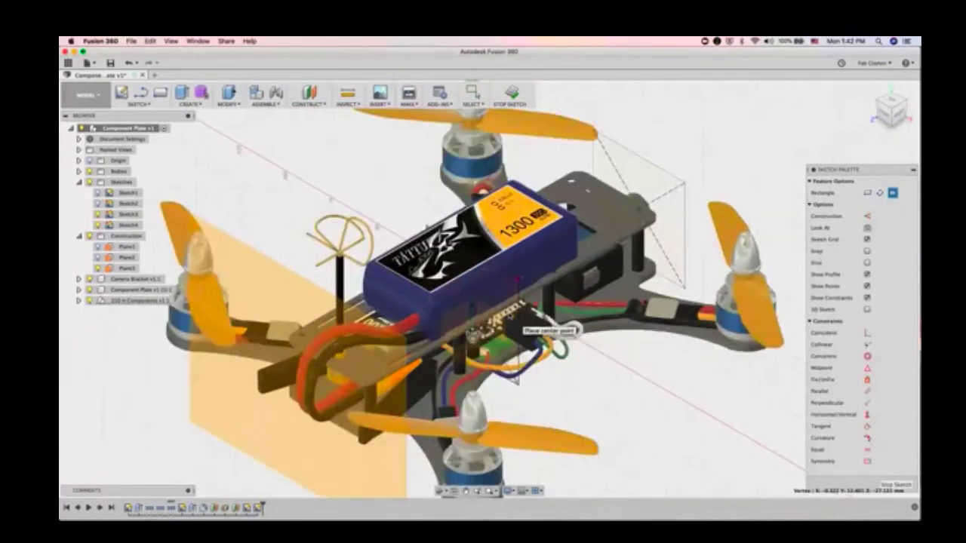
click(89, 301)
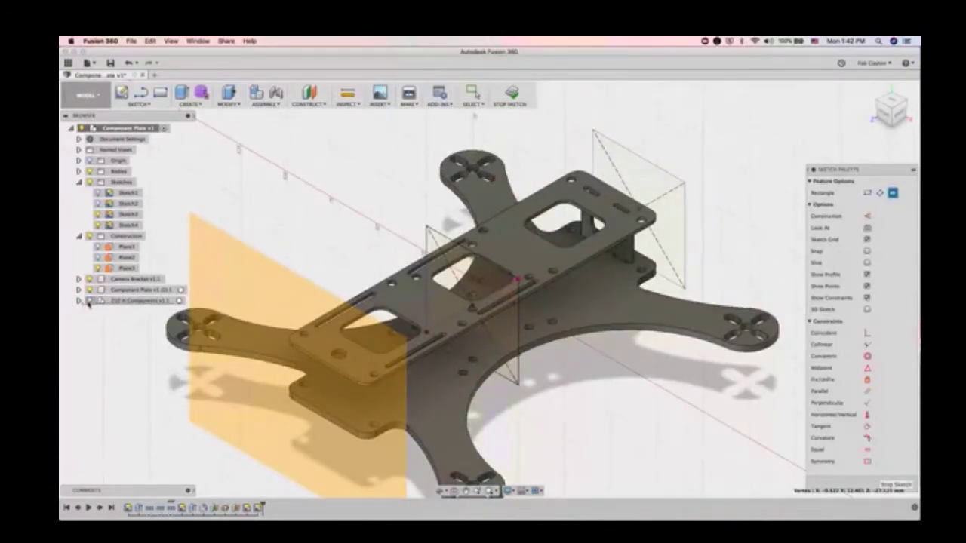
click(88, 302)
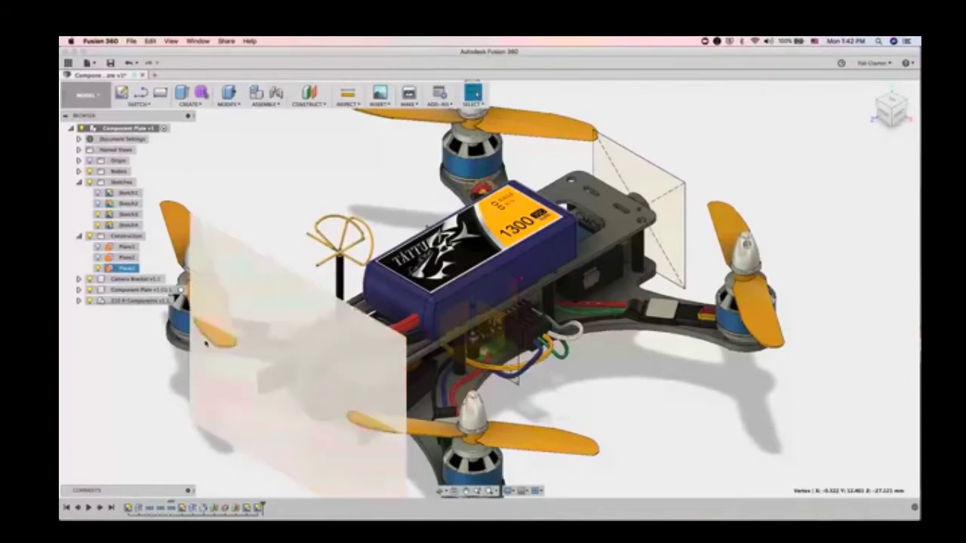
Step: Start a center diameter circle sketch on Plane3 at the battery-cable end of the drone
click(211, 294)
click(140, 103)
mouse_move(154, 144)
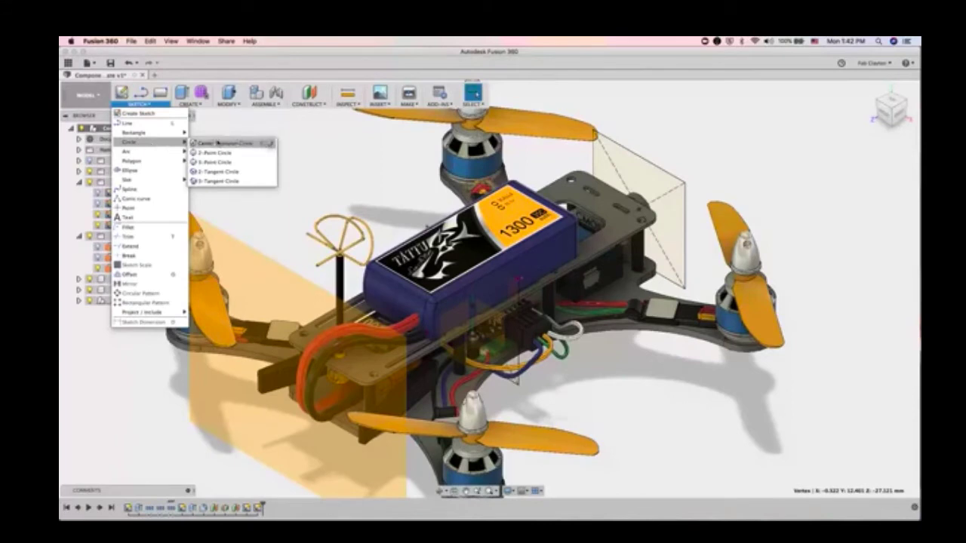
click(213, 145)
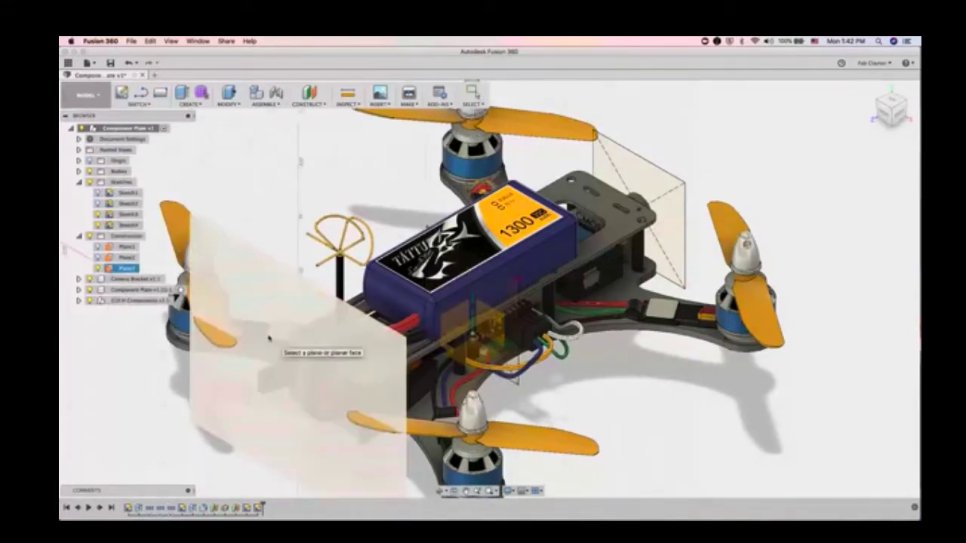
click(198, 368)
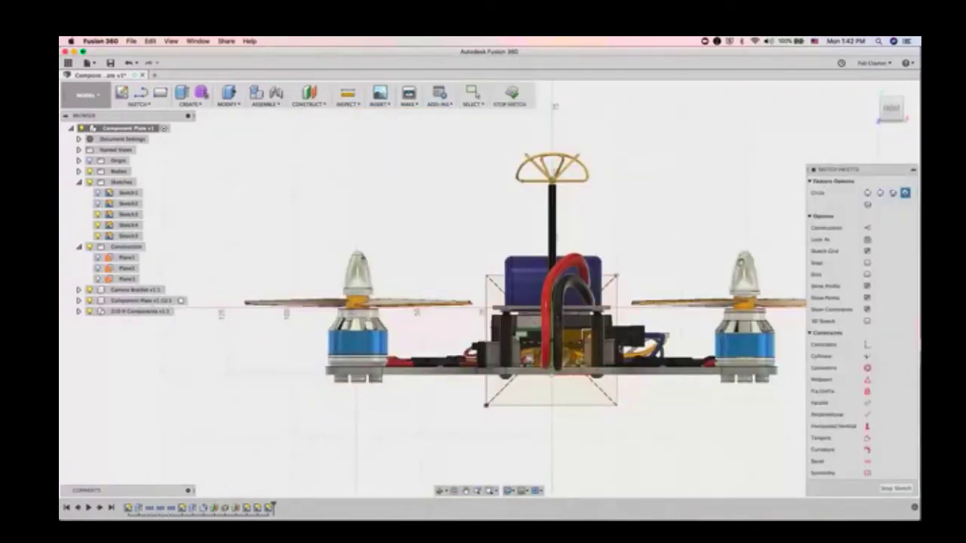
scroll(621, 348, up, 5)
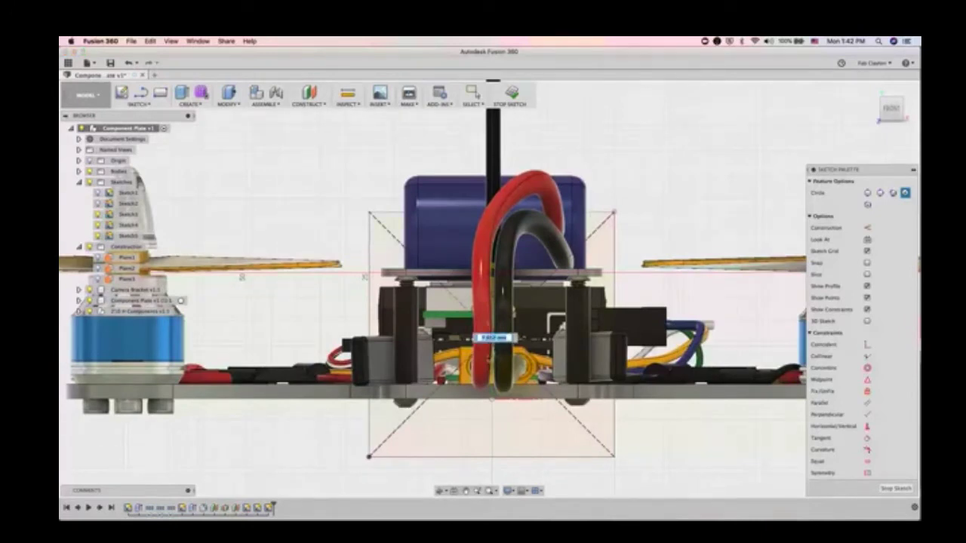
scroll(487, 336, up, 5)
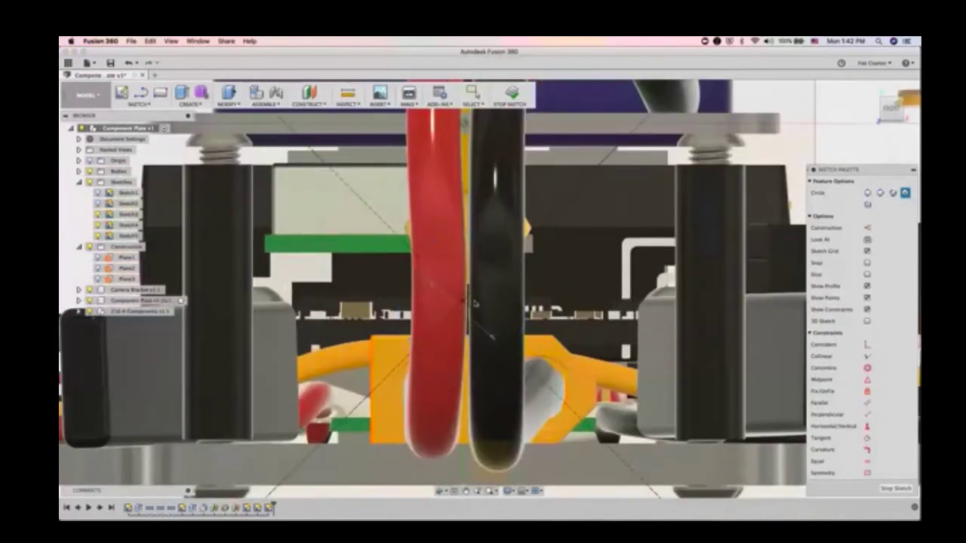
click(457, 318)
key(Escape)
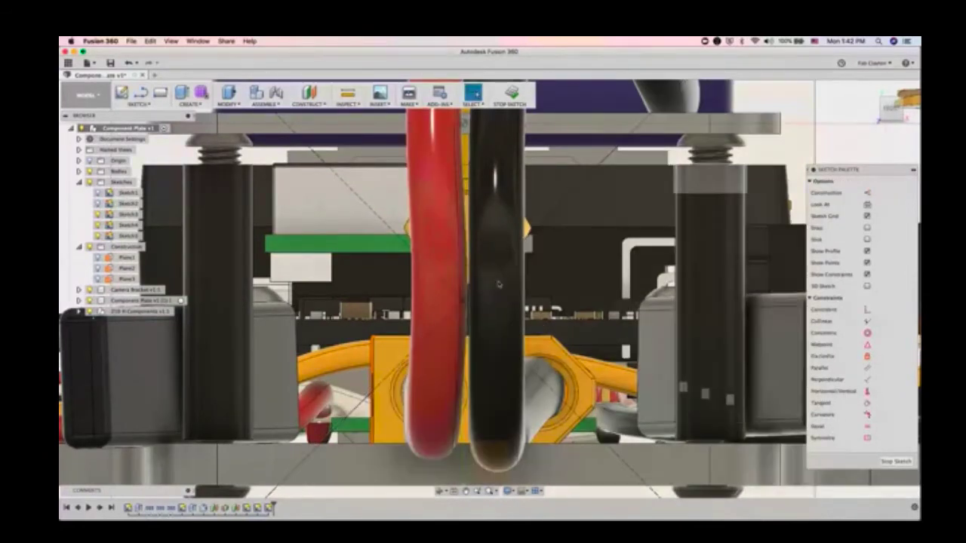
Step: Draw a center diameter circle about 50 mm across, centred on the camera lens axis to match the square's width, and finish the sketch
click(139, 104)
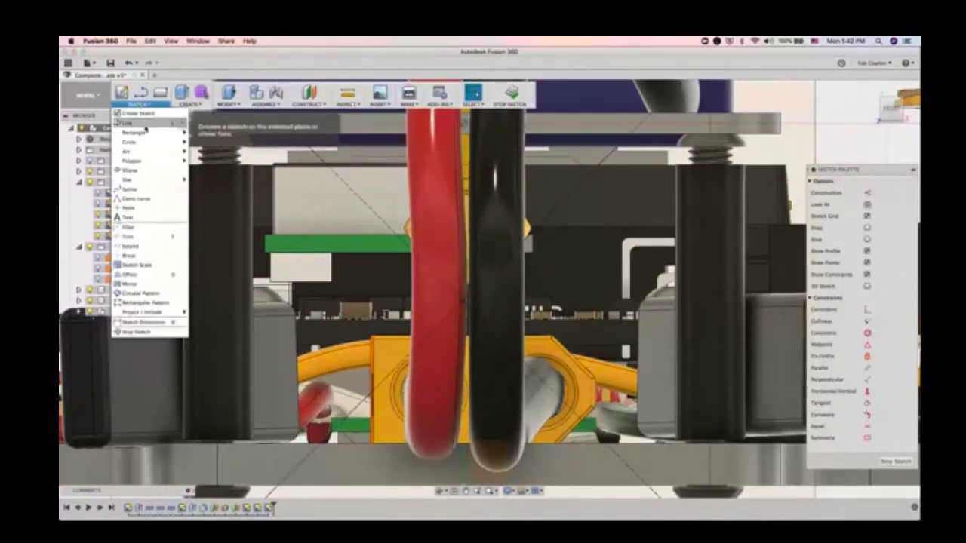
mouse_move(146, 143)
click(219, 143)
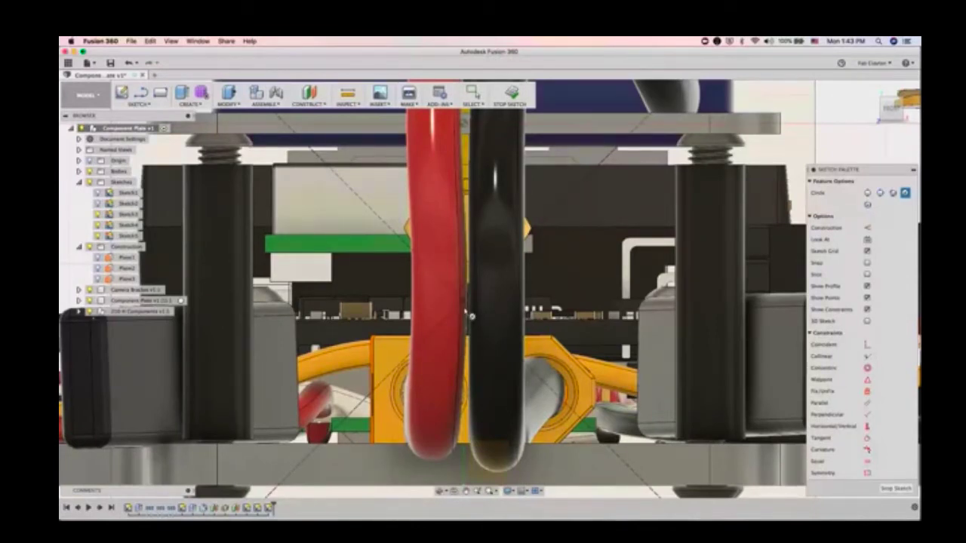
click(465, 306)
scroll(468, 317, down, 5)
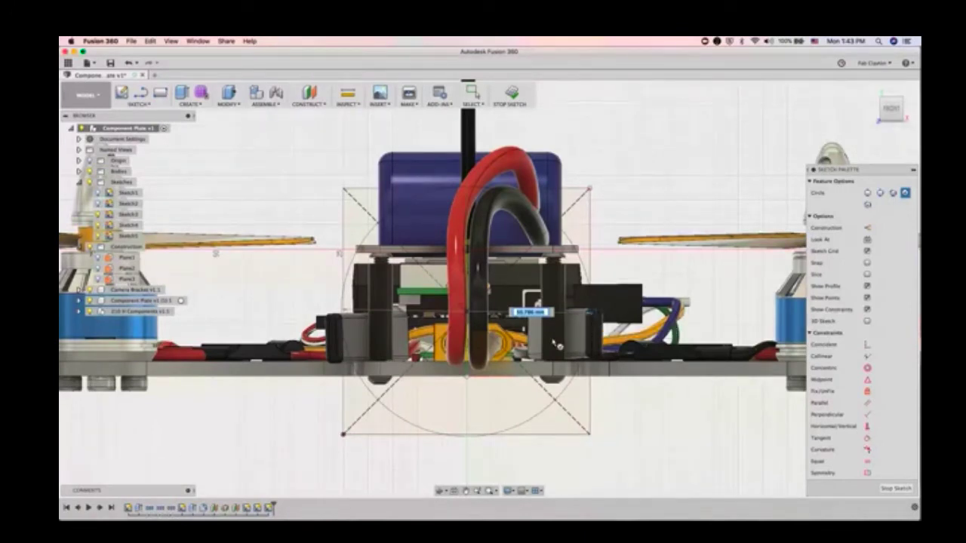
key(Return)
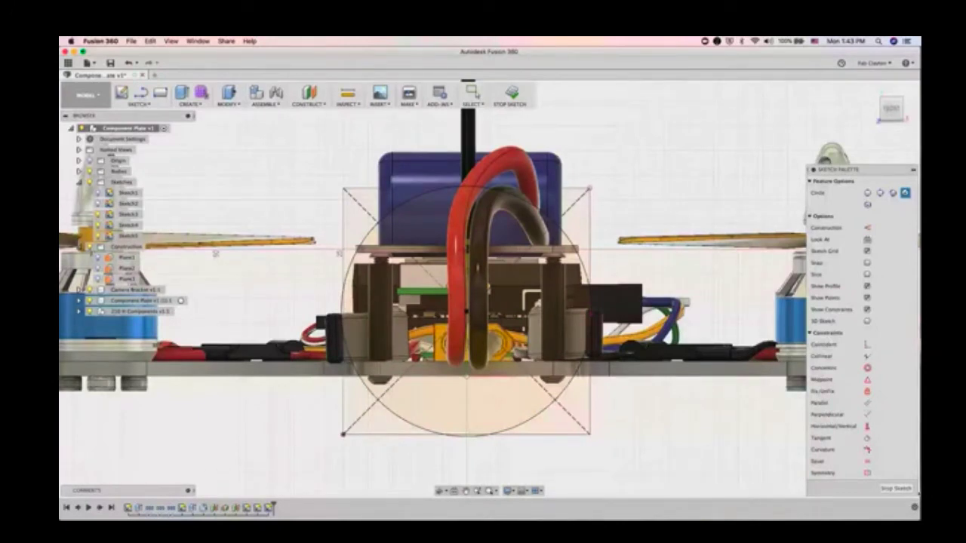
click(896, 488)
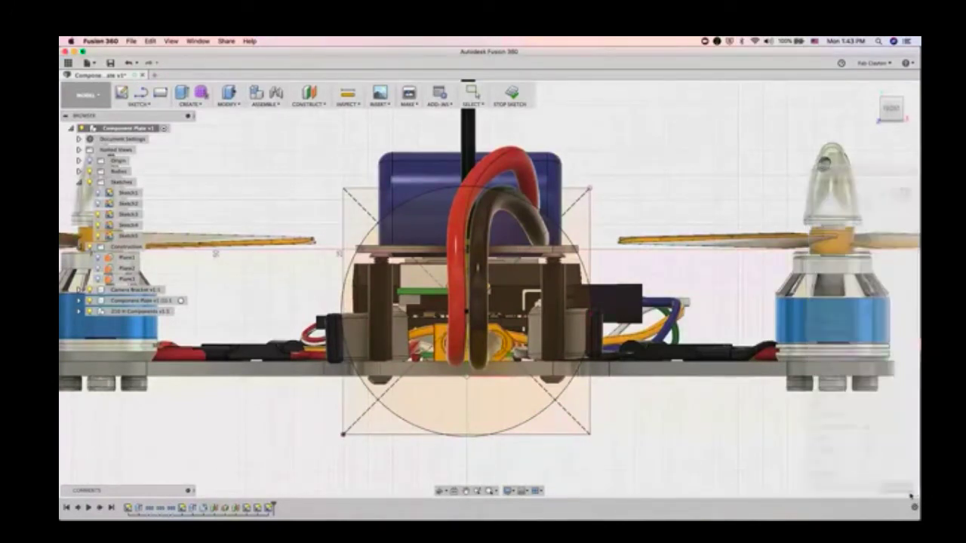
Step: Return to the home view and hide the 210 H Components and the upper Component Plate
click(872, 90)
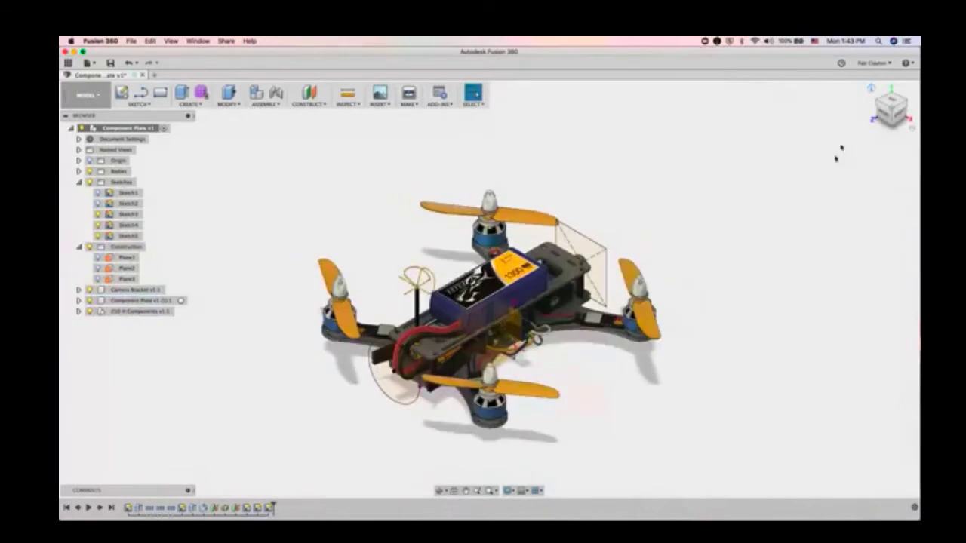
click(90, 311)
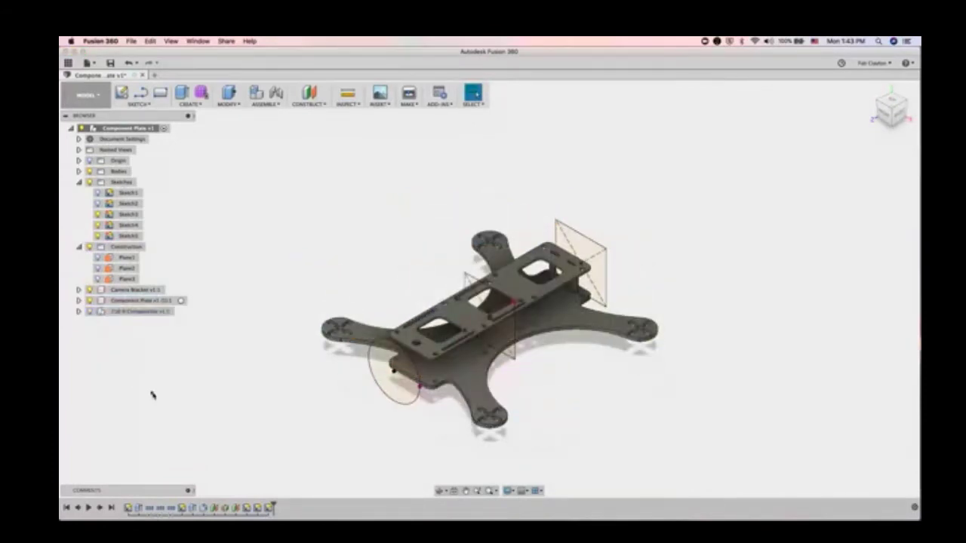
click(91, 301)
click(90, 300)
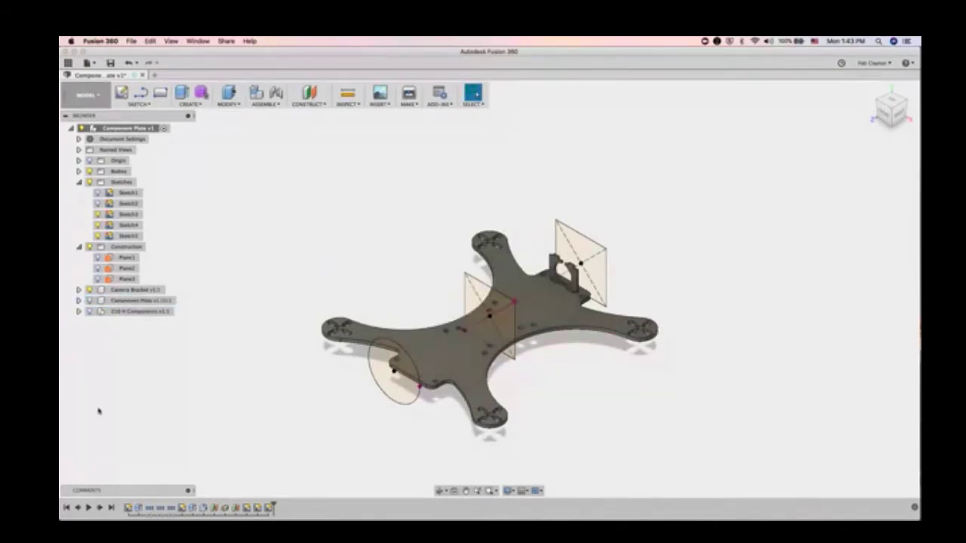
Step: Open the midplane square's sketch for editing and inspect its solid diagonal and the triangular profile beside it
scroll(571, 388, up, 10)
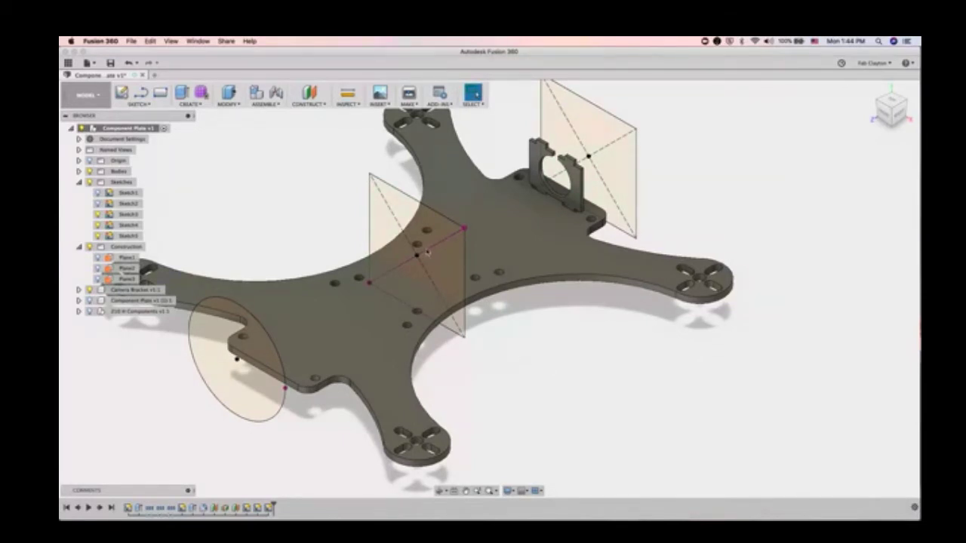
right_click(435, 260)
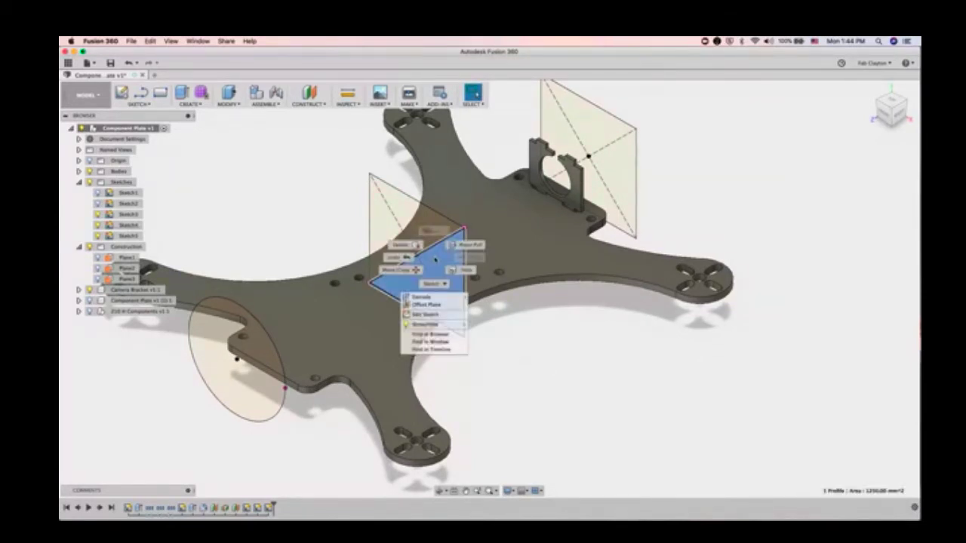
click(427, 315)
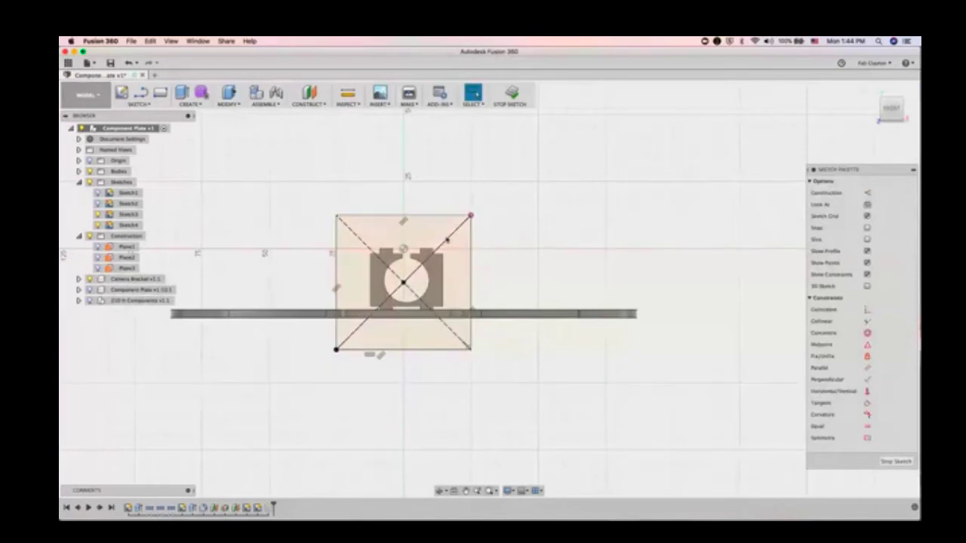
scroll(448, 253, up, 5)
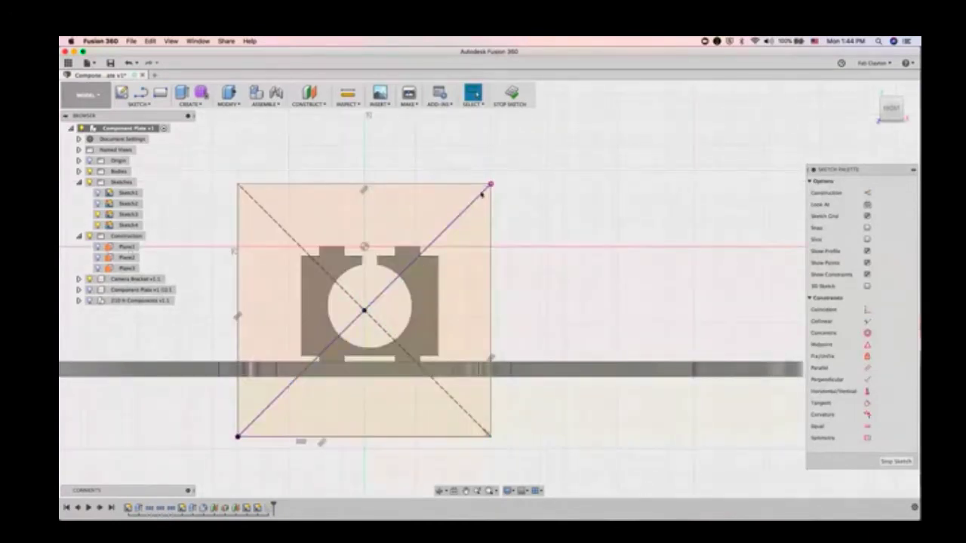
click(482, 194)
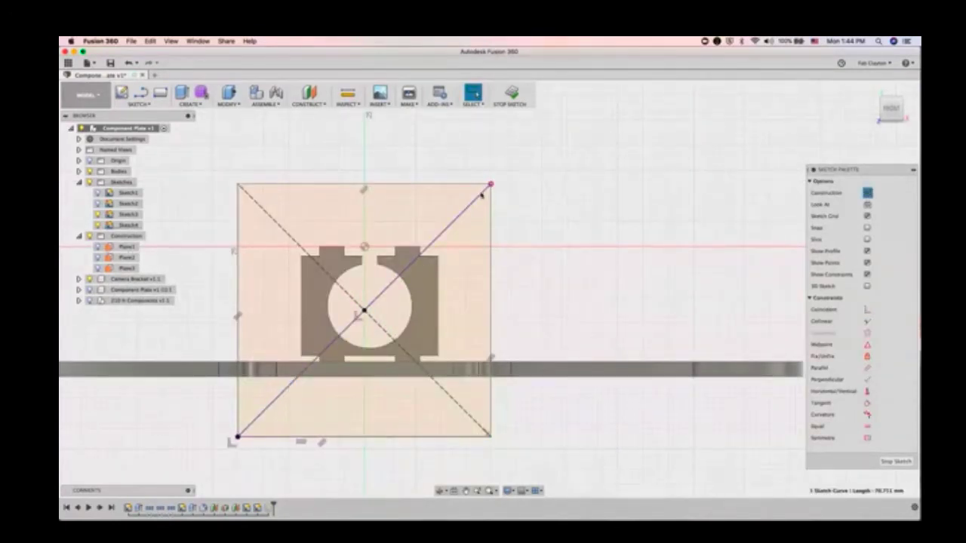
click(539, 211)
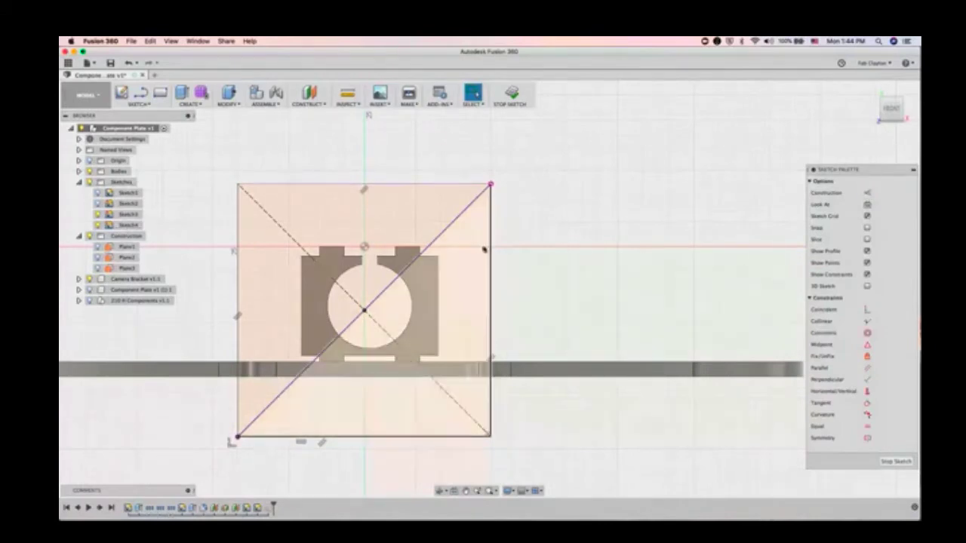
click(467, 207)
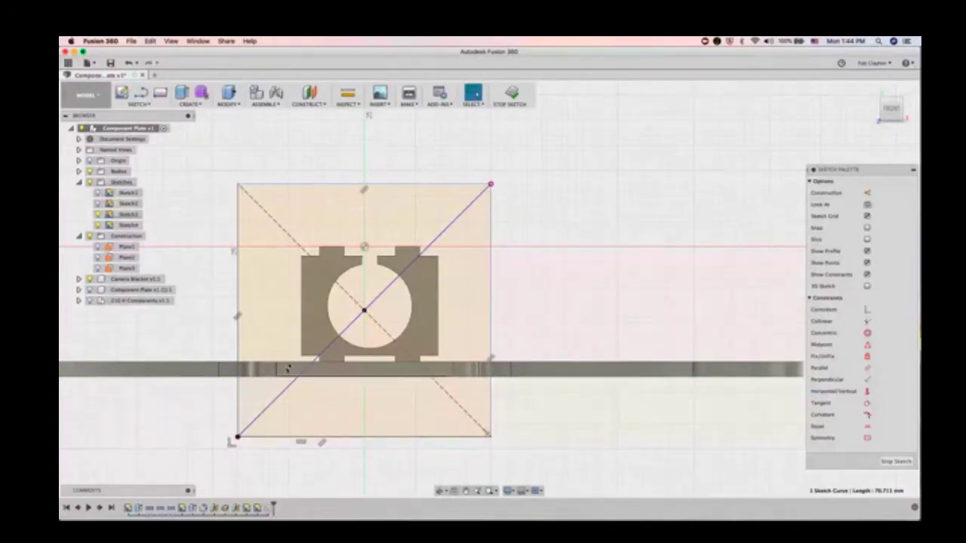
click(268, 210)
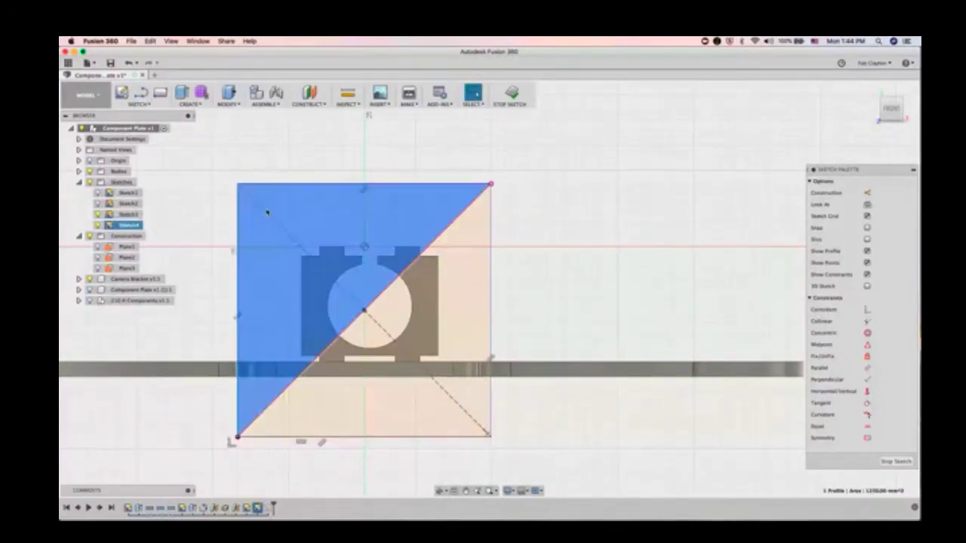
Step: Delete the solid diagonal line from the midplane square, keeping its dashed construction diagonal
scroll(332, 405, up, 3)
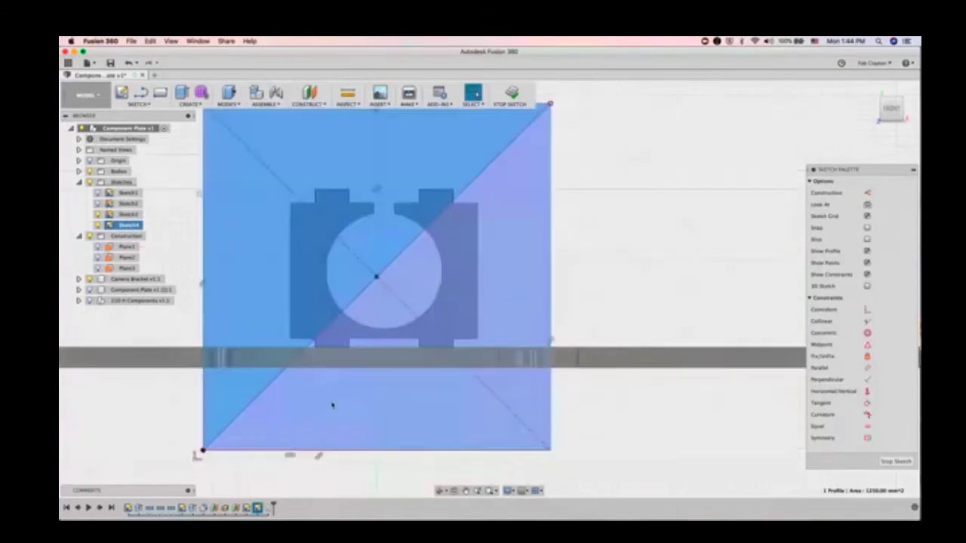
scroll(332, 405, up, 2)
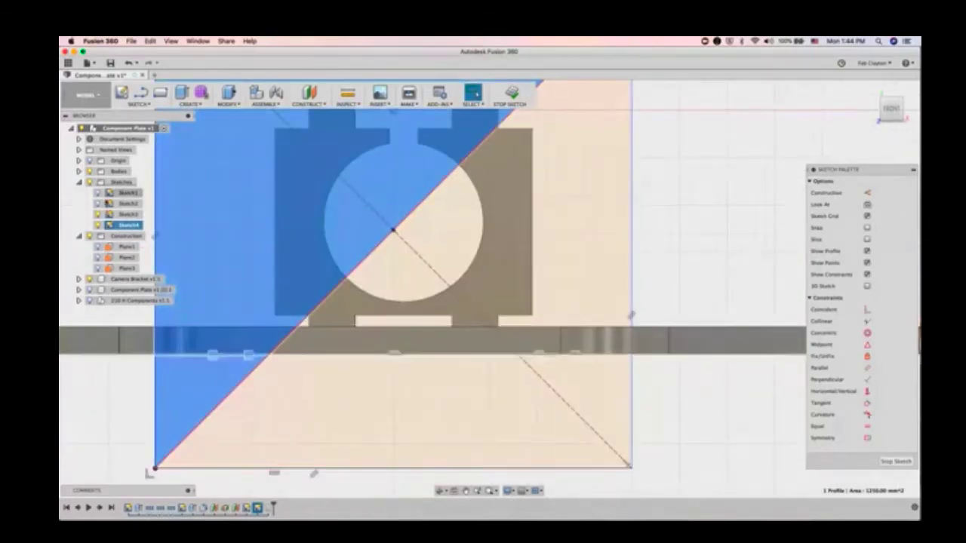
scroll(419, 338, down, 3)
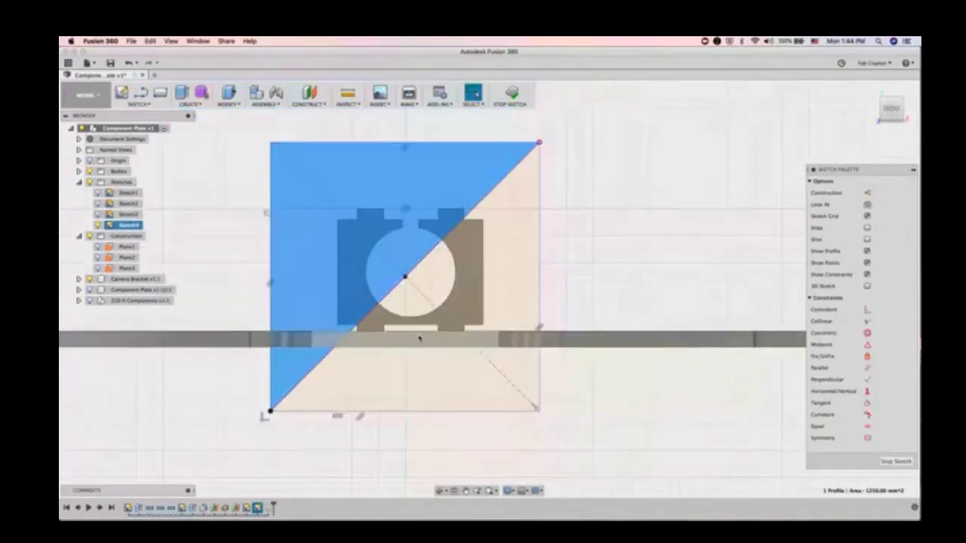
click(539, 143)
click(498, 185)
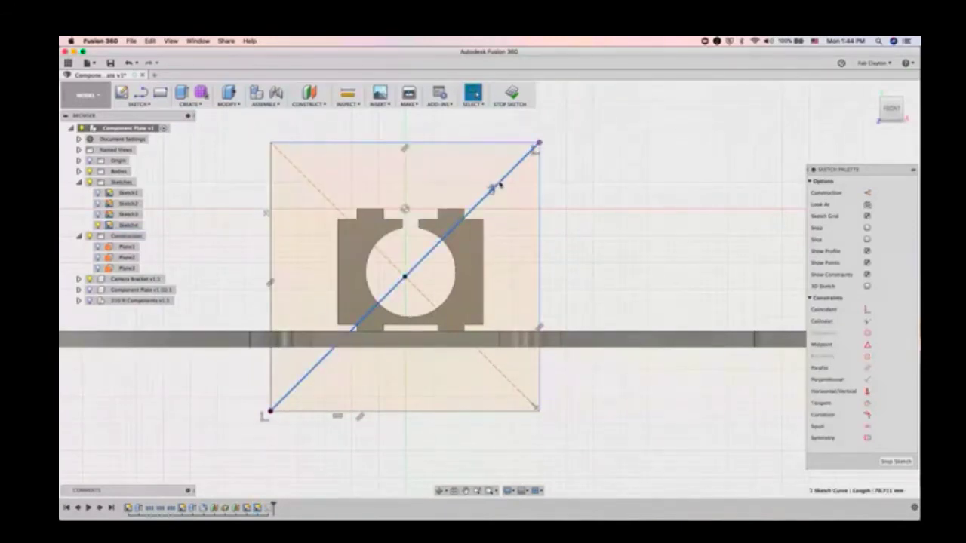
key(Delete)
click(500, 185)
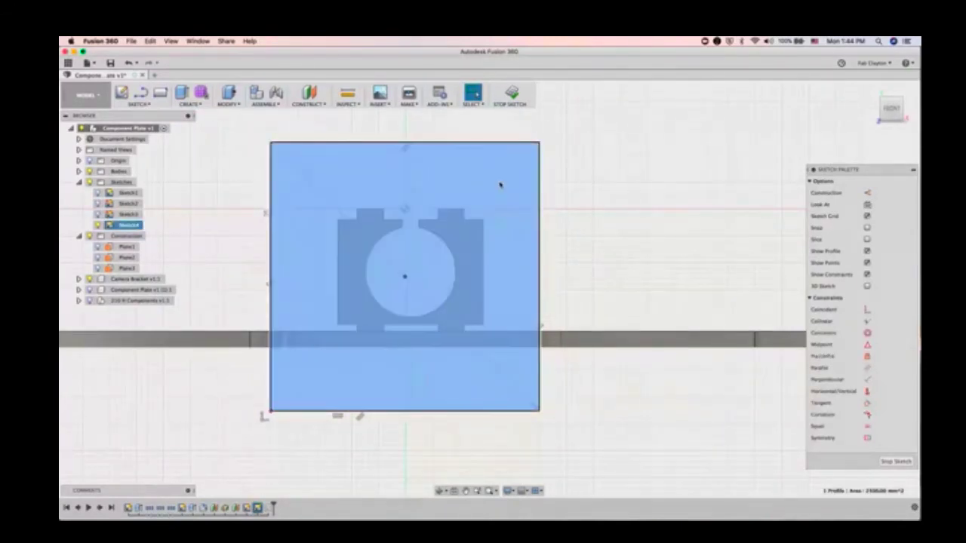
key(super+z)
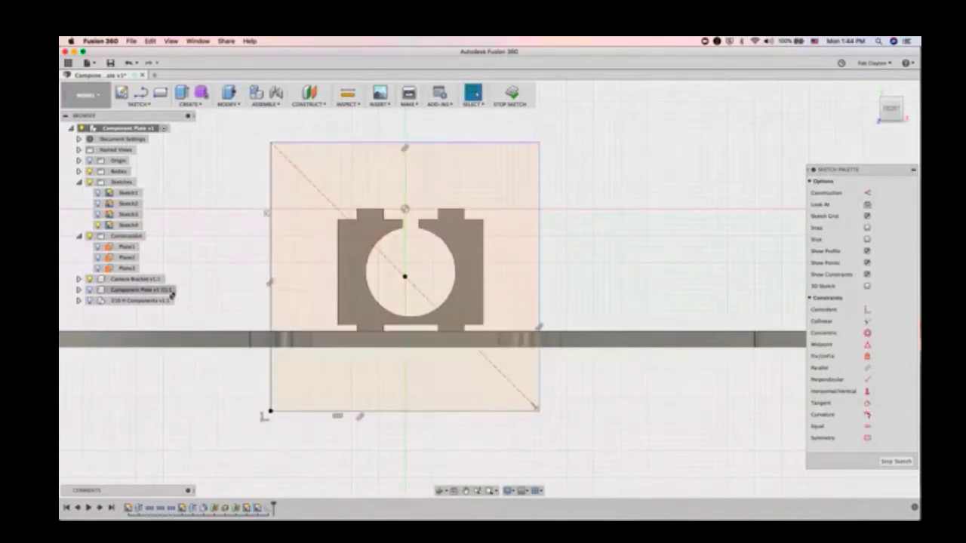
Step: Return to the home view and show the camera-end square's sketch again
click(871, 91)
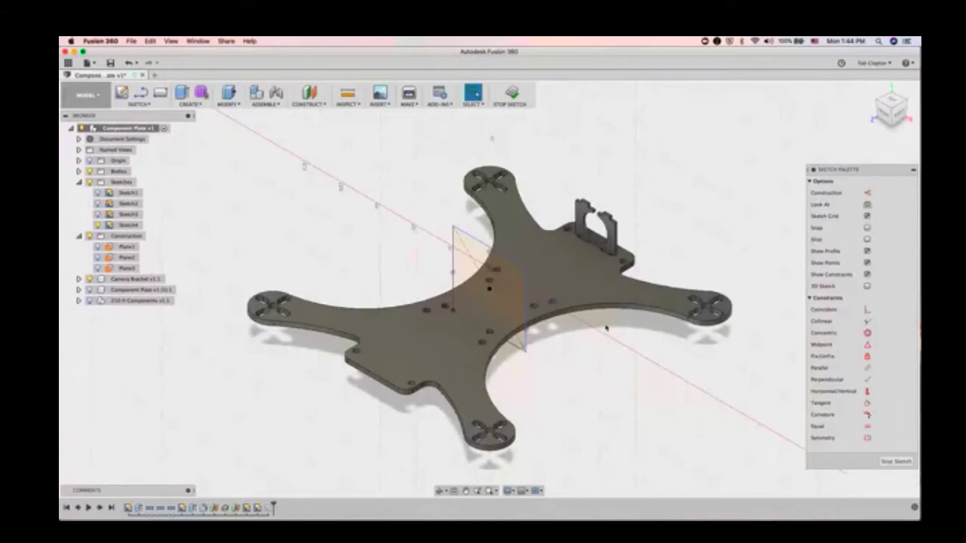
click(98, 204)
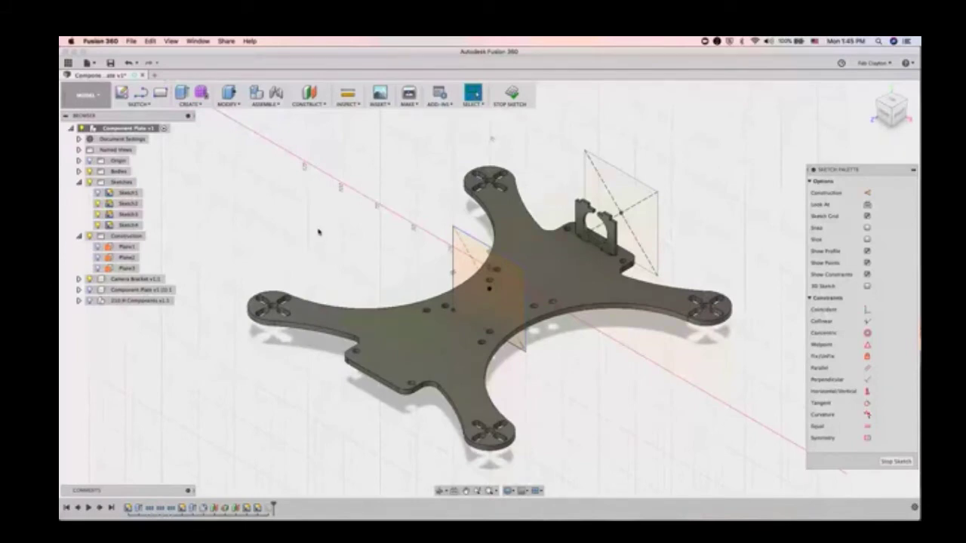
scroll(317, 298, down, 3)
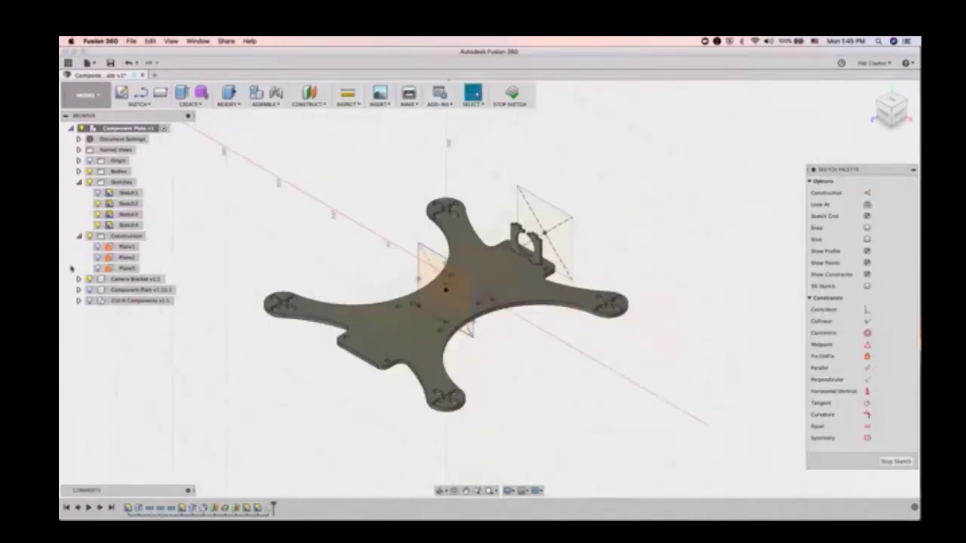
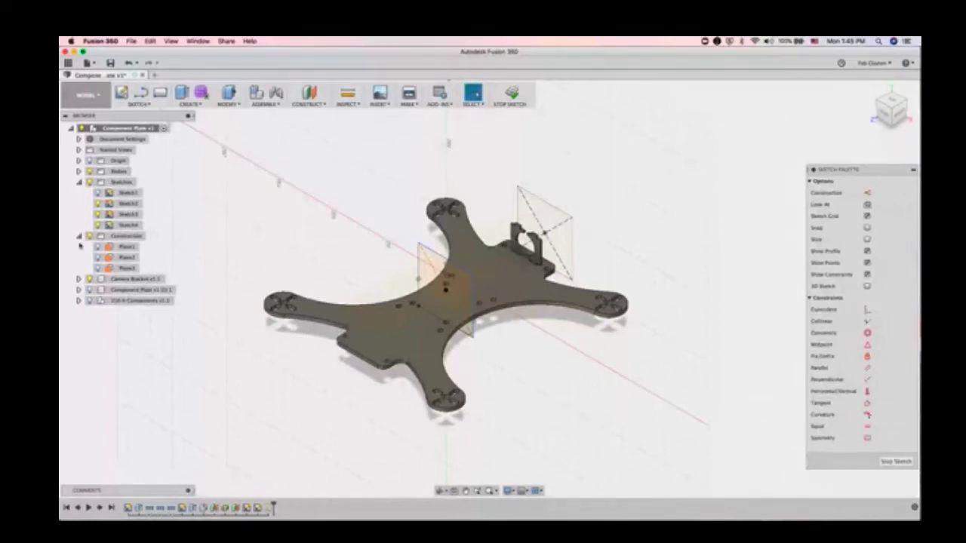
Step: Show Plane3, Plane2 and Plane1, and undo the visibility changes of Plane1 and Plane2
click(97, 268)
click(98, 257)
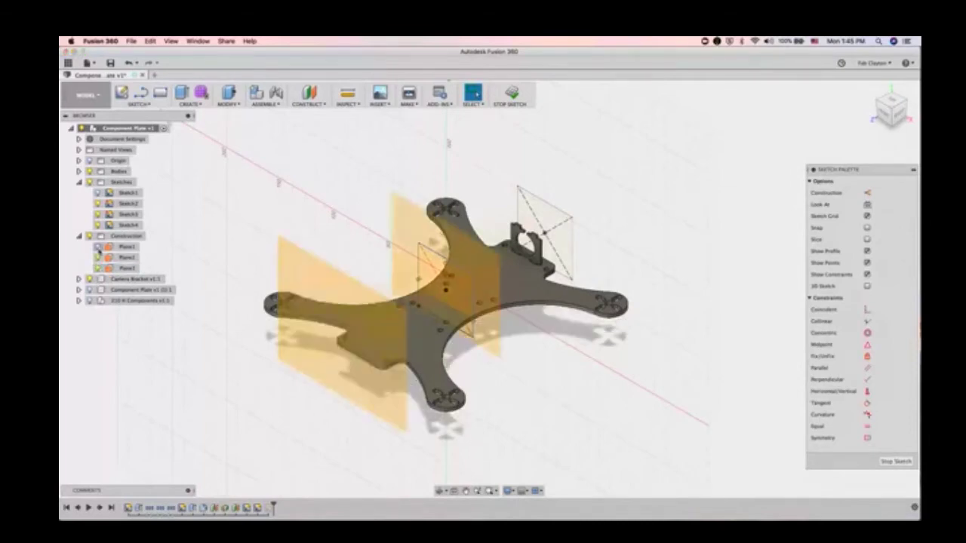
click(97, 246)
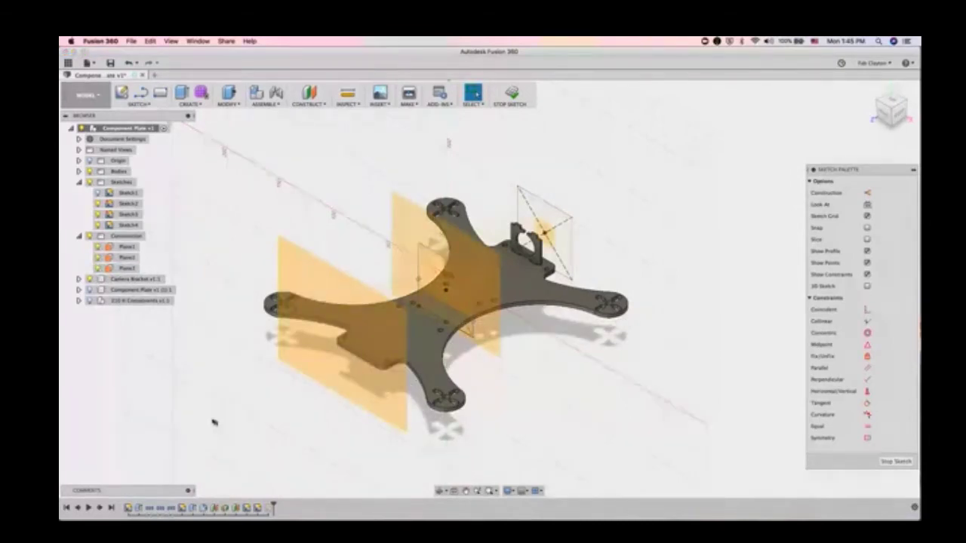
click(127, 63)
click(127, 64)
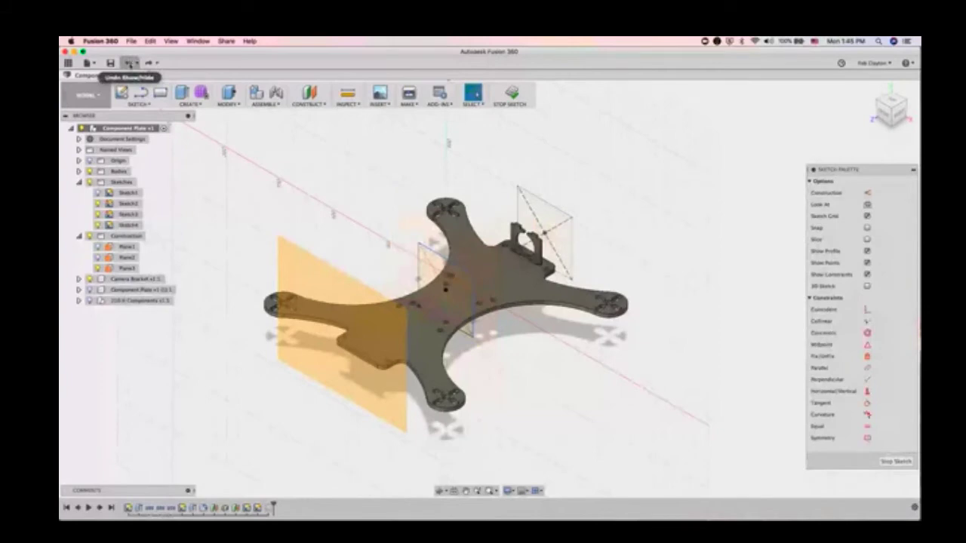
Step: Undo the recent visibility changes of Plane3 and the profile sketches, and redo those of the sketches
click(130, 62)
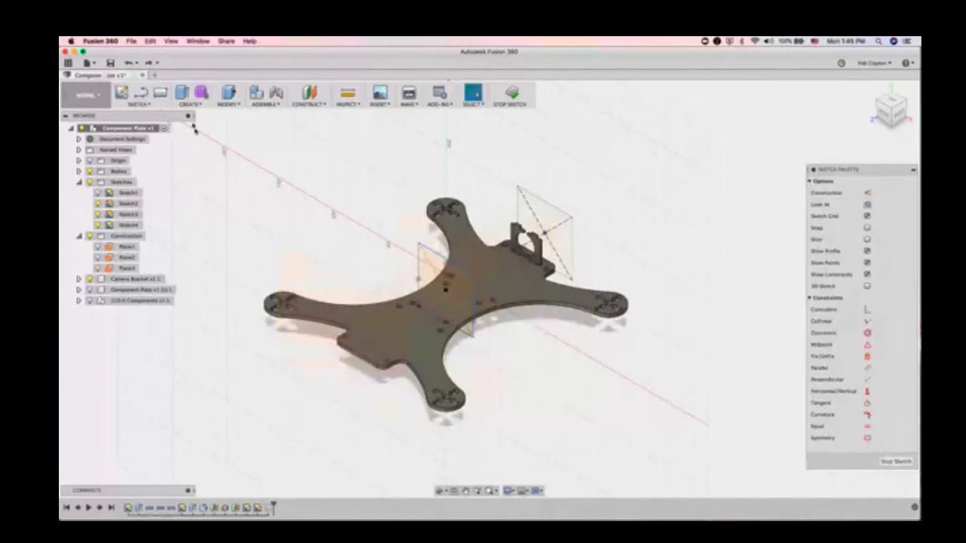
click(136, 63)
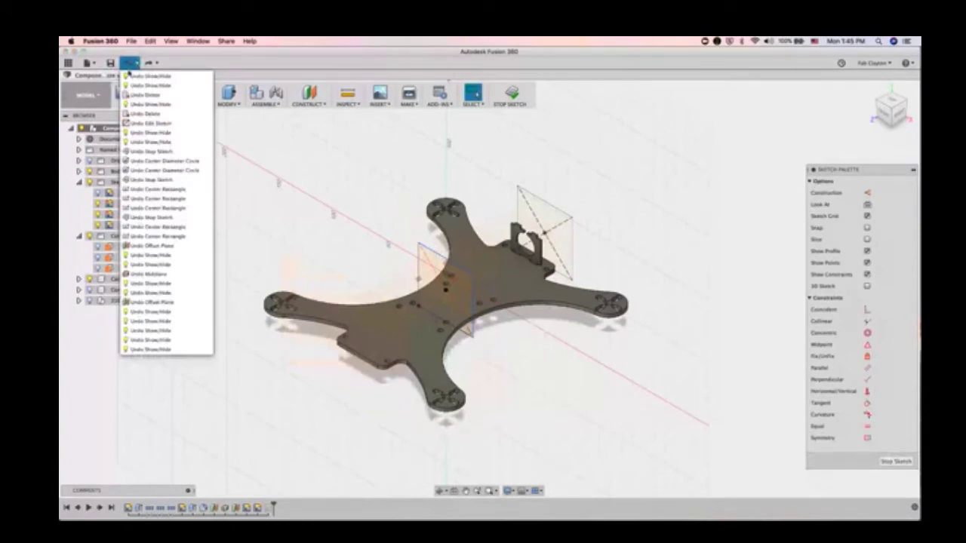
click(130, 67)
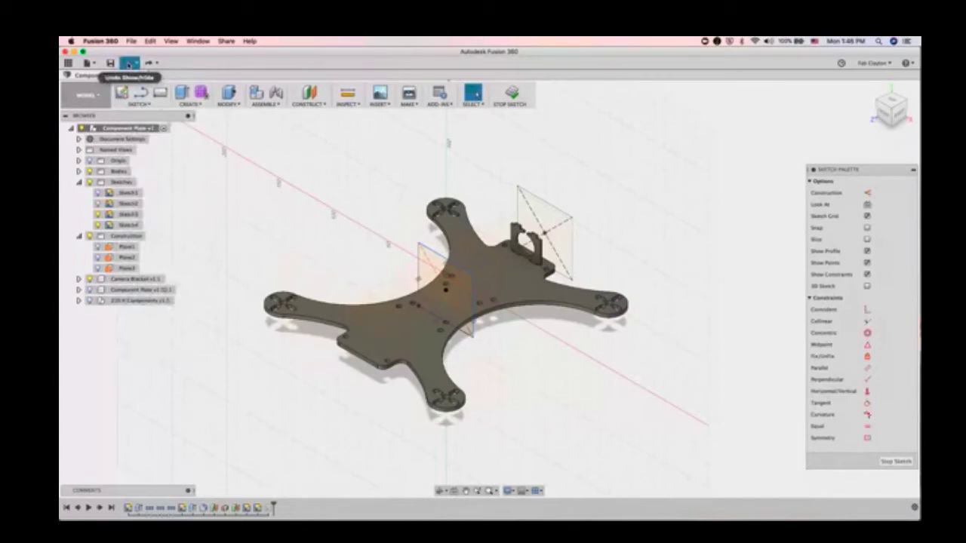
click(130, 65)
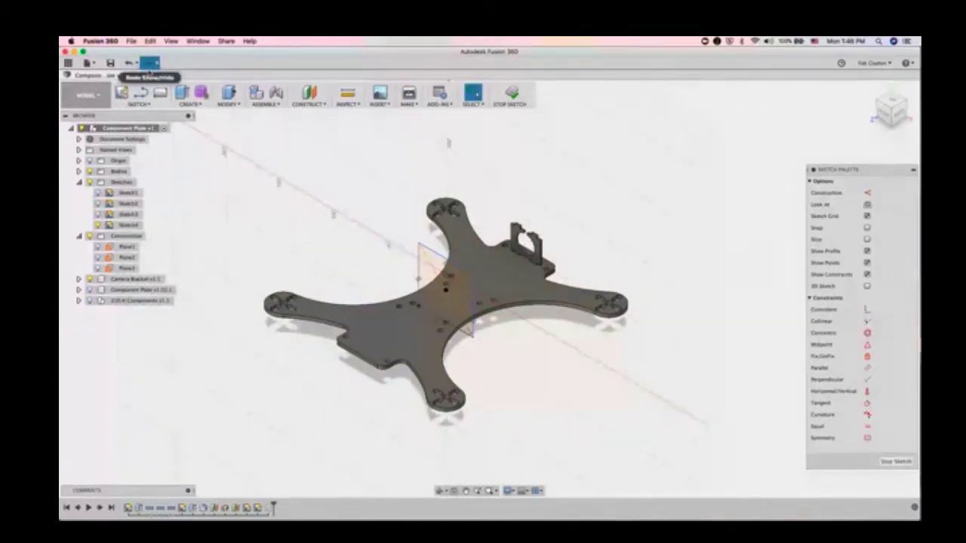
click(150, 63)
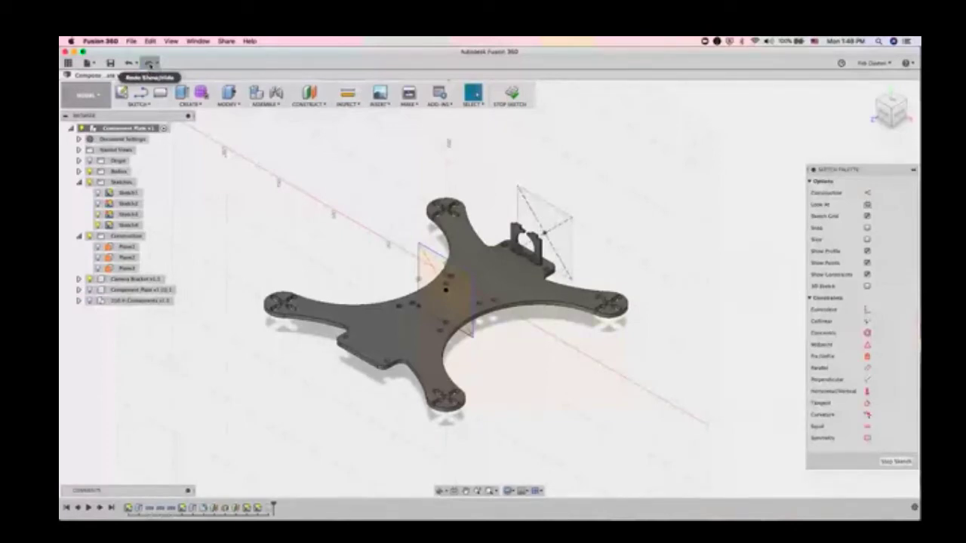
click(150, 63)
Step: Show Plane3 and sketch a circle about 50 mm in diameter on it, centred on the square profiles, and finish the sketch
click(127, 268)
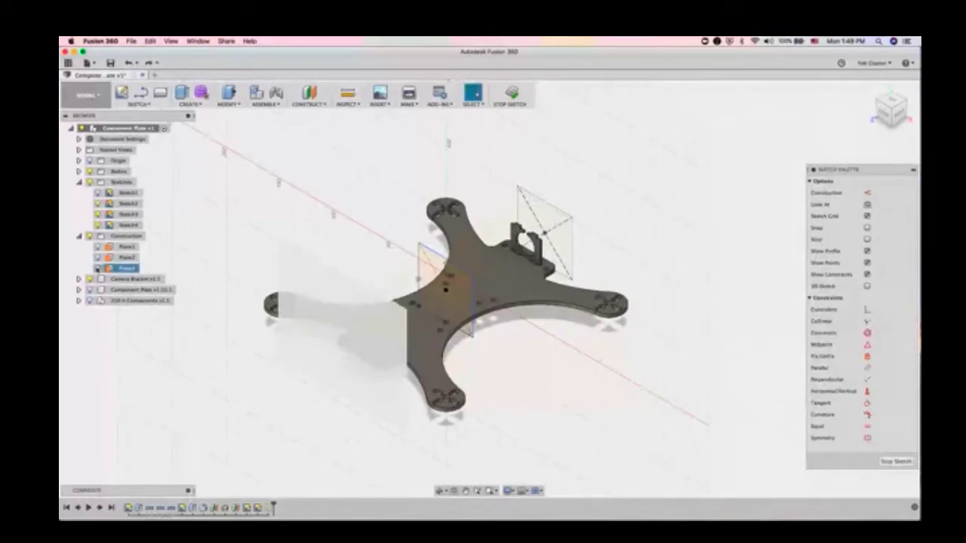
right_click(309, 352)
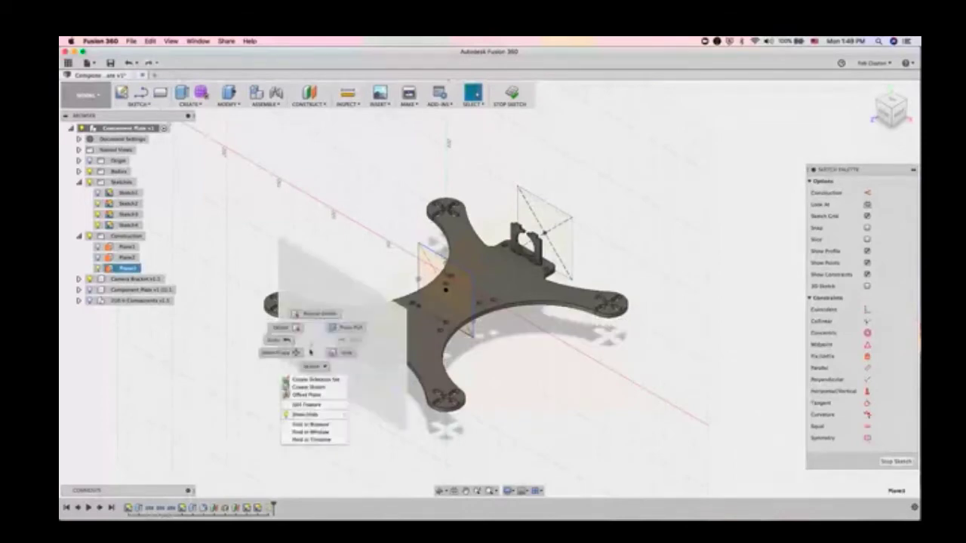
click(323, 390)
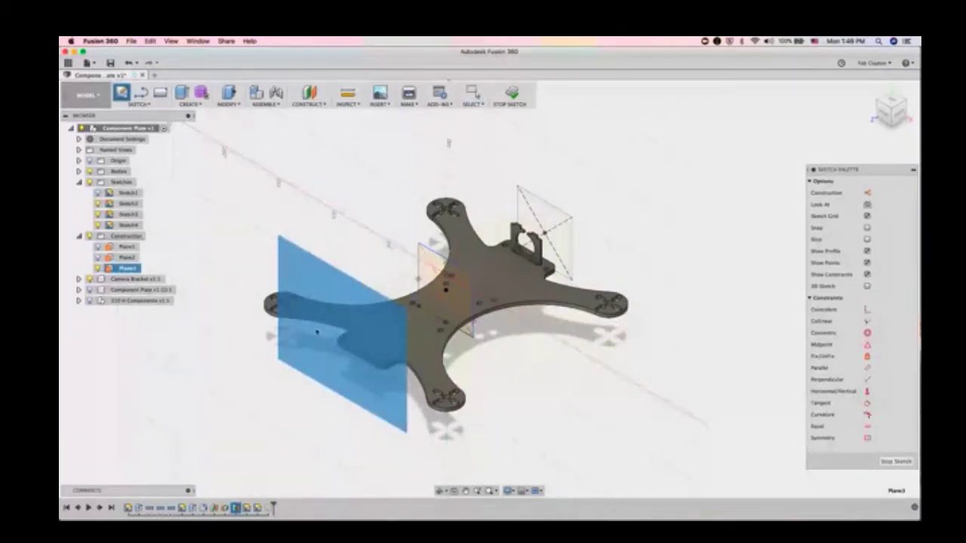
click(155, 105)
mouse_move(149, 135)
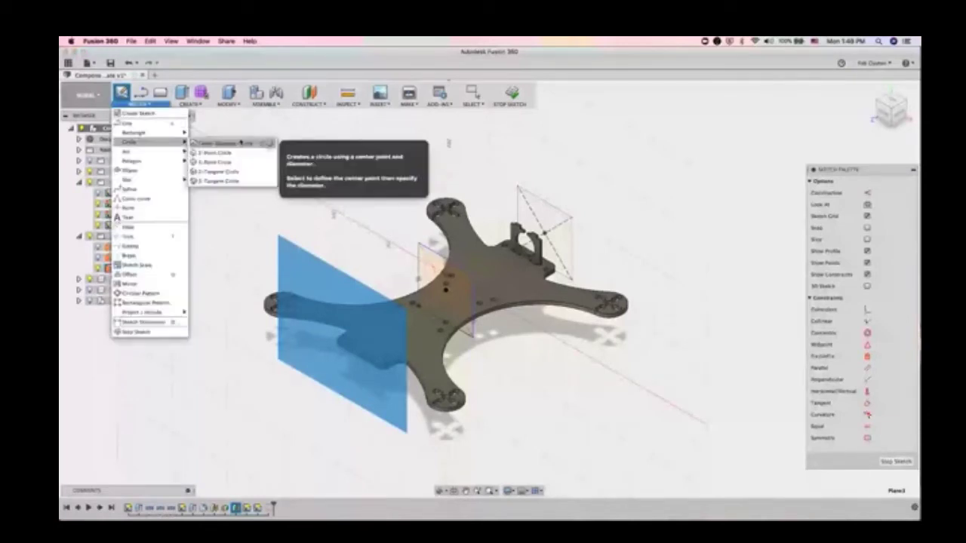
click(226, 142)
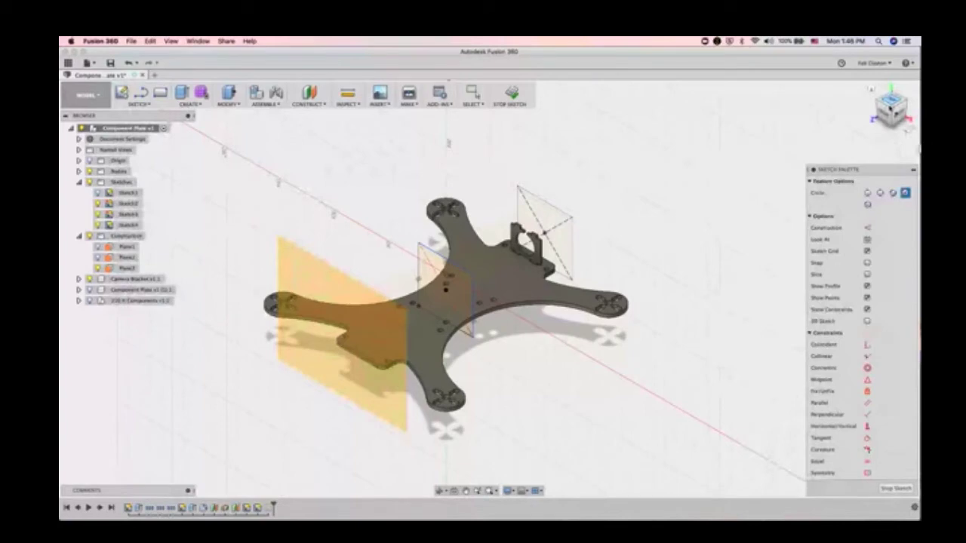
click(890, 98)
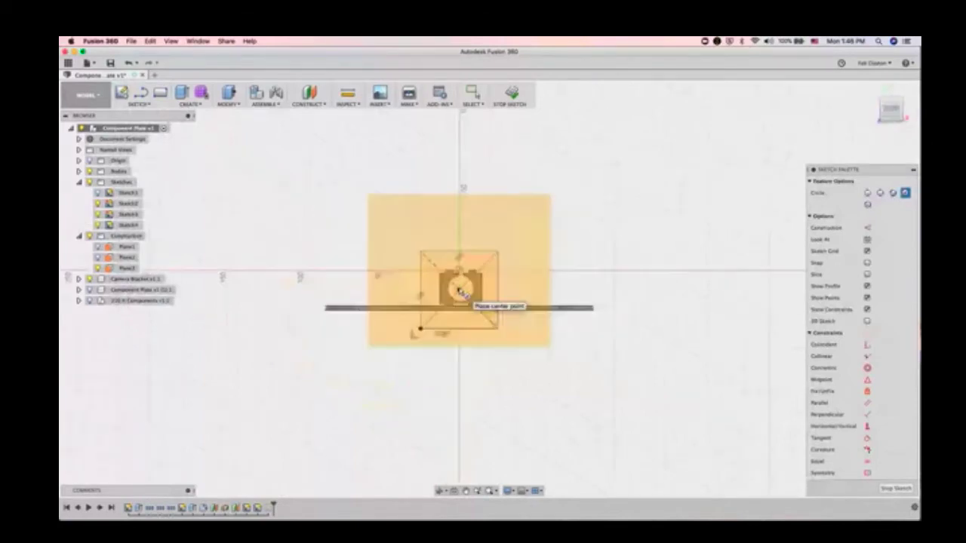
click(459, 290)
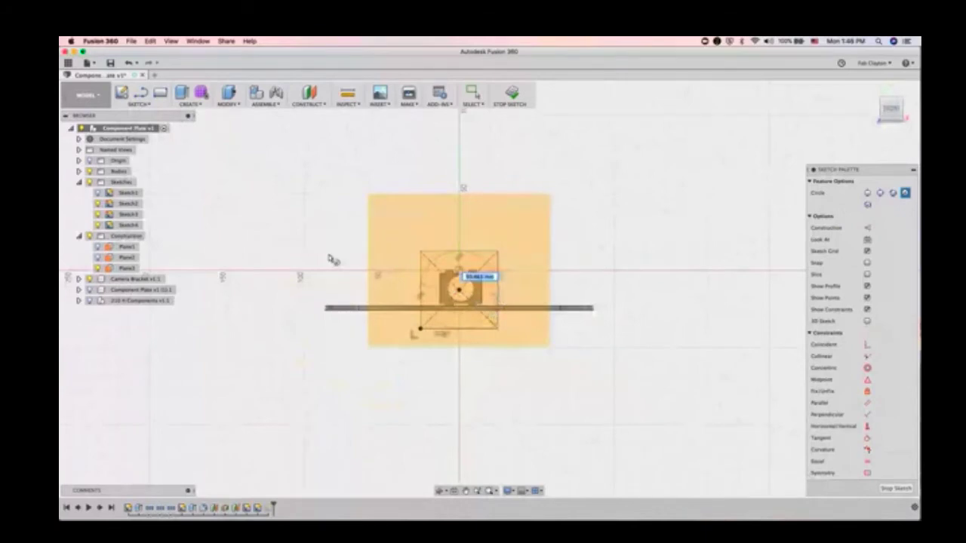
key(Return)
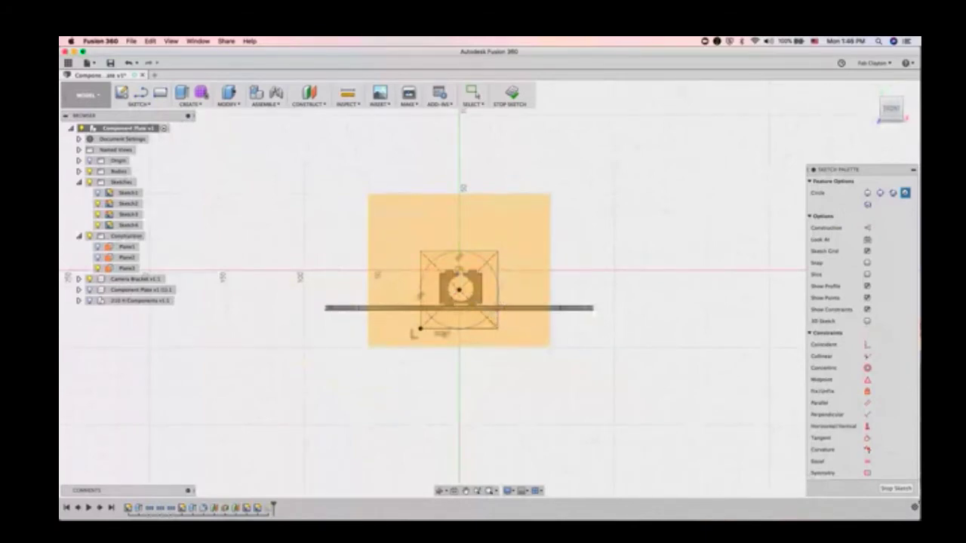
click(896, 489)
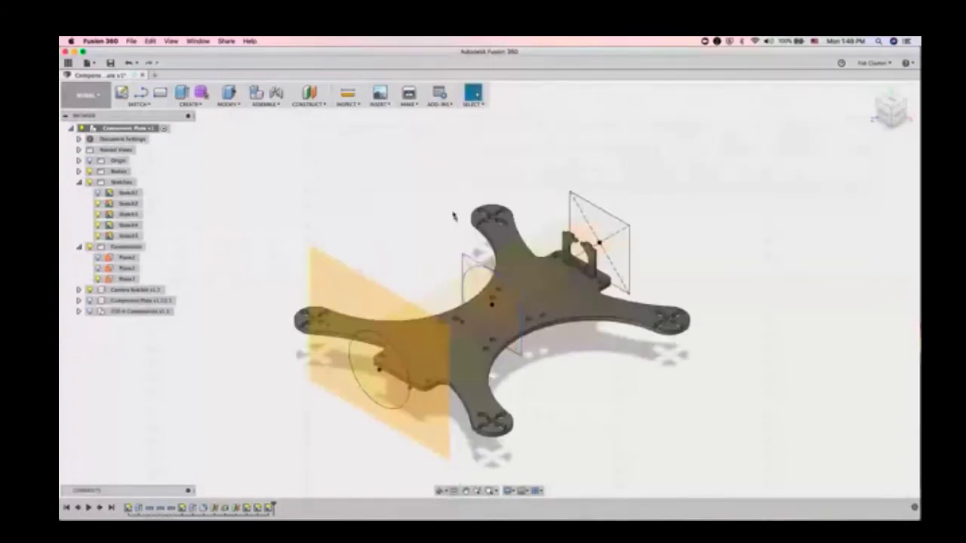
Step: Delete the circle on the midplane, keeping the square profile
click(474, 272)
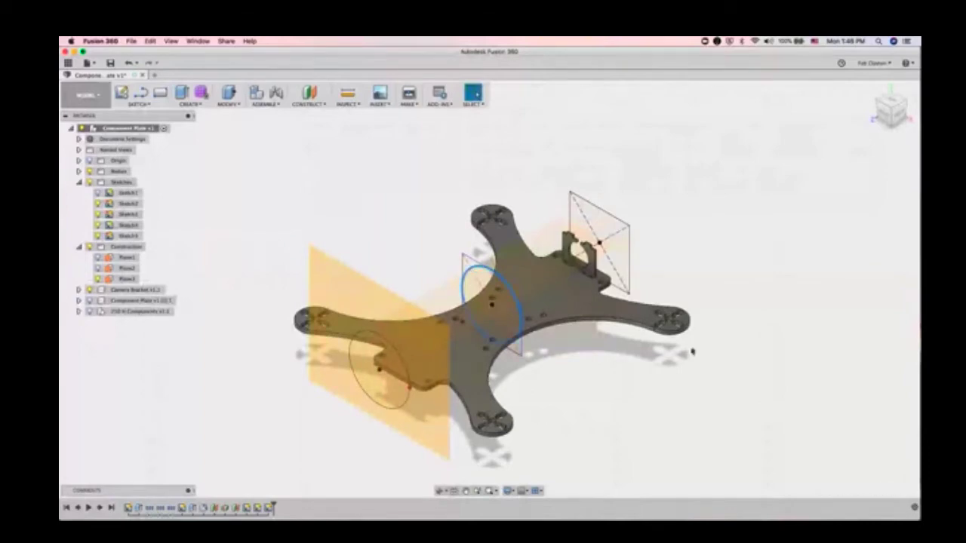
click(693, 352)
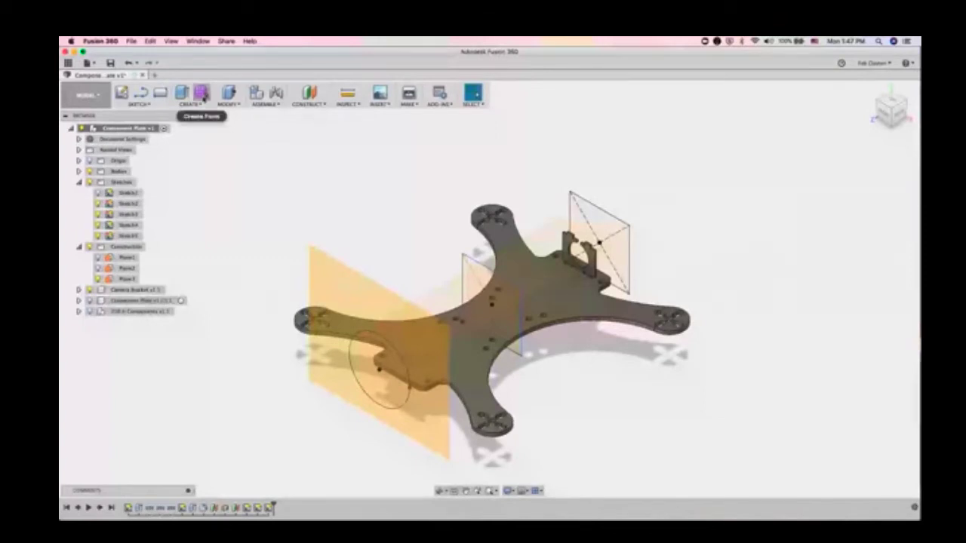
Step: Create a new form and accept the notice about entering the Sculpt environment
click(201, 92)
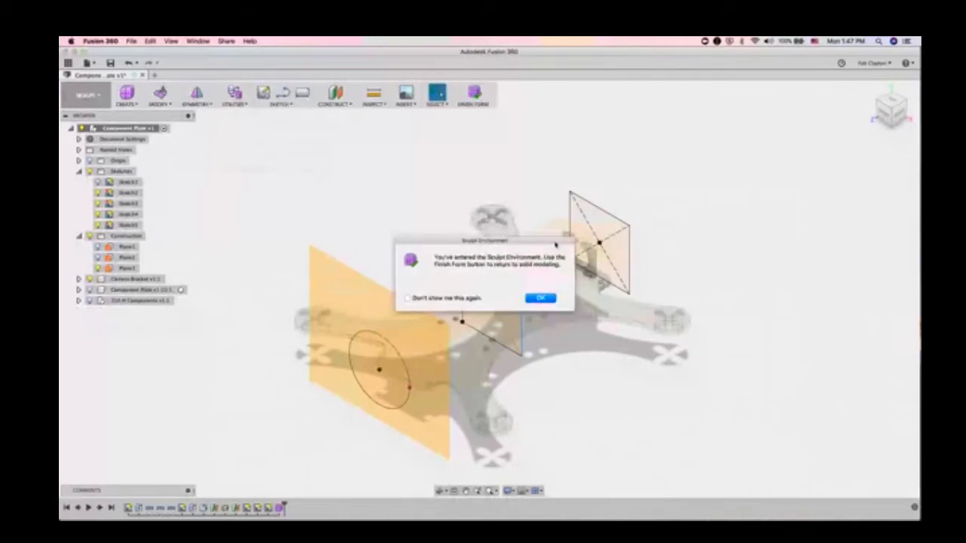
click(540, 299)
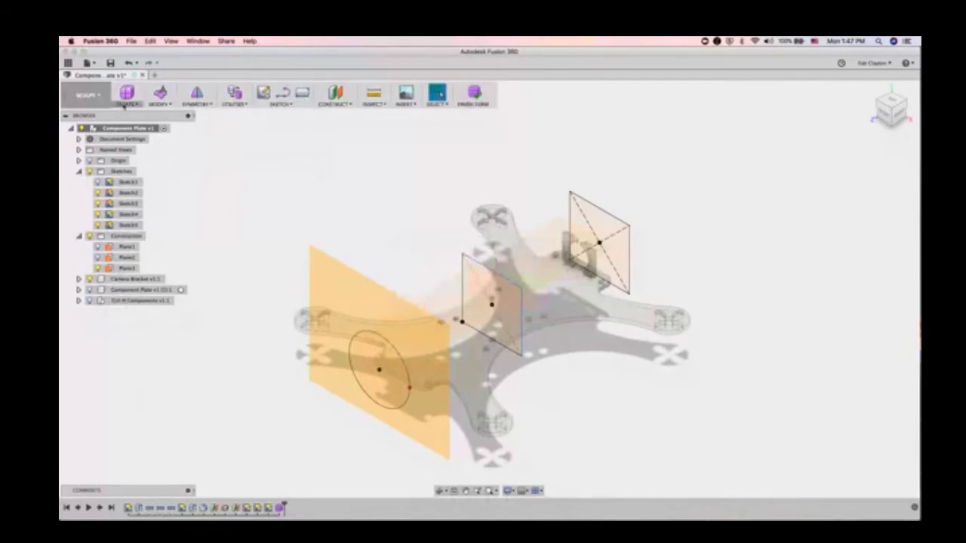
Step: Try a Sculpt loft through the camera-end square, the midplane square and the rear circle
click(124, 104)
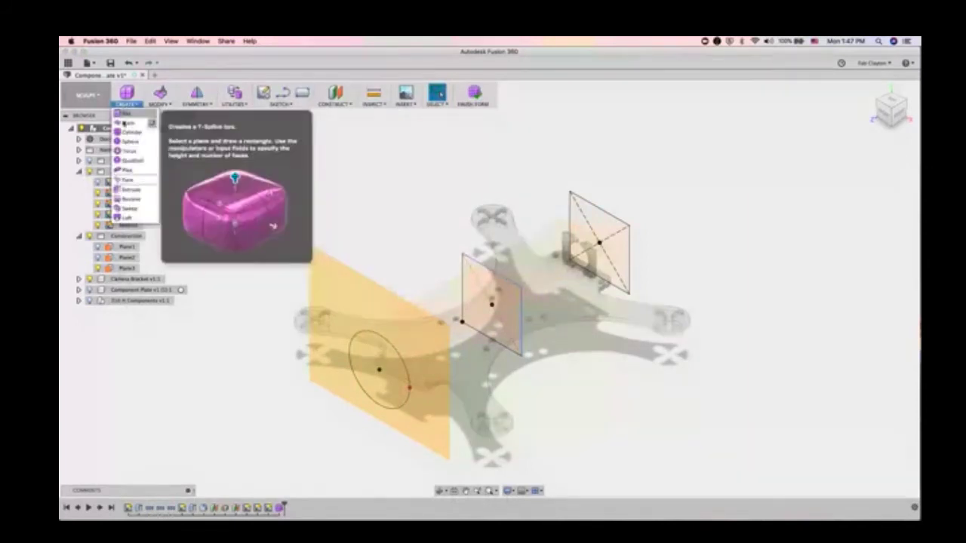
click(127, 217)
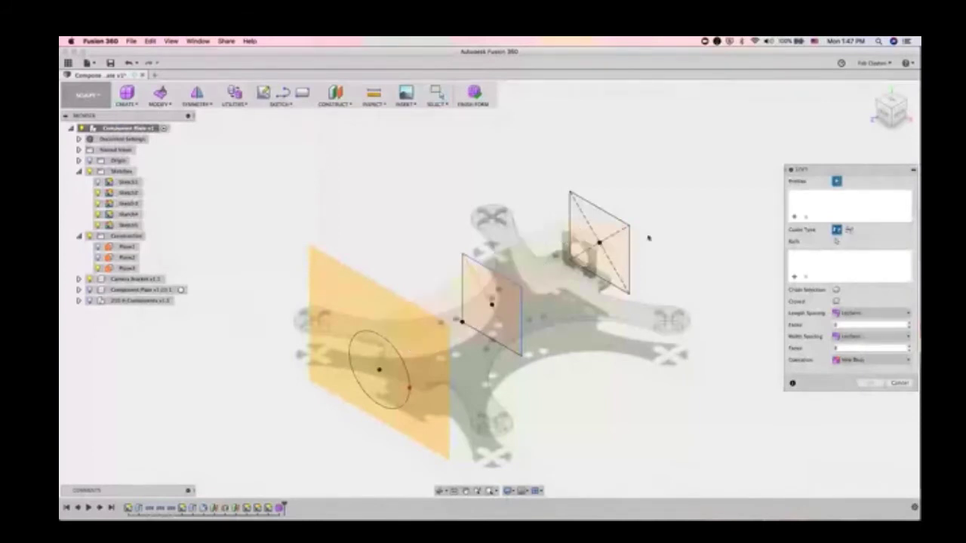
click(615, 231)
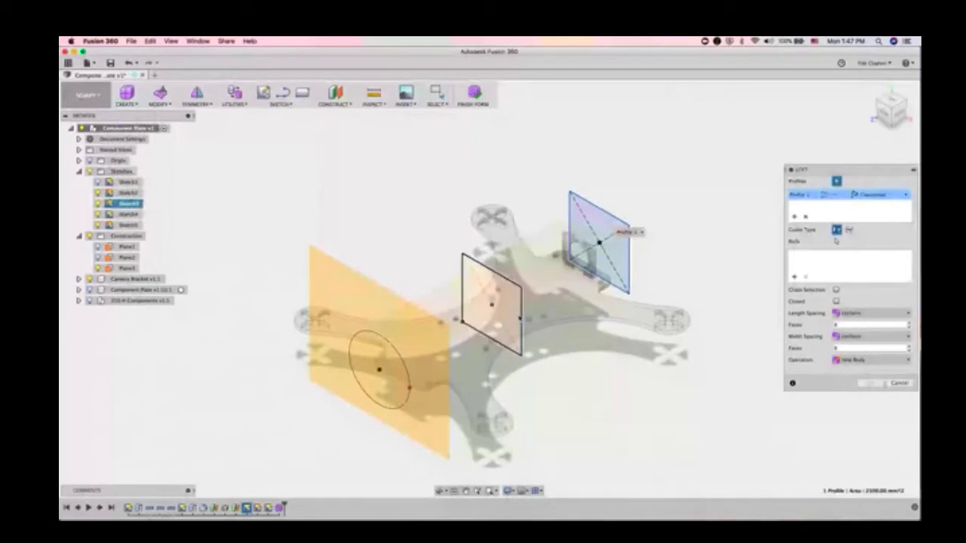
click(520, 326)
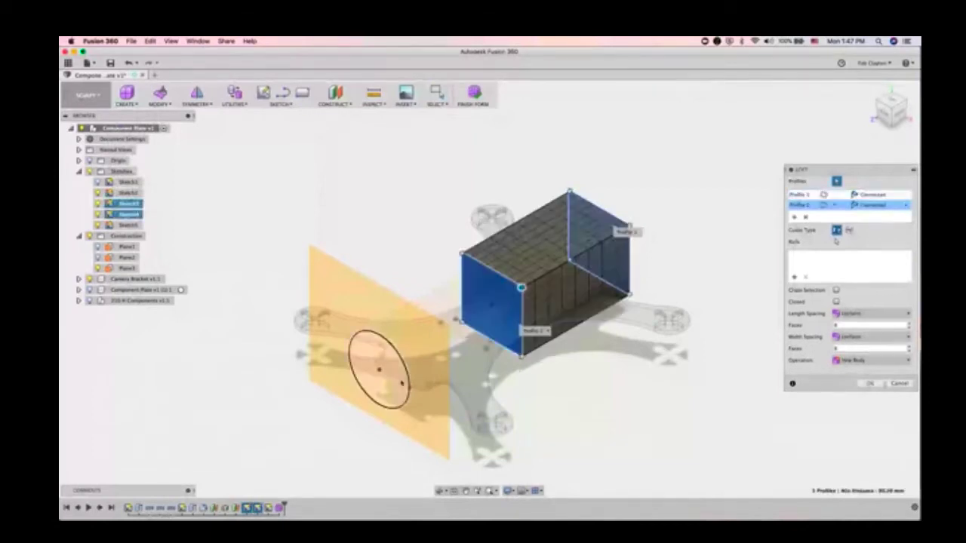
click(377, 370)
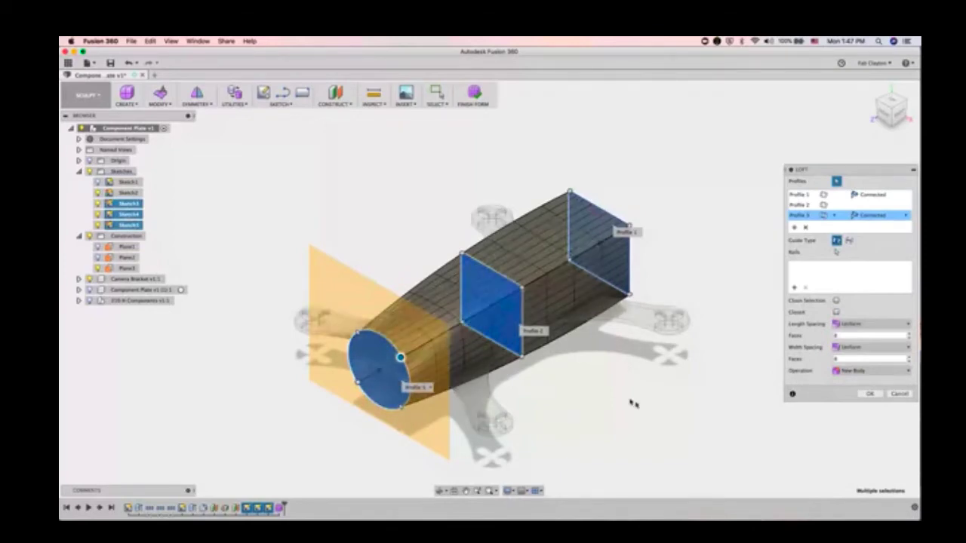
click(901, 395)
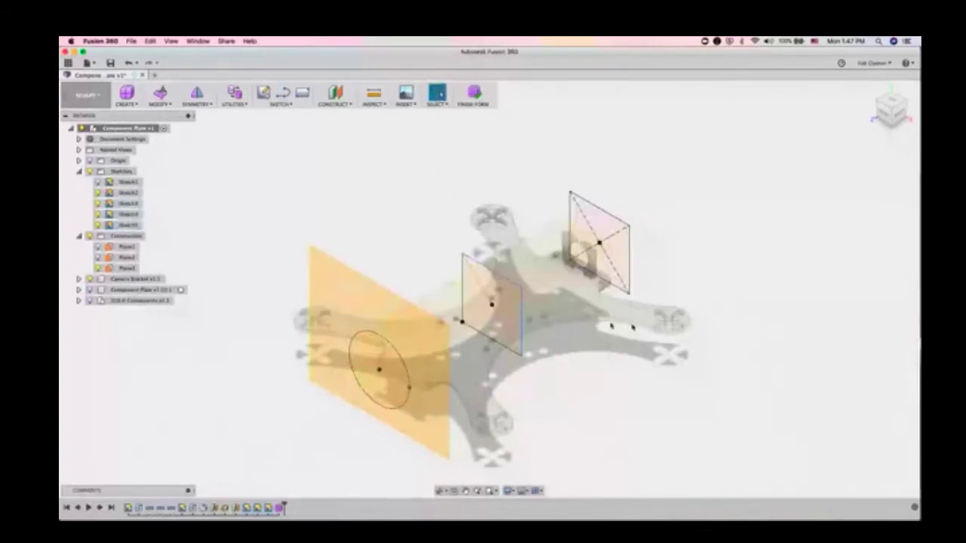
Step: Switch from the Sculpt workspace back to the Model workspace
click(95, 100)
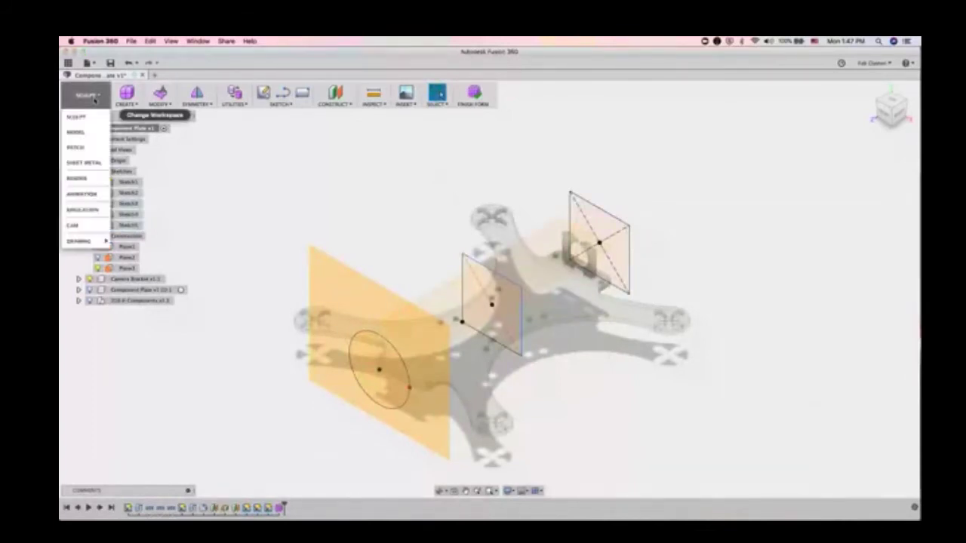
click(80, 133)
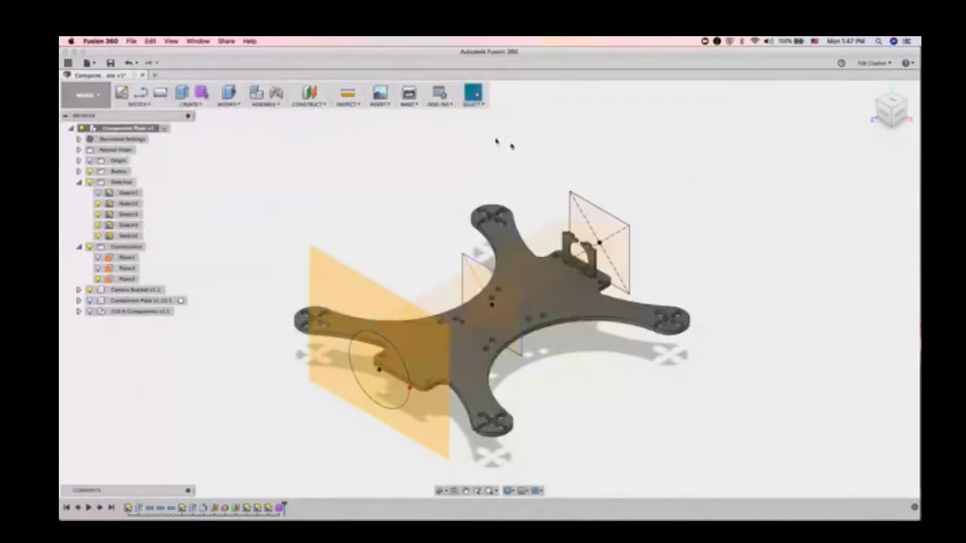
click(229, 102)
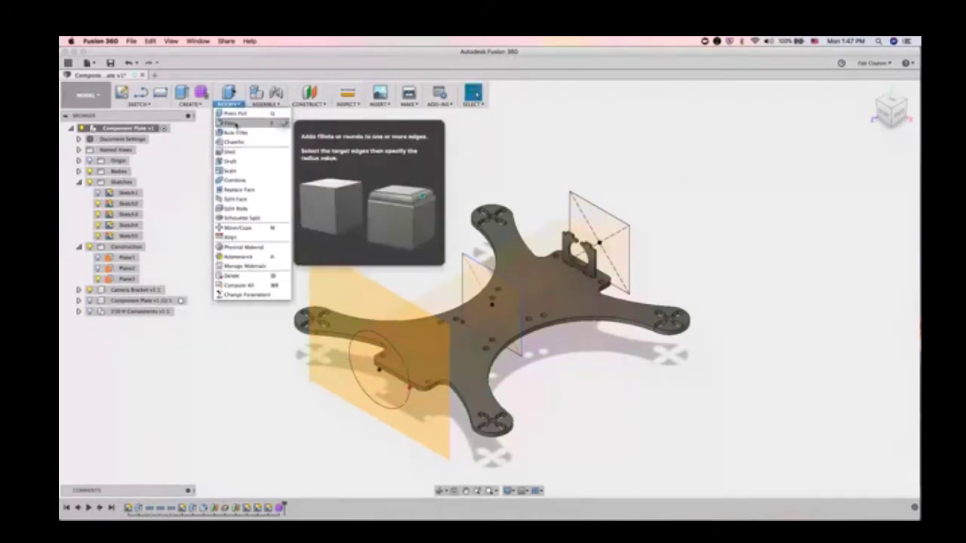
click(148, 107)
Step: Apply a 10 mm sketch fillet to the upper-right corner of the camera-end square
click(147, 107)
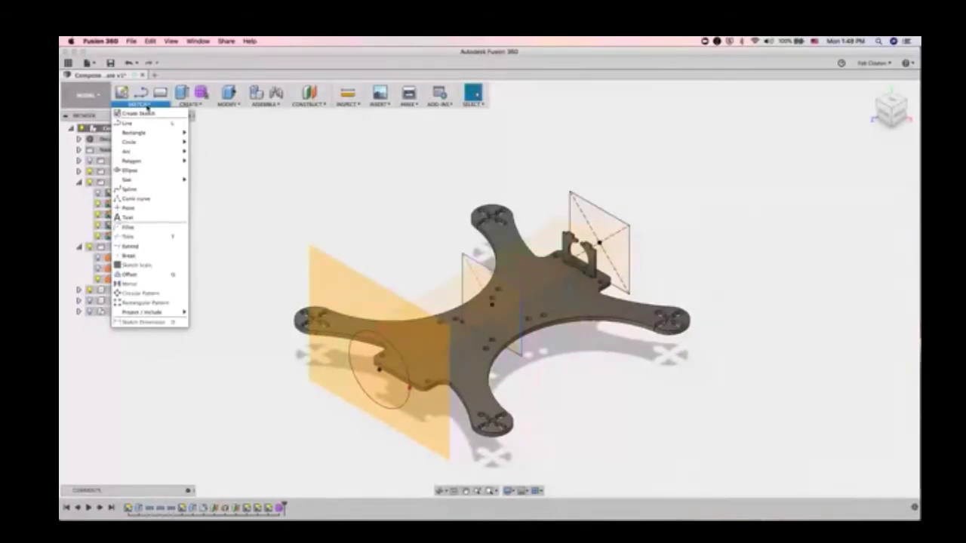
click(142, 236)
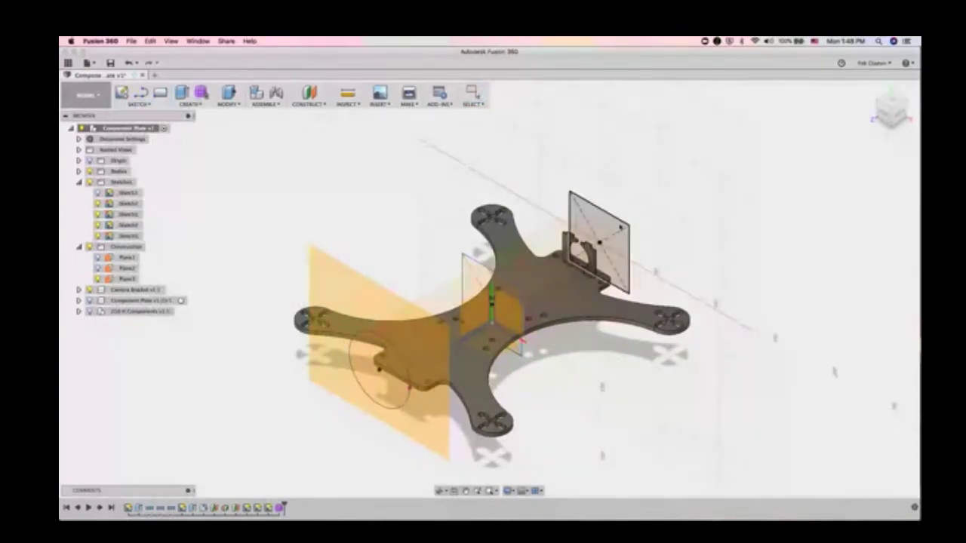
click(622, 228)
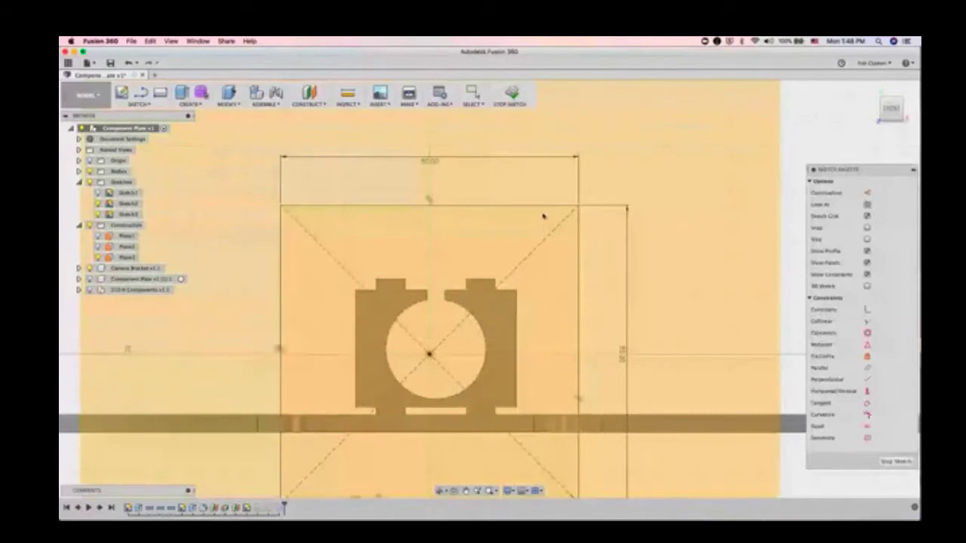
click(544, 207)
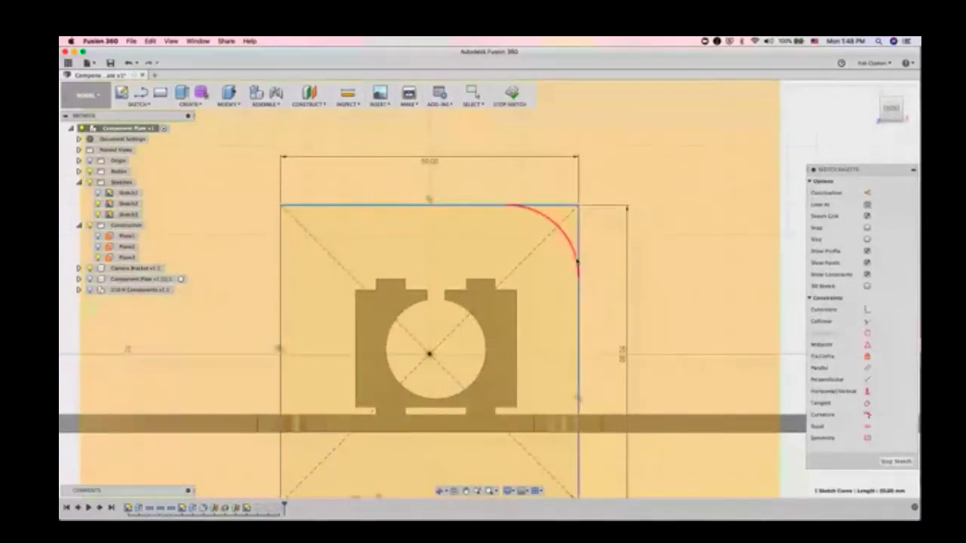
click(579, 261)
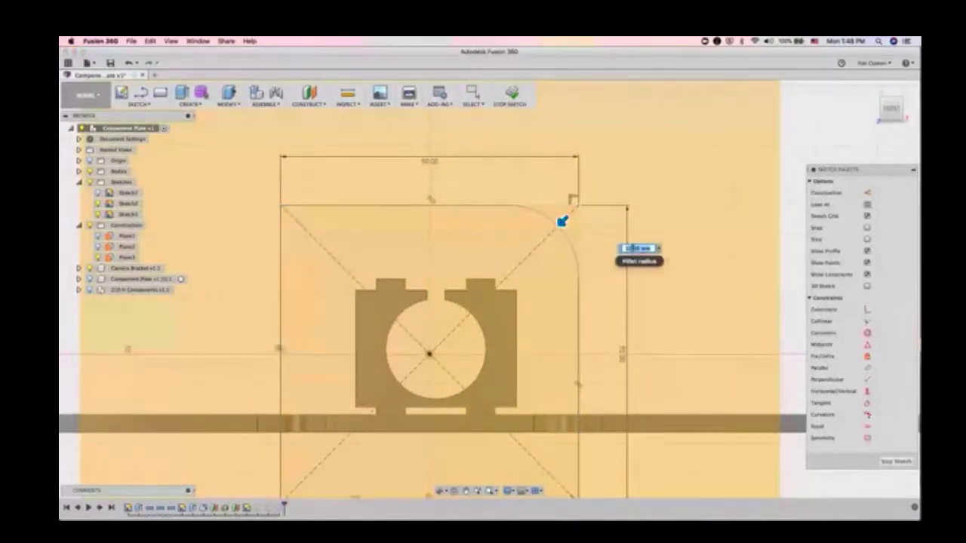
key(Return)
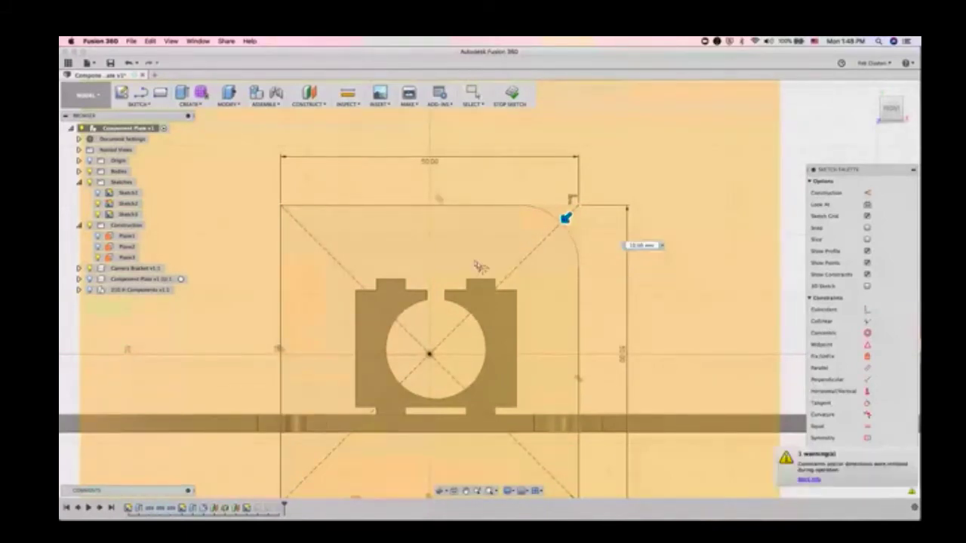
Step: Fillet the camera-end square's remaining three corners with a 10 mm radius and finish the sketch
click(328, 205)
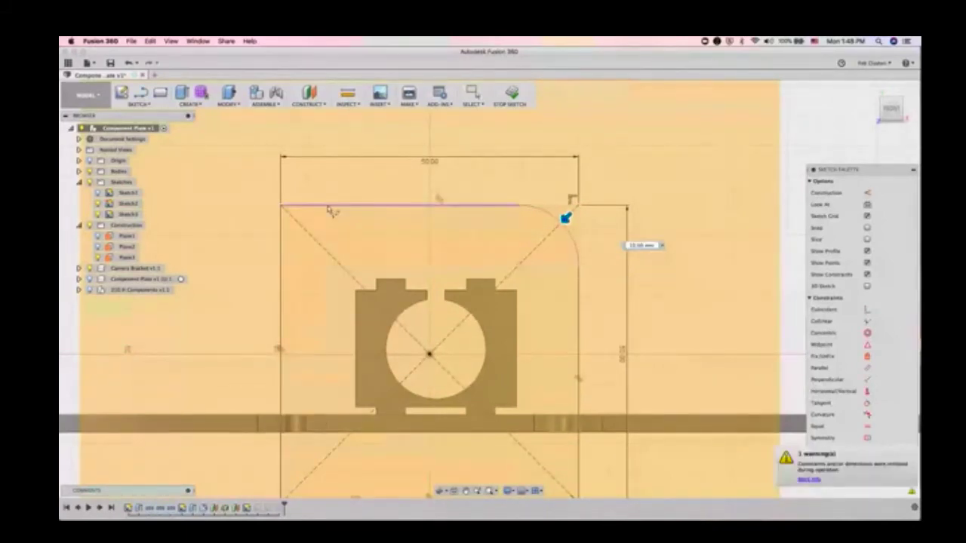
click(285, 266)
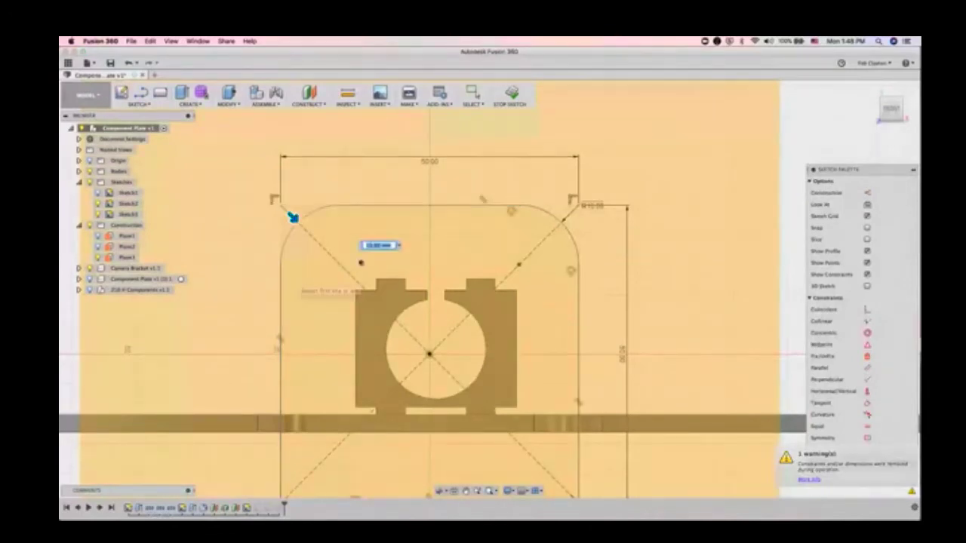
scroll(287, 276, up, 3)
scroll(320, 386, down, 4)
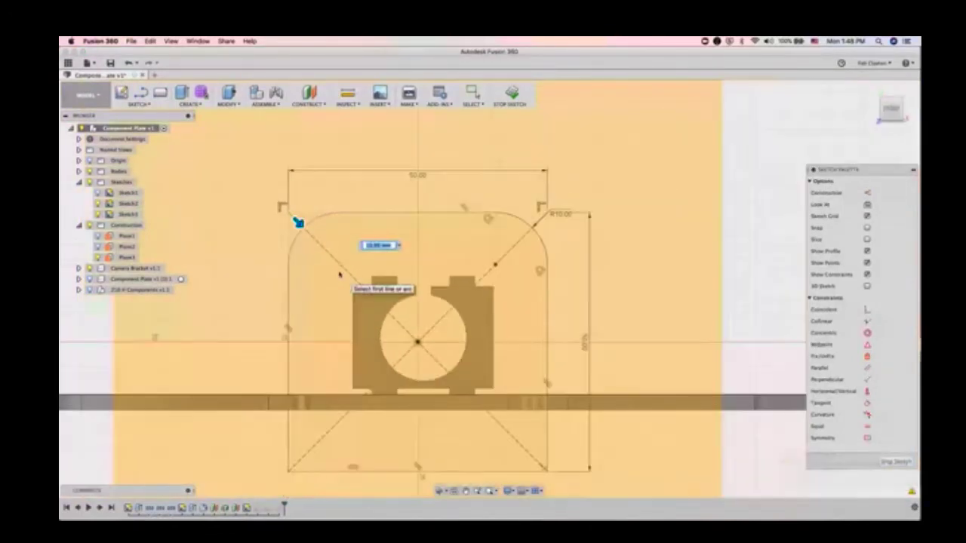
click(289, 461)
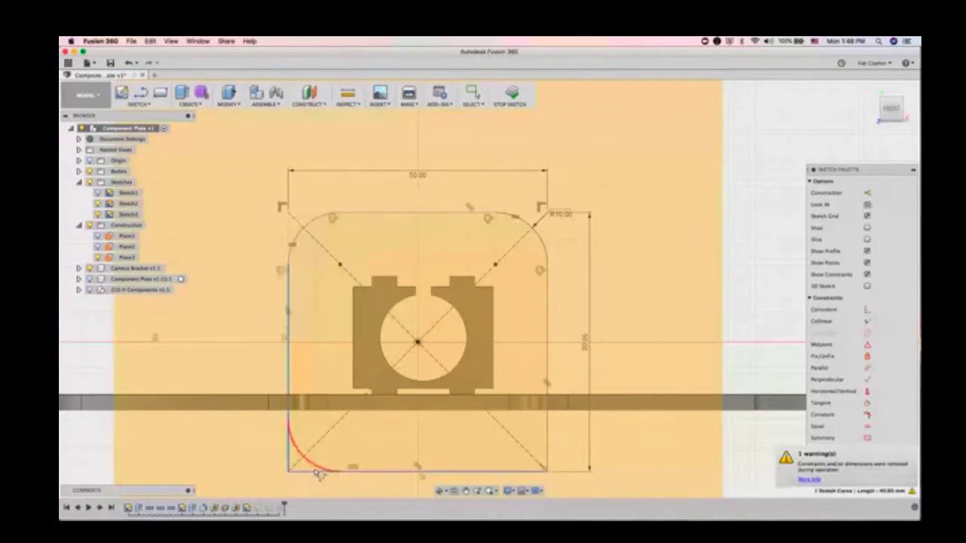
click(323, 470)
click(518, 473)
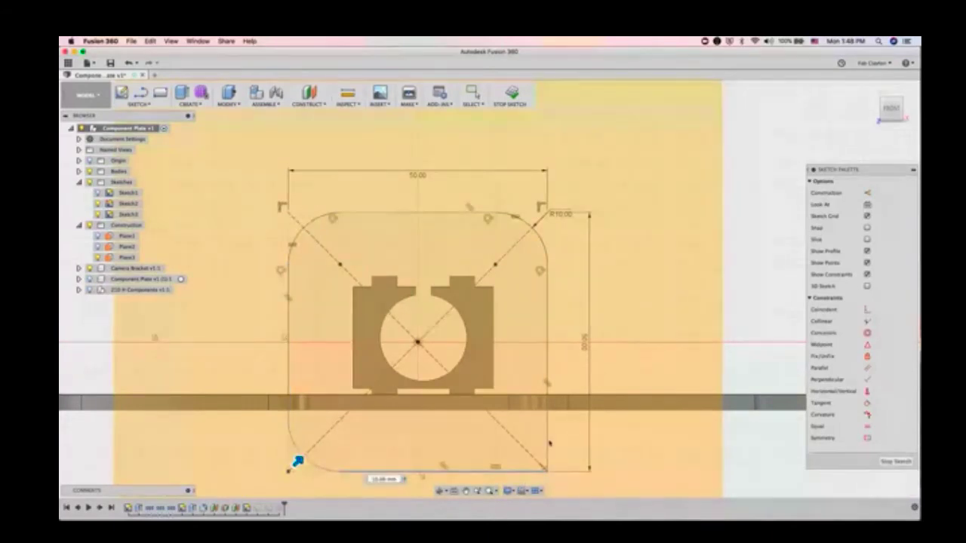
click(549, 447)
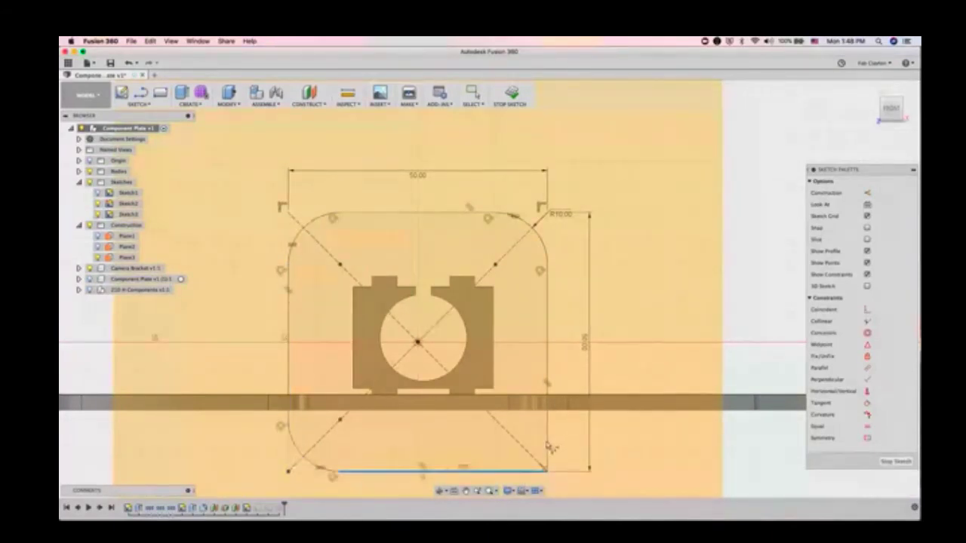
click(618, 305)
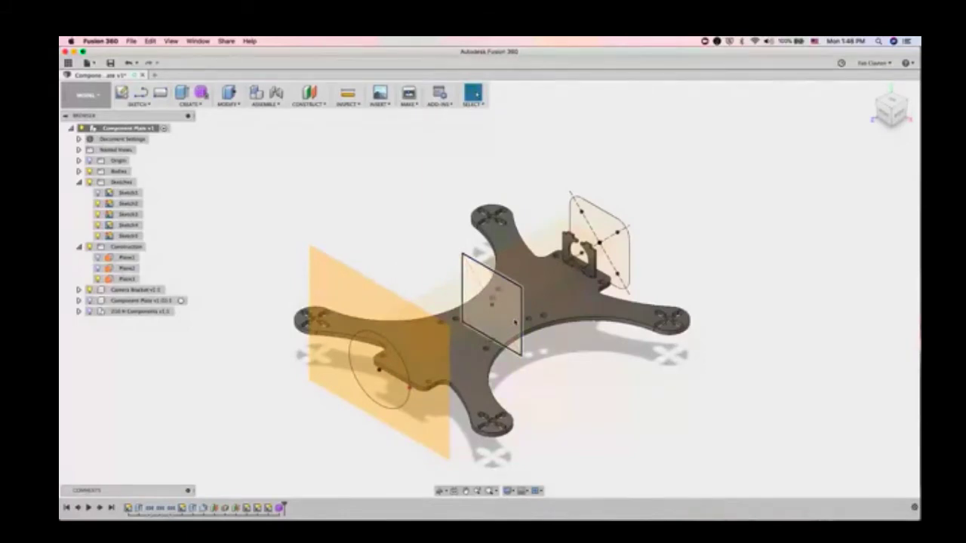
Step: Edit the midplane square's sketch and fillet its upper-right corner with a 10 mm radius
right_click(516, 322)
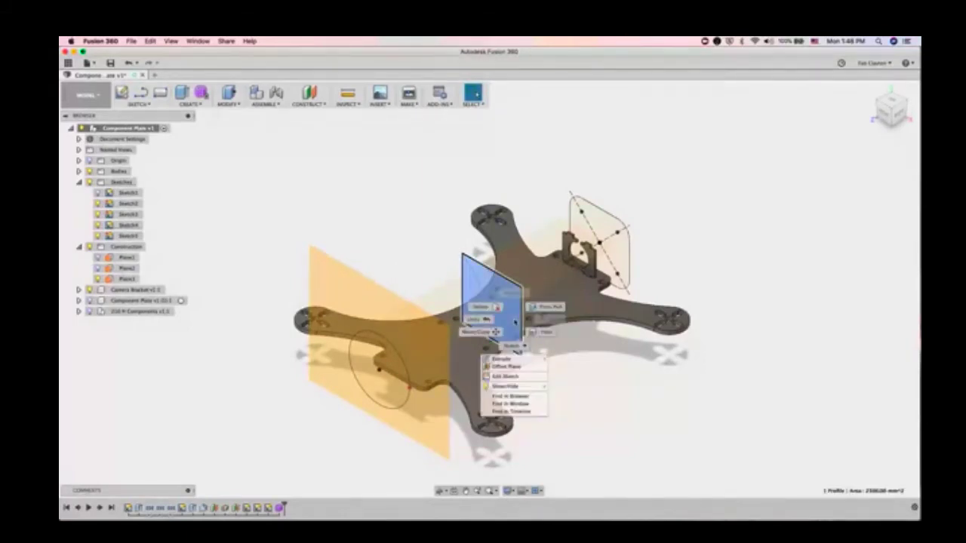
click(518, 377)
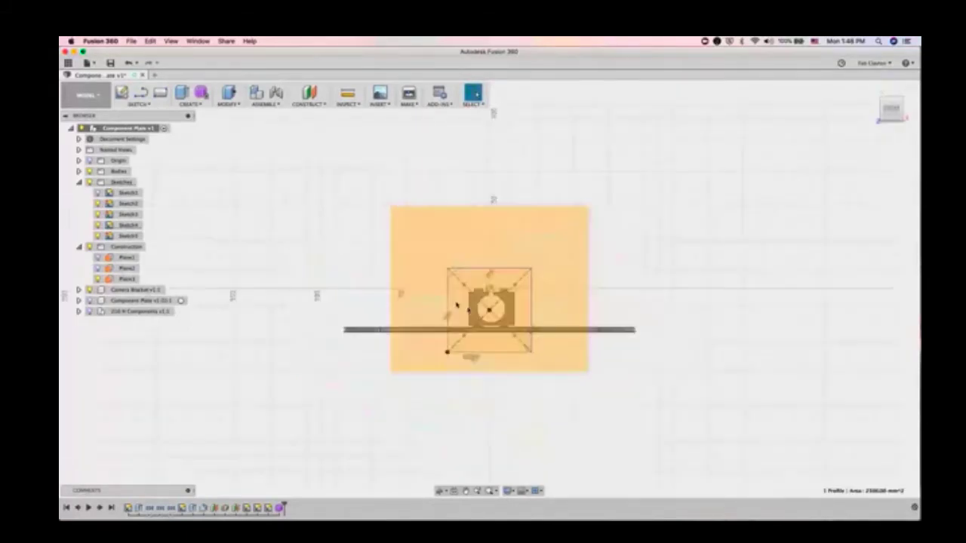
click(140, 104)
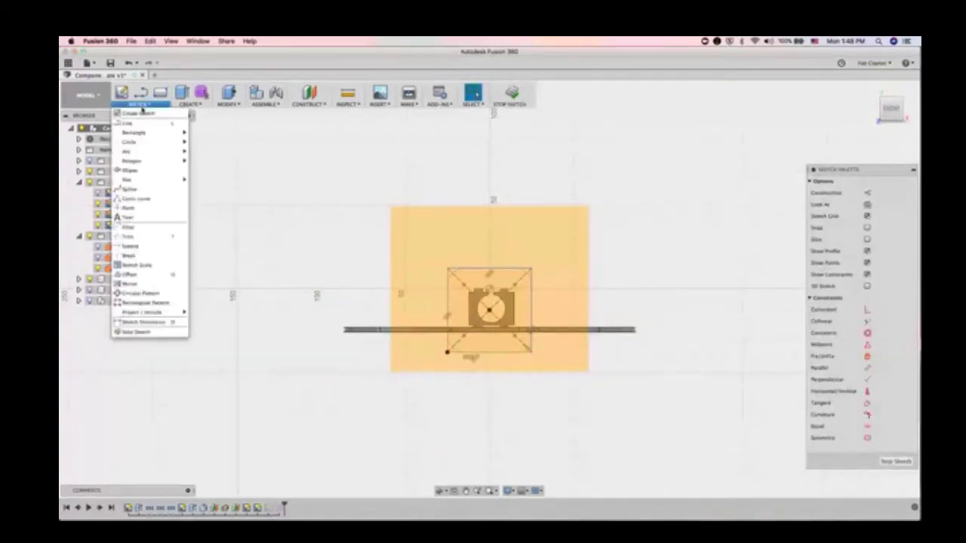
click(138, 227)
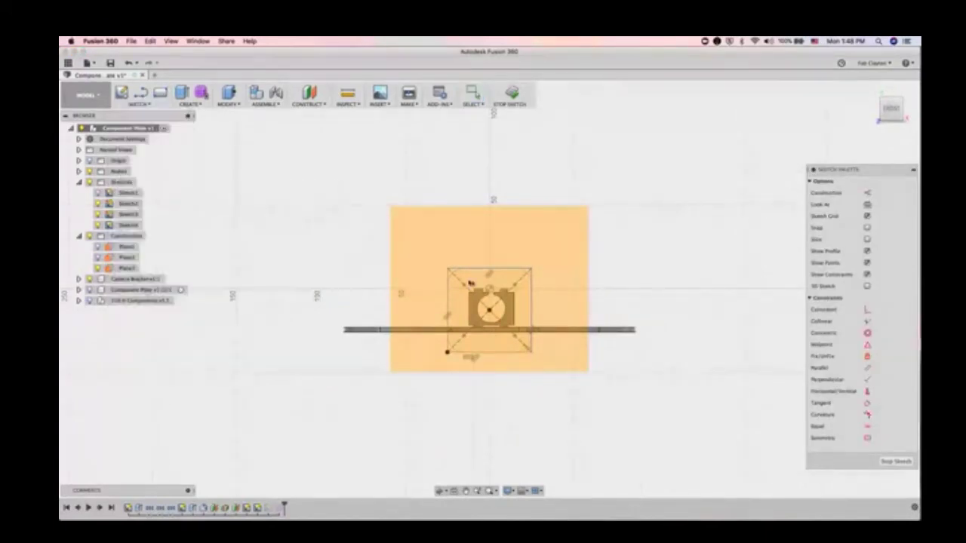
scroll(486, 287, up, 3)
scroll(489, 289, up, 3)
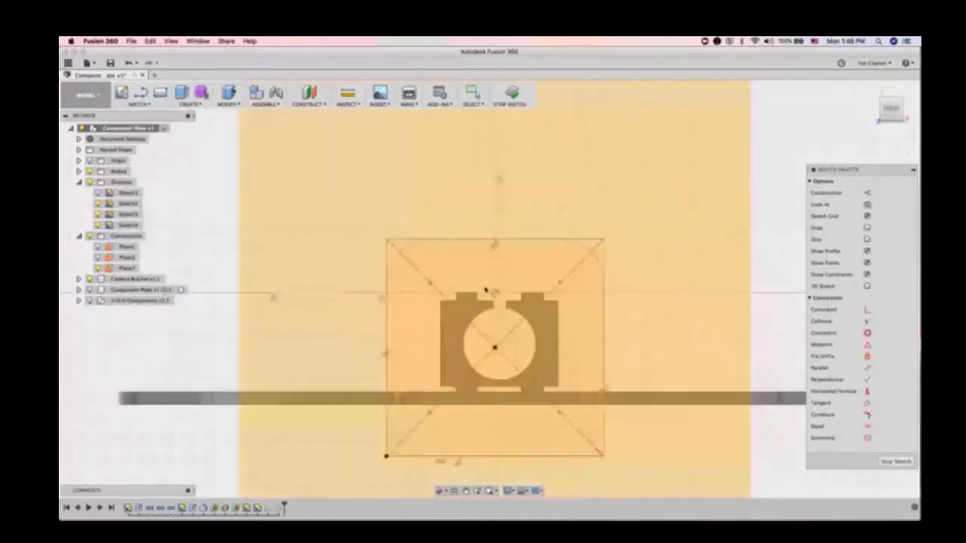
click(584, 241)
click(603, 262)
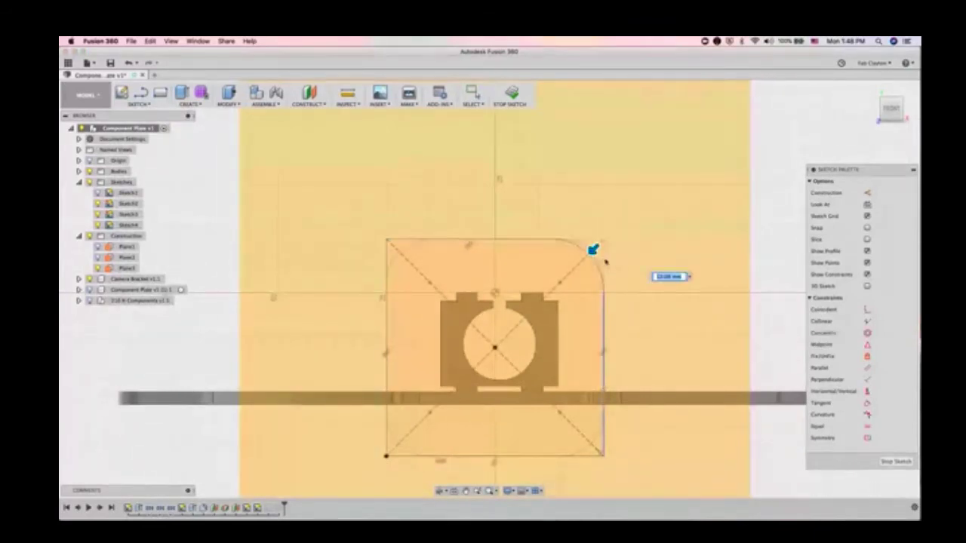
text(10)
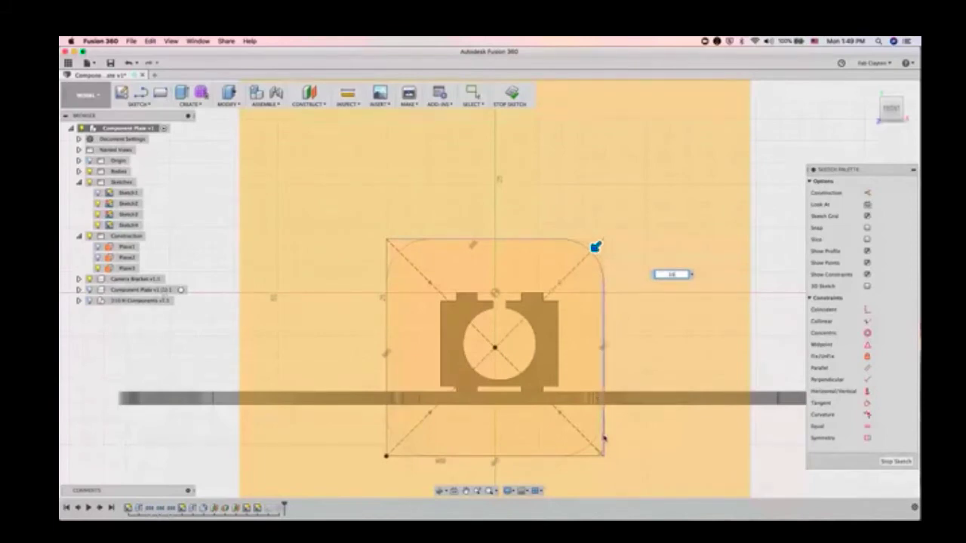
Step: Fillet the midplane square's two lower corners and its upper-left corner with the same 10 mm radius
click(604, 437)
click(583, 456)
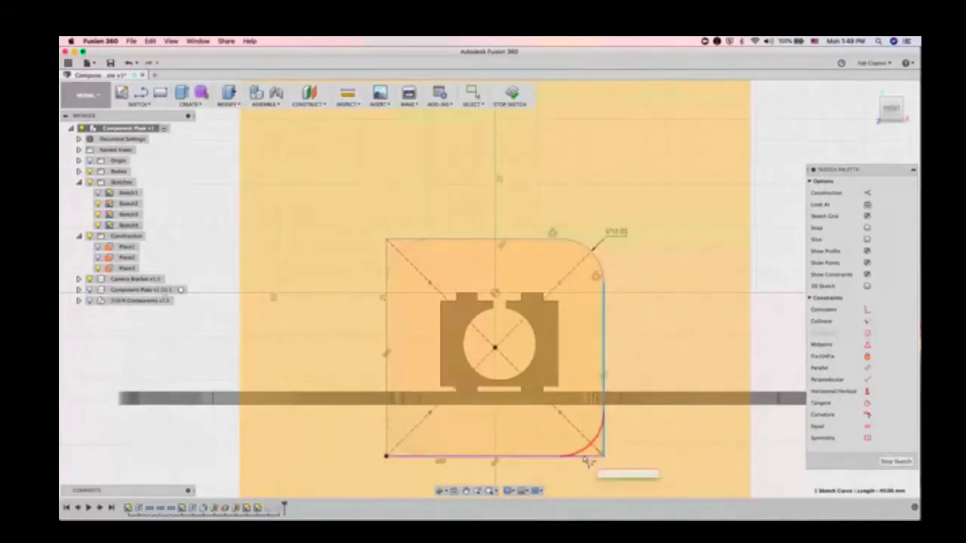
click(412, 455)
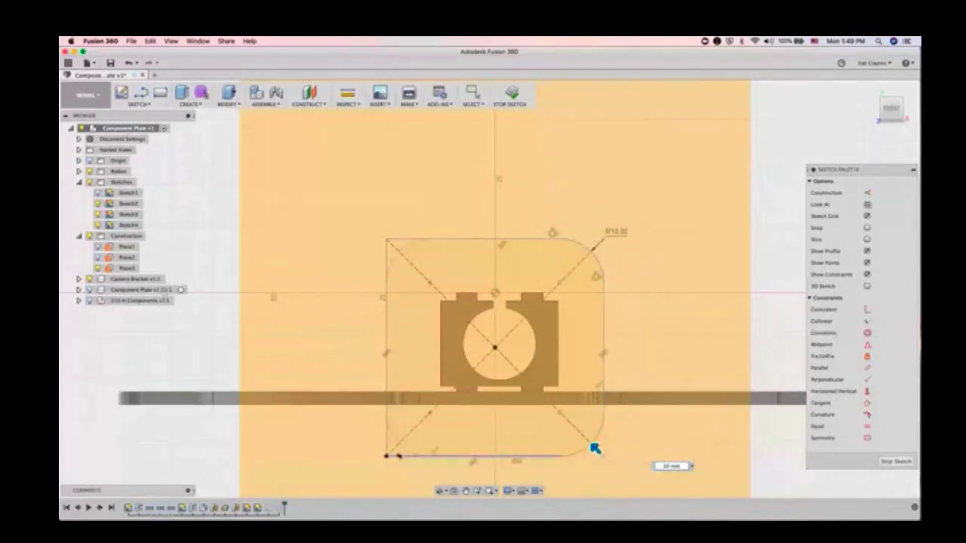
click(389, 446)
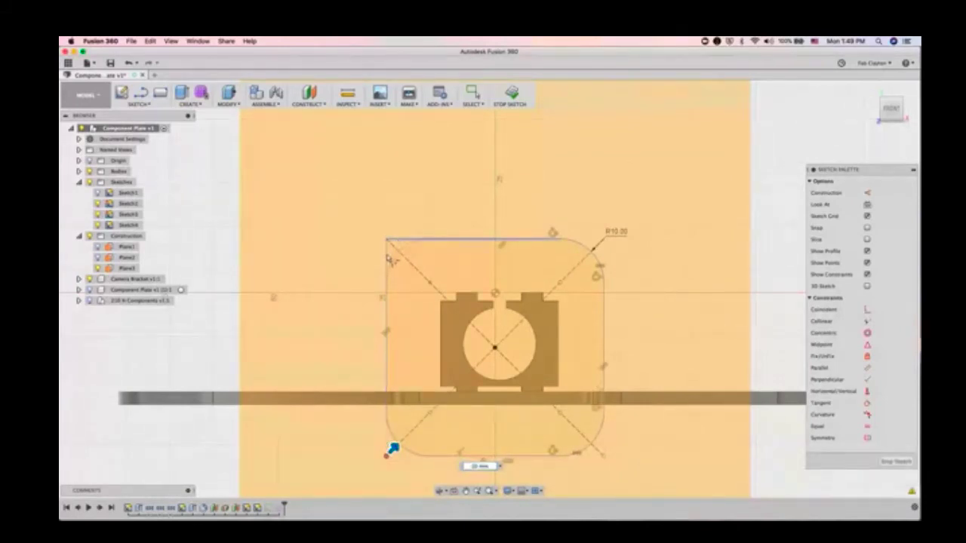
click(390, 244)
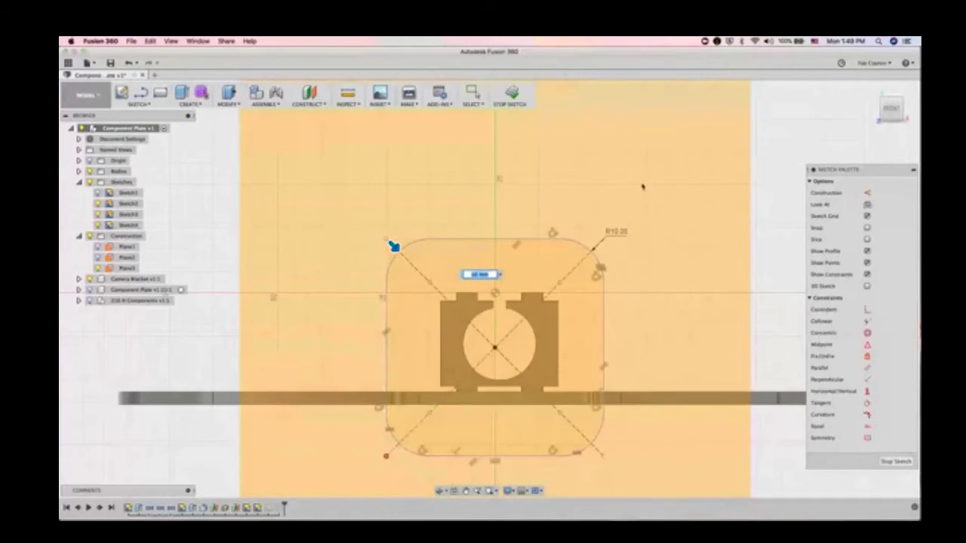
Step: Finish the circle sketch and create a new form to start sculpting
click(513, 92)
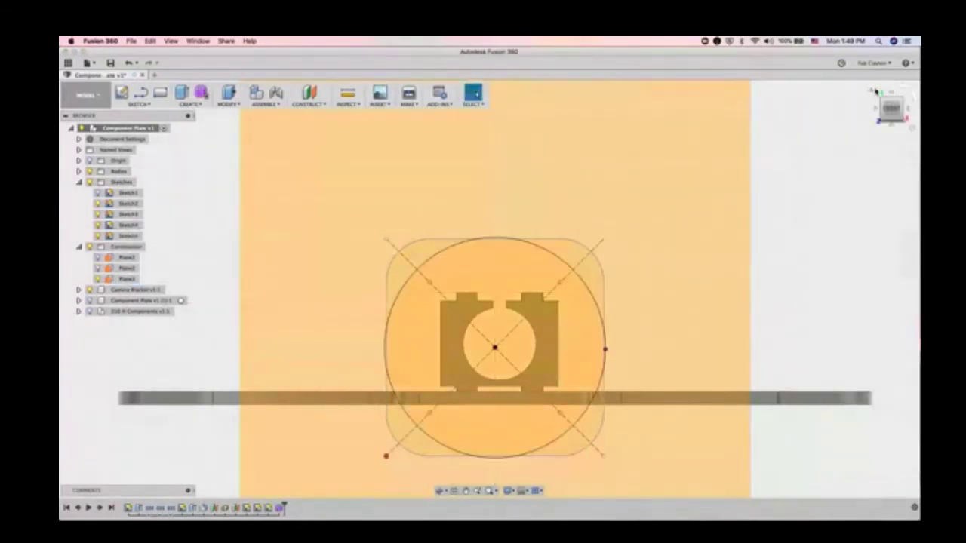
click(871, 90)
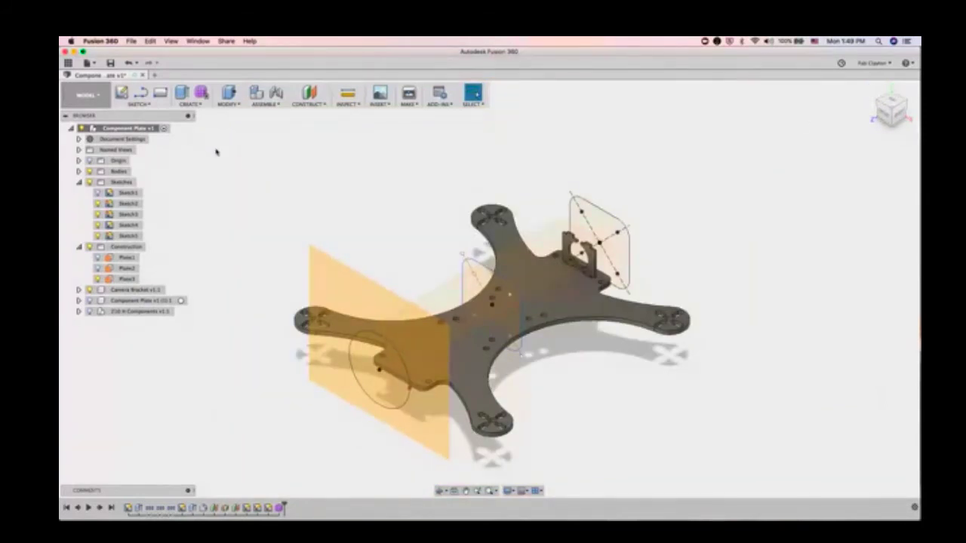
click(202, 93)
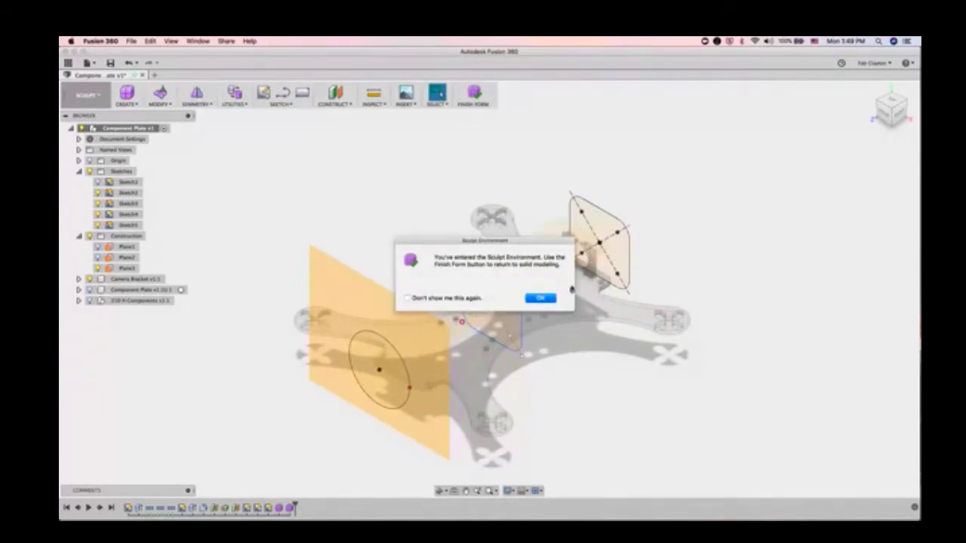
click(540, 299)
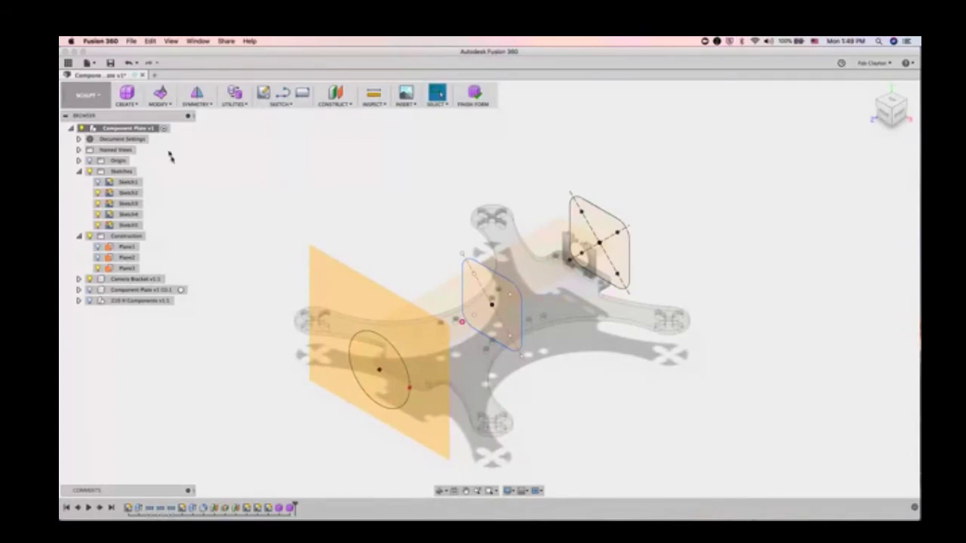
Step: Loft from the camera-bracket rounded square through the middle rounded square to the circle, with 4 faces along the length, as a new body
click(125, 104)
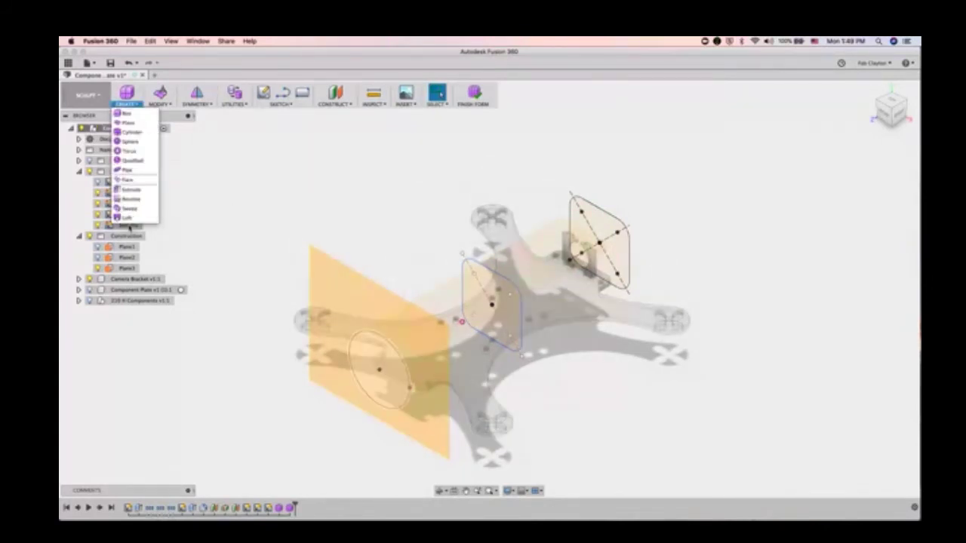
click(127, 218)
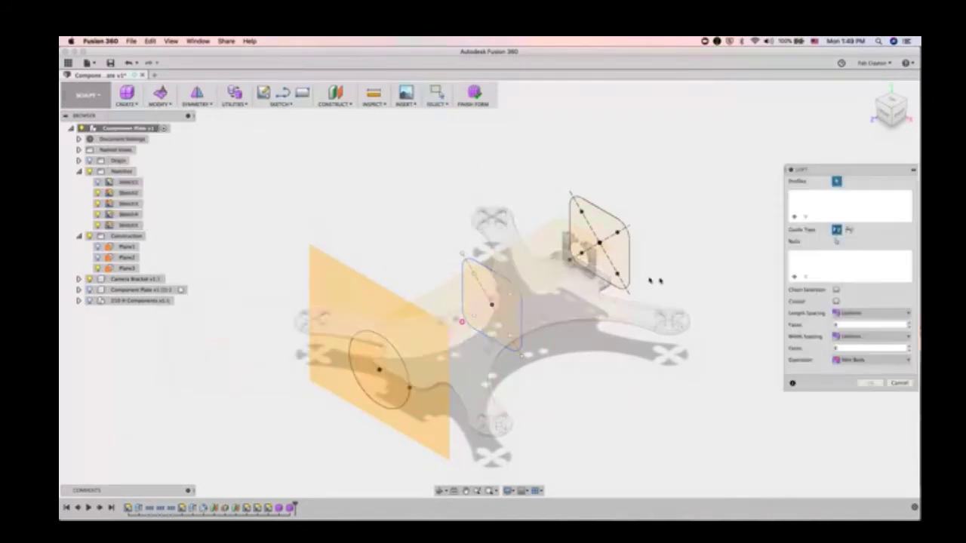
click(604, 236)
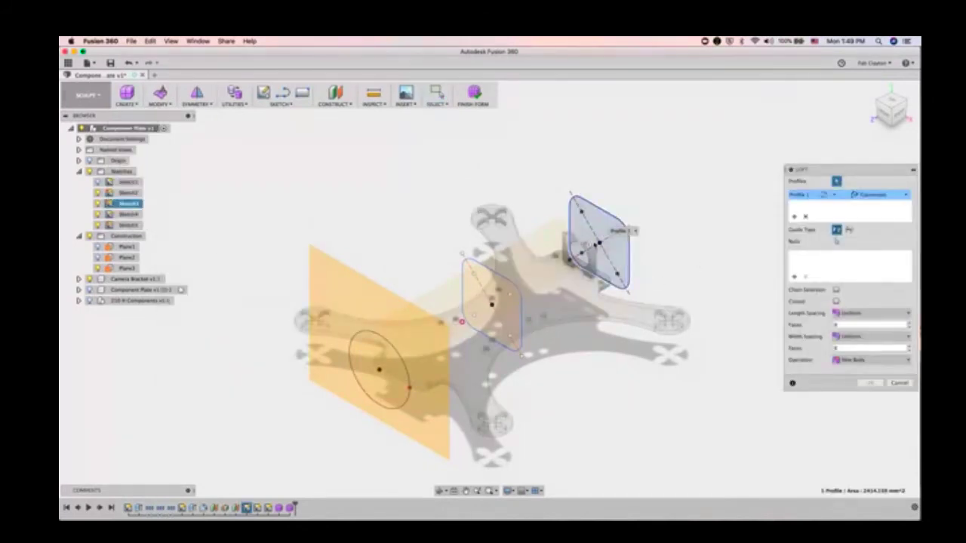
click(513, 326)
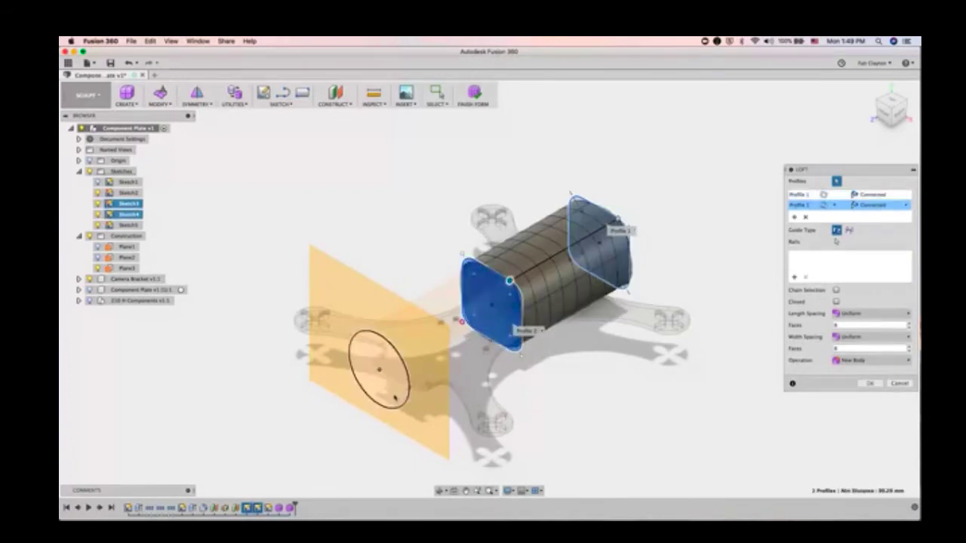
click(390, 404)
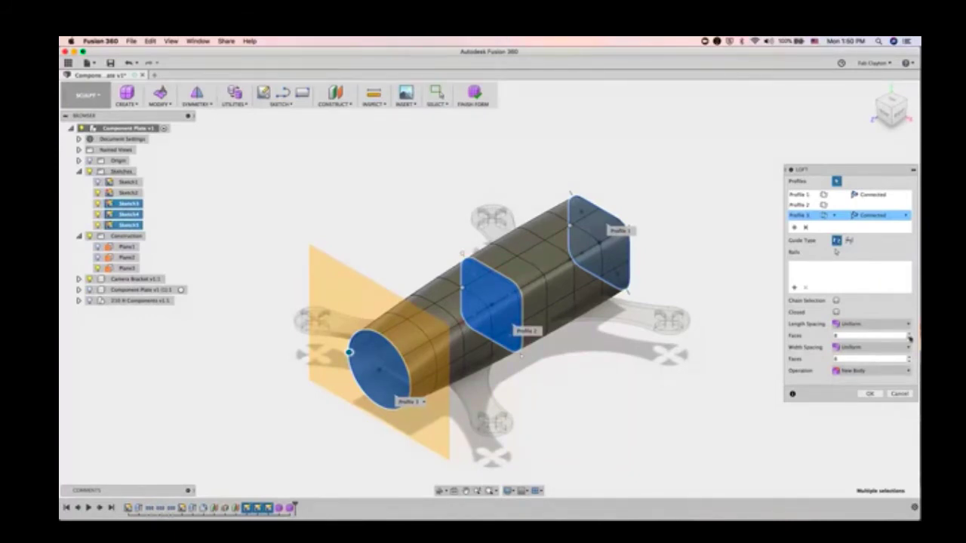
click(853, 334)
text(4)
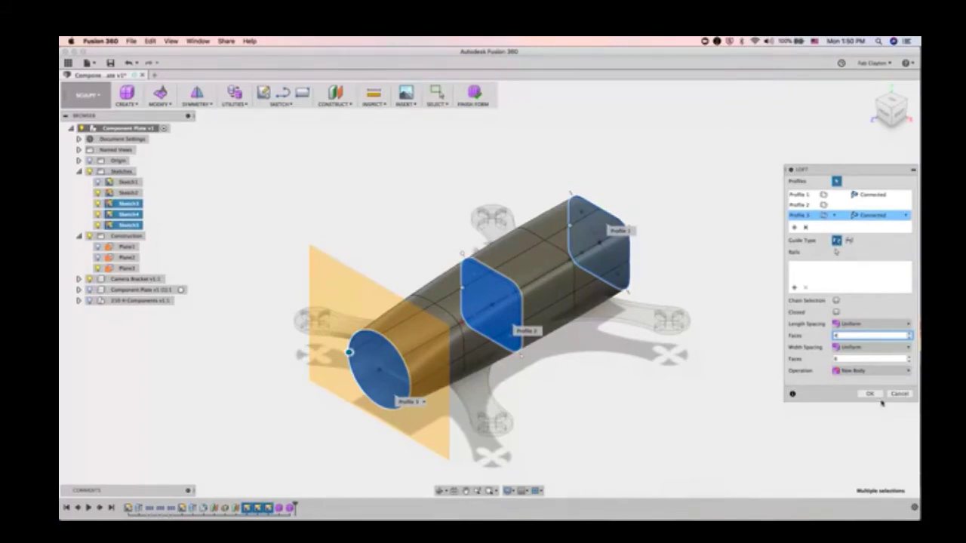
key(Return)
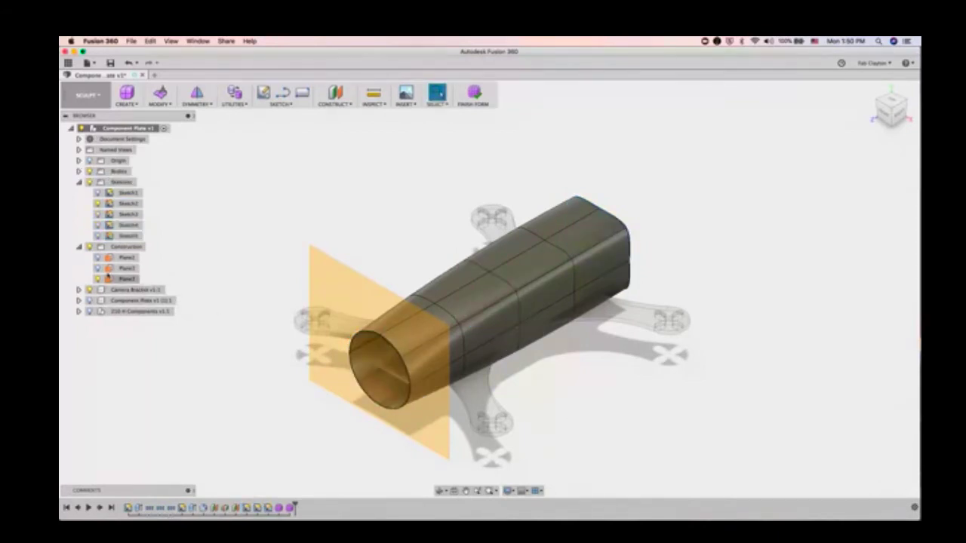
Step: Hide construction plane Plane3 at the circular end of the loft
click(100, 279)
click(97, 278)
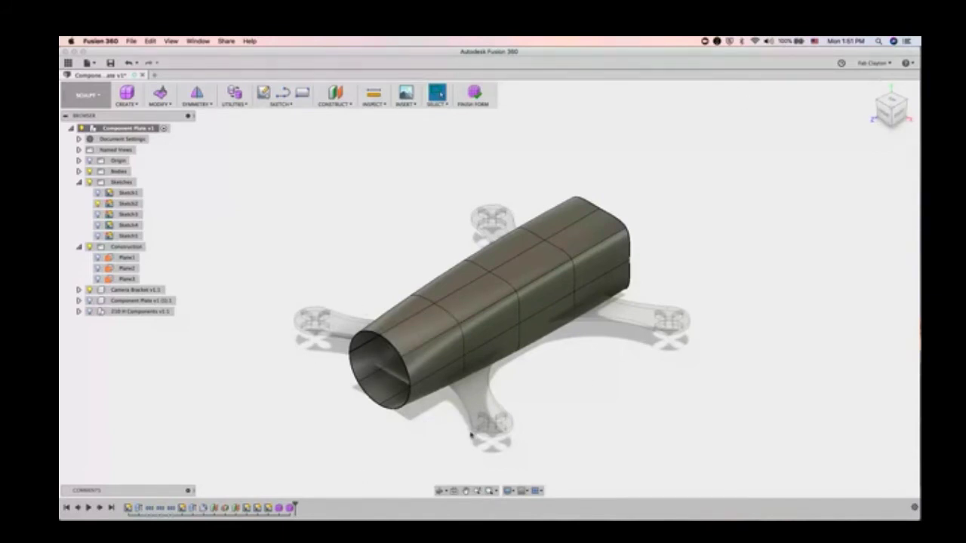
click(441, 490)
drag(339, 214, 423, 212)
key(Escape)
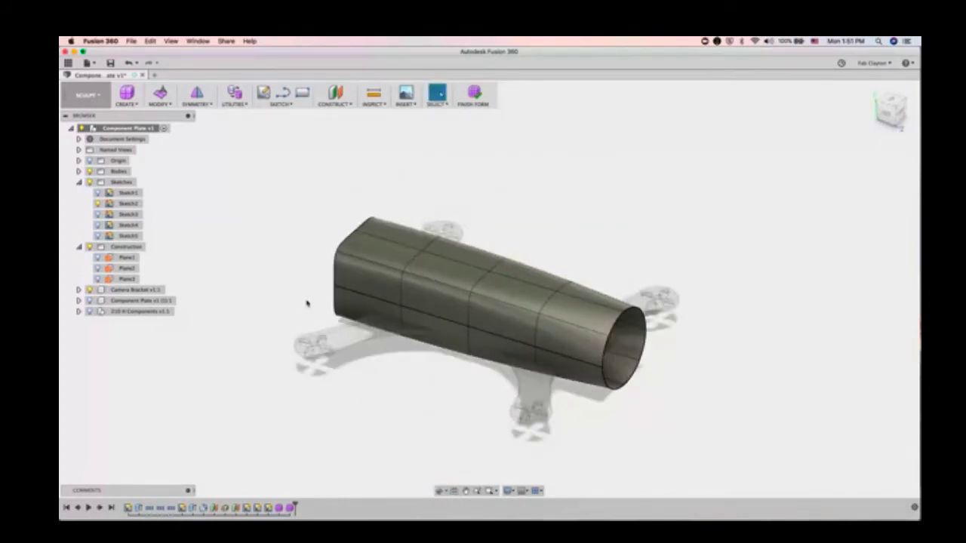
drag(304, 238, 455, 370)
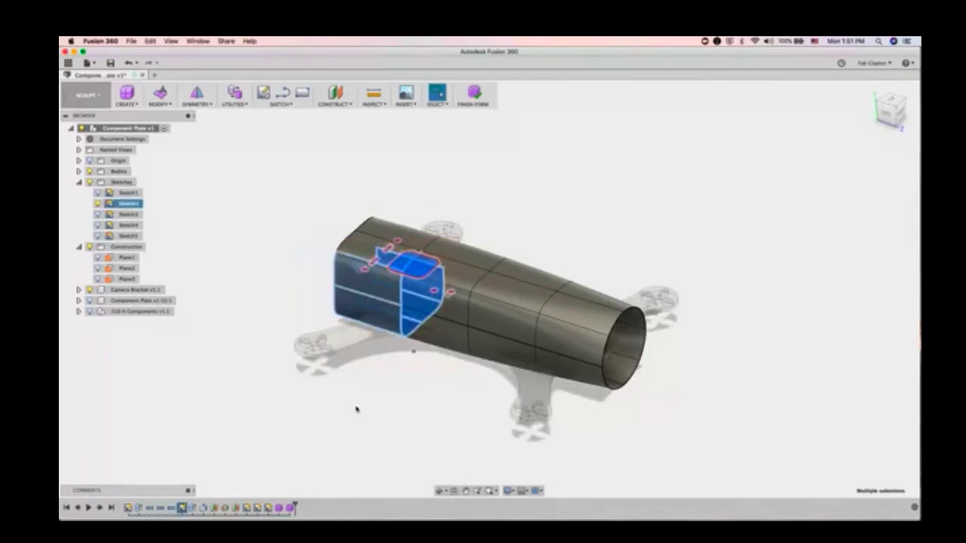
click(388, 373)
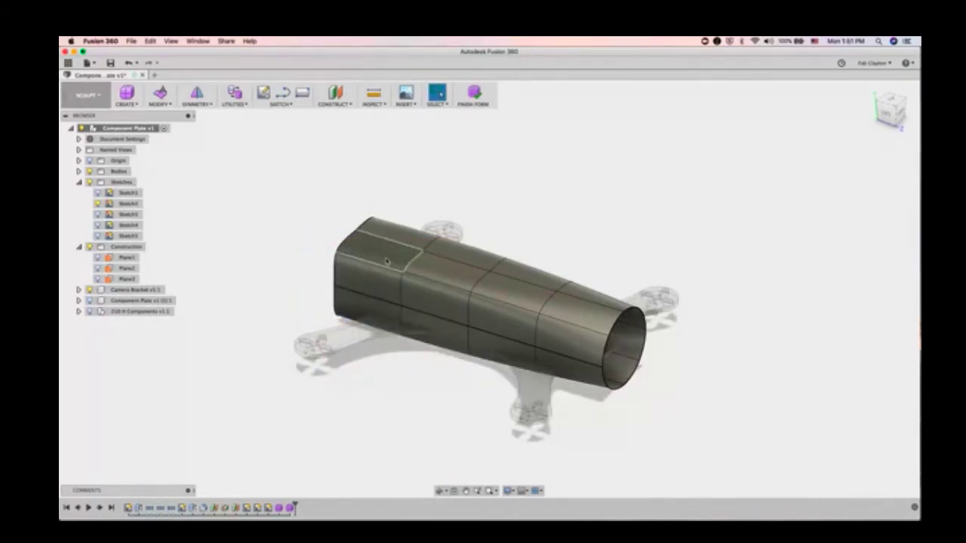
click(386, 262)
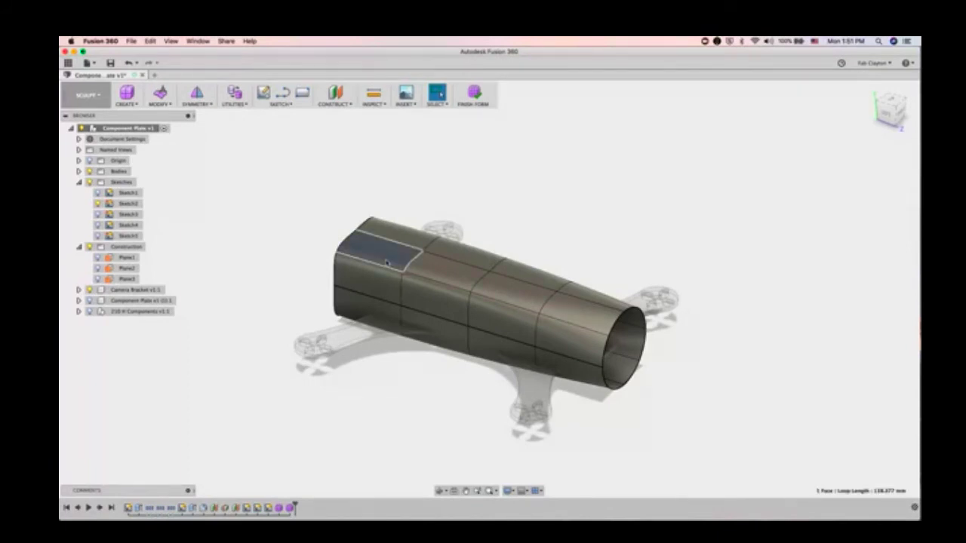
scroll(387, 262, up, 4)
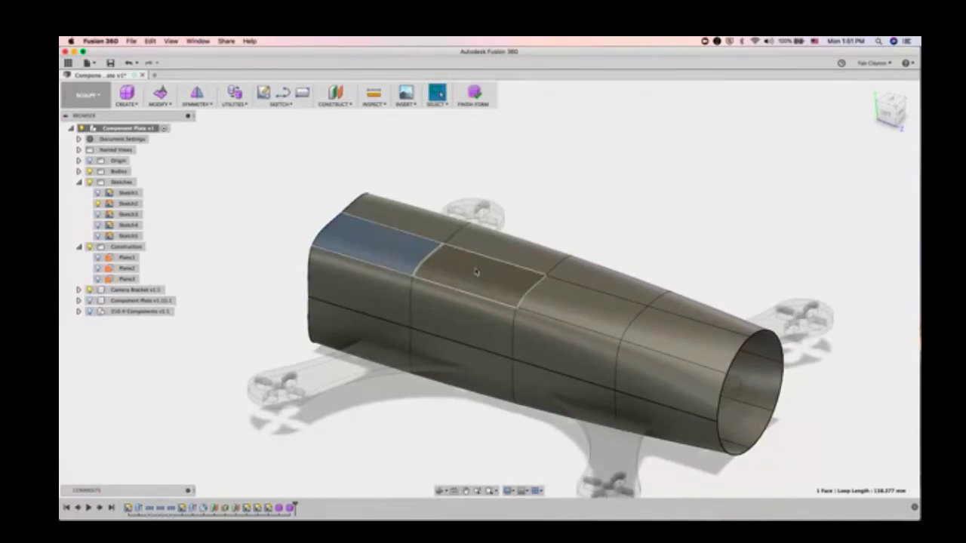
click(498, 279)
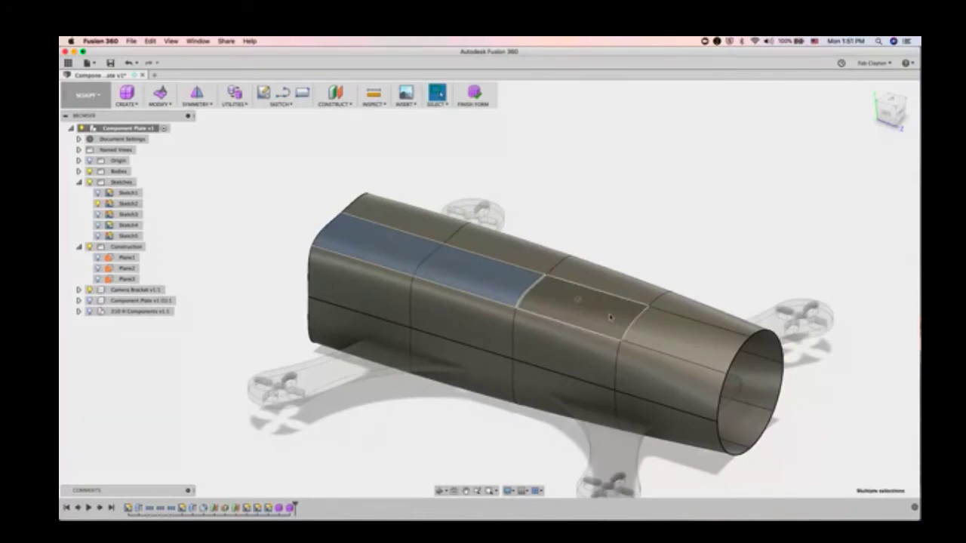
key(Escape)
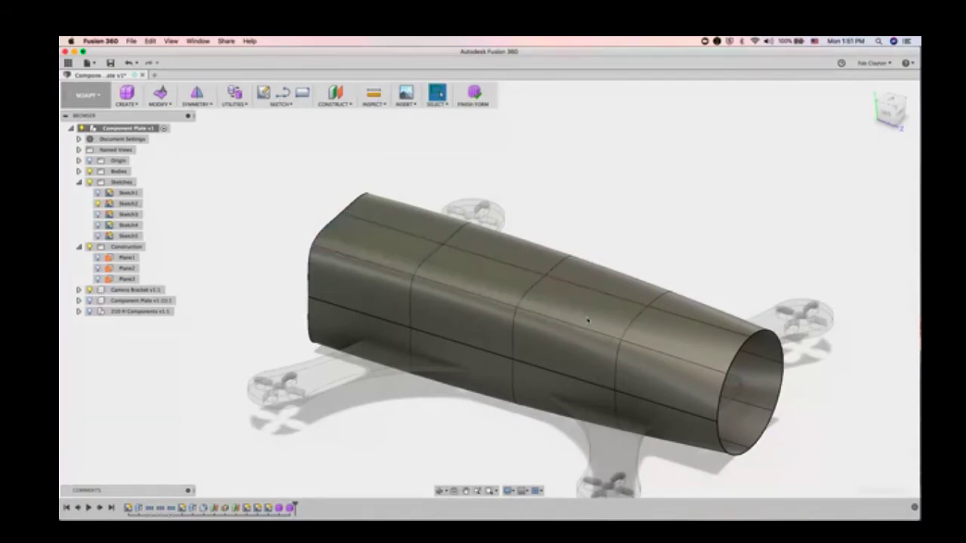
Step: Delete all faces on one lengthwise half of the lofted body, including its top, side and underside rows
click(371, 250)
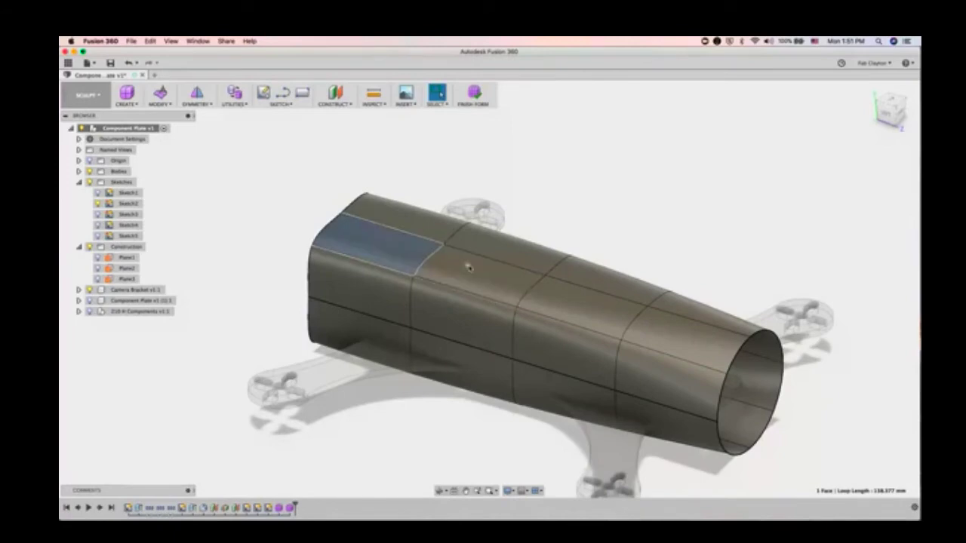
shift+click(494, 275)
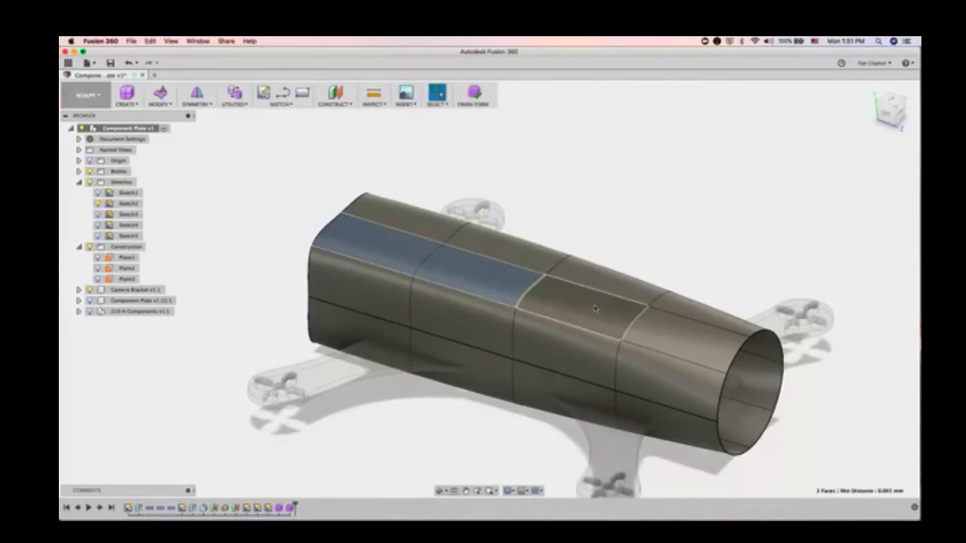
shift+click(572, 302)
shift+click(710, 344)
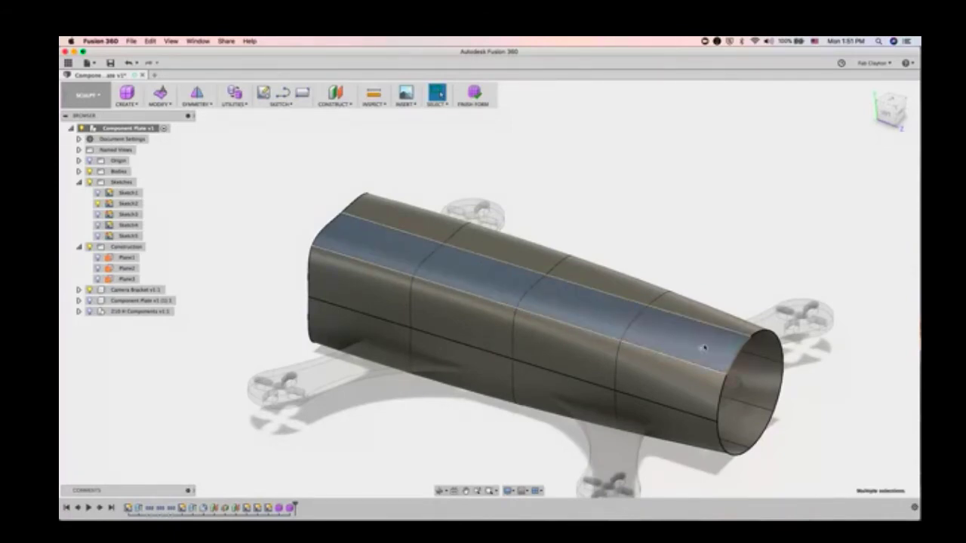
shift+click(699, 385)
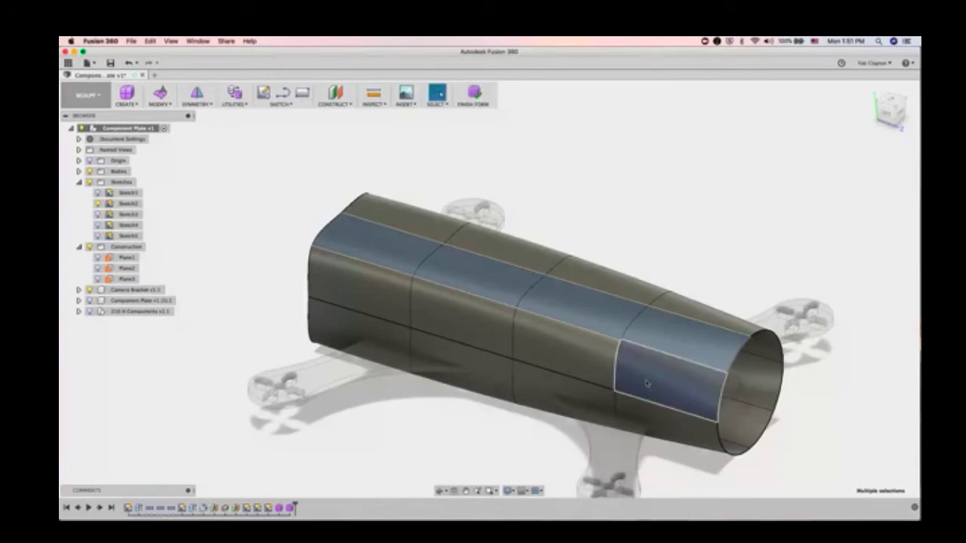
shift+click(596, 379)
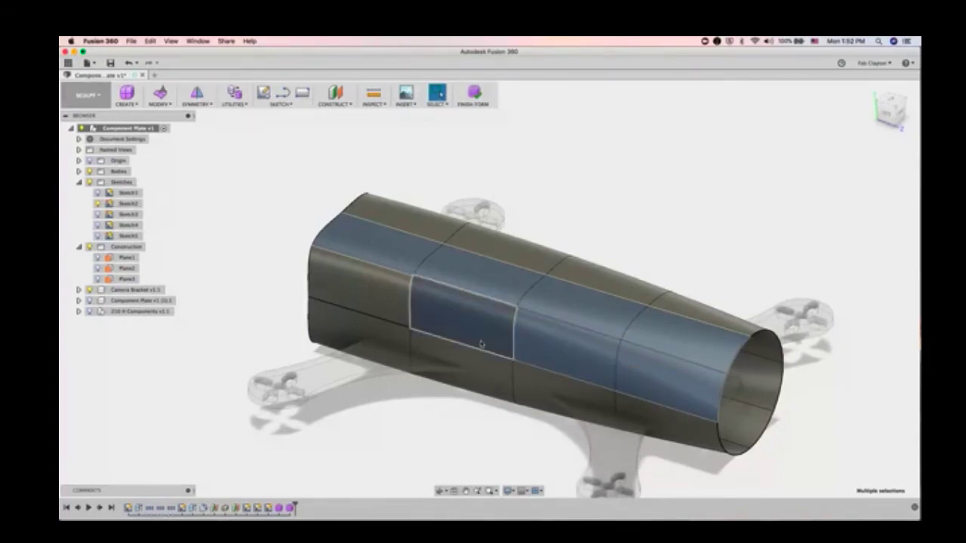
shift+click(468, 320)
shift+click(364, 304)
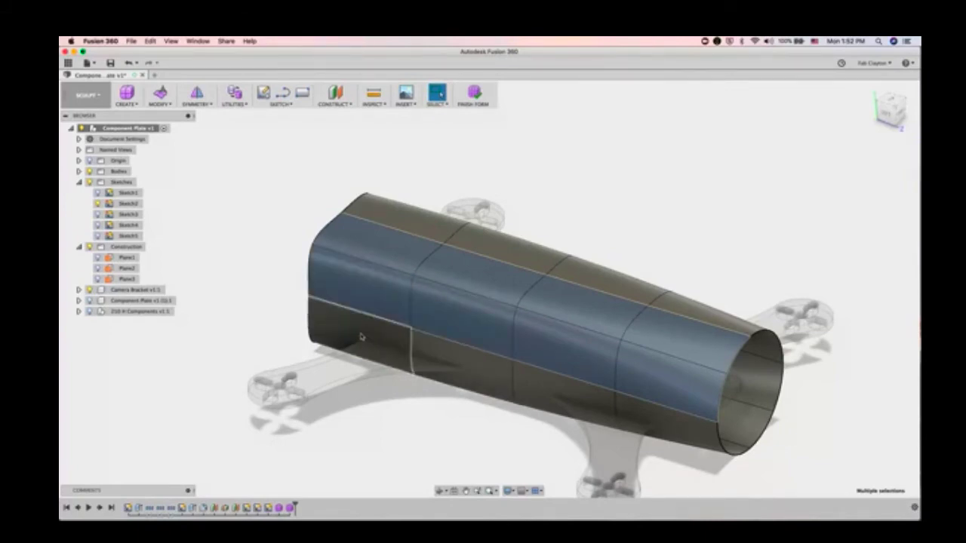
shift+click(361, 336)
shift+click(463, 360)
shift+click(553, 381)
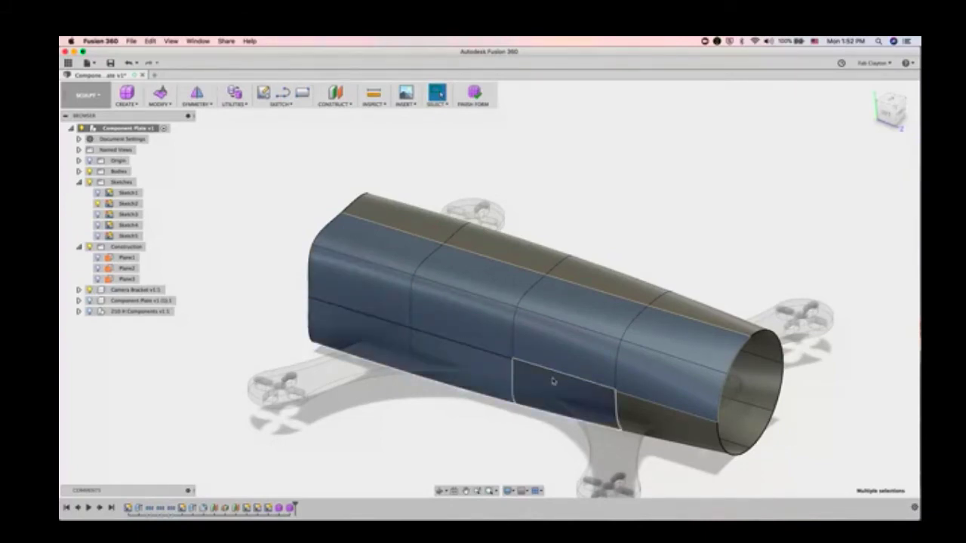
shift+click(659, 413)
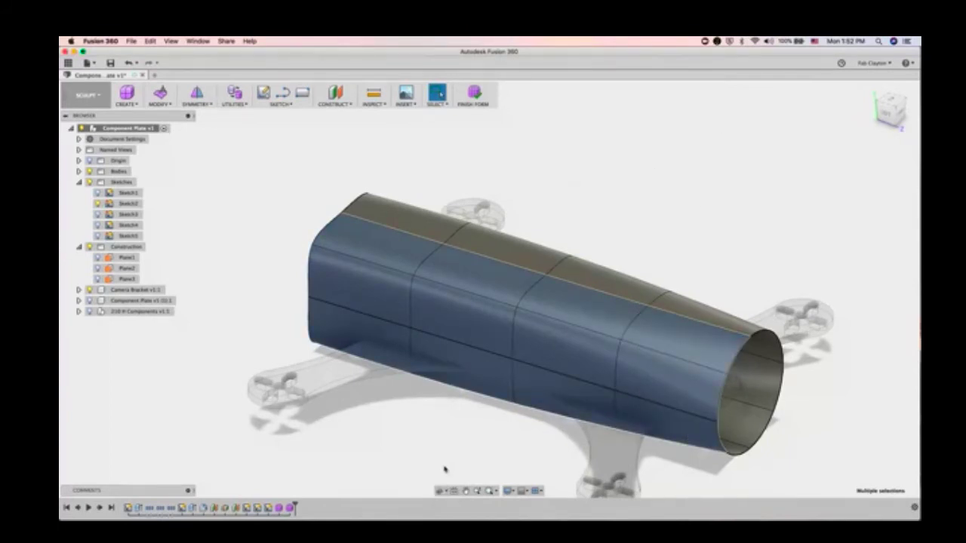
click(442, 491)
drag(445, 470, 483, 400)
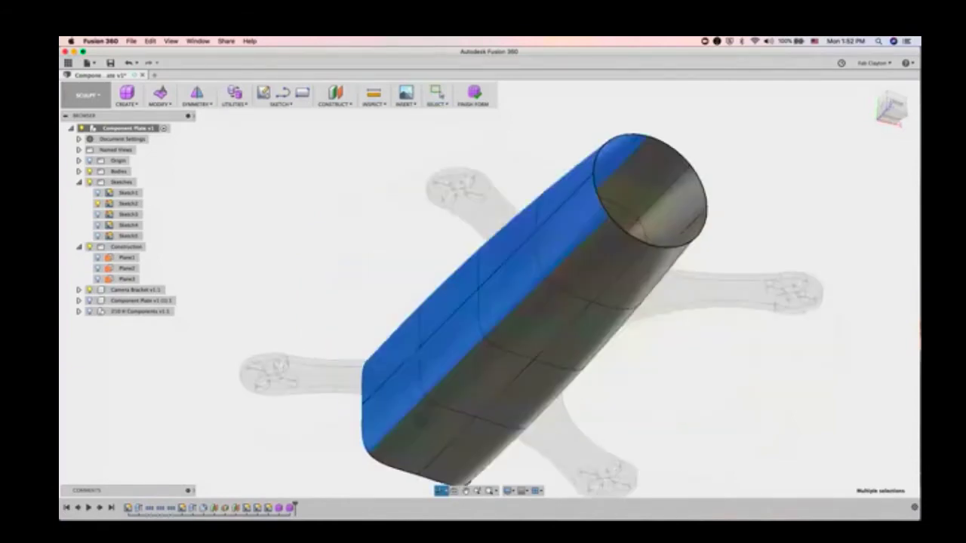
key(Escape)
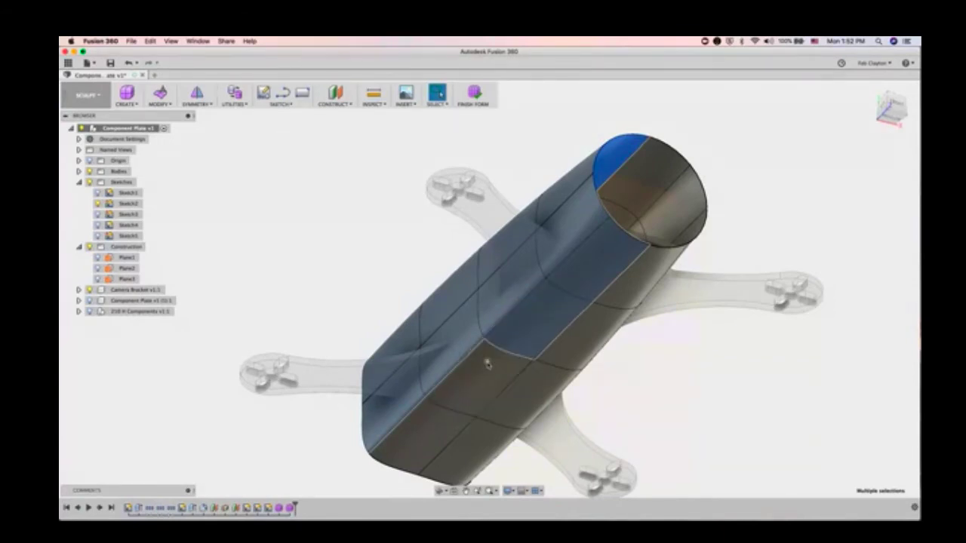
shift+click(472, 412)
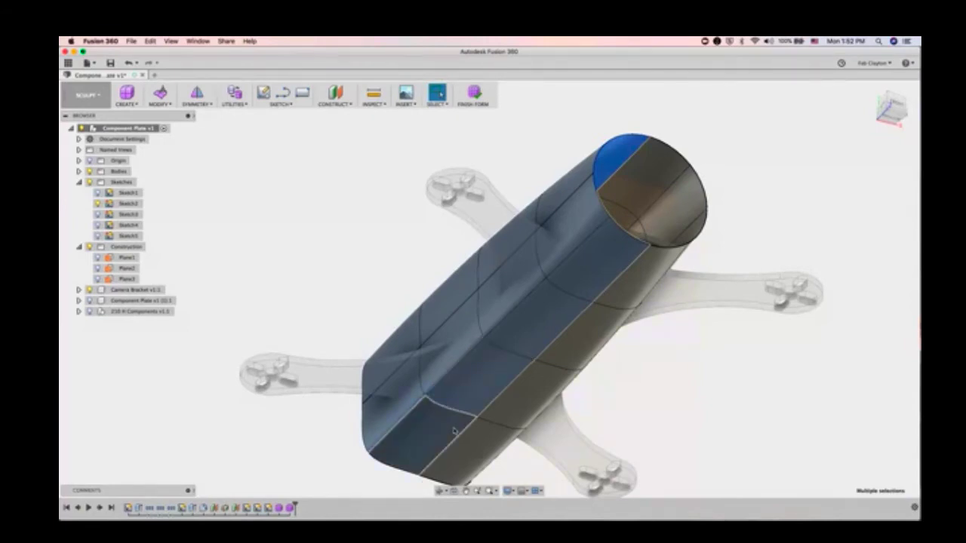
shift+click(444, 431)
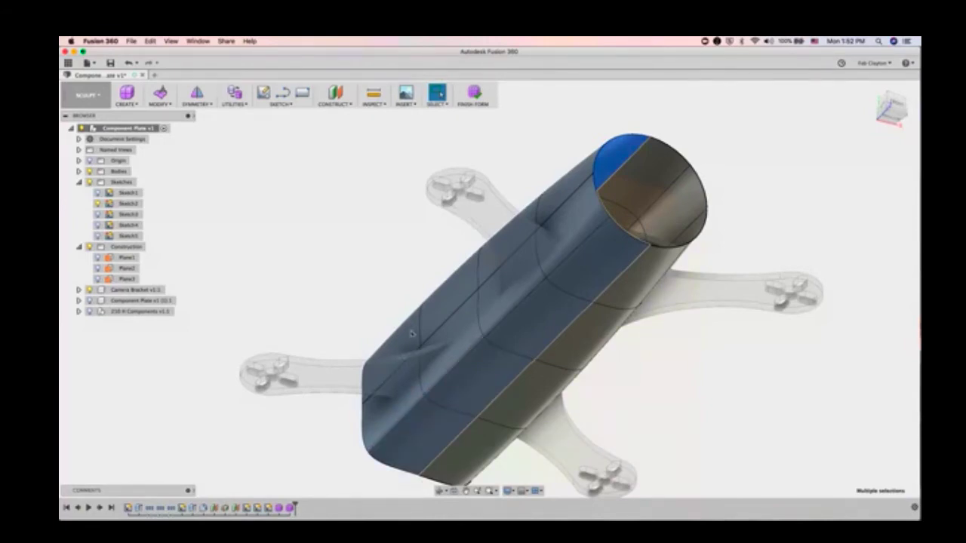
key(Delete)
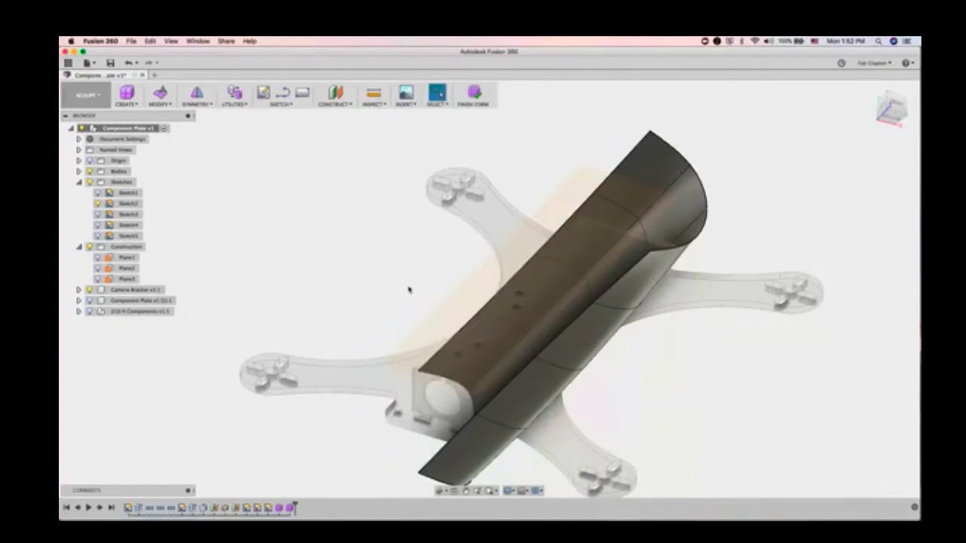
Step: Start a cylinder with a 25 mm diameter base circle centred on the motor-mount hole of the arm near the canopy's circular end
click(871, 89)
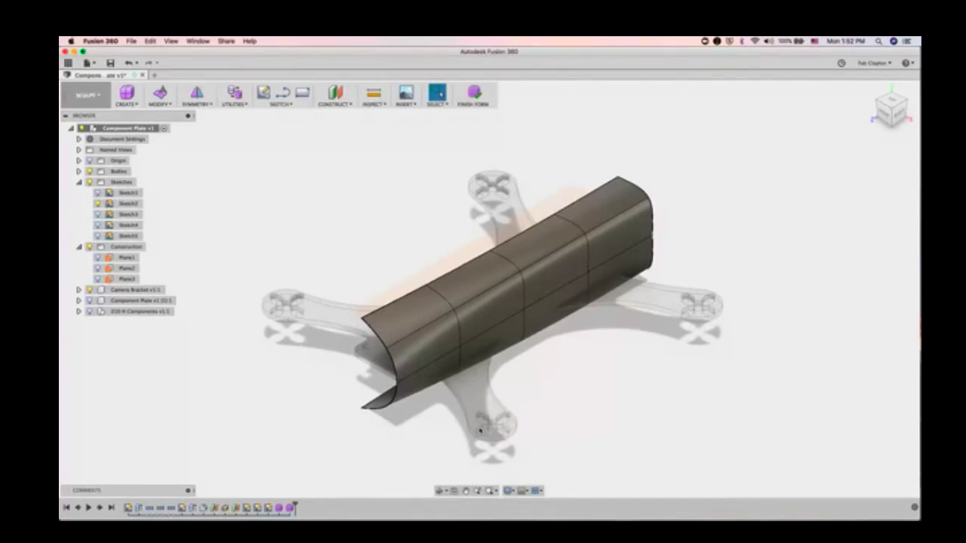
click(124, 106)
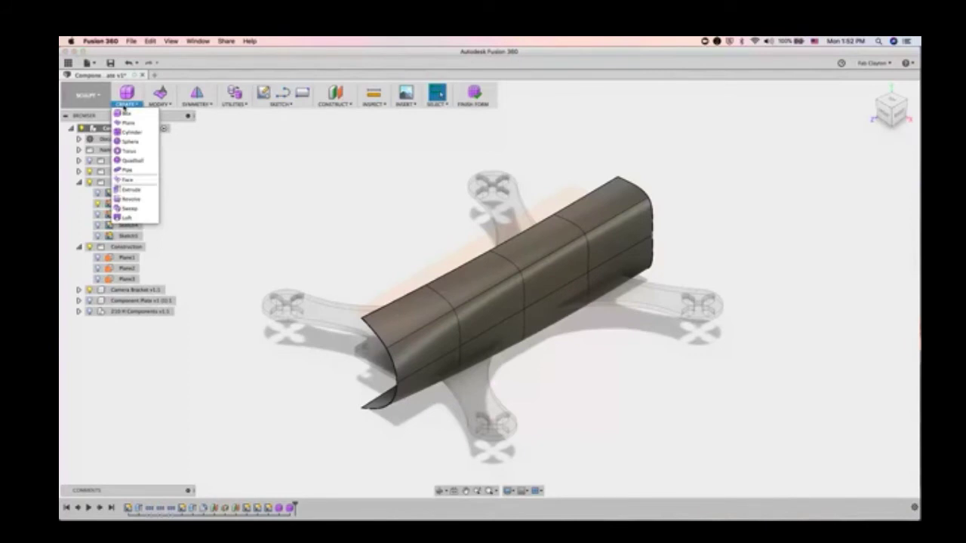
click(129, 132)
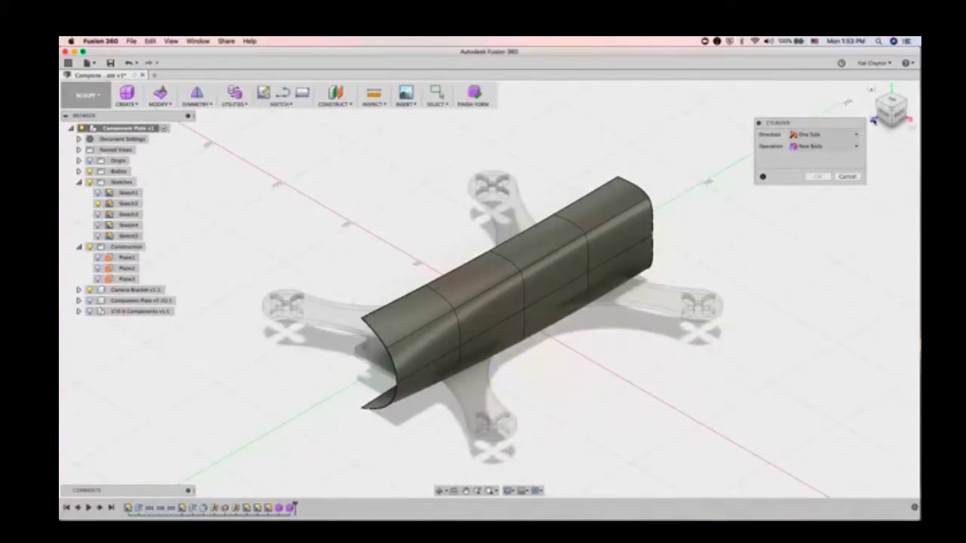
click(894, 103)
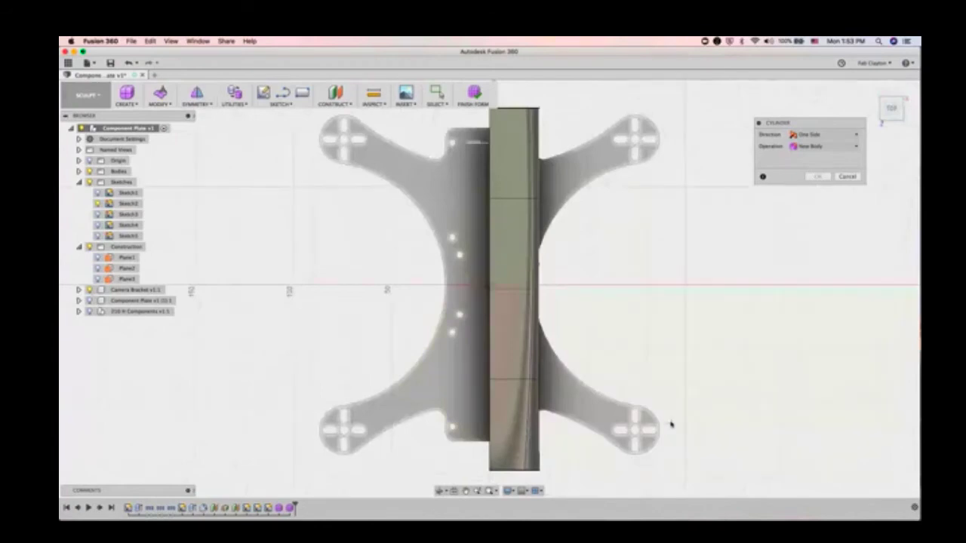
scroll(669, 423, up, 5)
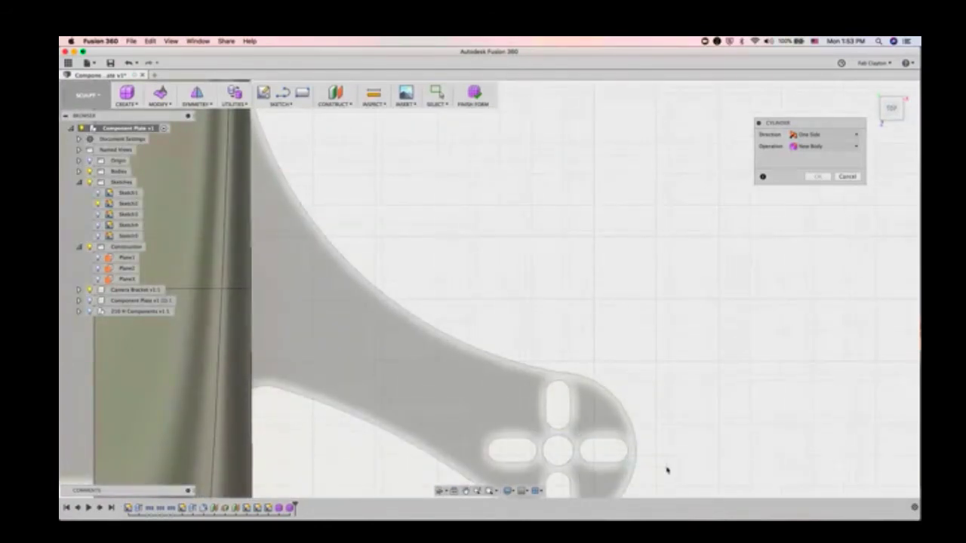
middle_drag(668, 461, 667, 363)
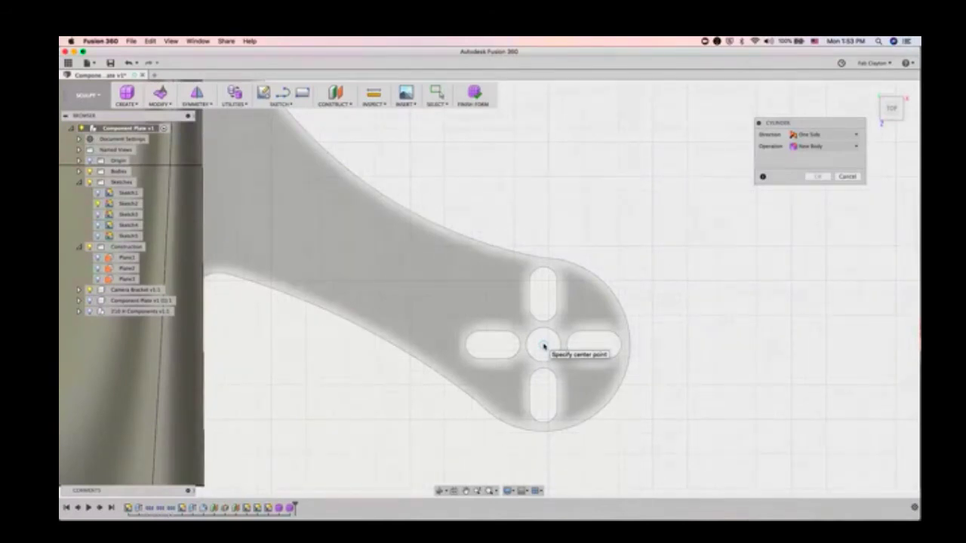
click(544, 346)
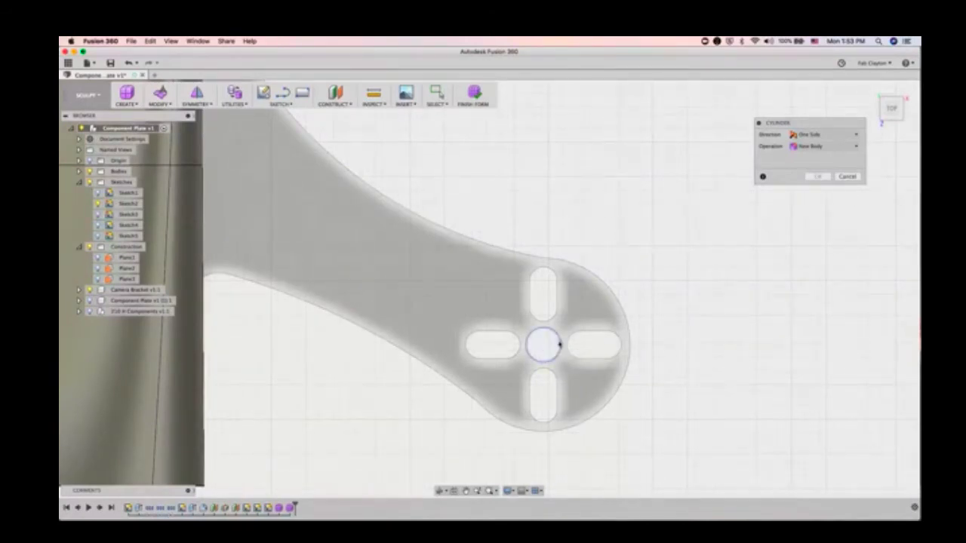
scroll(557, 347, up, 6)
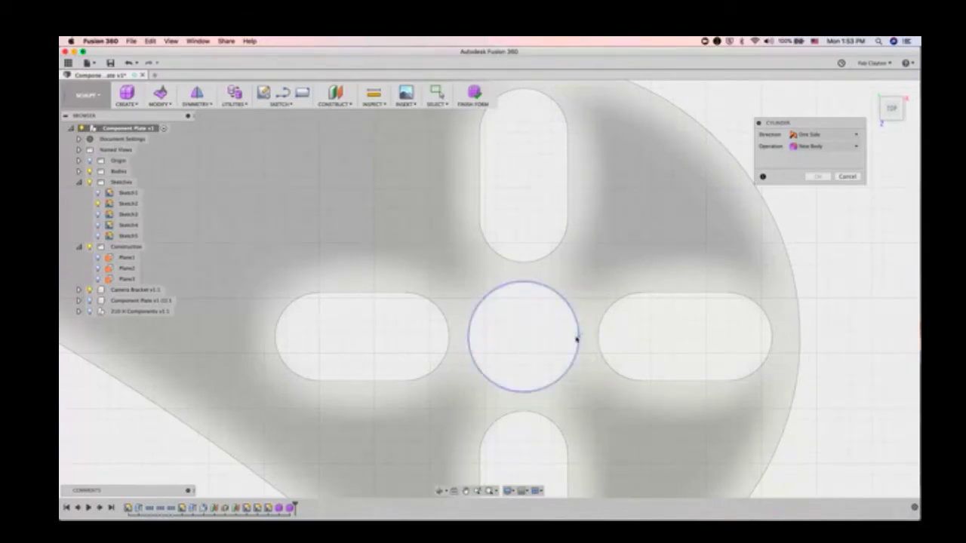
click(524, 339)
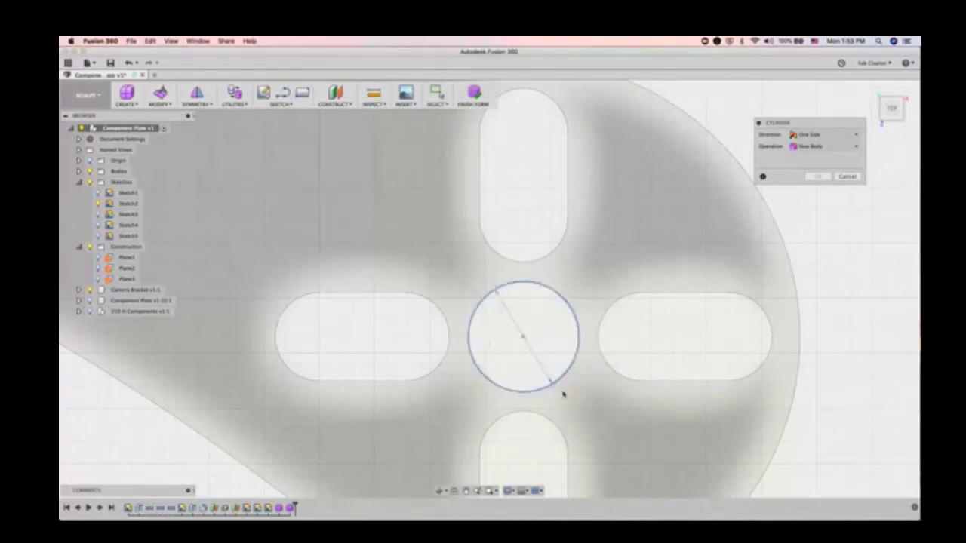
click(783, 432)
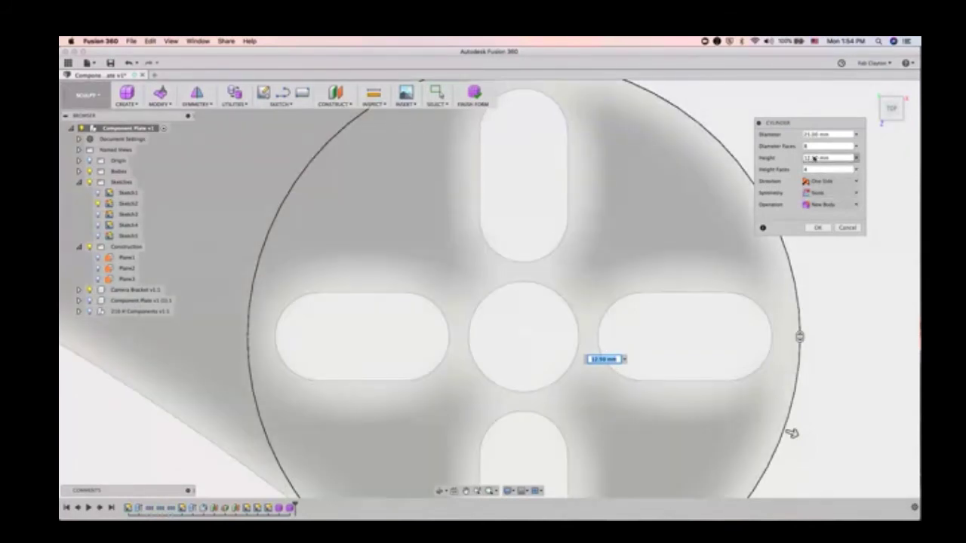
Step: Set the cylinder's height to 15 mm with 3 height faces and create it as a new body
click(810, 157)
drag(818, 157, 781, 162)
text(15 mm)
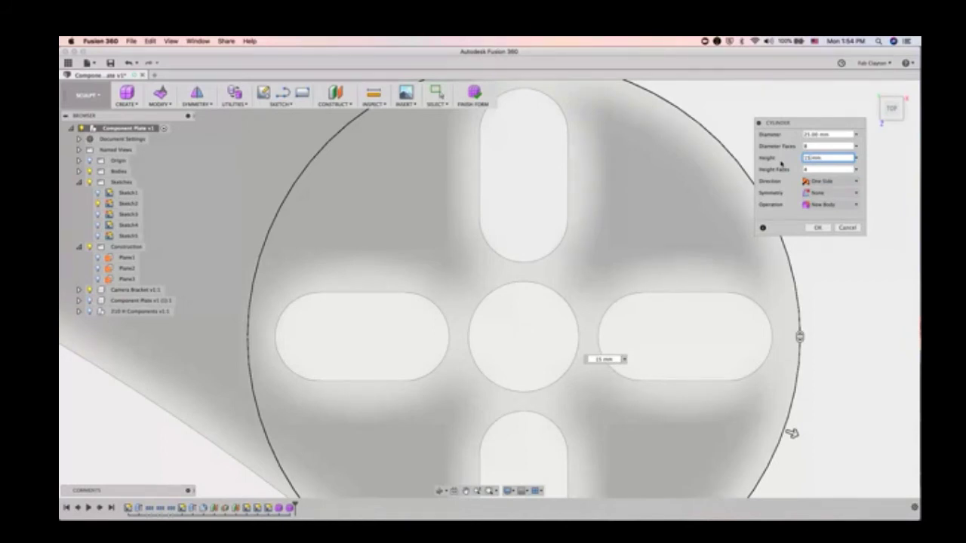
click(835, 168)
key(BackSpace)
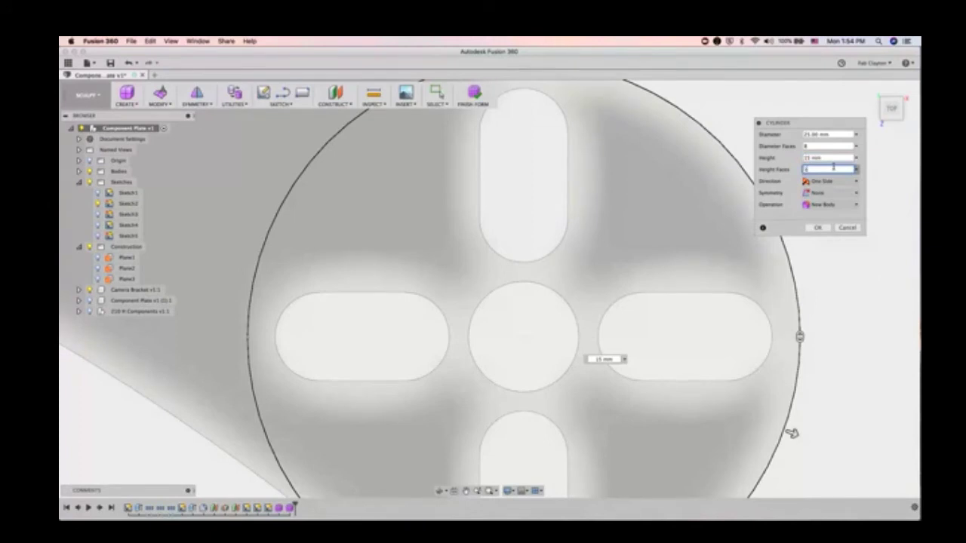
click(869, 91)
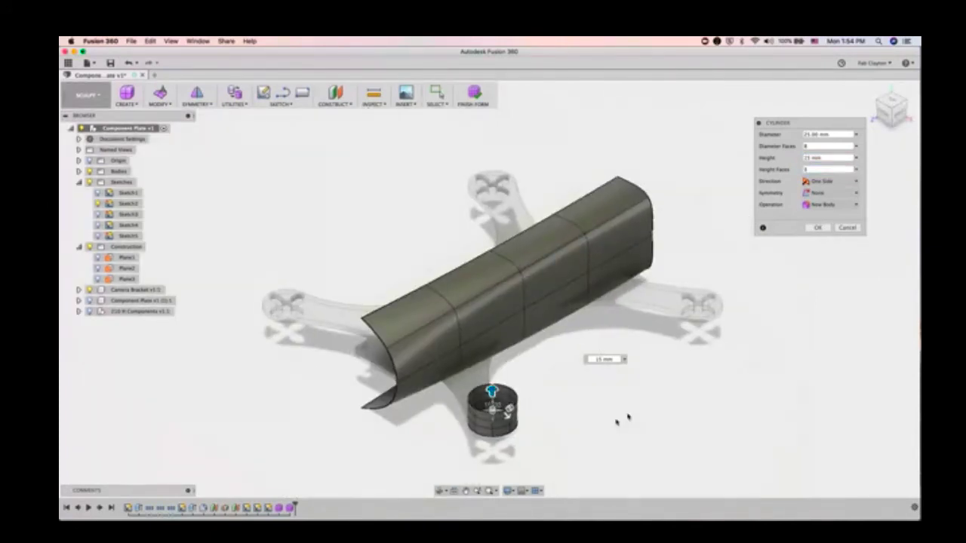
click(811, 170)
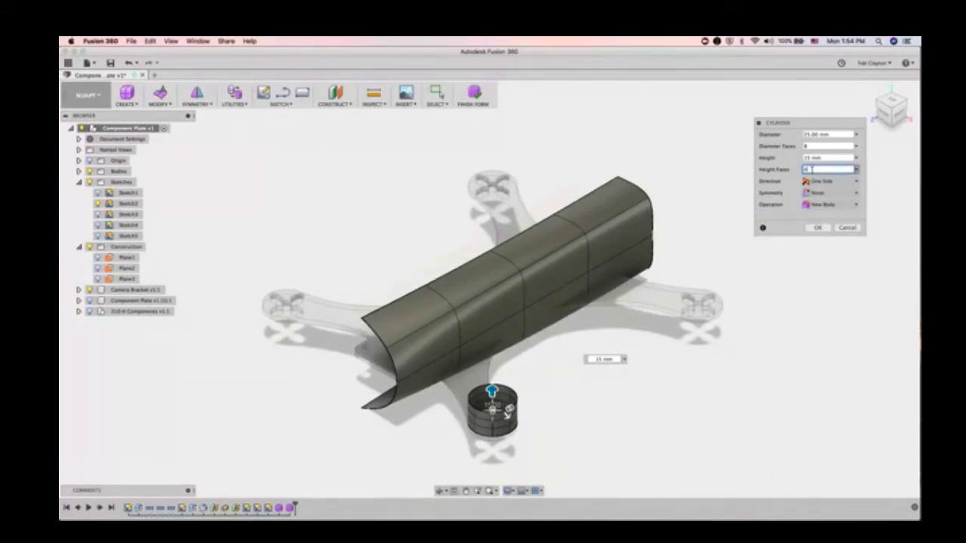
scroll(528, 438, up, 5)
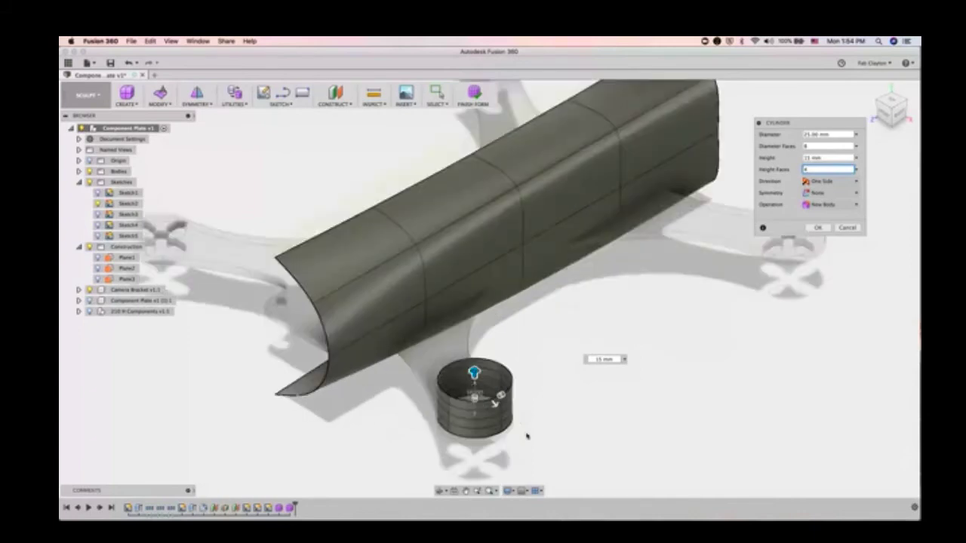
scroll(529, 440, up, 2)
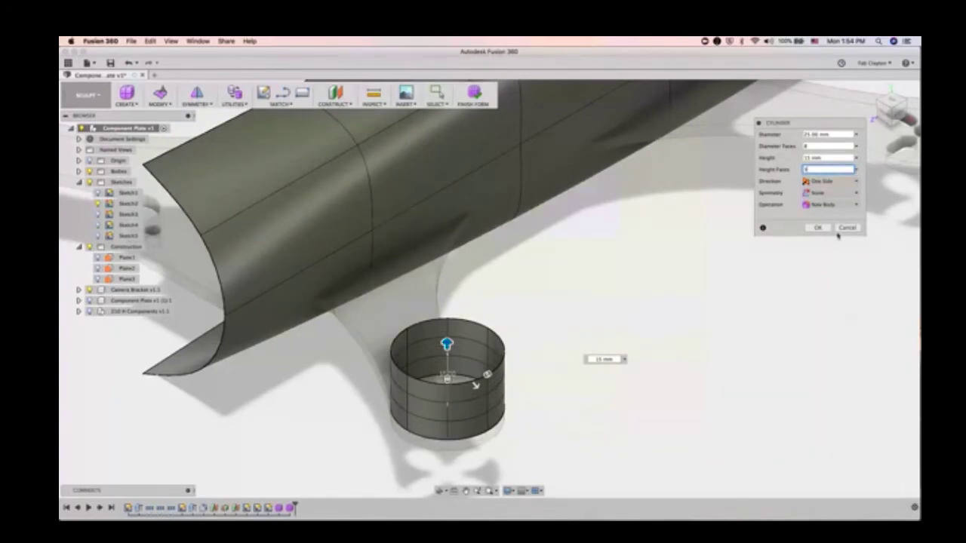
click(817, 228)
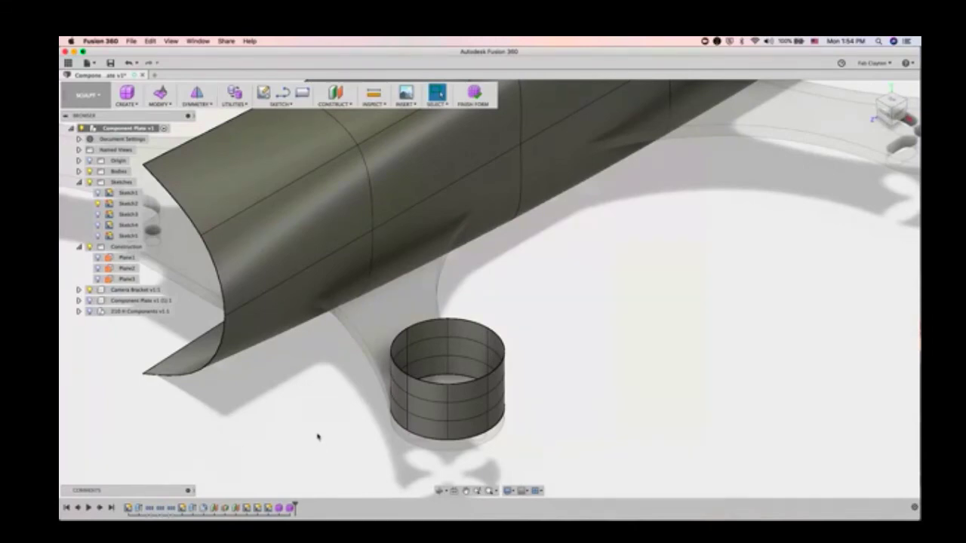
Step: Select the entire motor-mount cylinder and move its body -4 mm along Y
scroll(317, 438, up, 3)
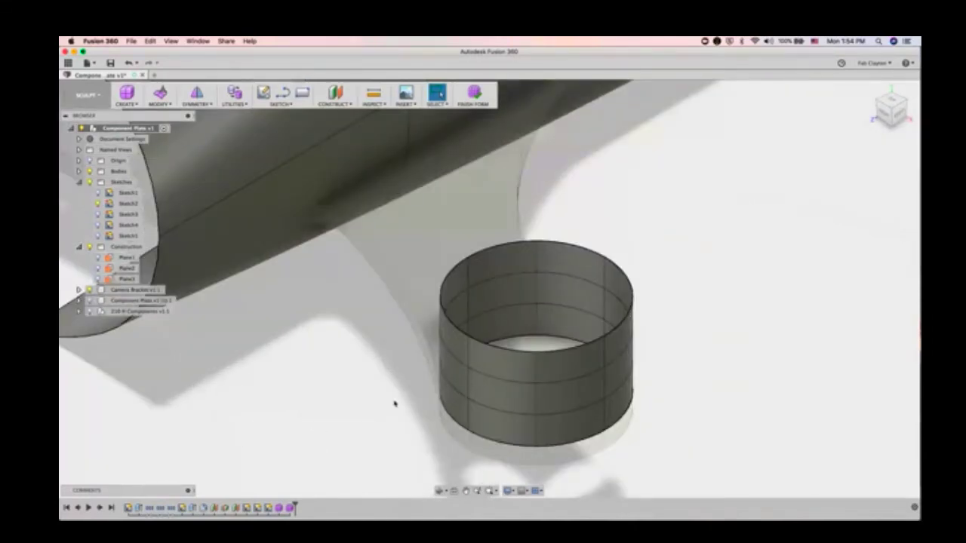
scroll(333, 359, down, 3)
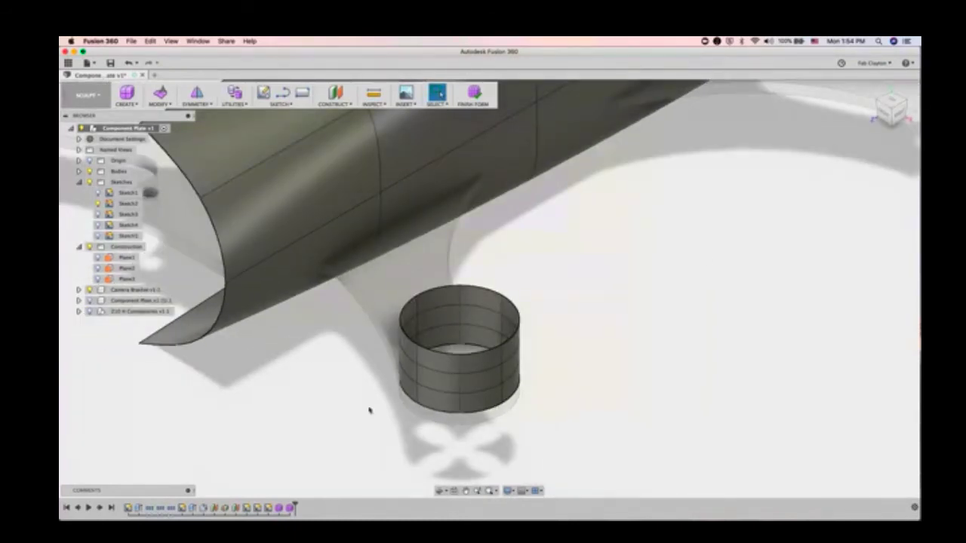
drag(597, 253, 386, 451)
drag(597, 252, 654, 317)
drag(390, 427, 623, 270)
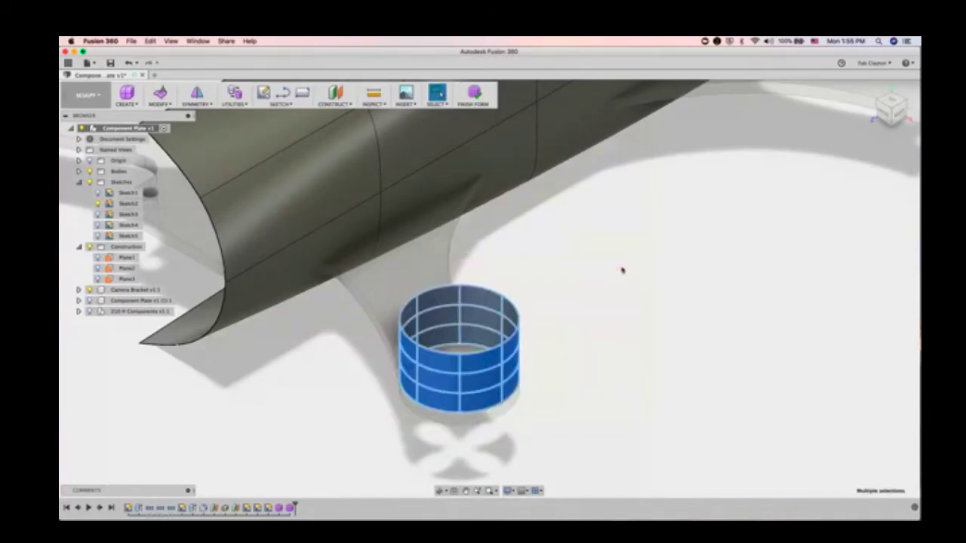
right_click(544, 304)
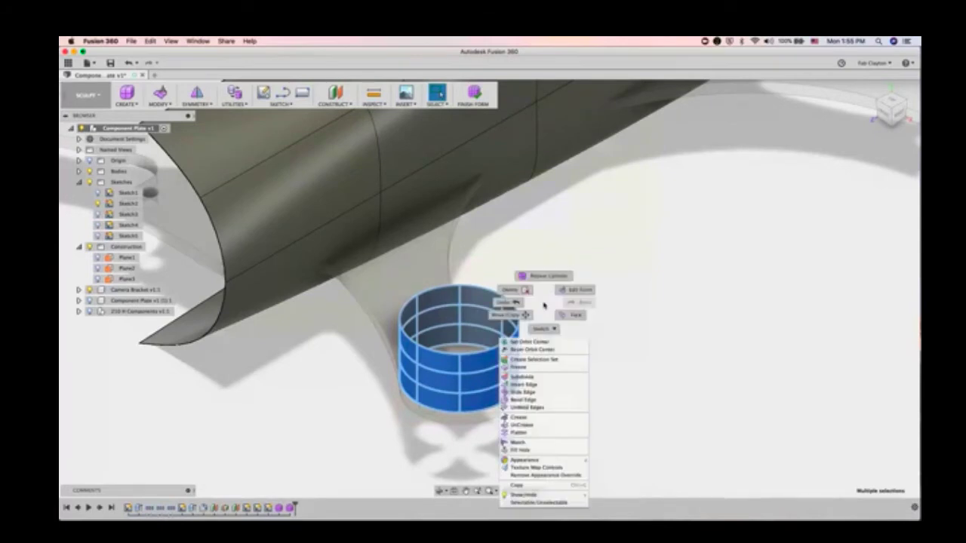
click(579, 292)
click(527, 314)
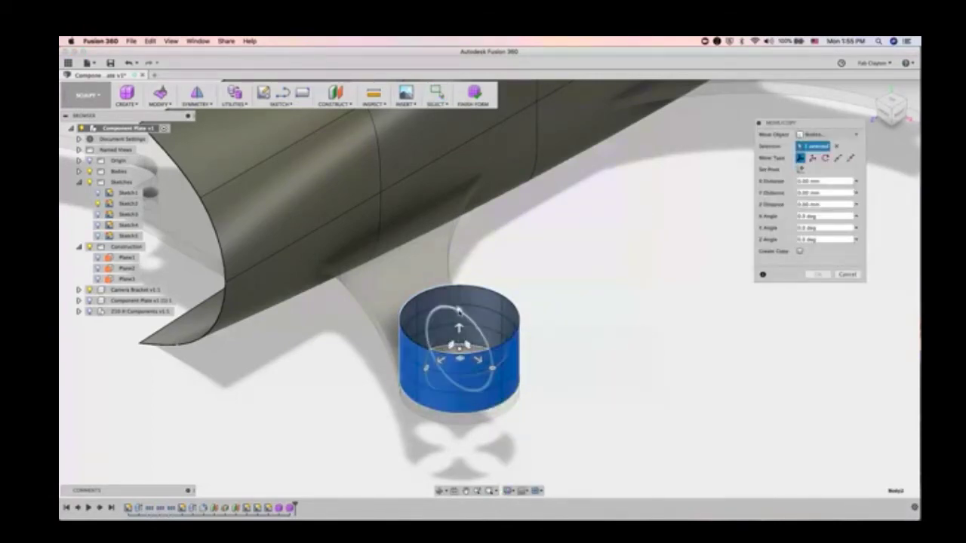
mouse_move(460, 311)
mouse_down()
mouse_move(471, 320)
mouse_move(468, 301)
mouse_move(460, 310)
mouse_up()
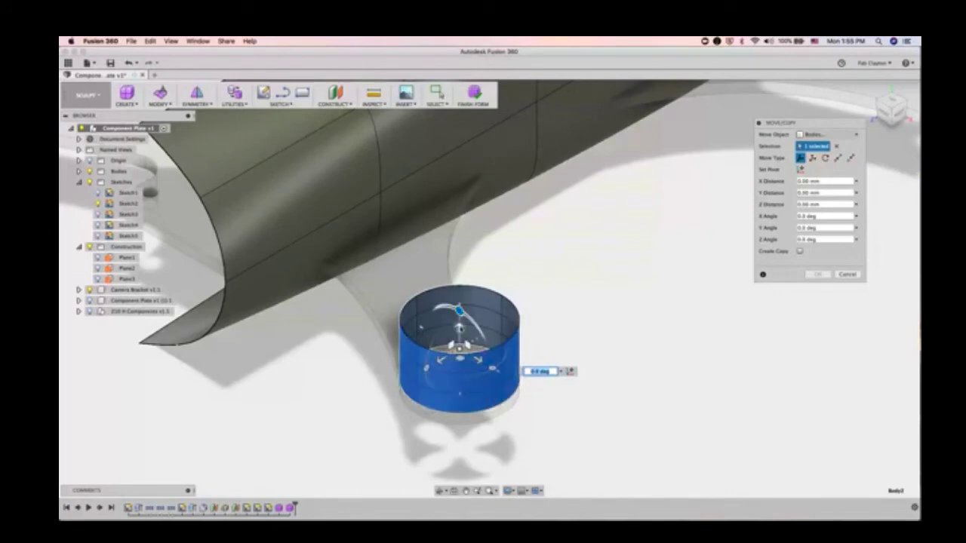
click(458, 325)
mouse_move(458, 326)
mouse_down()
mouse_move(459, 364)
mouse_move(460, 277)
mouse_move(459, 342)
mouse_up()
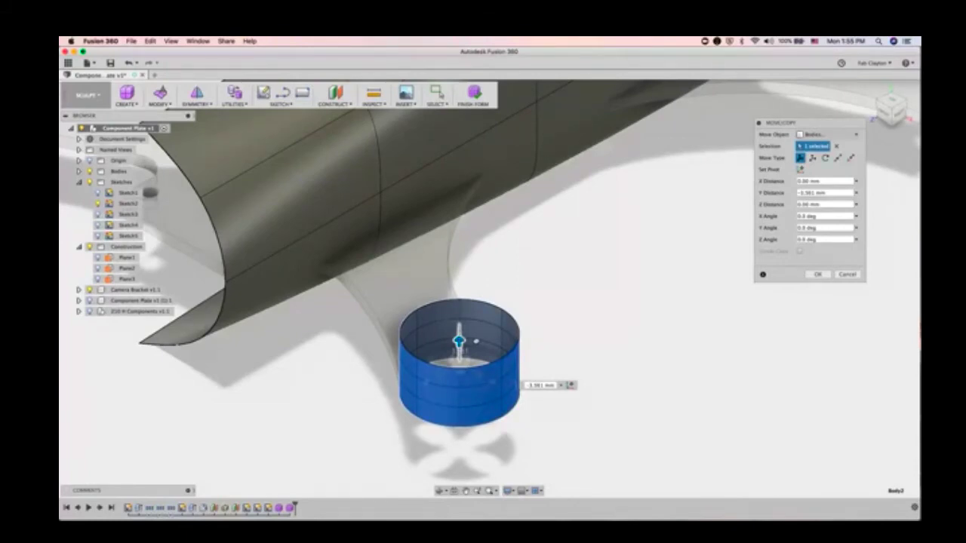
drag(459, 342, 459, 342)
click(817, 192)
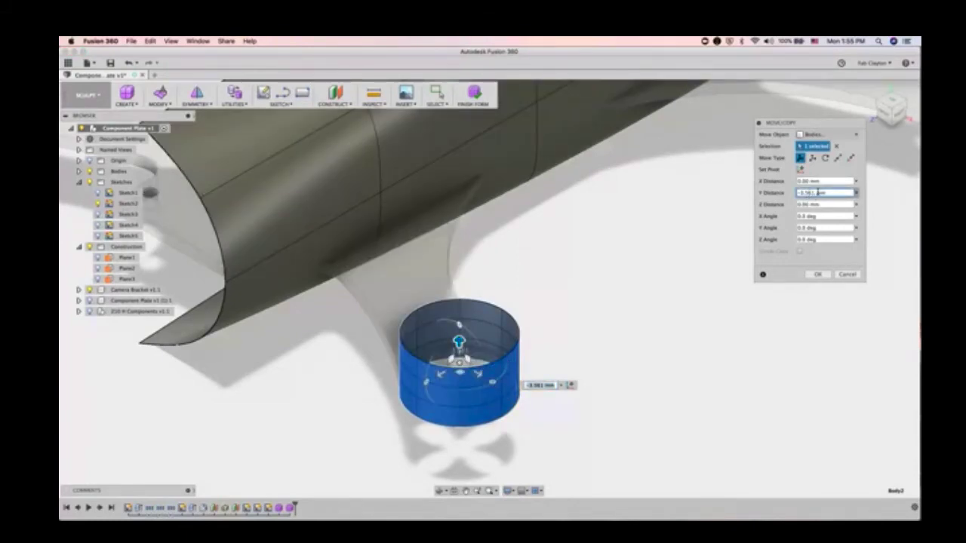
double_click(813, 193)
text(-4)
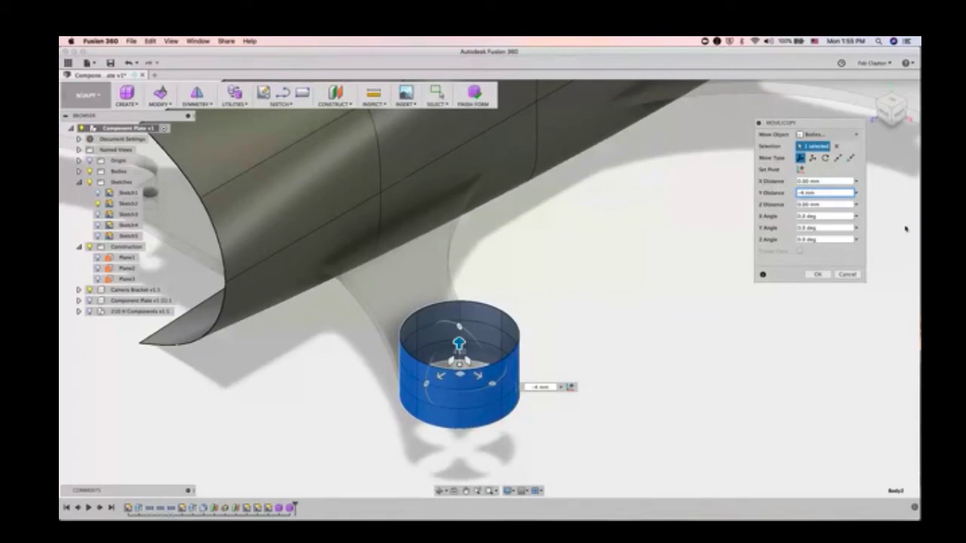
click(818, 274)
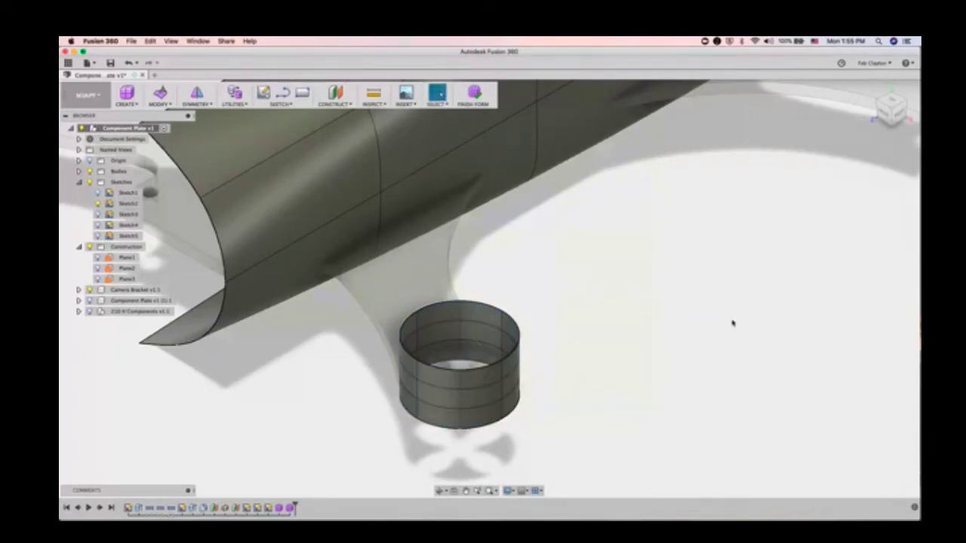
Step: Start a cylinder with a 25 mm diameter base circle centred on the motor-mount hole of the other arm on the canopy's side
middle_drag(727, 308, 401, 390)
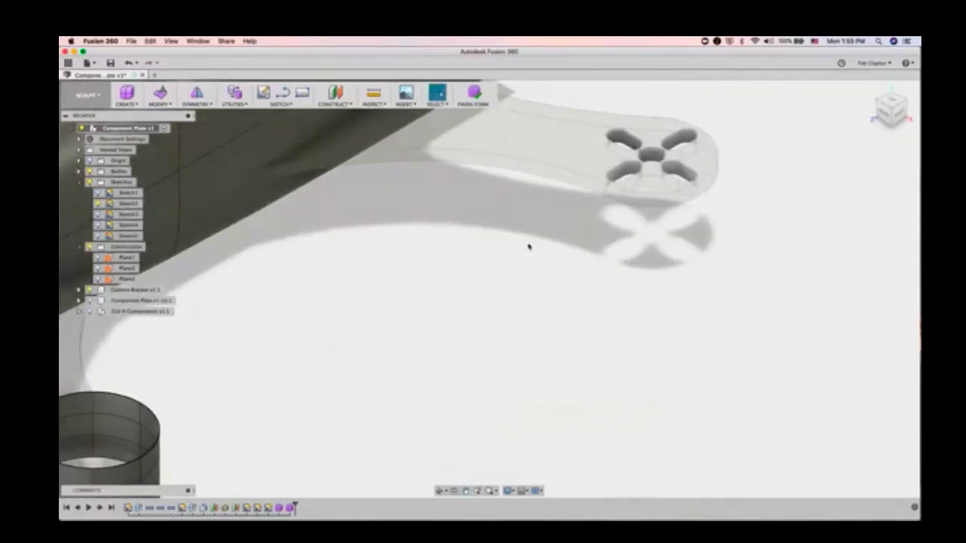
middle_drag(565, 255, 478, 476)
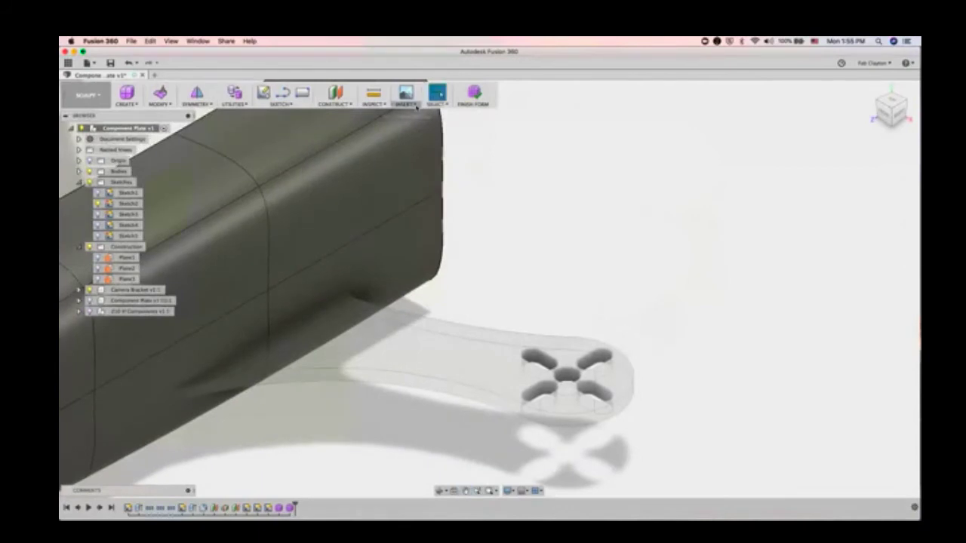
click(126, 98)
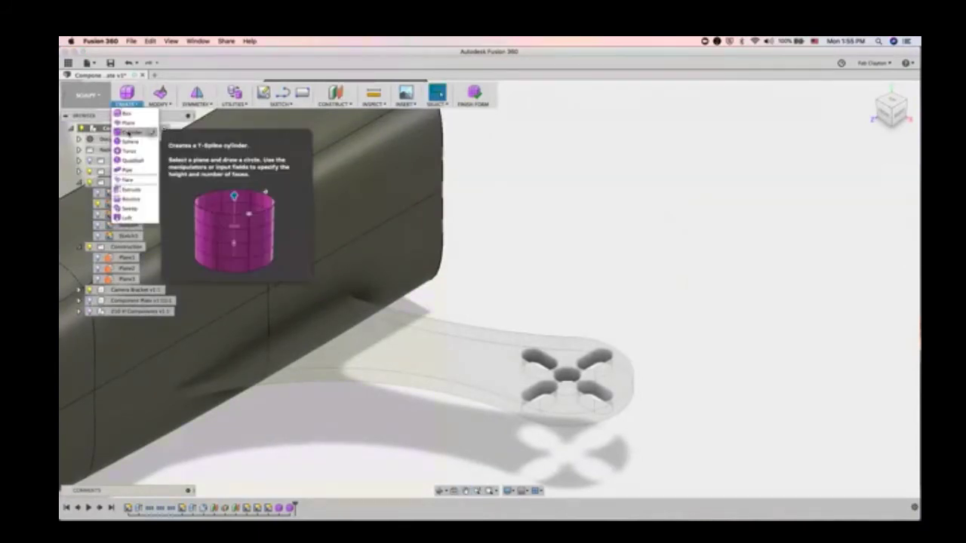
click(128, 133)
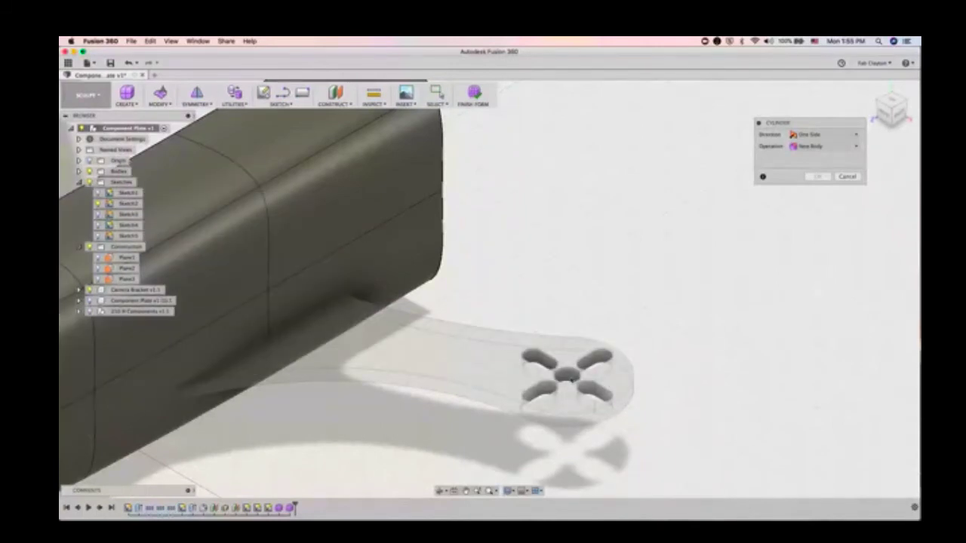
click(891, 102)
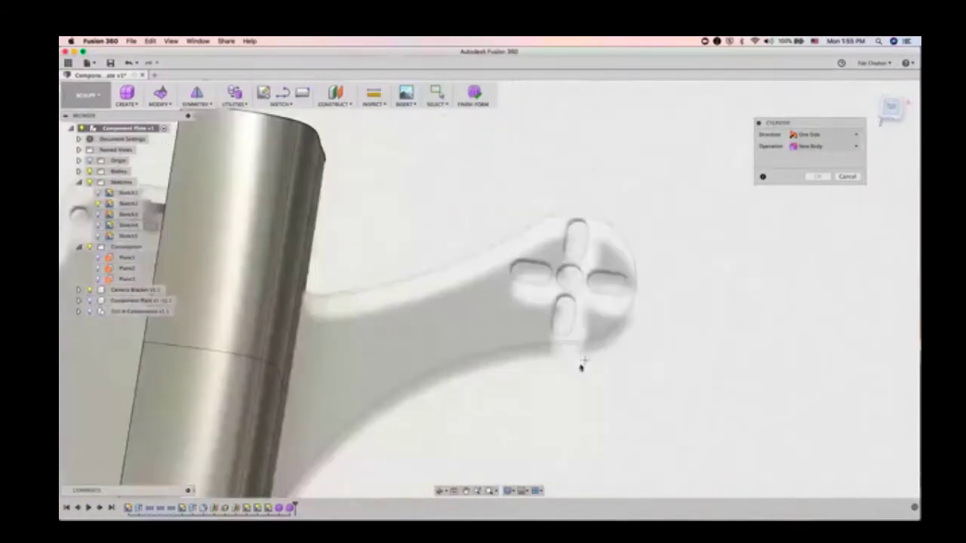
click(559, 246)
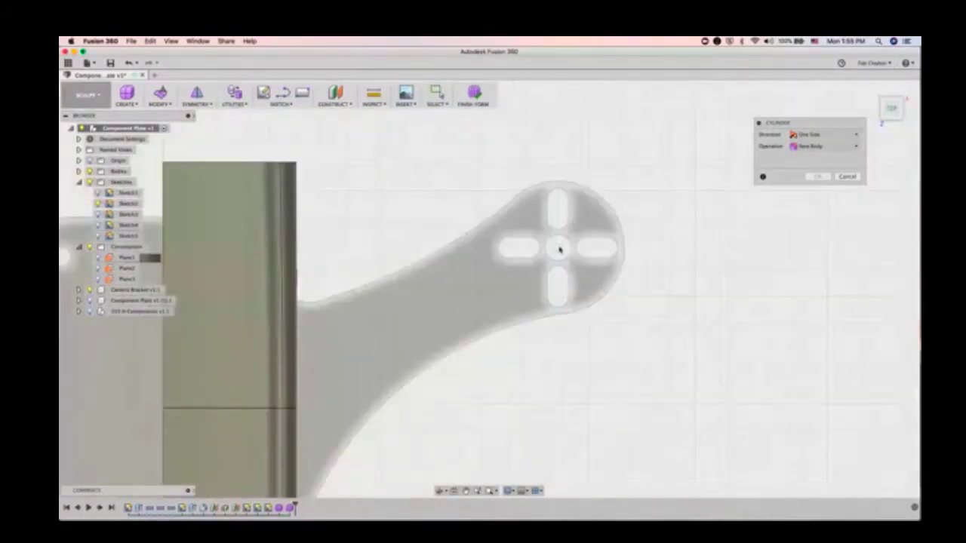
click(617, 286)
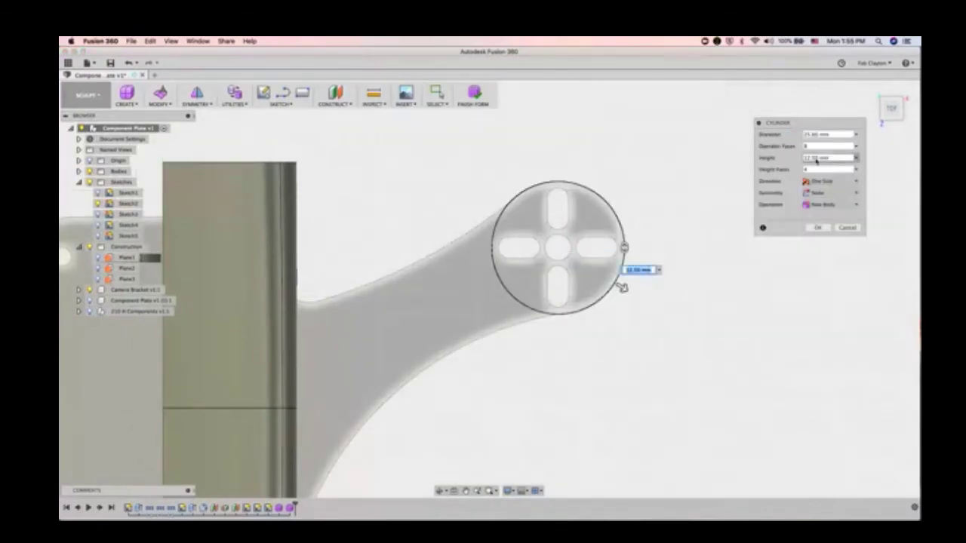
Step: Set this cylinder's height to 15 mm with 3 height faces and create it as a new body
click(815, 158)
double_click(816, 158)
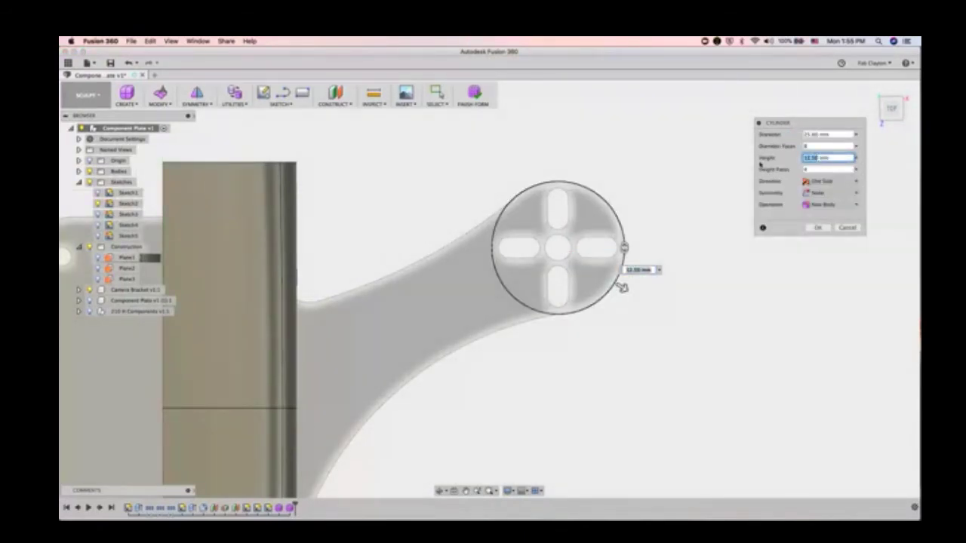
text(15)
click(807, 169)
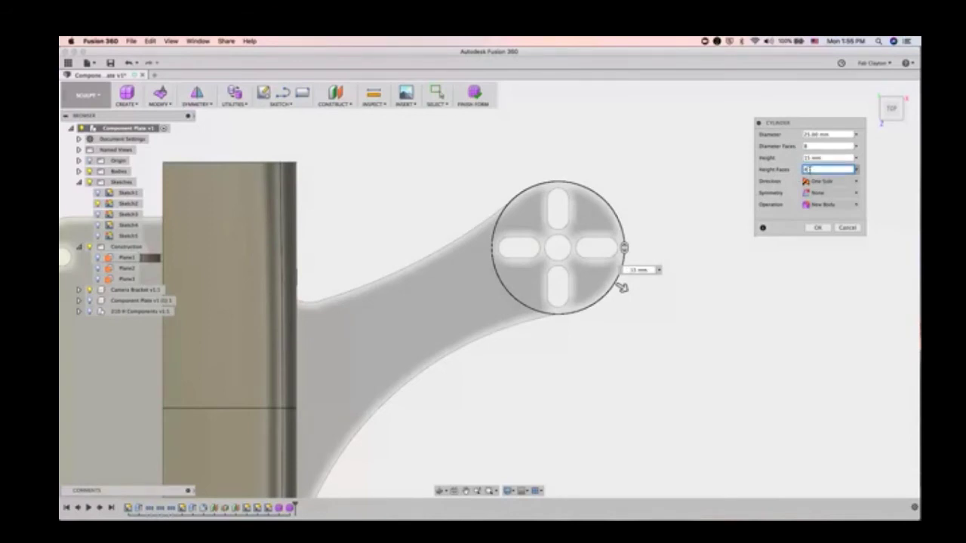
drag(809, 169, 793, 171)
click(821, 227)
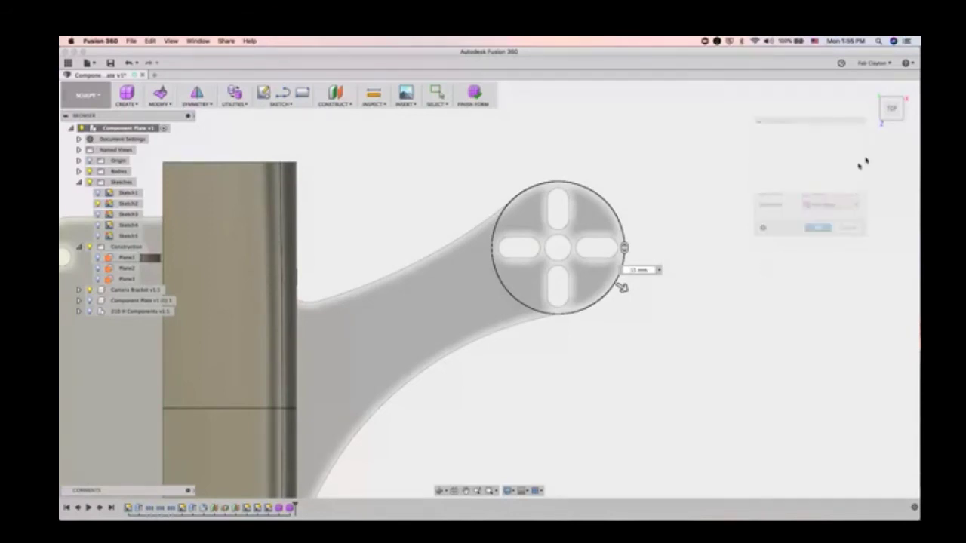
Step: Select the entire new motor-mount cylinder and move its body -4 mm along Y
click(869, 90)
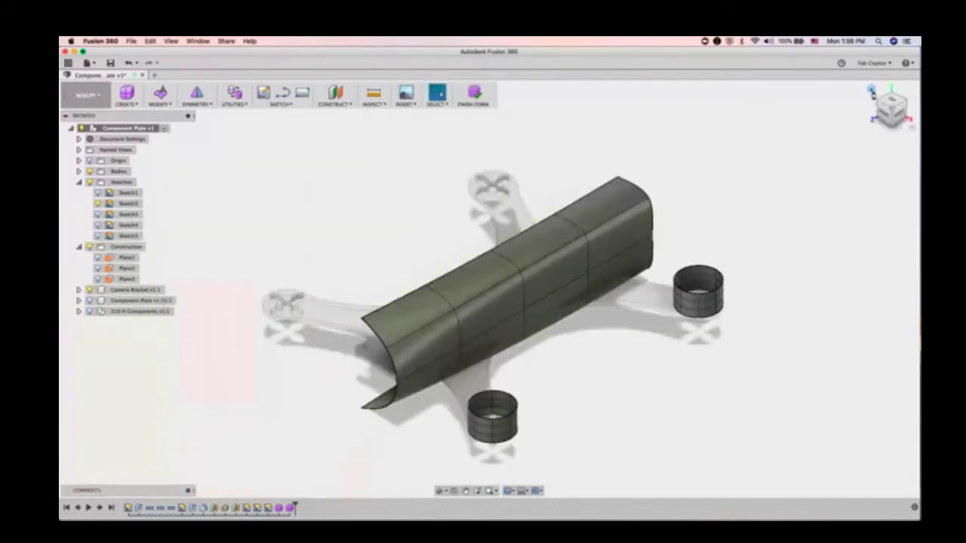
drag(658, 351, 758, 258)
right_click(731, 259)
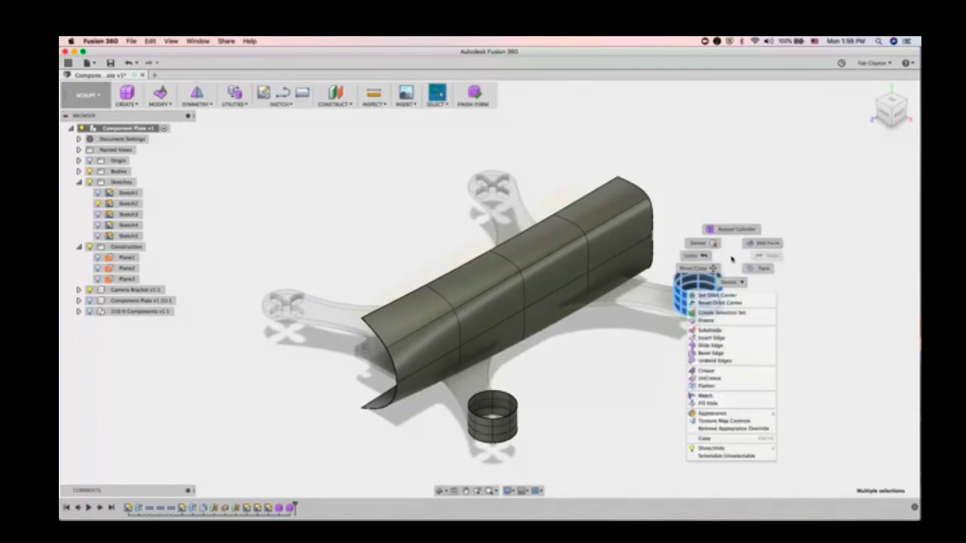
click(706, 270)
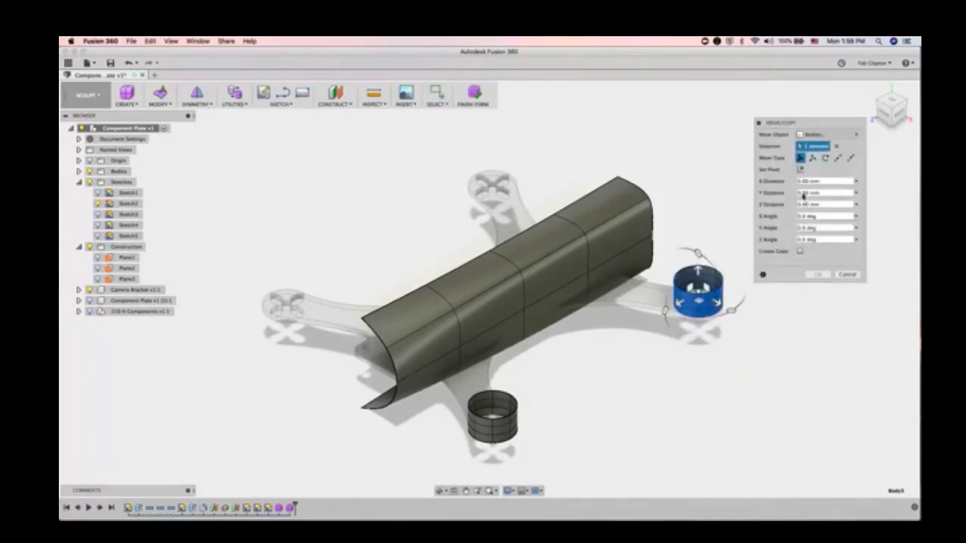
click(804, 194)
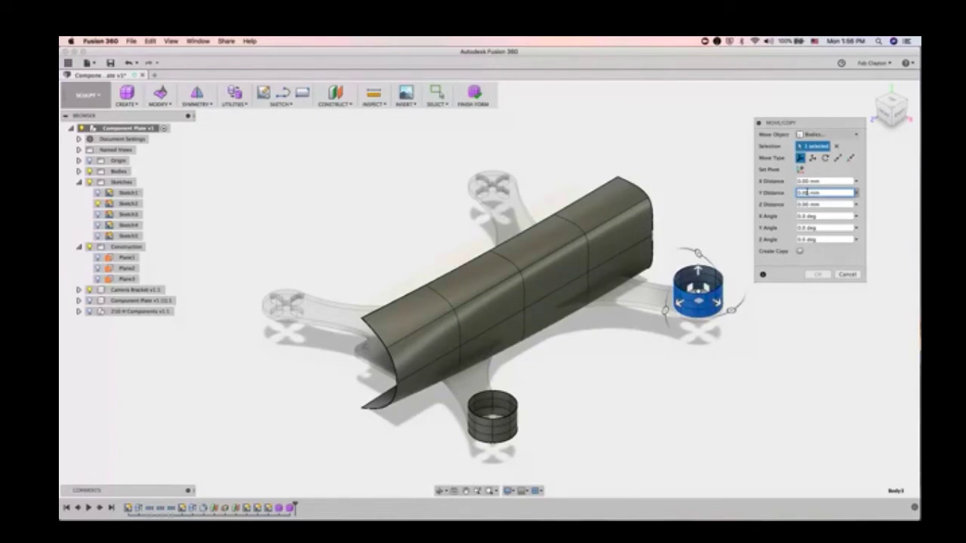
double_click(804, 193)
text(-8)
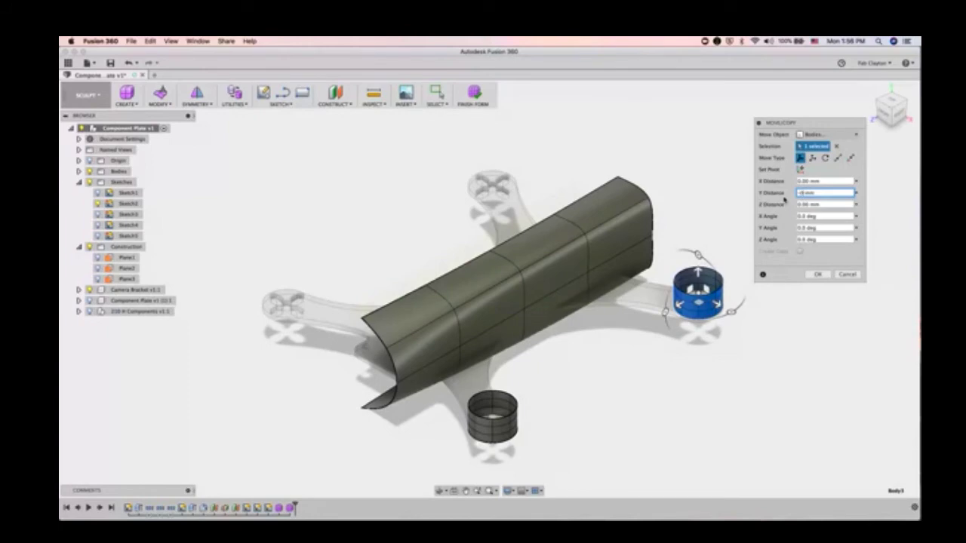
scroll(739, 302, up, 5)
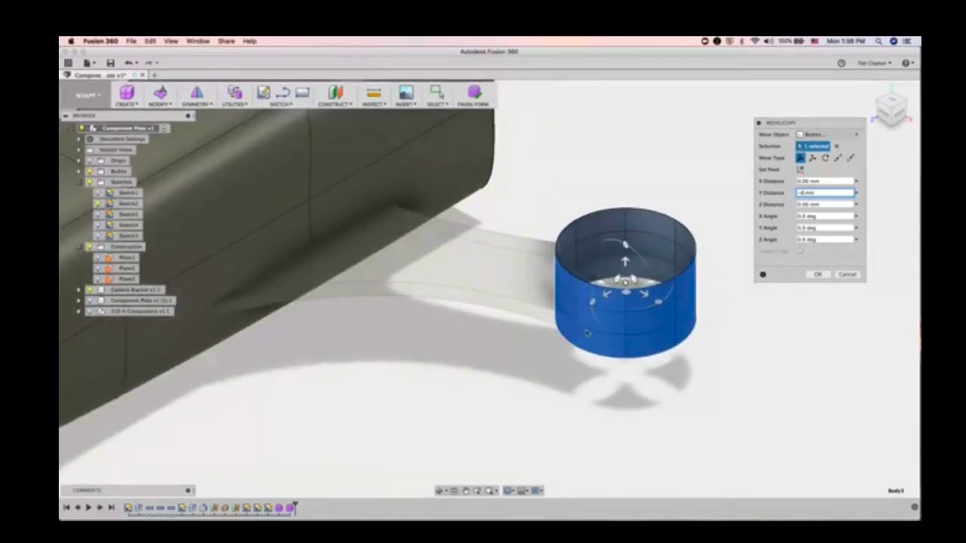
click(817, 274)
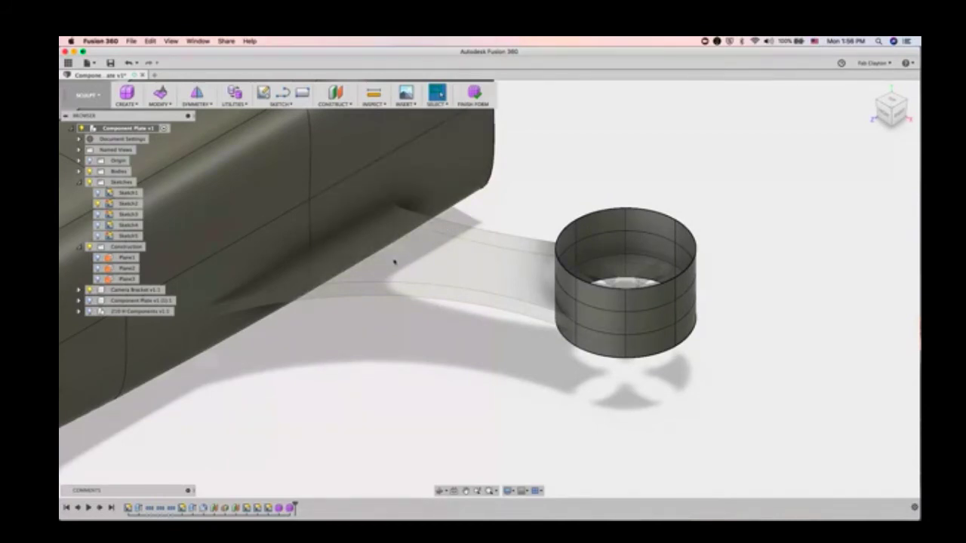
click(126, 268)
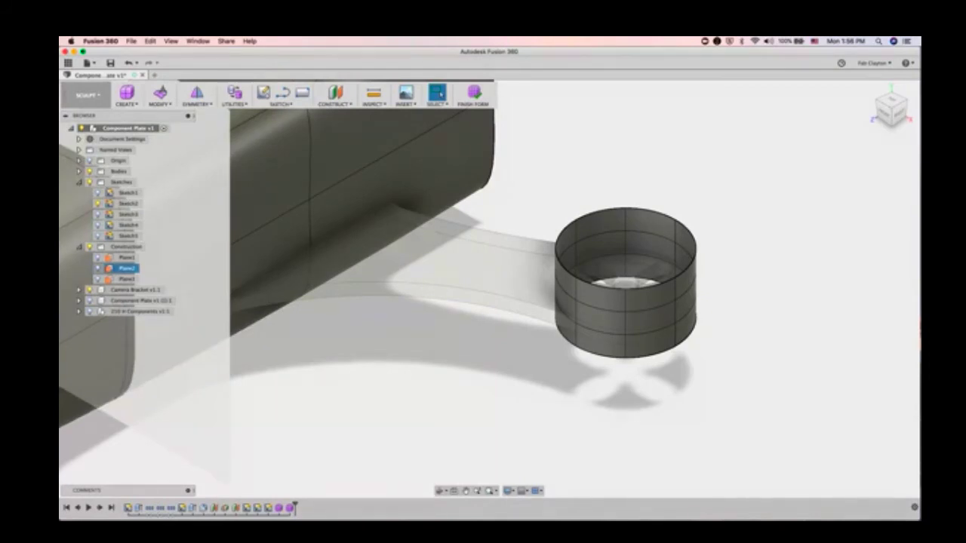
key(Escape)
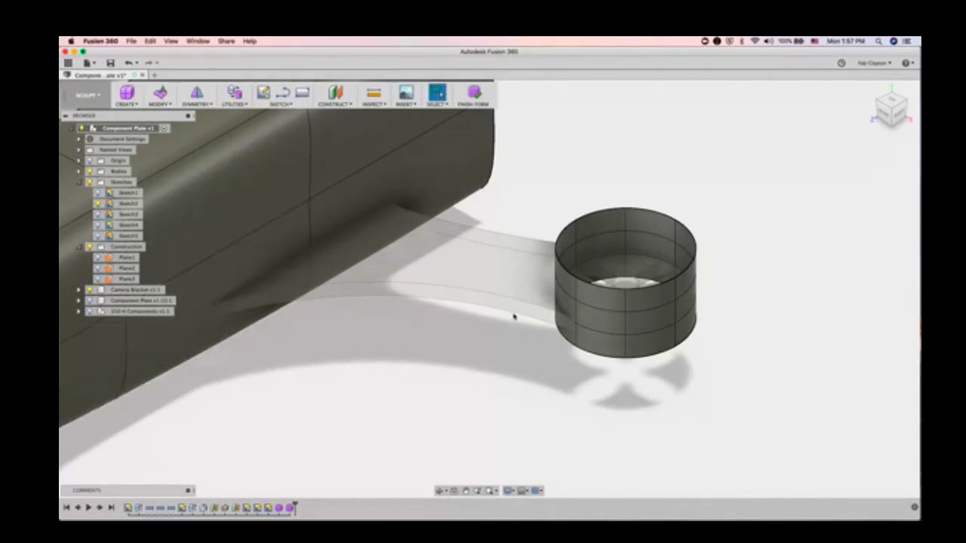
Step: Delete the three adjacent middle-row faces of the new cylinder that face the canopy
click(442, 491)
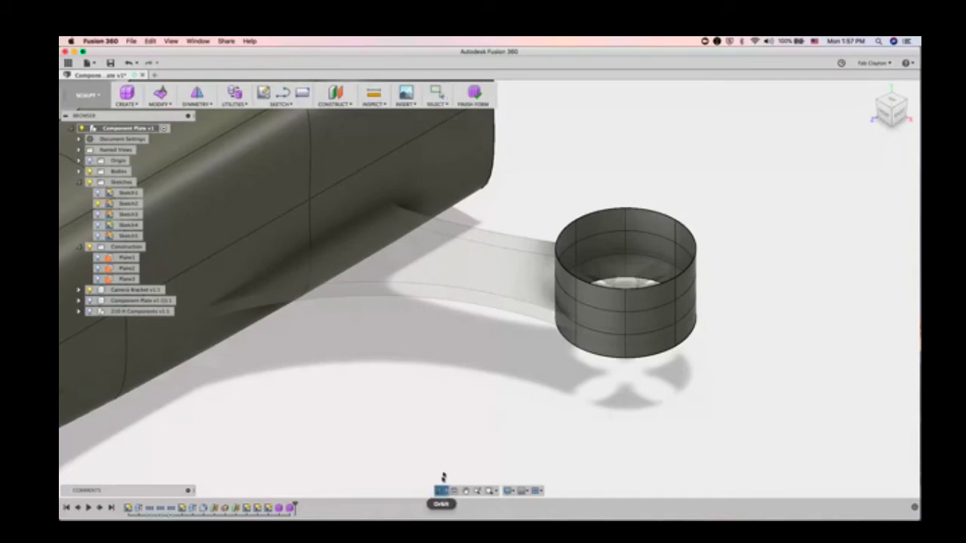
drag(429, 403, 557, 409)
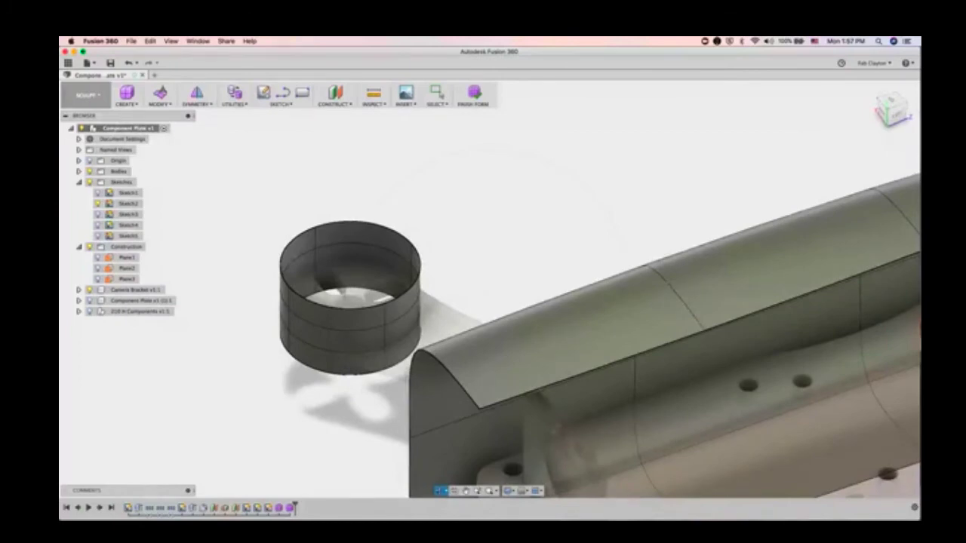
key(Escape)
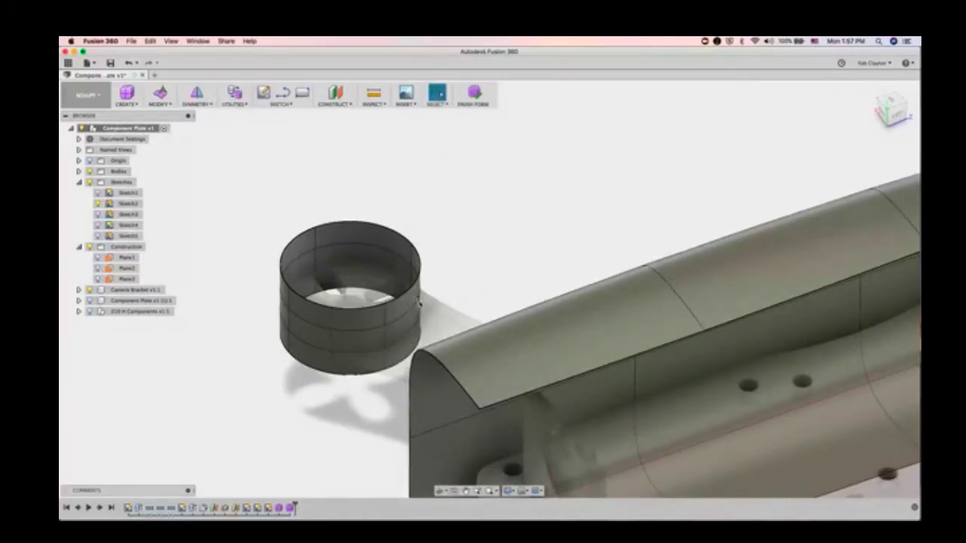
click(348, 343)
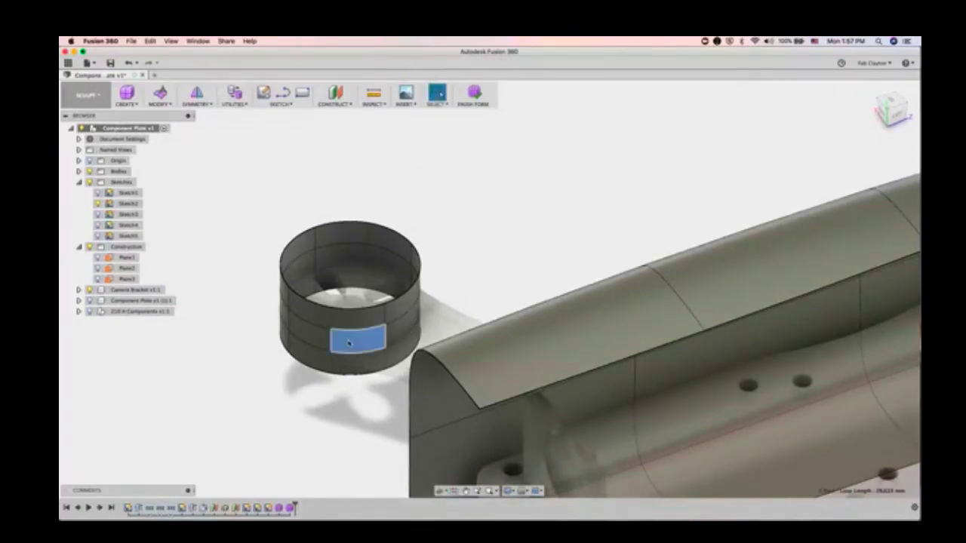
click(397, 332)
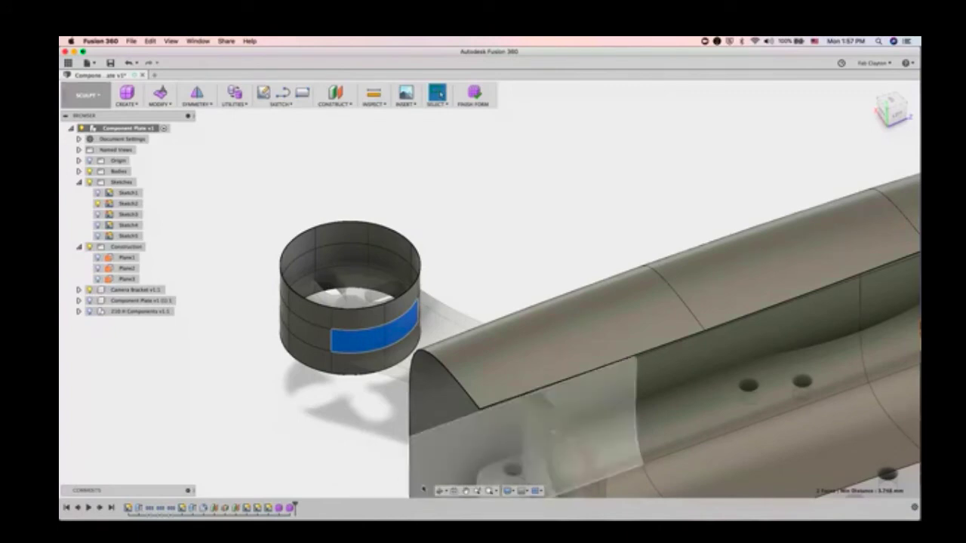
click(441, 491)
drag(377, 457, 328, 461)
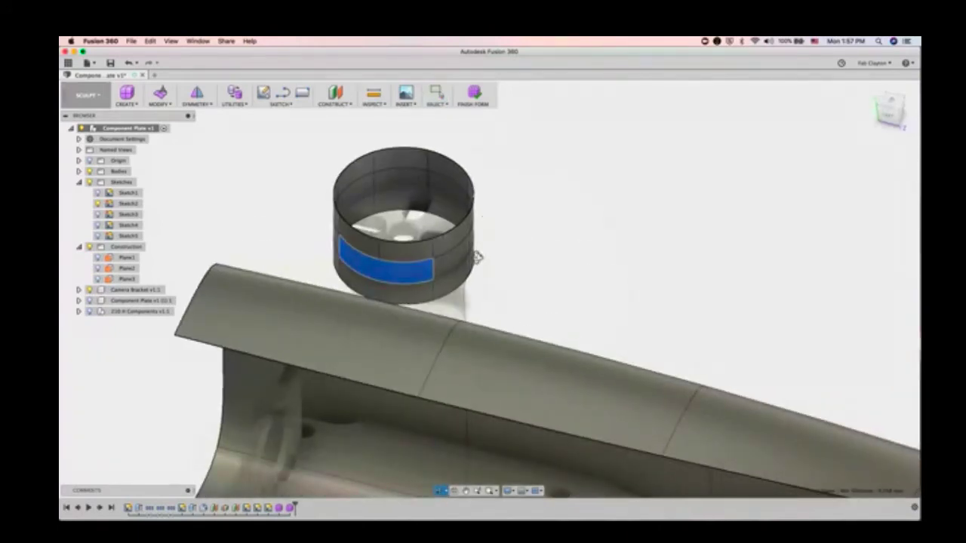
key(Escape)
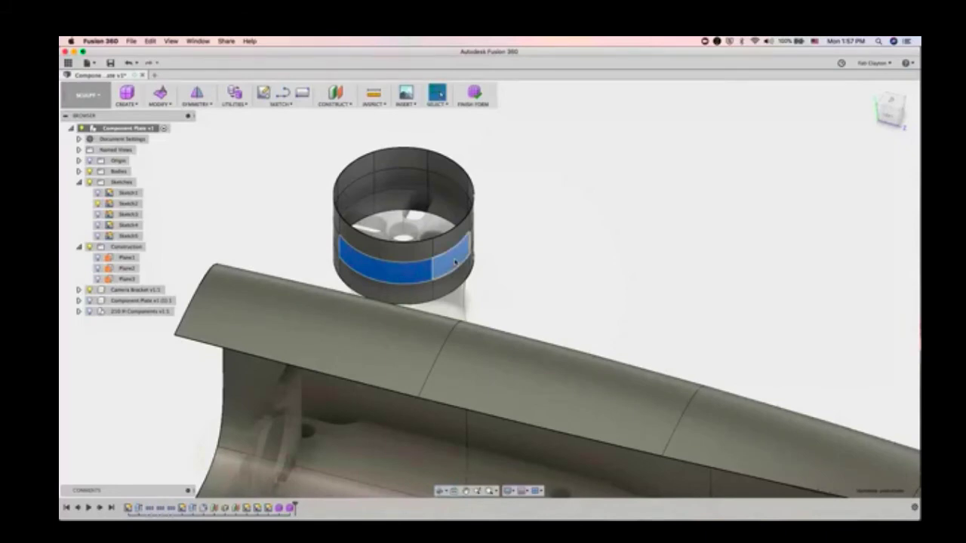
key(Delete)
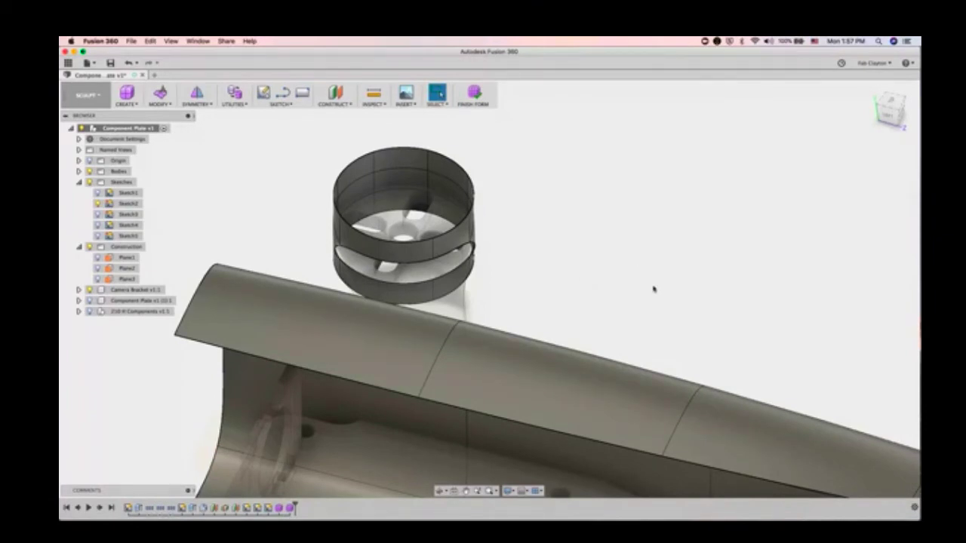
Step: Insert simple edges on both sides of the half body's lower vertical edge beside the arm, at an insert location of about 0.51
click(441, 492)
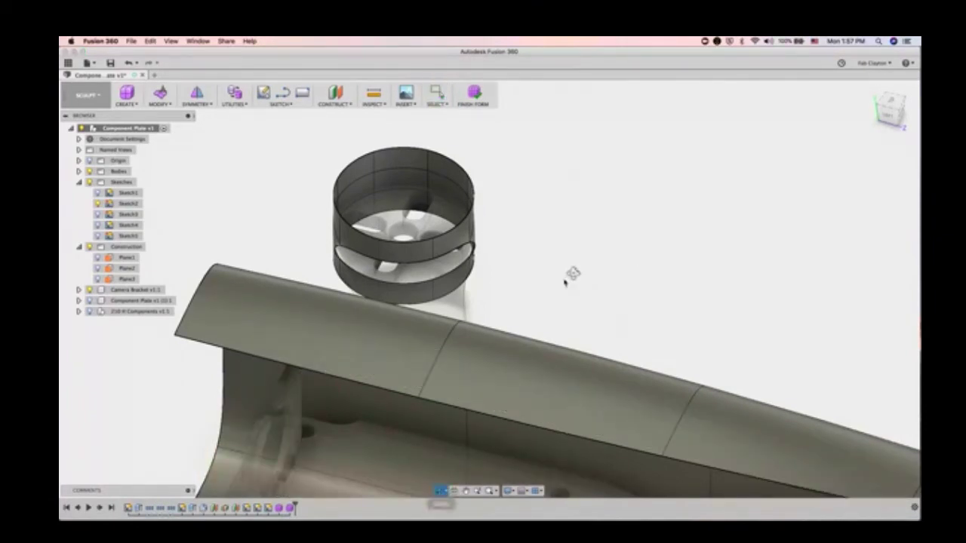
drag(634, 254, 78, 297)
shift+middle_drag(589, 257, 554, 233)
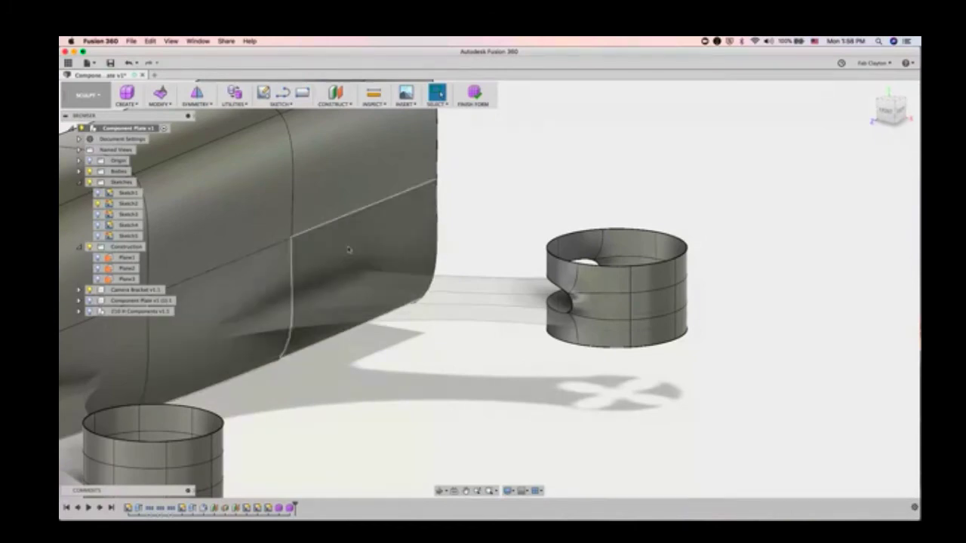
scroll(270, 325, up, 3)
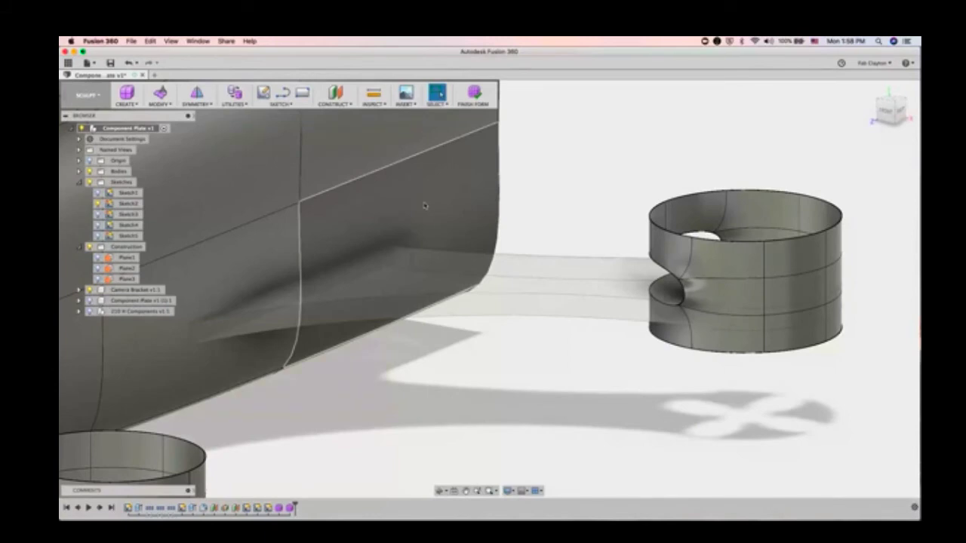
click(165, 103)
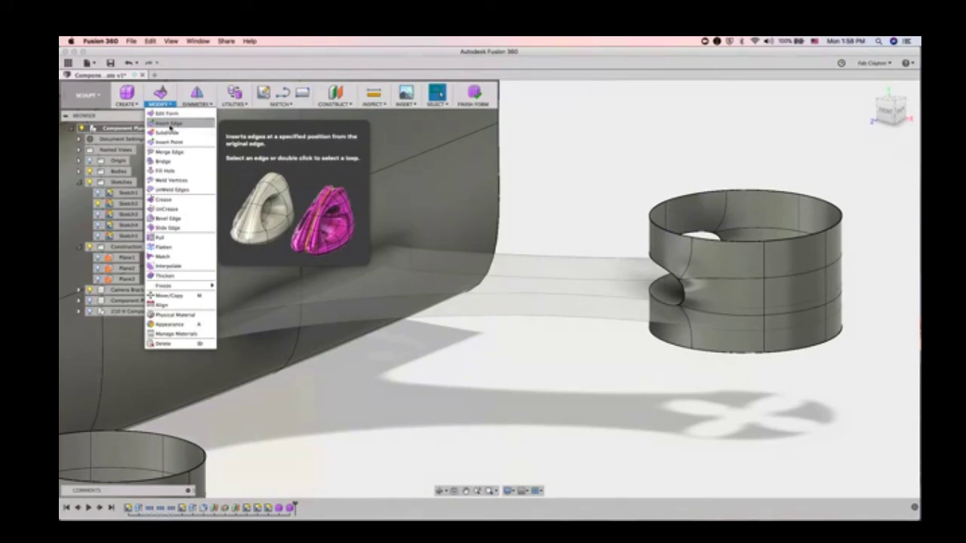
click(171, 123)
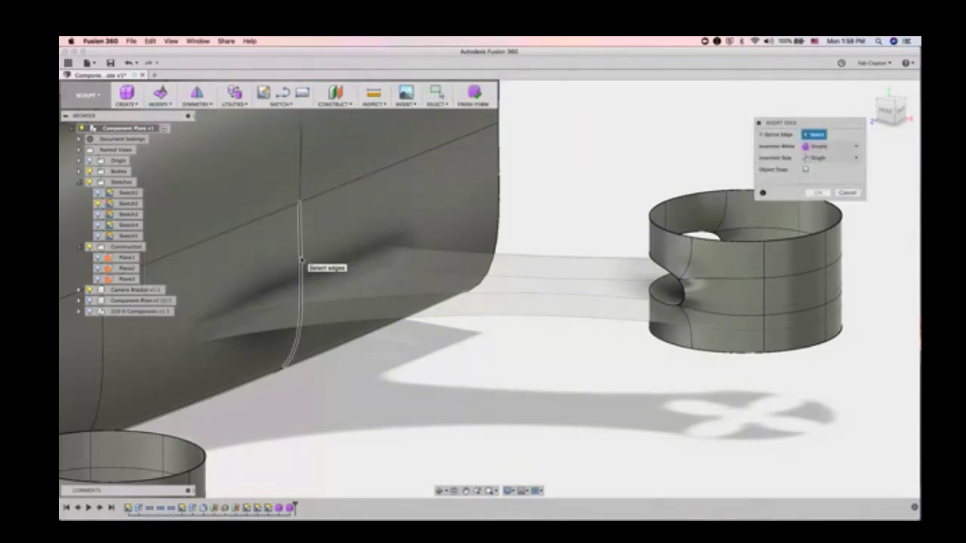
click(301, 261)
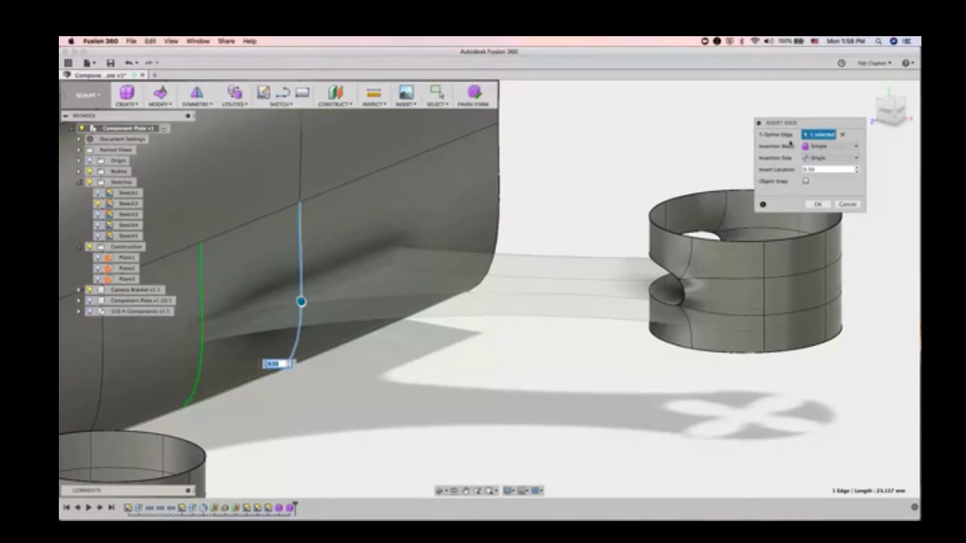
drag(803, 126, 565, 118)
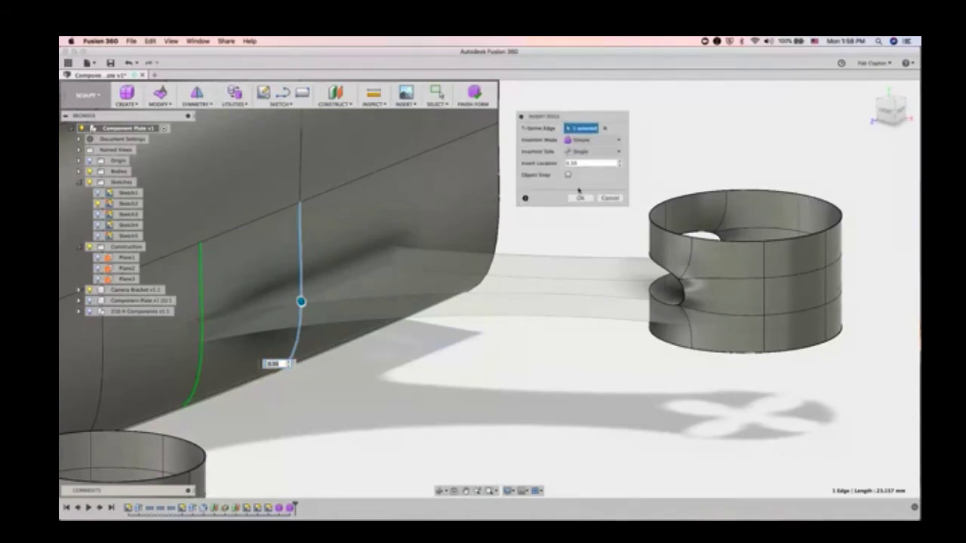
click(620, 154)
click(608, 175)
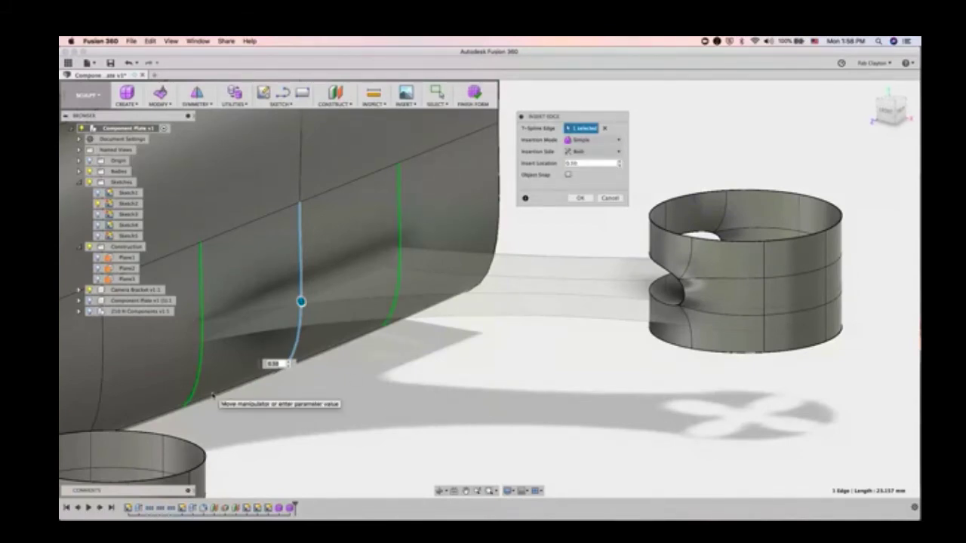
mouse_move(301, 301)
mouse_down()
mouse_move(341, 293)
mouse_move(301, 302)
mouse_up()
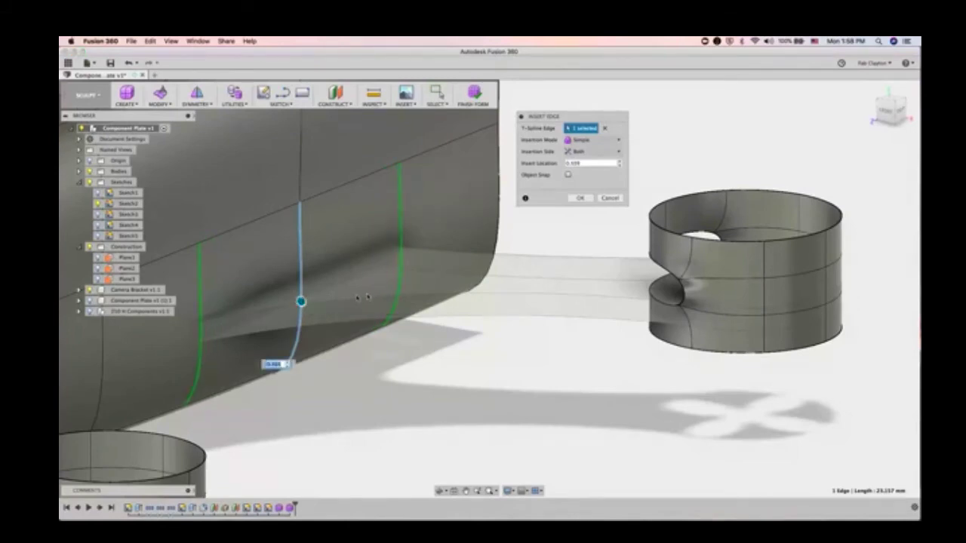
click(580, 198)
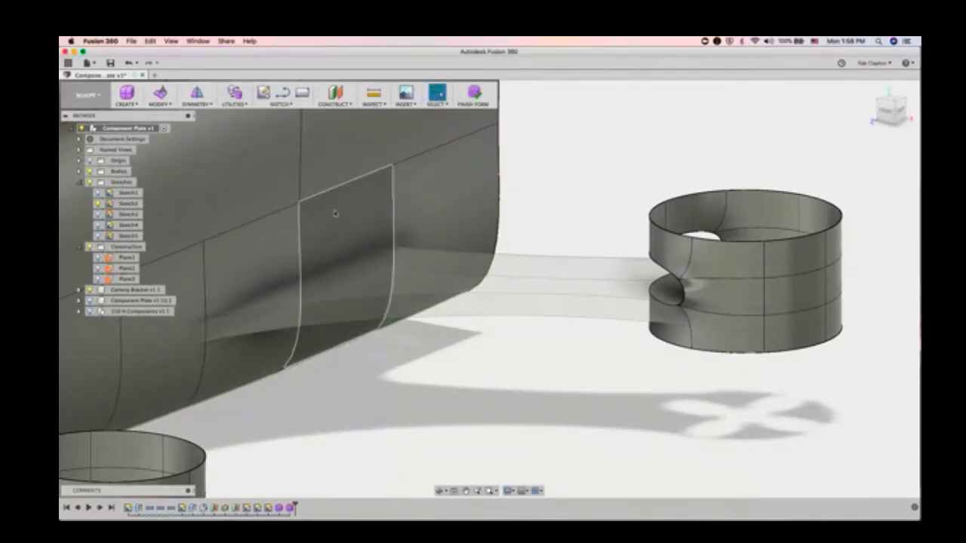
Step: Insert an edge row across the two narrow lower side faces beside the arm, offset from their upper edges at location 0.673
click(240, 261)
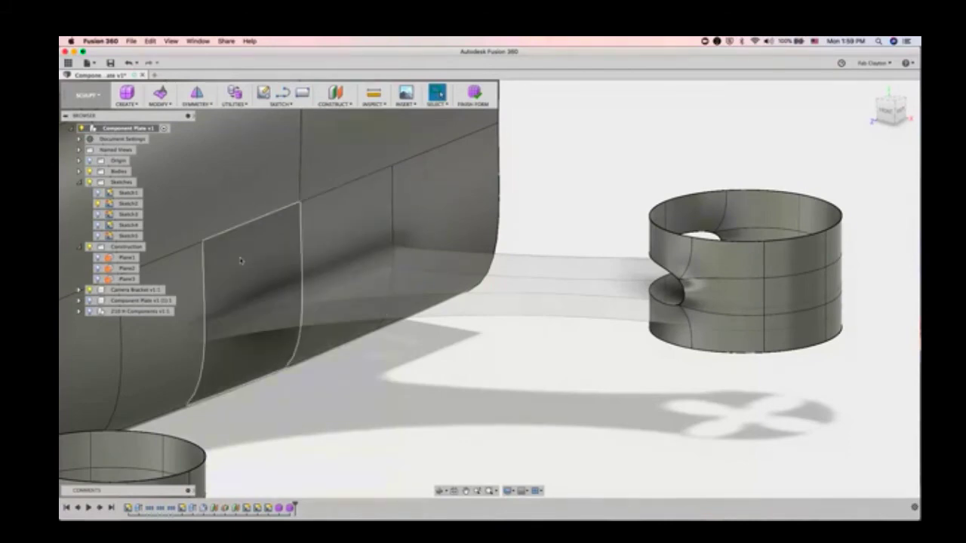
click(212, 243)
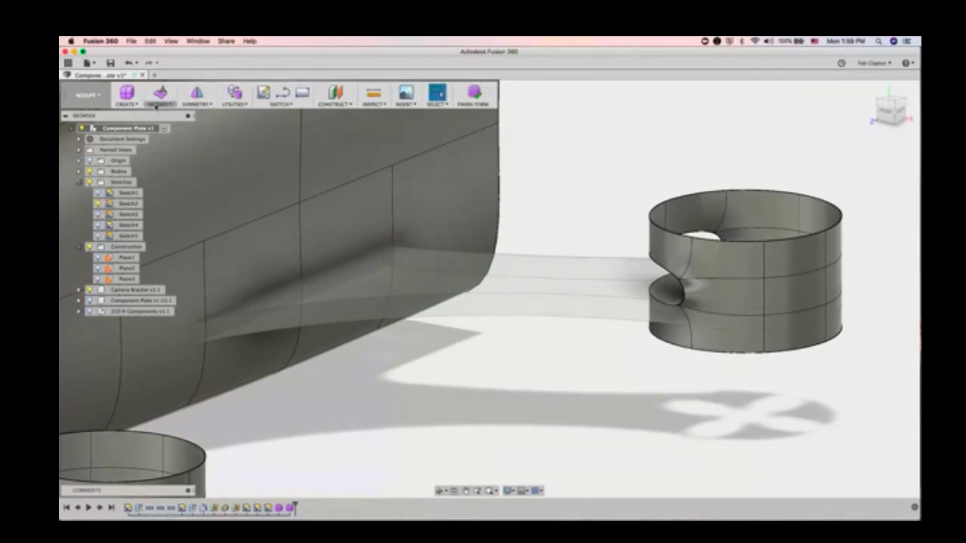
click(158, 104)
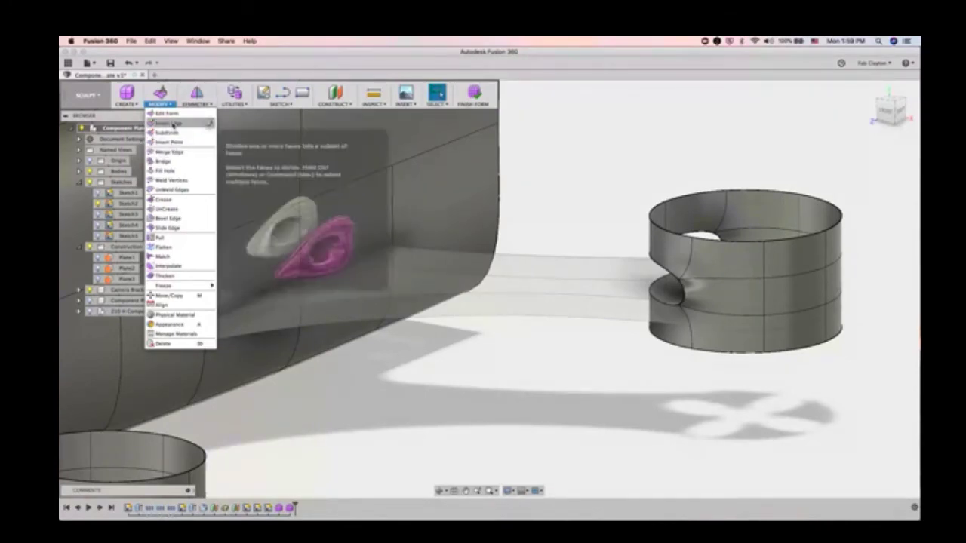
click(169, 123)
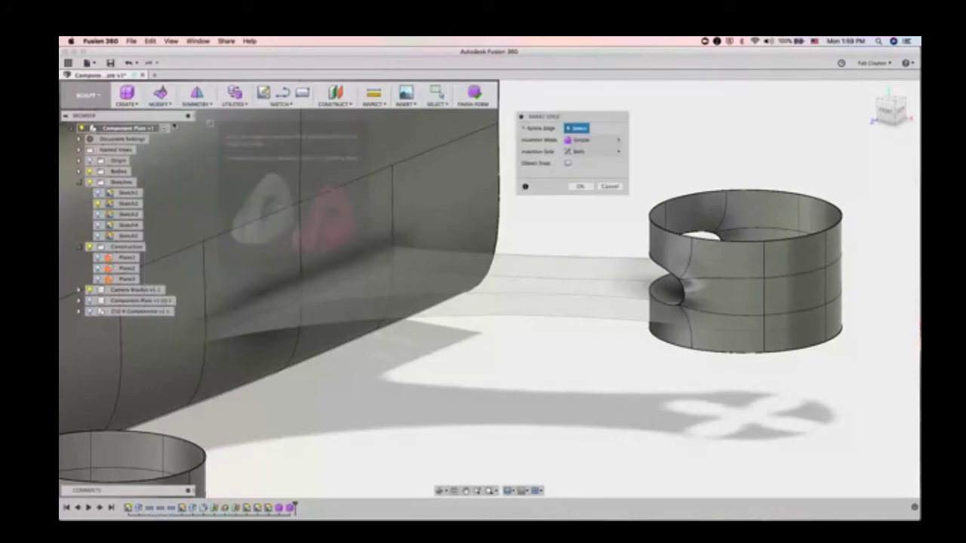
click(333, 189)
click(278, 209)
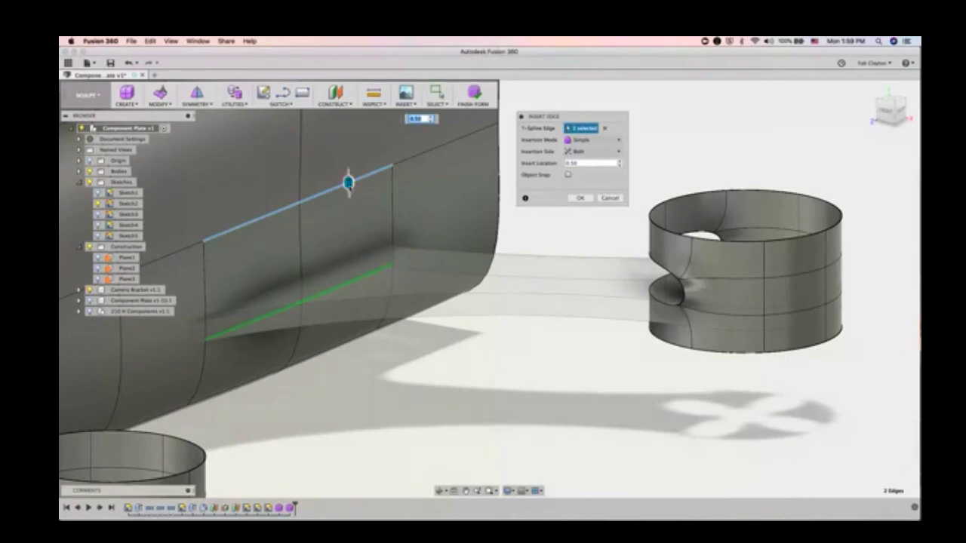
drag(349, 185, 348, 157)
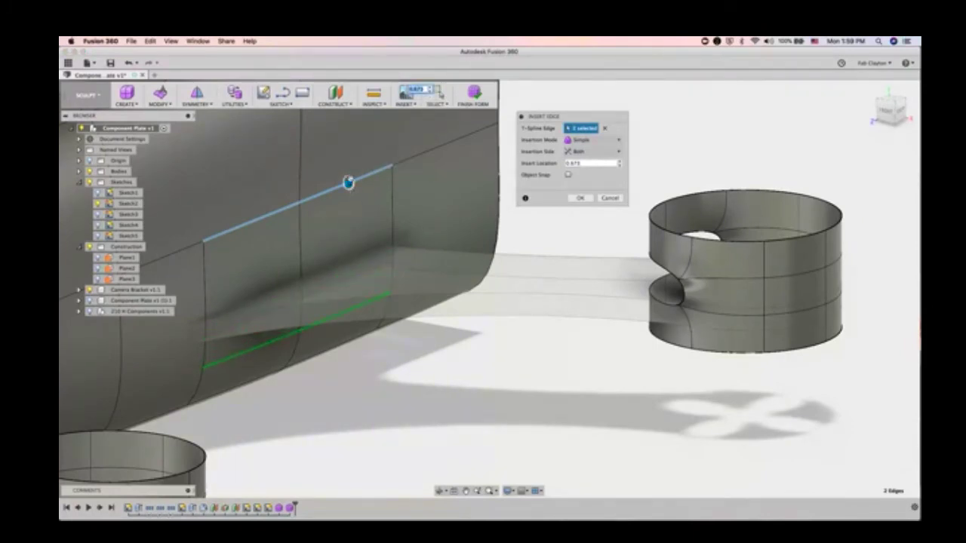
click(581, 198)
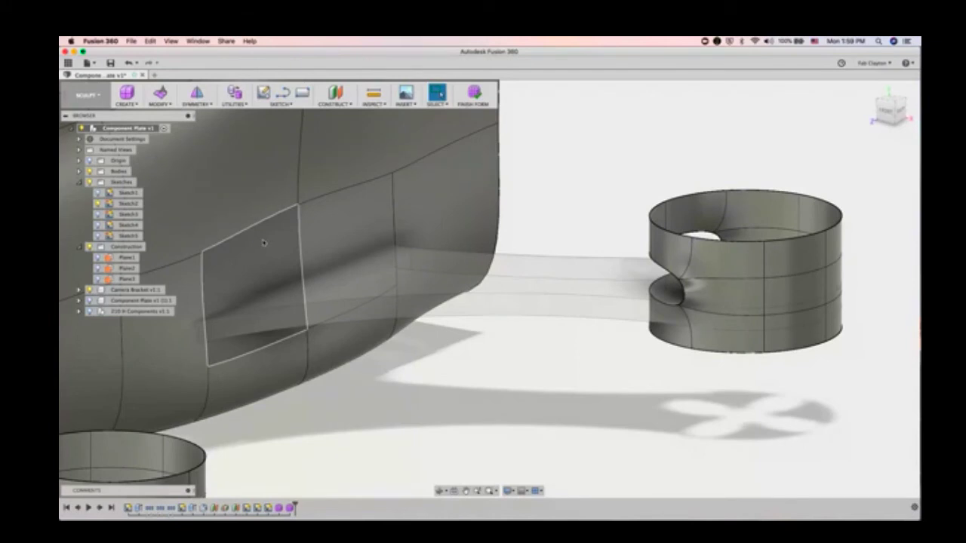
Step: Insert a second edge row below the same two upper edges, above the arm, with both sides and insert location 0.359
click(129, 105)
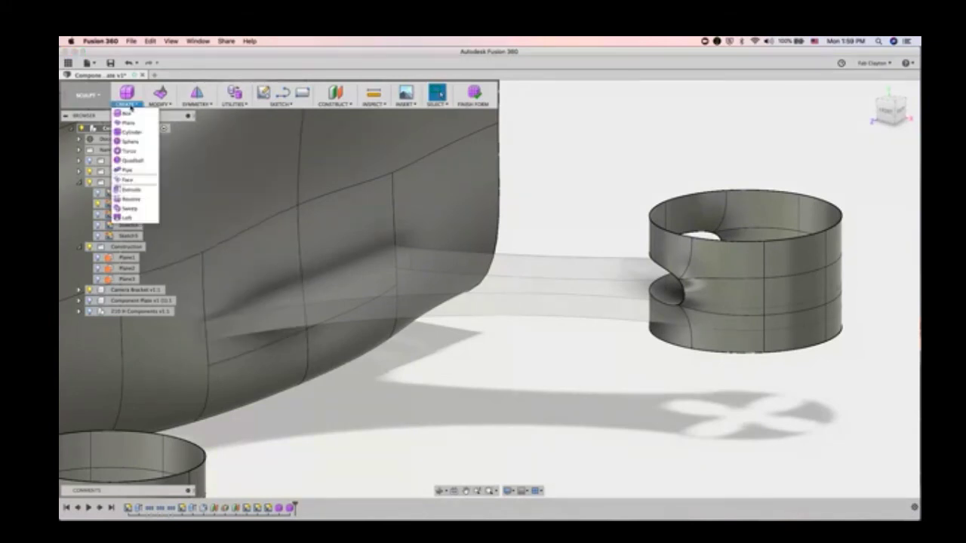
click(170, 105)
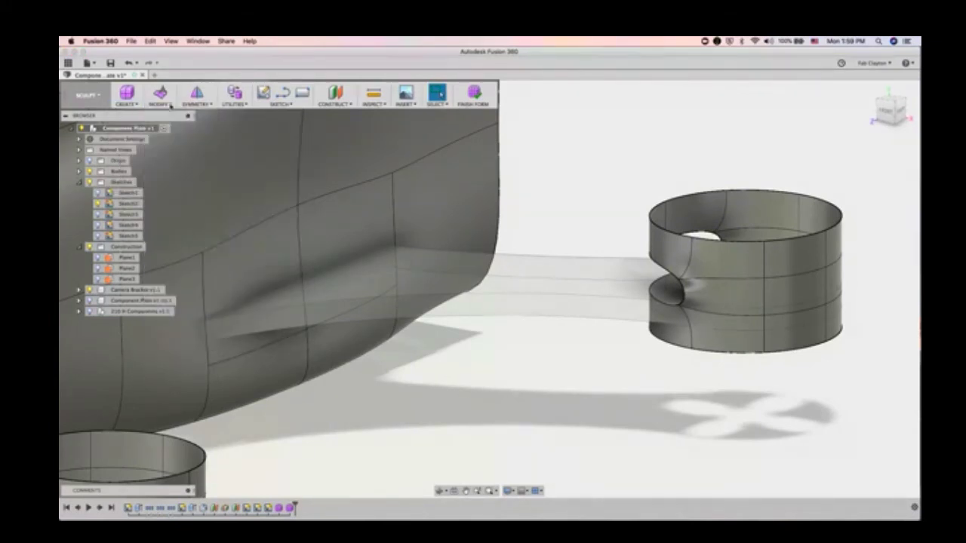
click(170, 105)
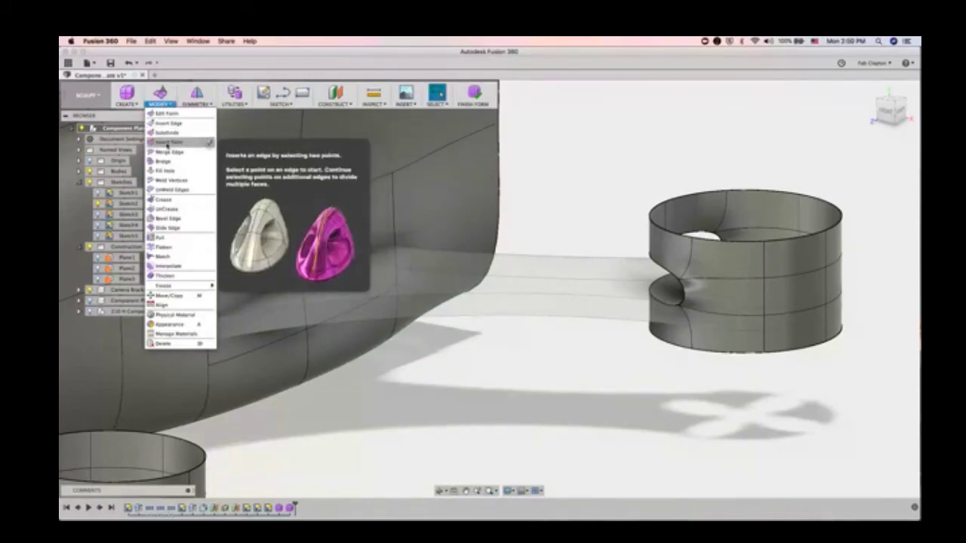
click(167, 122)
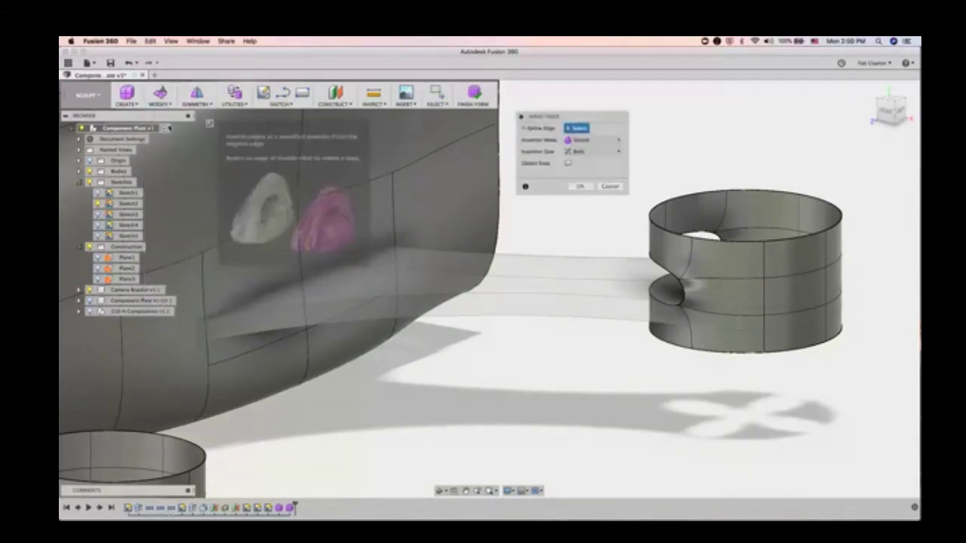
click(264, 220)
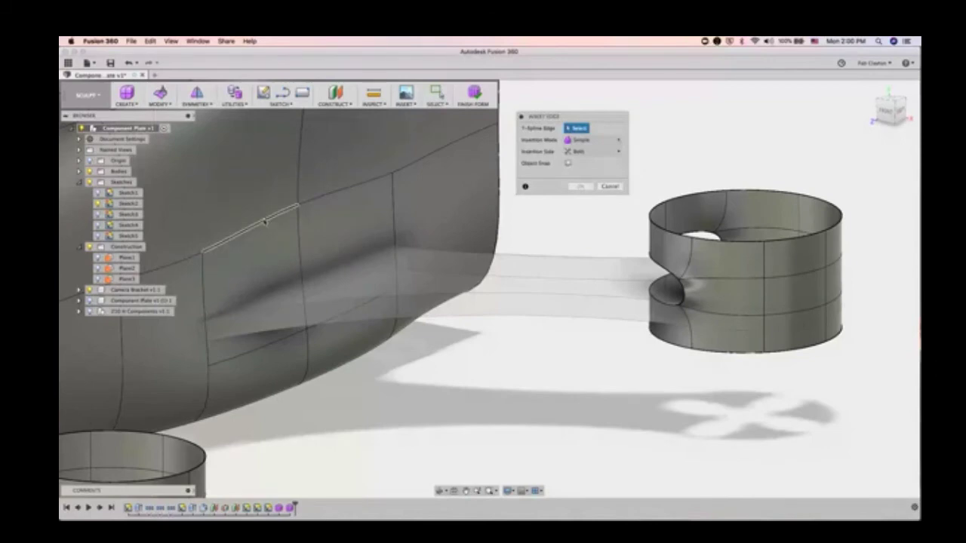
click(337, 197)
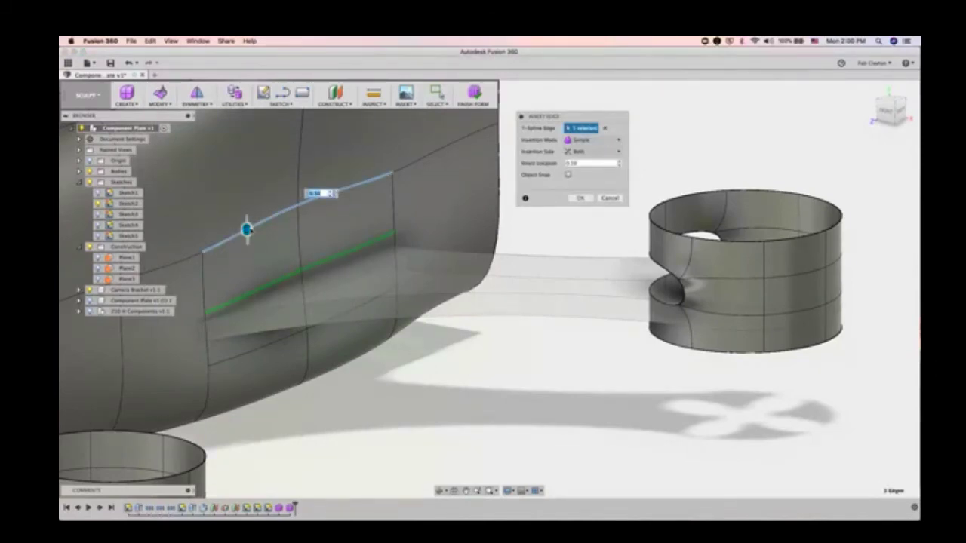
drag(247, 228, 247, 248)
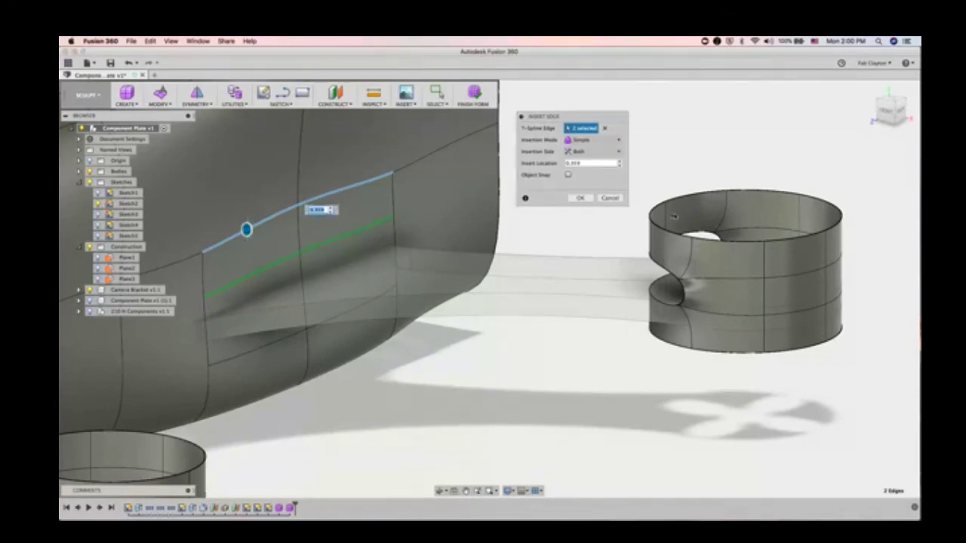
click(580, 198)
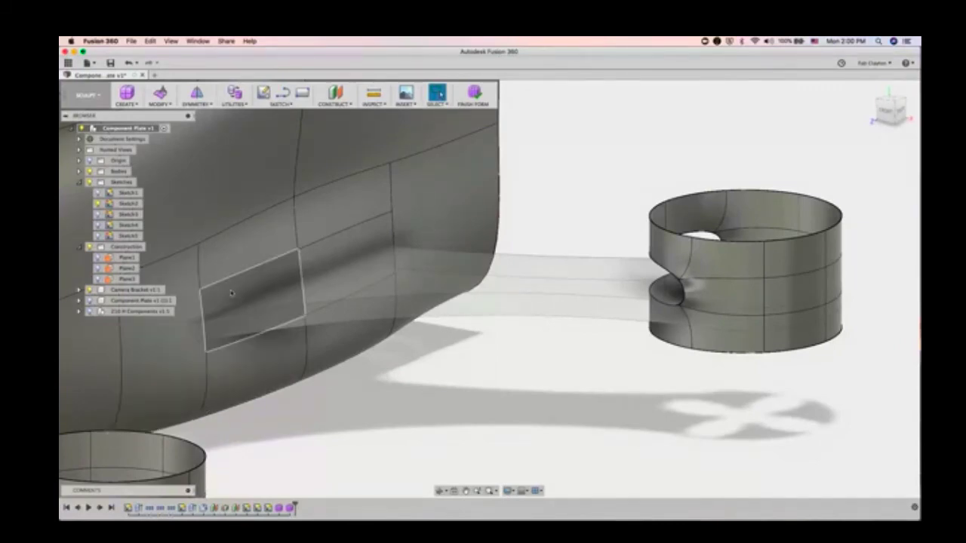
Step: Start inserting an edge from the short vertical end edge of the middle face row, farthest from the opened cylinder, with Single insertion side
click(160, 95)
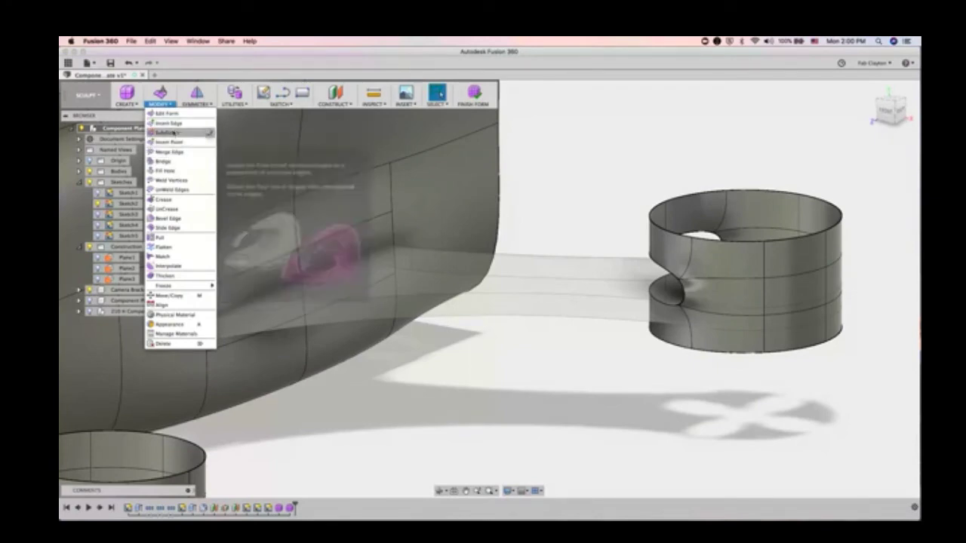
click(168, 123)
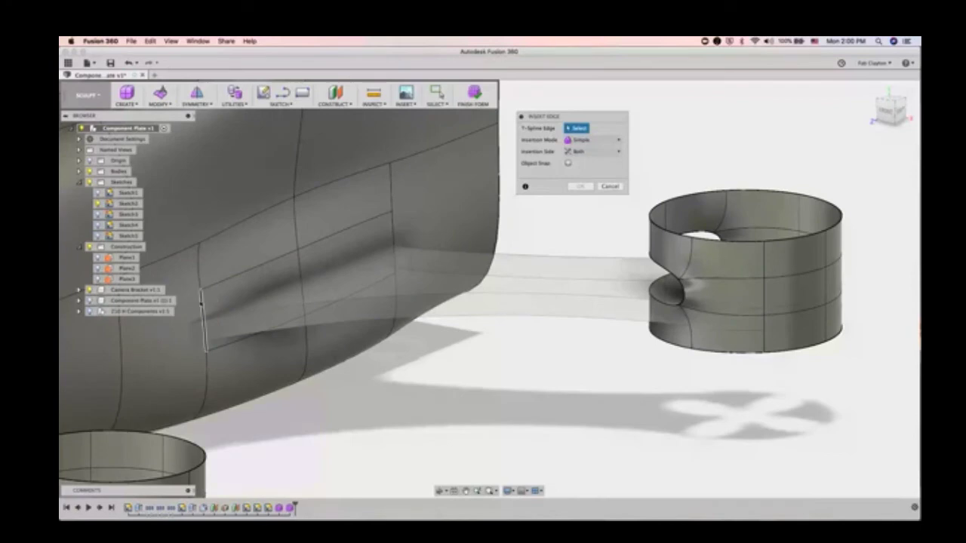
click(202, 302)
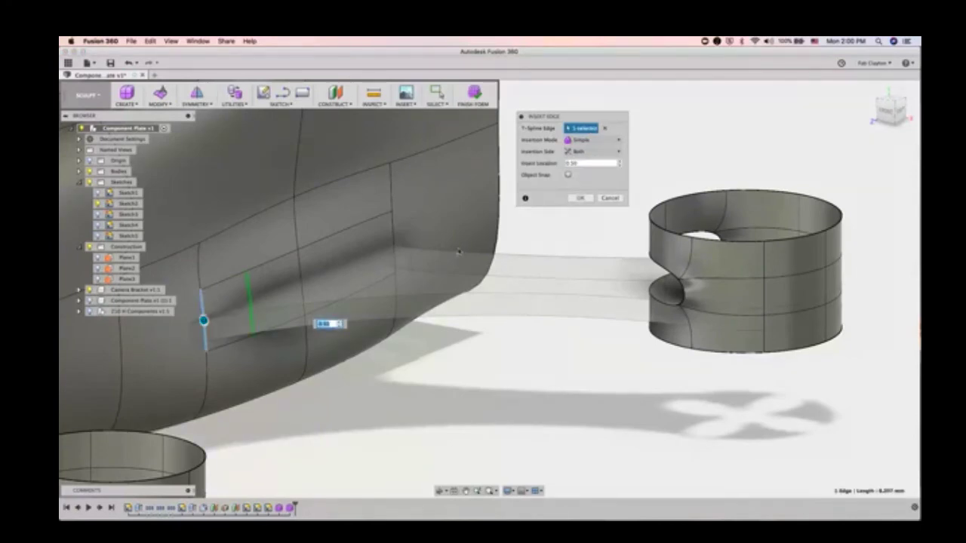
click(618, 154)
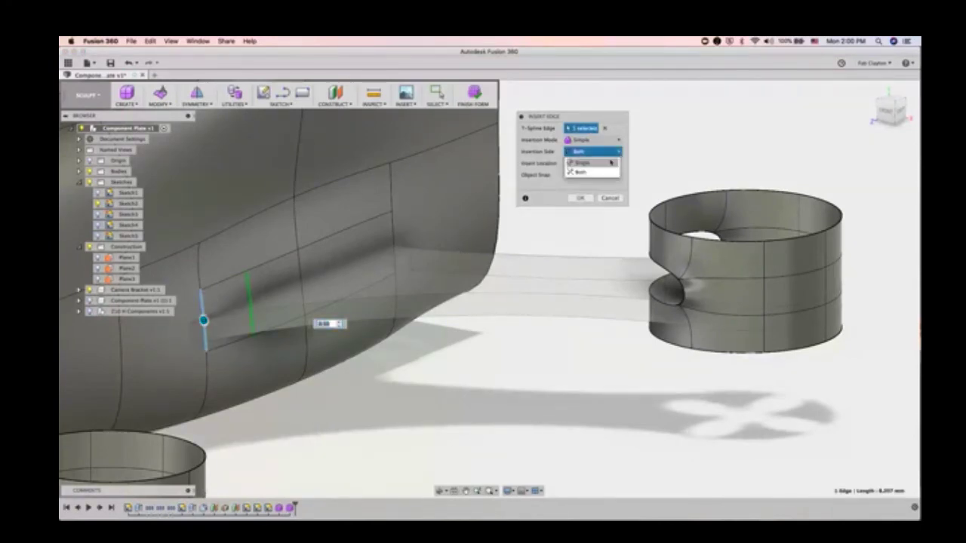
click(612, 161)
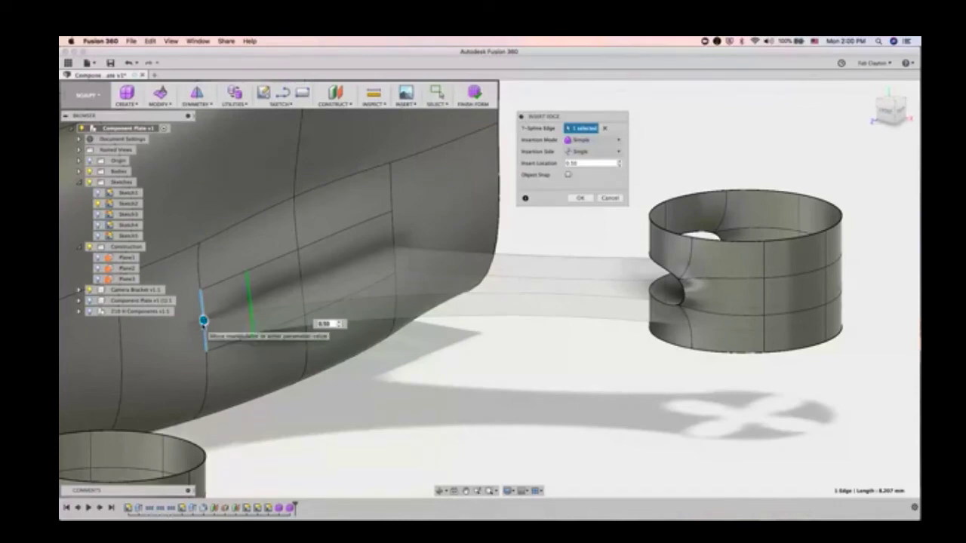
Step: Try offsetting the inserted edge to 0.618 and then to the opposite side with an insert location of -0.618
mouse_move(202, 321)
mouse_down()
mouse_move(138, 335)
mouse_move(219, 327)
mouse_up()
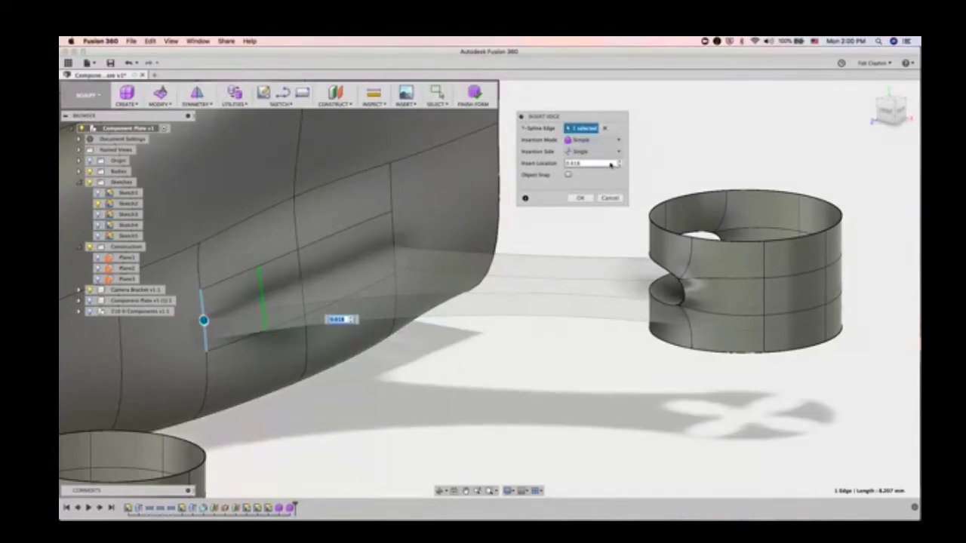
click(603, 163)
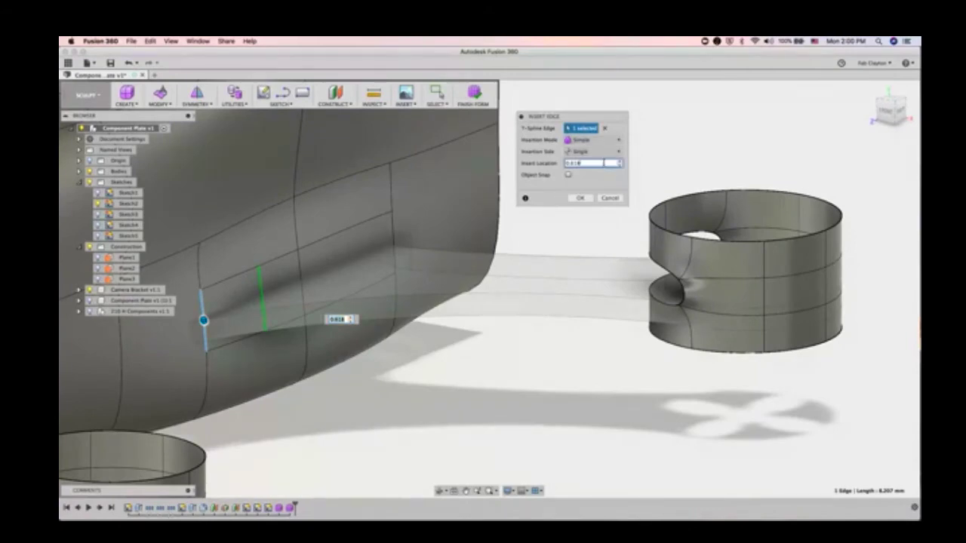
double_click(566, 163)
text(-0.618)
key(Return)
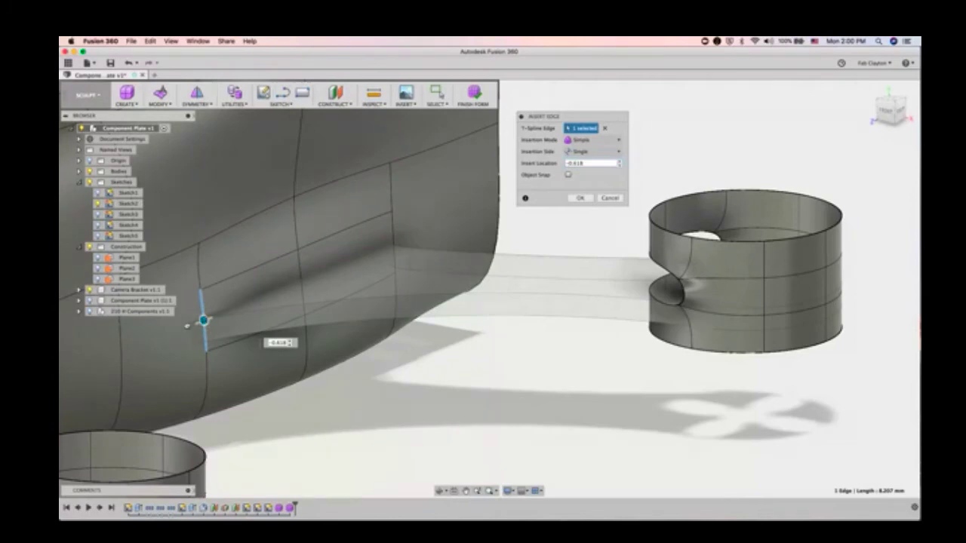
Step: Place the inserted edge inside the middle-row face at an insert location of 0.461 and finish the insertion
mouse_move(237, 317)
mouse_down()
mouse_move(268, 311)
mouse_move(252, 323)
mouse_up()
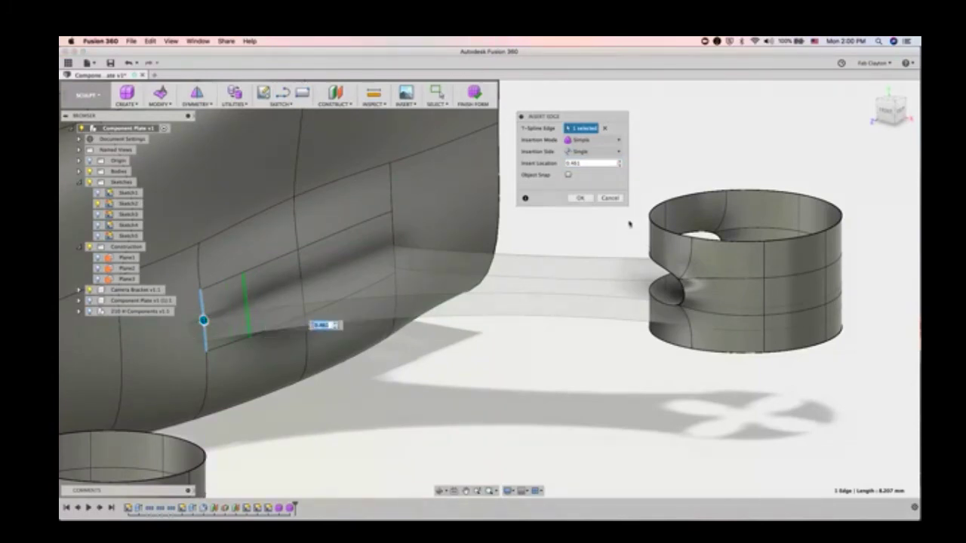
click(580, 198)
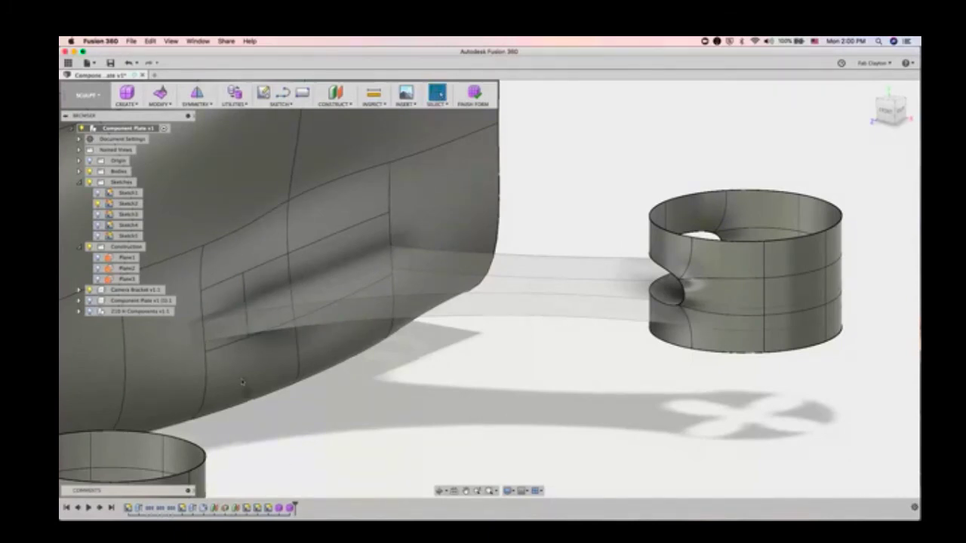
Step: Delete the two adjacent middle-row faces on the body's side beside the opened cylinder, leaving the short end face
click(239, 292)
click(264, 288)
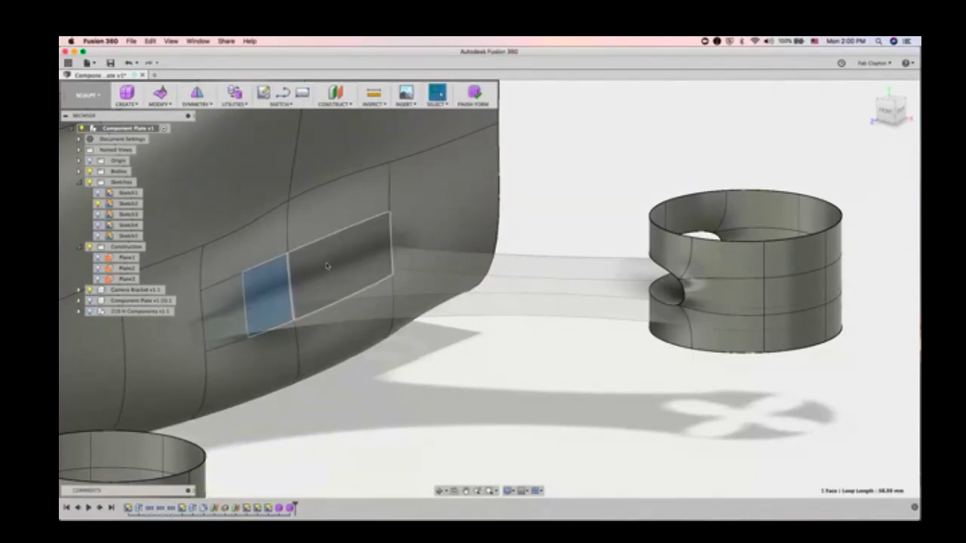
click(326, 266)
shift+click(265, 291)
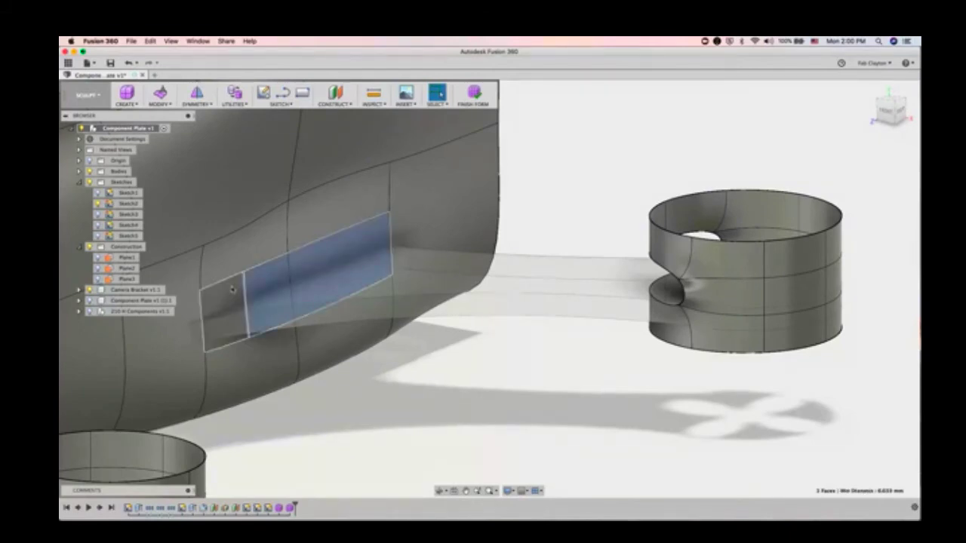
key(Delete)
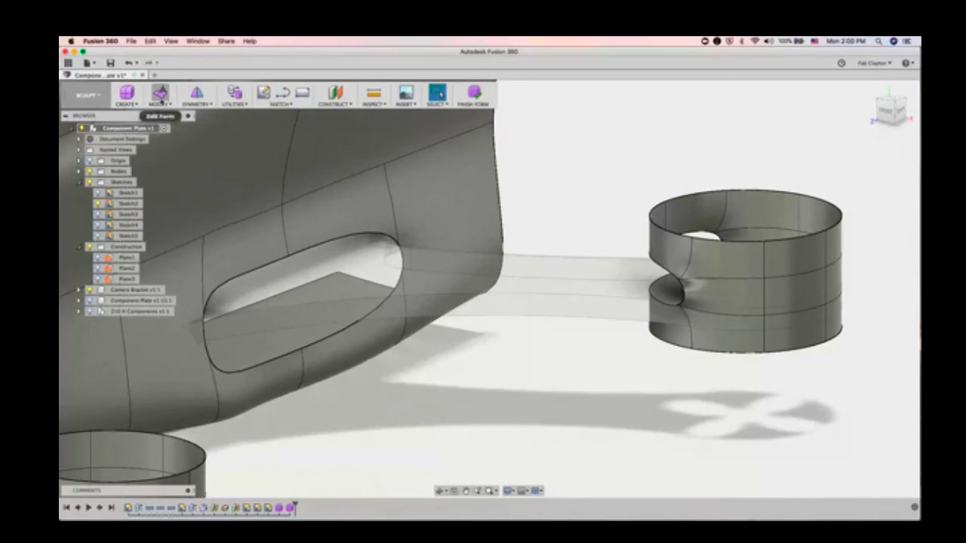
Step: Bridge the hole in the body's side to the opening in the facing motor-mount cylinder, forming the arm cover
click(131, 104)
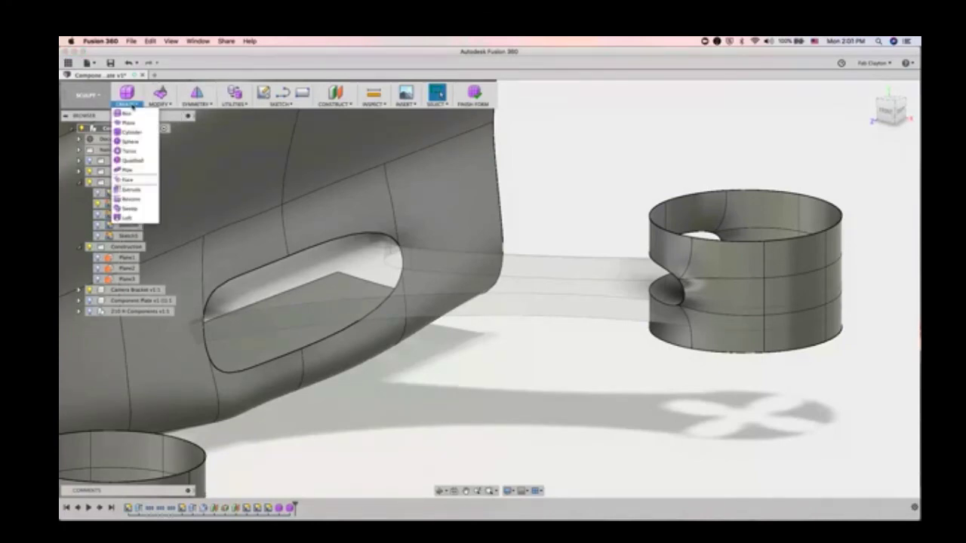
click(157, 105)
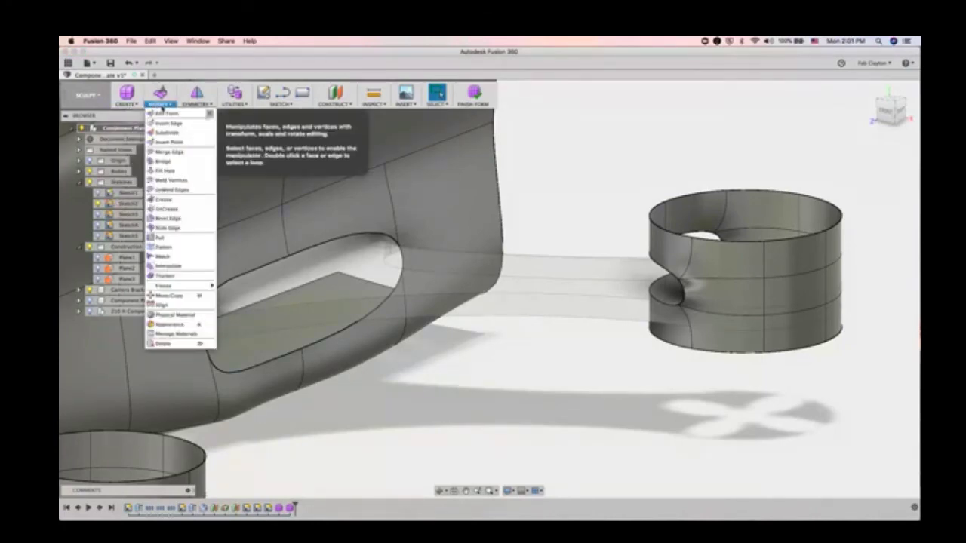
click(167, 162)
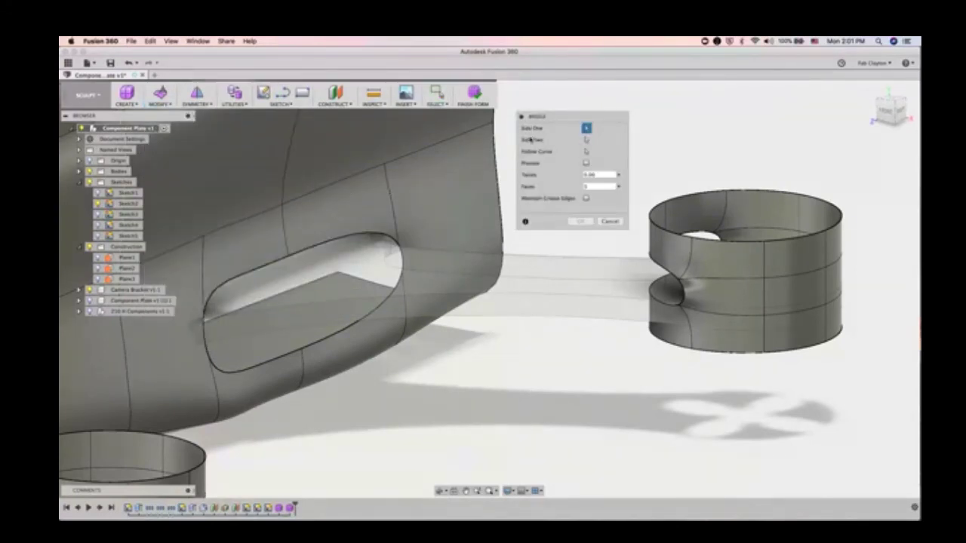
click(338, 239)
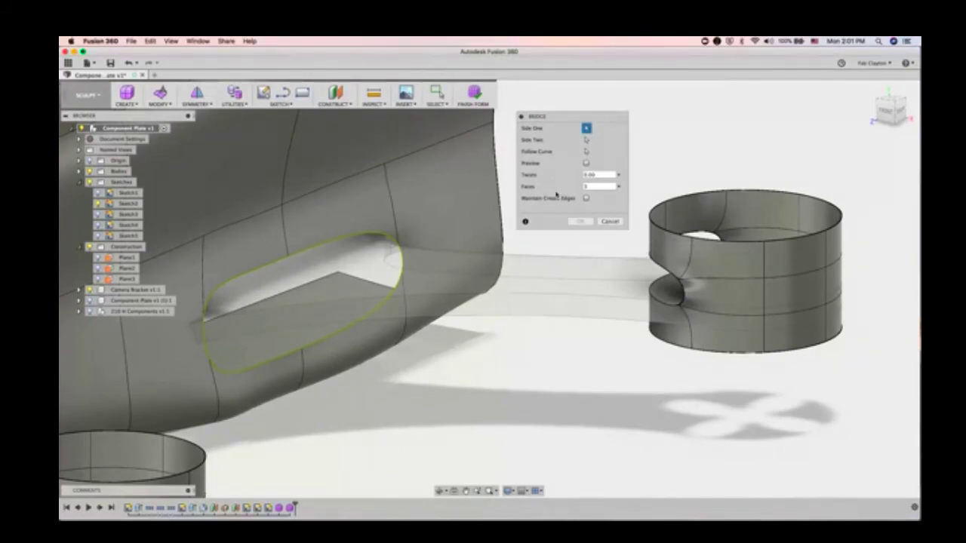
click(587, 140)
click(465, 491)
drag(508, 412, 556, 433)
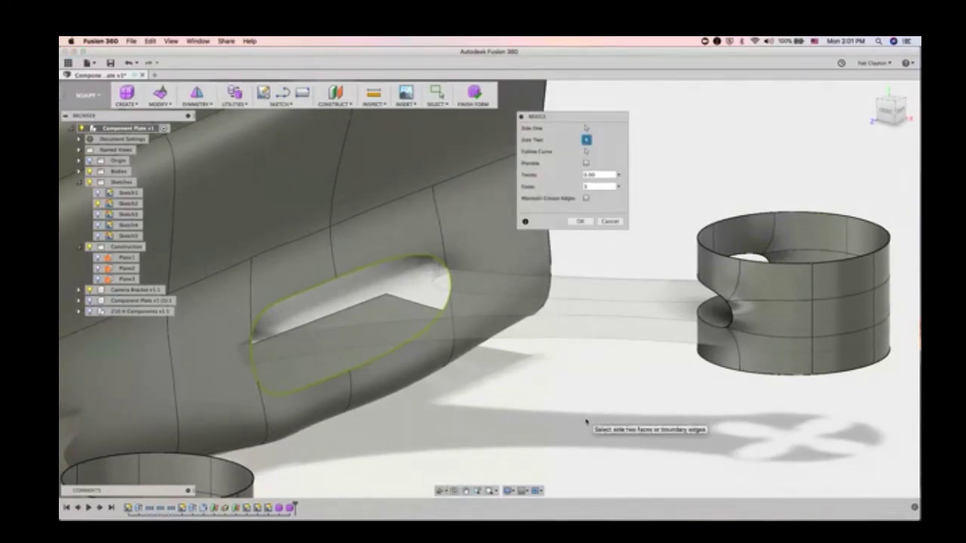
shift+middle_drag(591, 425, 630, 432)
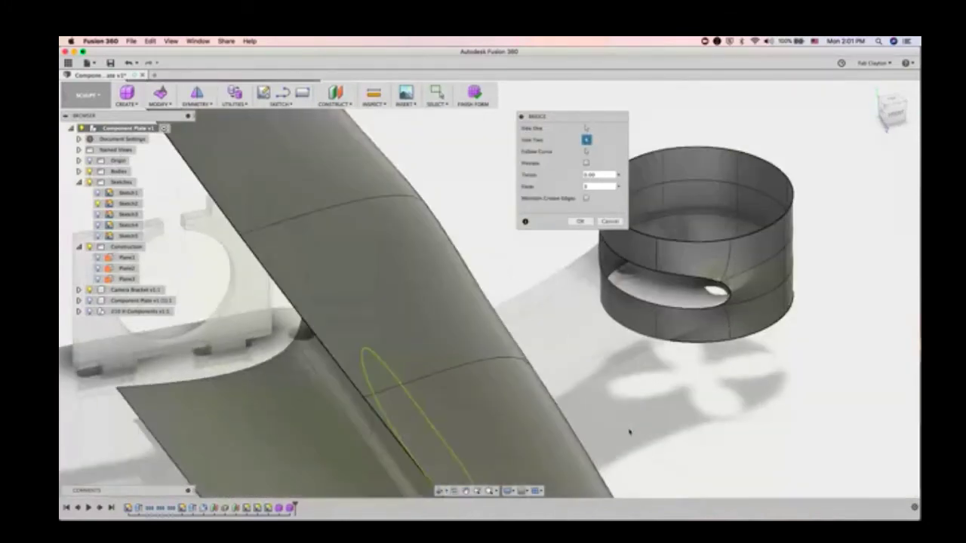
click(690, 279)
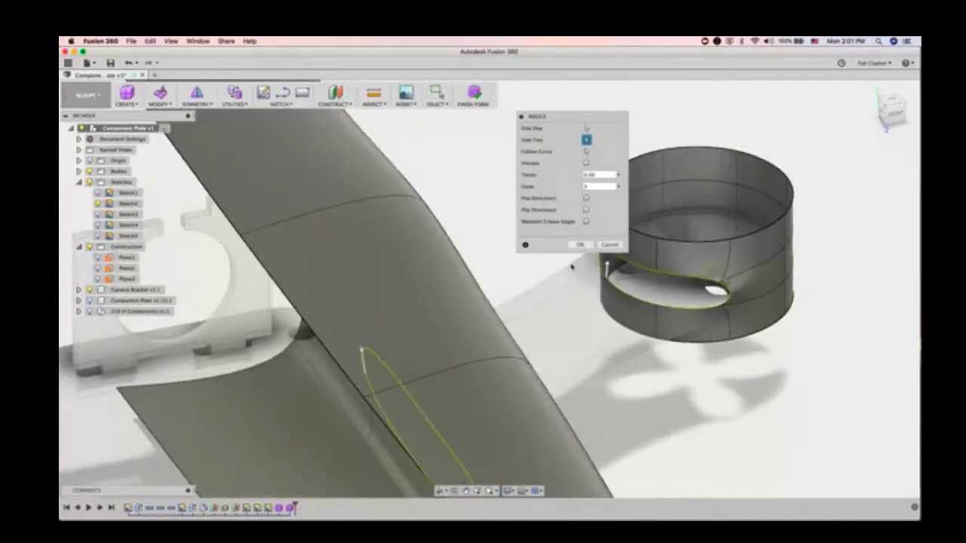
click(579, 244)
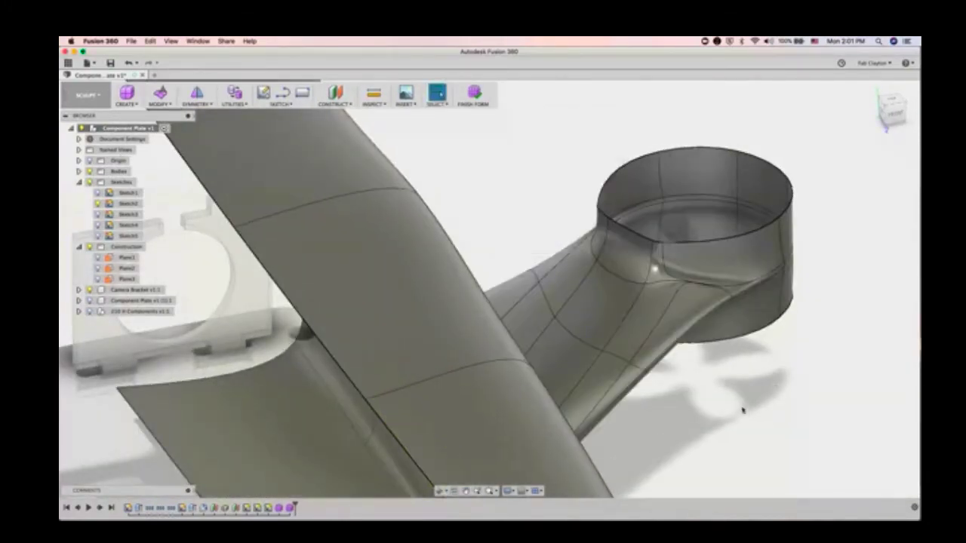
key(F6)
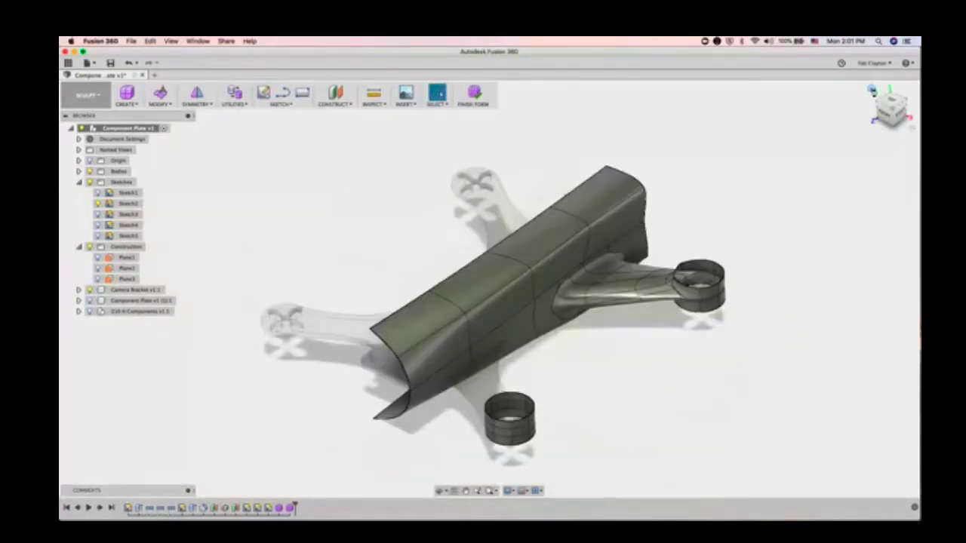
click(871, 88)
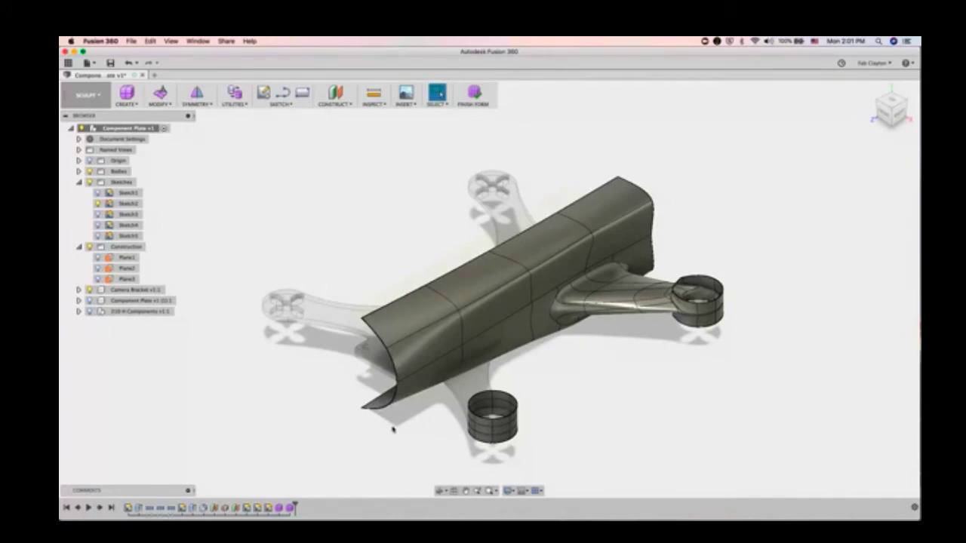
Step: Delete the three adjacent middle-row faces on the second motor-mount cylinder that face the body
click(441, 491)
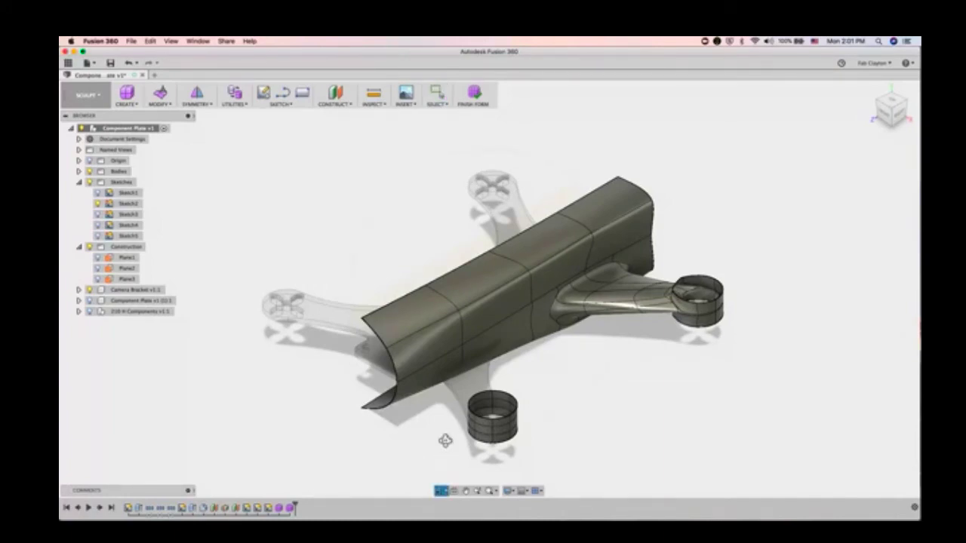
drag(446, 441, 524, 431)
scroll(644, 425, up, 5)
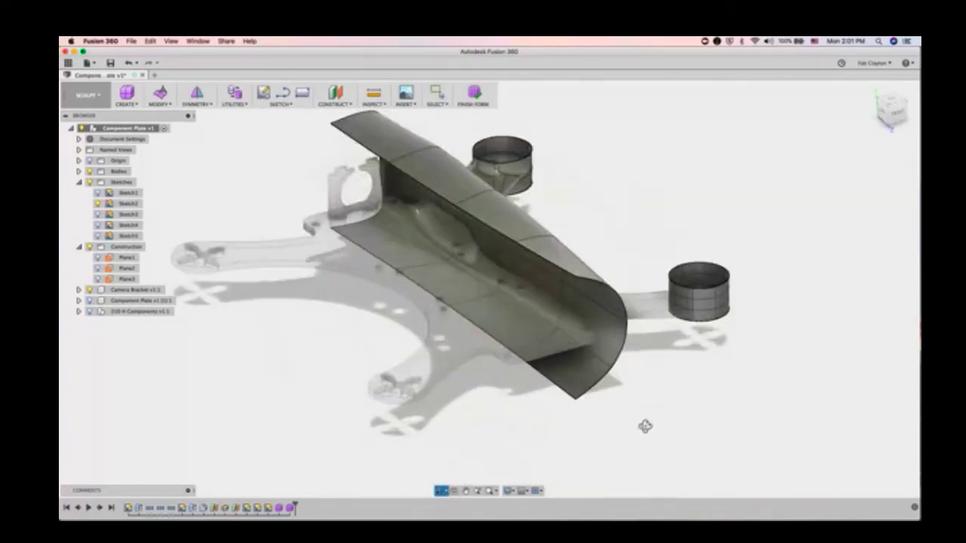
scroll(645, 433, up, 1)
middle_drag(689, 362, 673, 519)
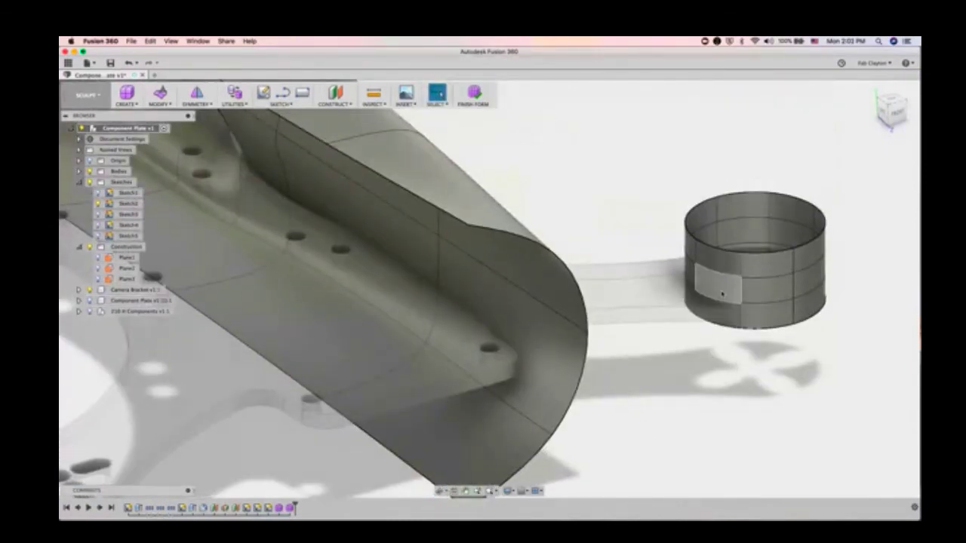
click(722, 294)
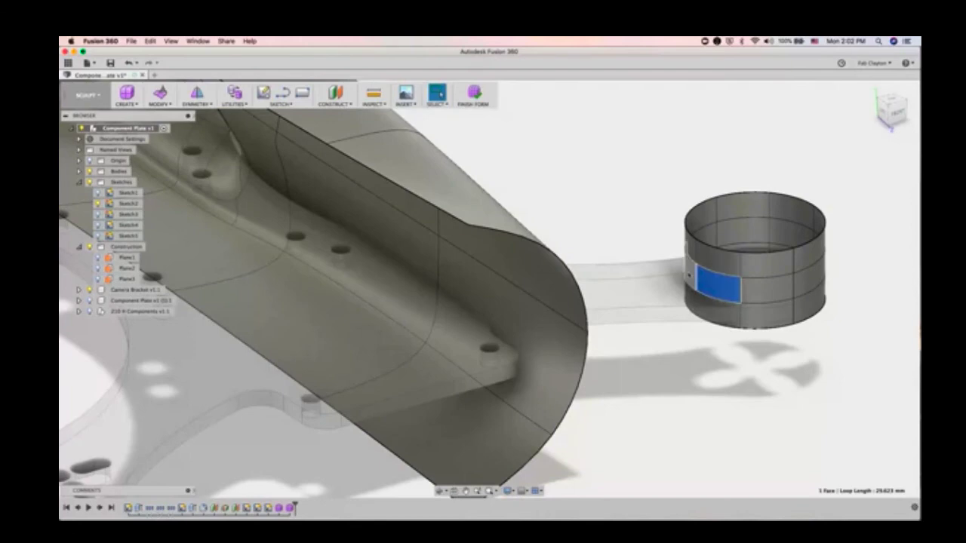
shift+click(689, 277)
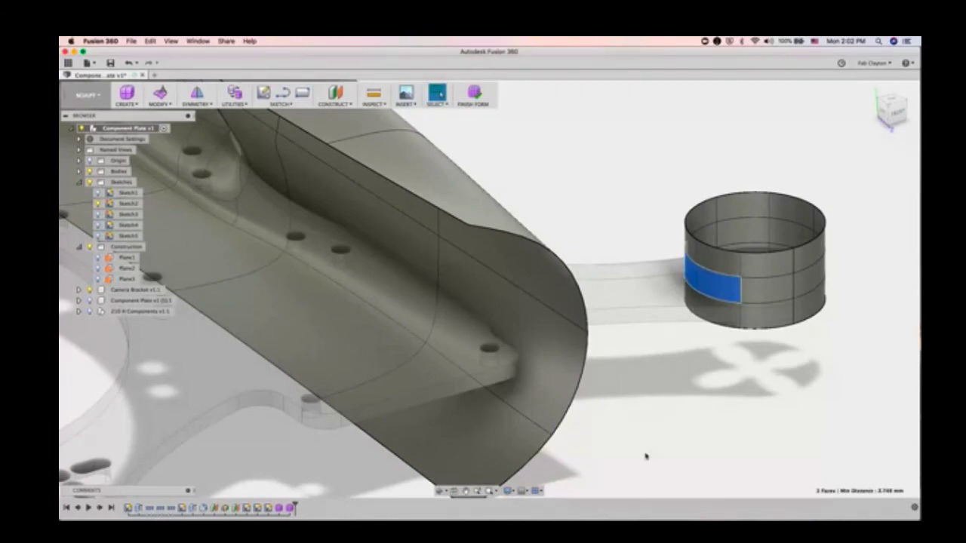
click(443, 492)
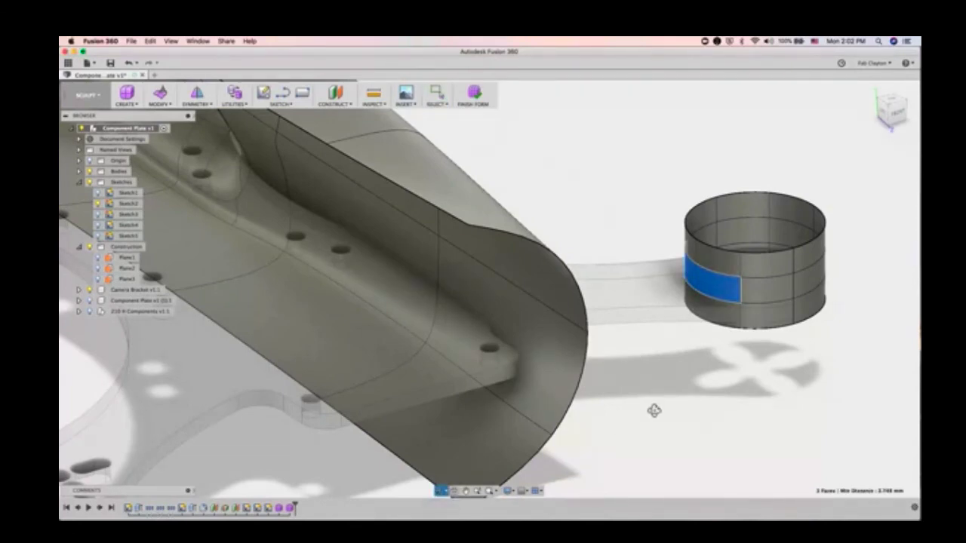
scroll(654, 412, up, 2)
drag(655, 412, 428, 220)
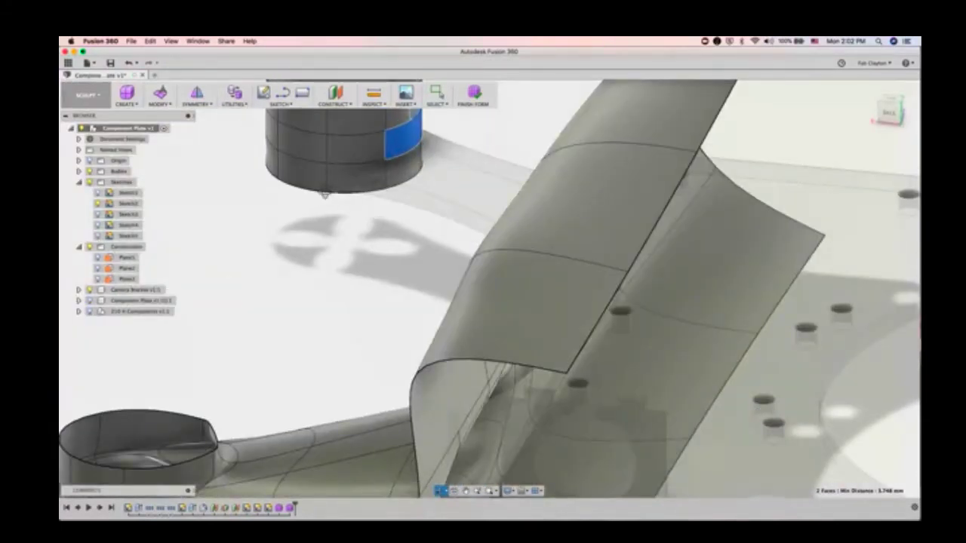
key(Escape)
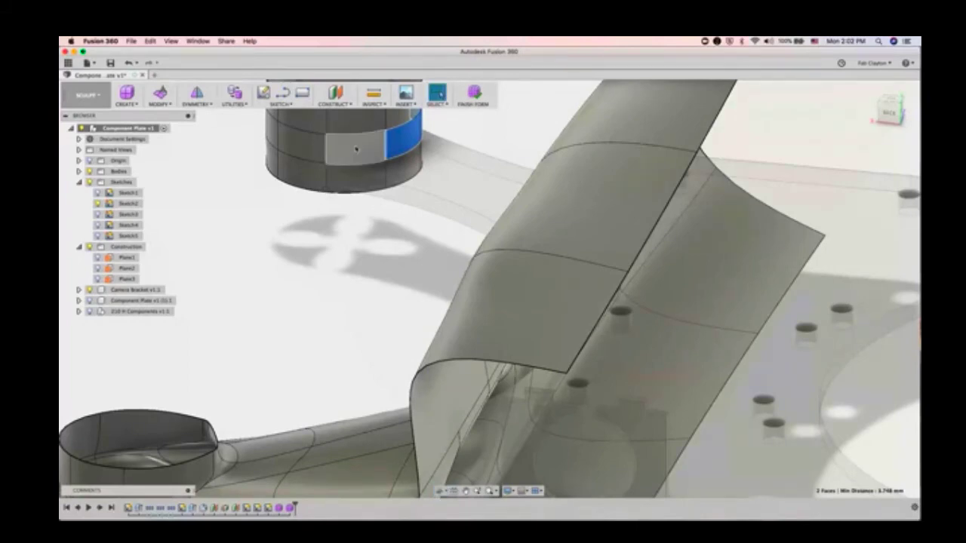
shift+click(357, 149)
click(340, 298)
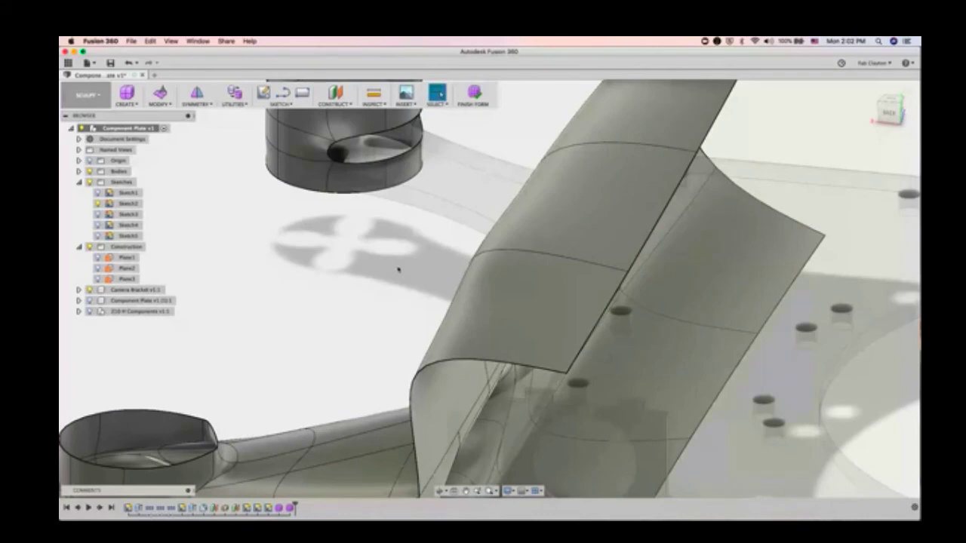
Step: Insert edges on both sides of the lower vertical edge above the second arm, at an insert location of about 0.38
shift+middle_drag(398, 269, 463, 269)
scroll(718, 139, up, 10)
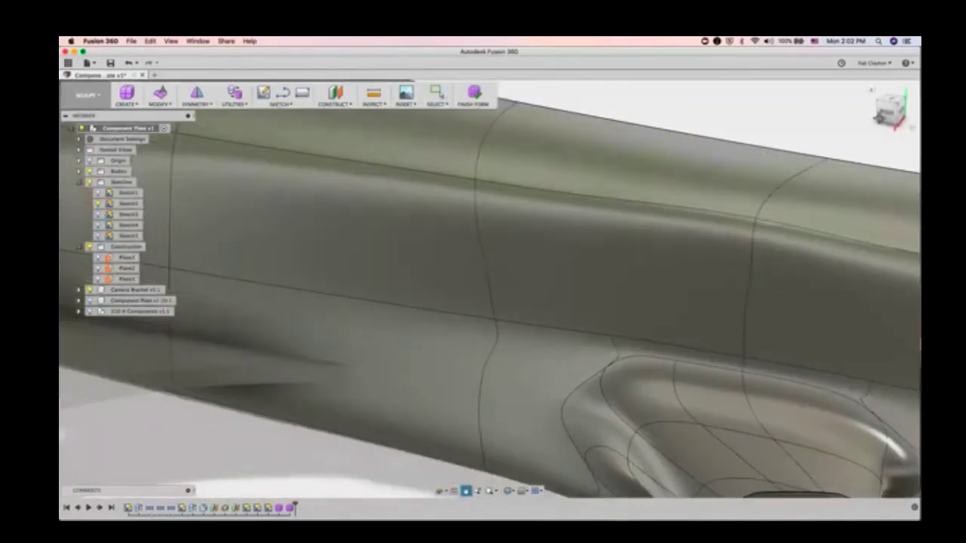
middle_drag(237, 429, 520, 410)
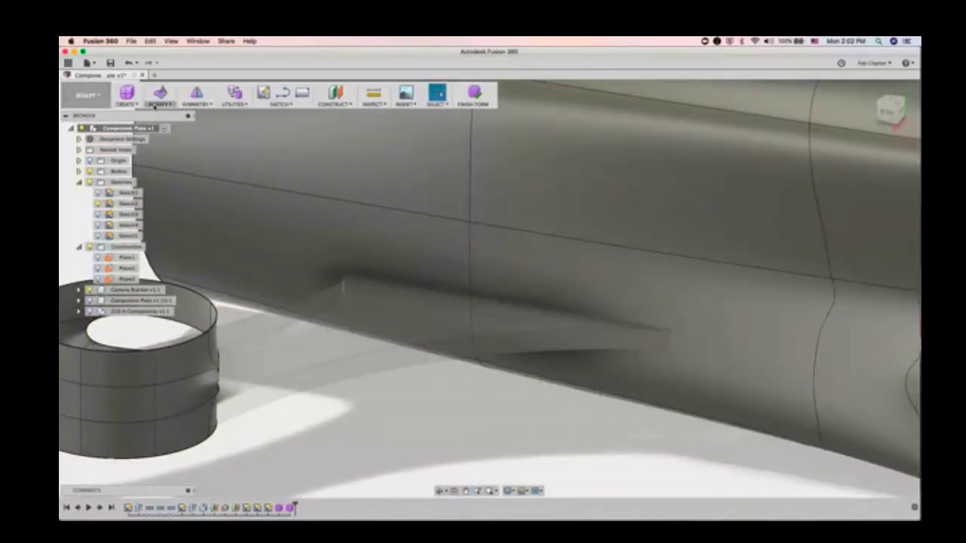
click(155, 104)
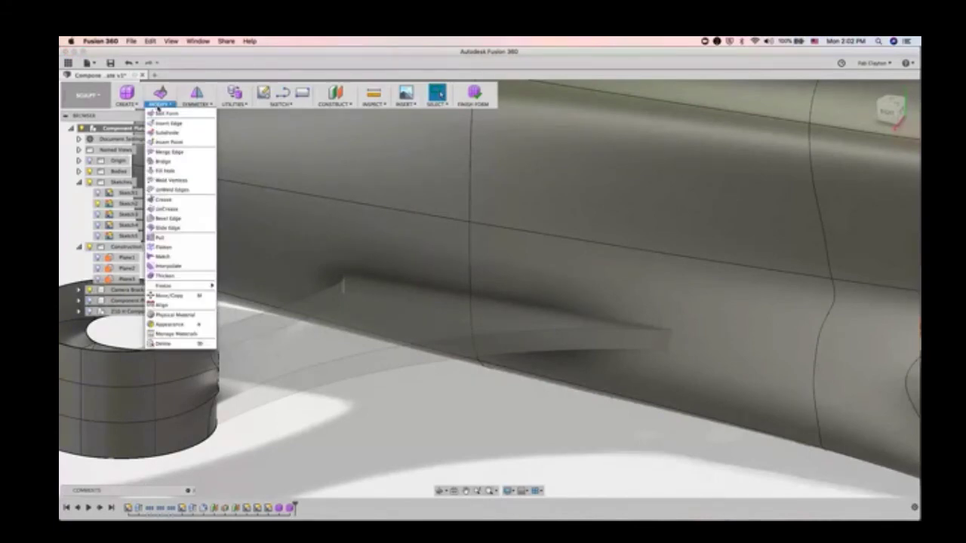
click(167, 123)
click(603, 151)
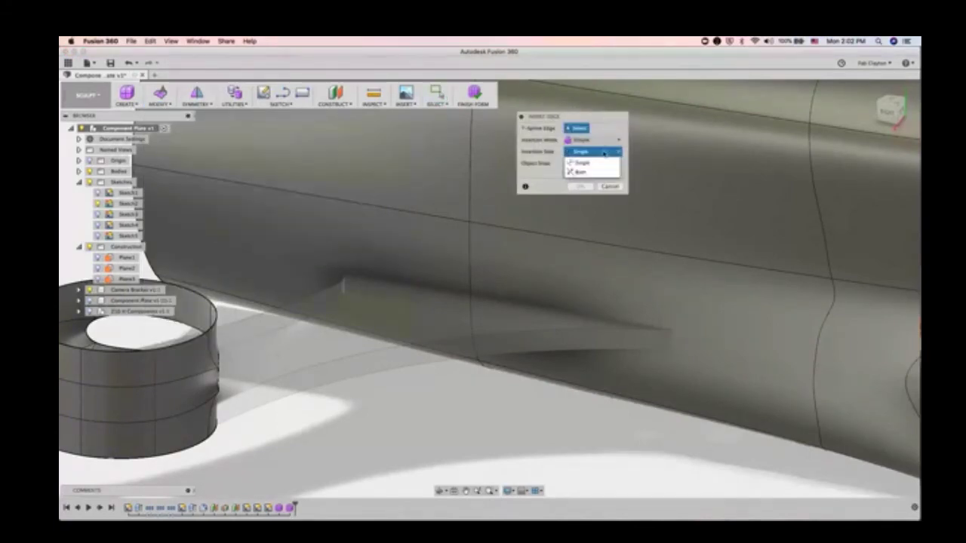
click(581, 172)
click(470, 264)
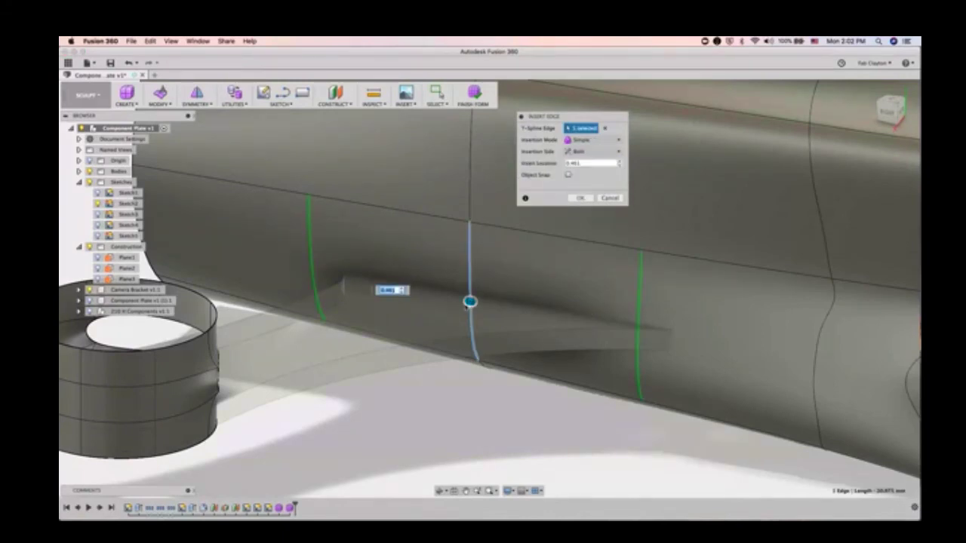
drag(469, 302, 499, 305)
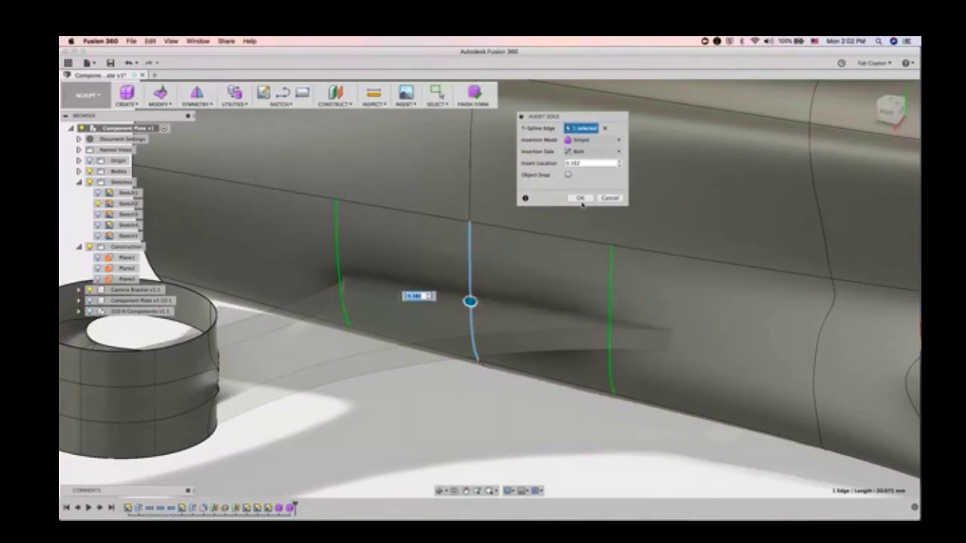
key(Return)
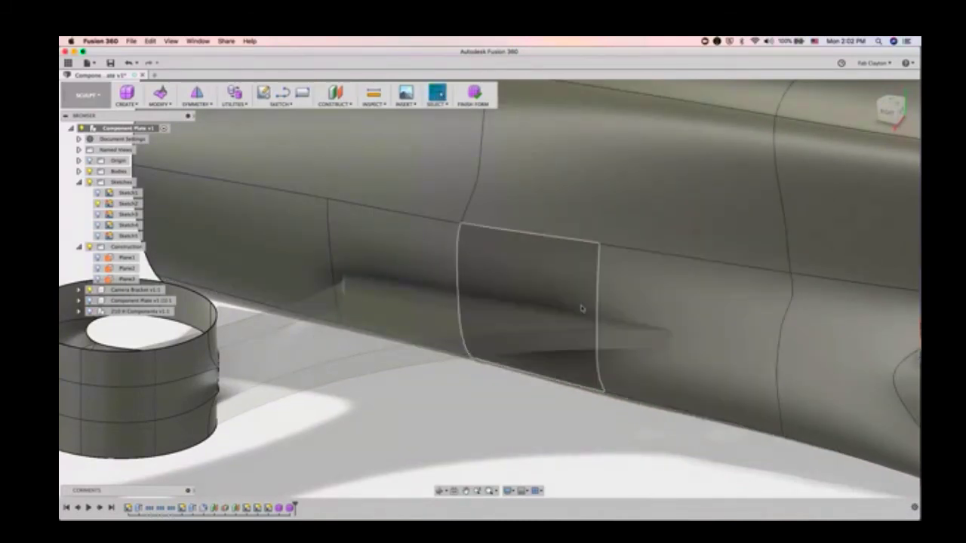
Step: Insert a single edge beside the new vertical edge, towards the bridged arm, at an insert location of 0.461
click(155, 104)
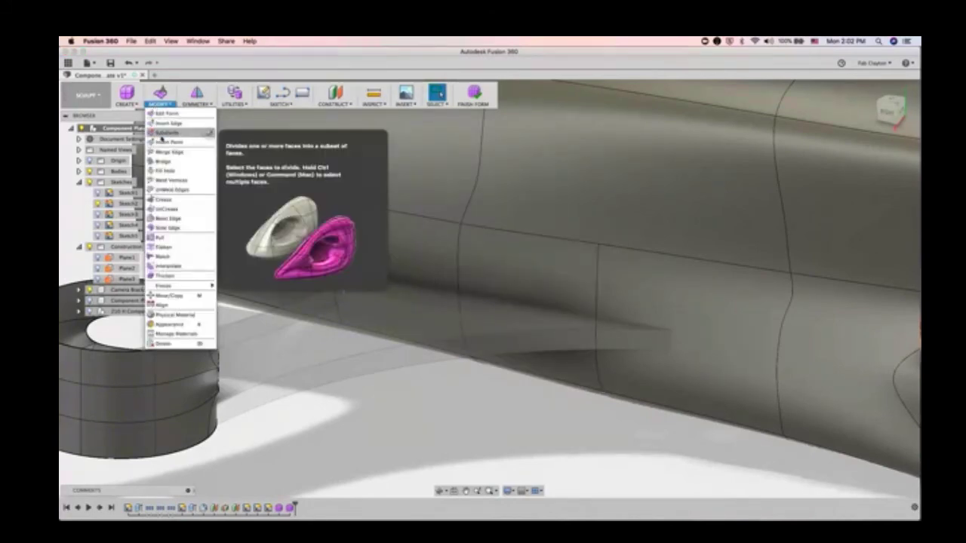
click(165, 122)
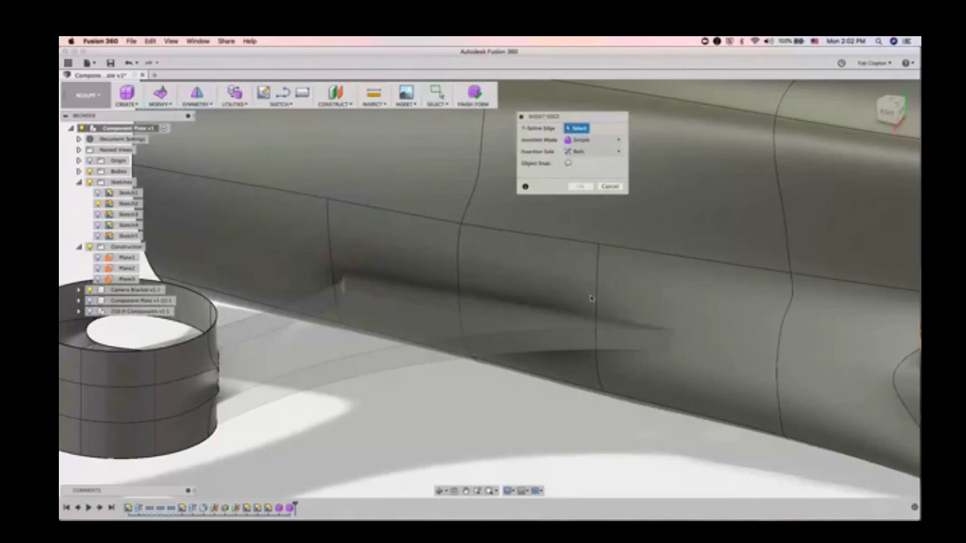
click(598, 300)
click(593, 151)
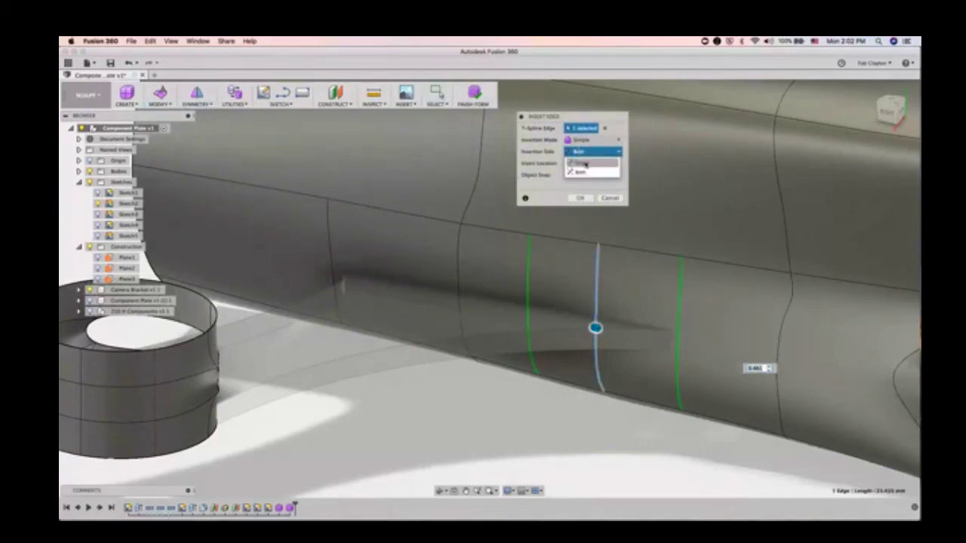
click(595, 174)
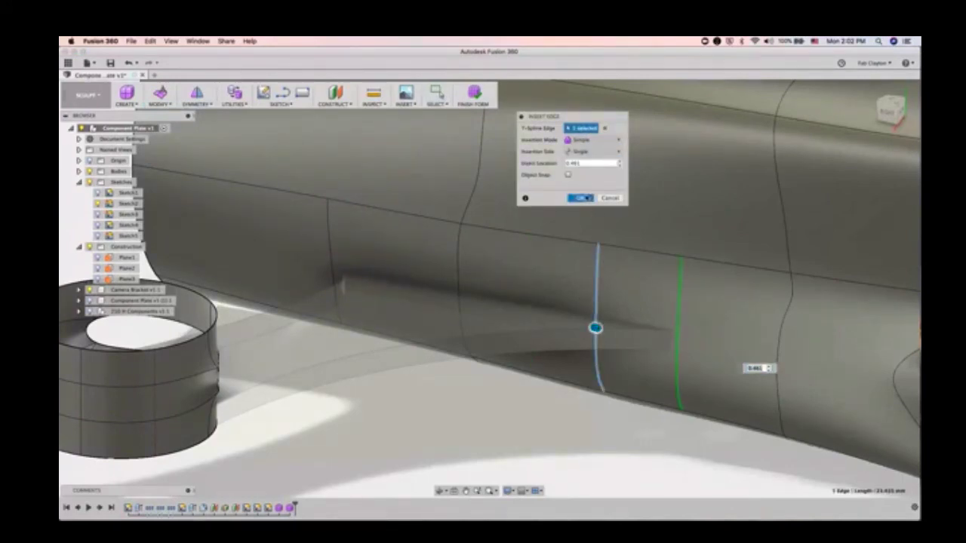
click(580, 198)
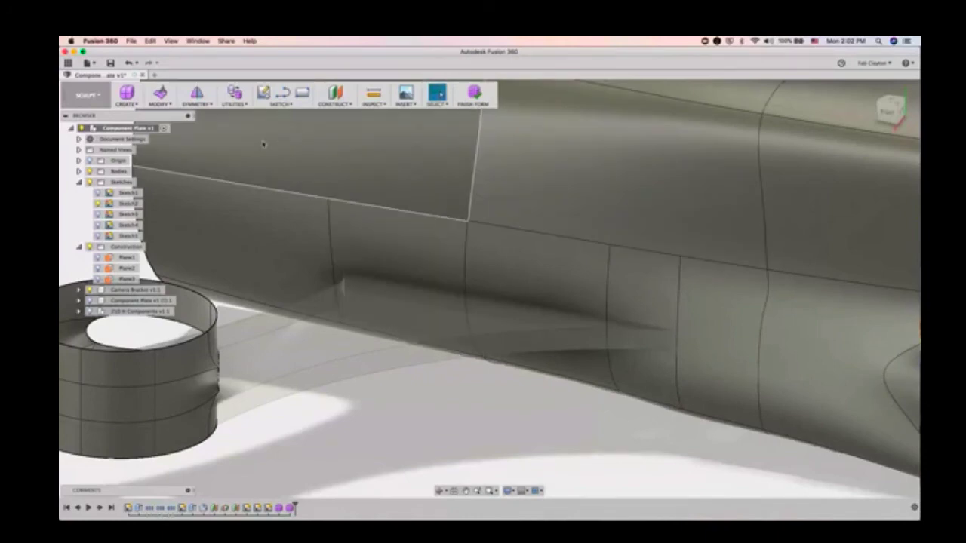
Step: Delete the three adjacent lower faces on the body's side above the second arm to open a hole
click(379, 239)
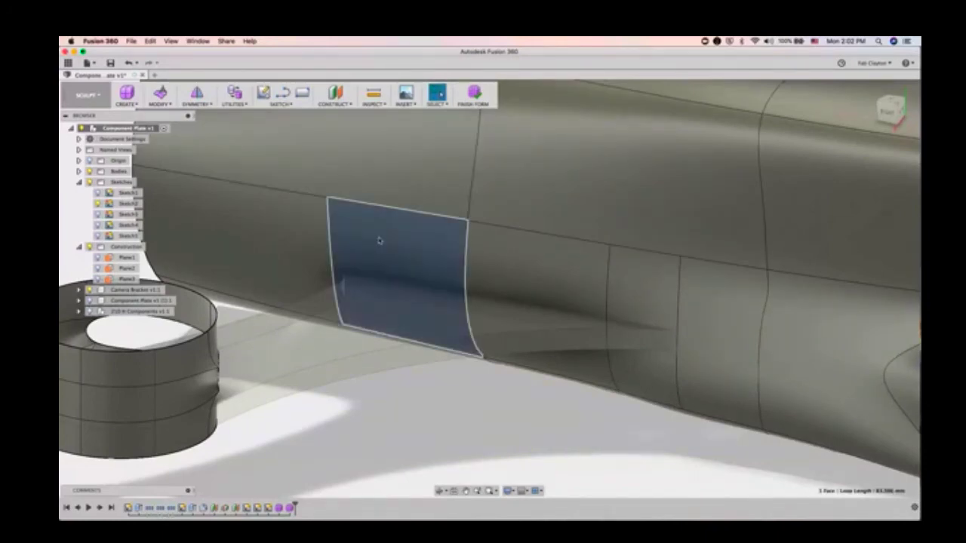
click(559, 259)
click(651, 275)
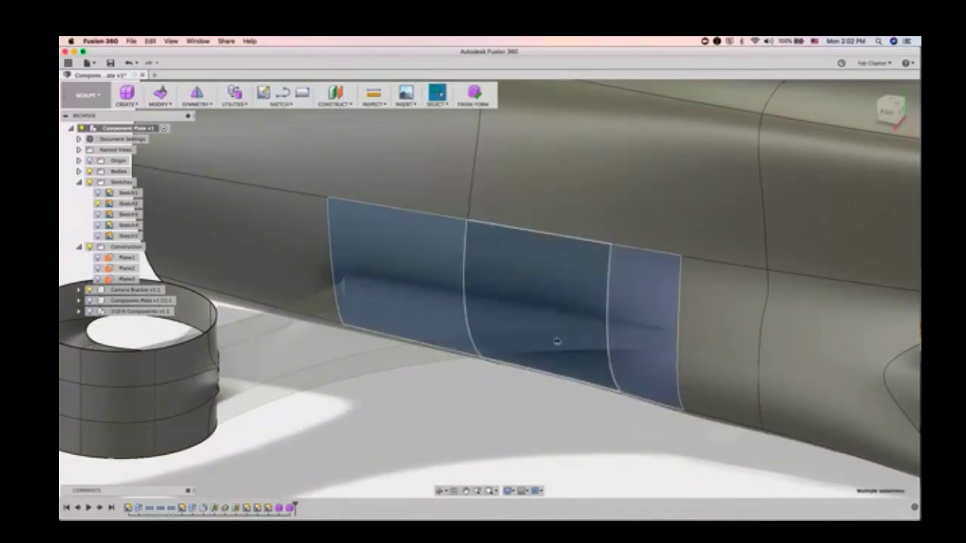
key(Delete)
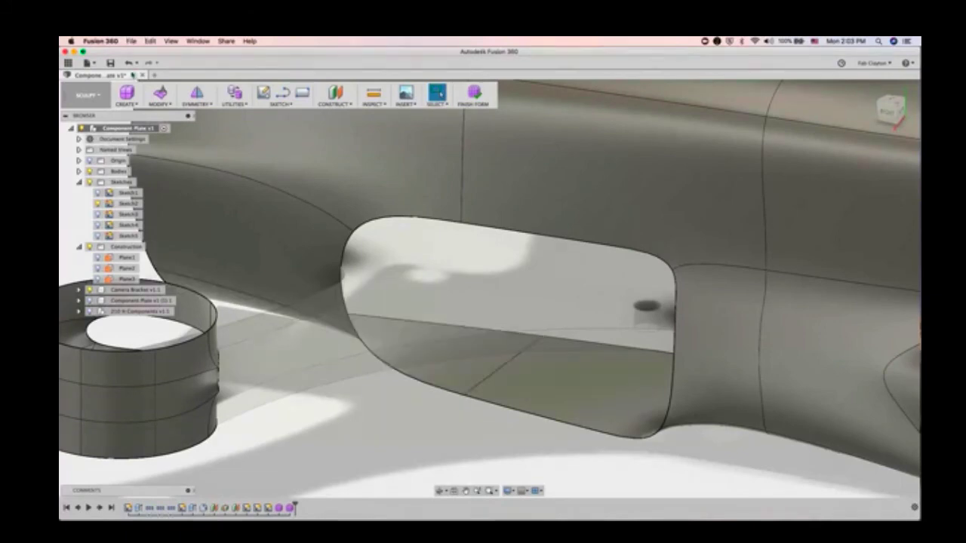
click(130, 65)
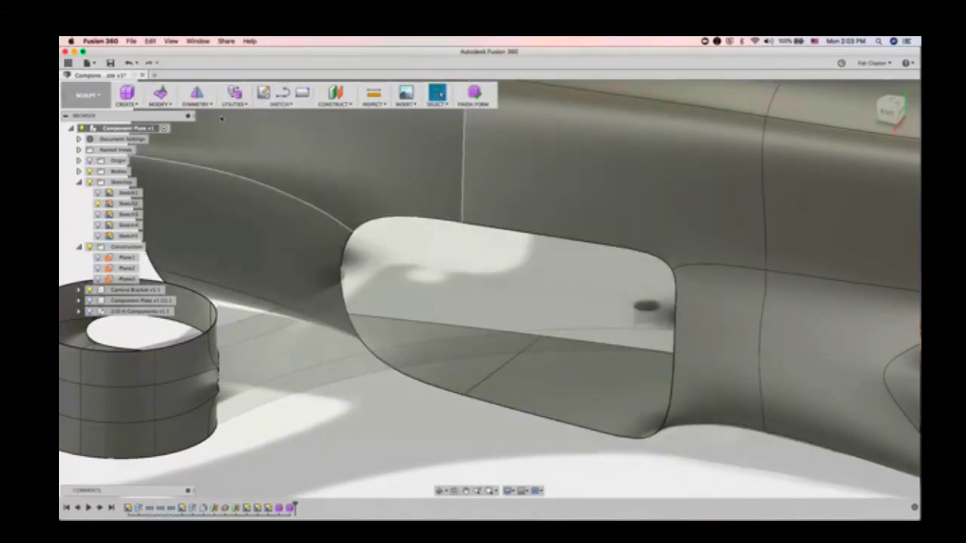
Step: Bridge the new hole in the body's side to the opening in the second motor-mount cylinder, using 3 faces and 0 twists
click(160, 99)
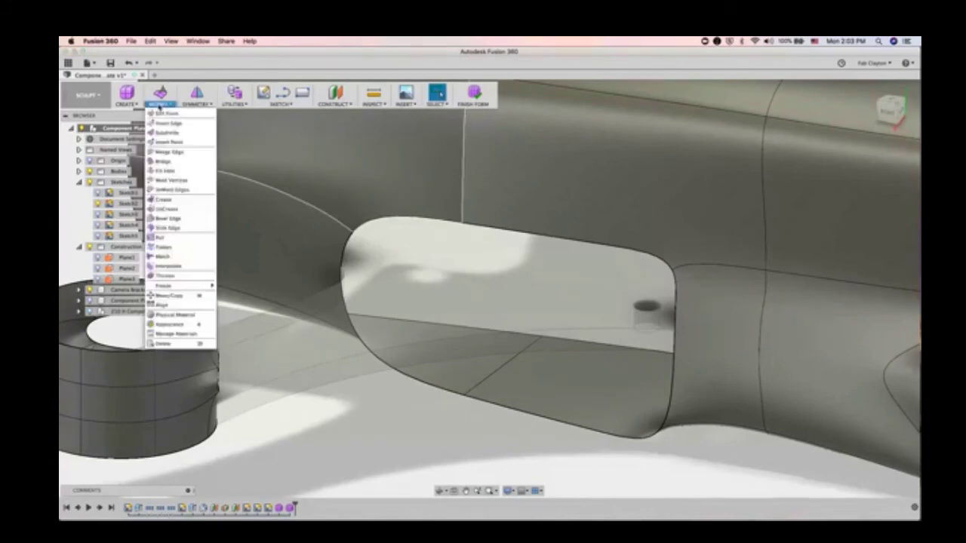
click(162, 161)
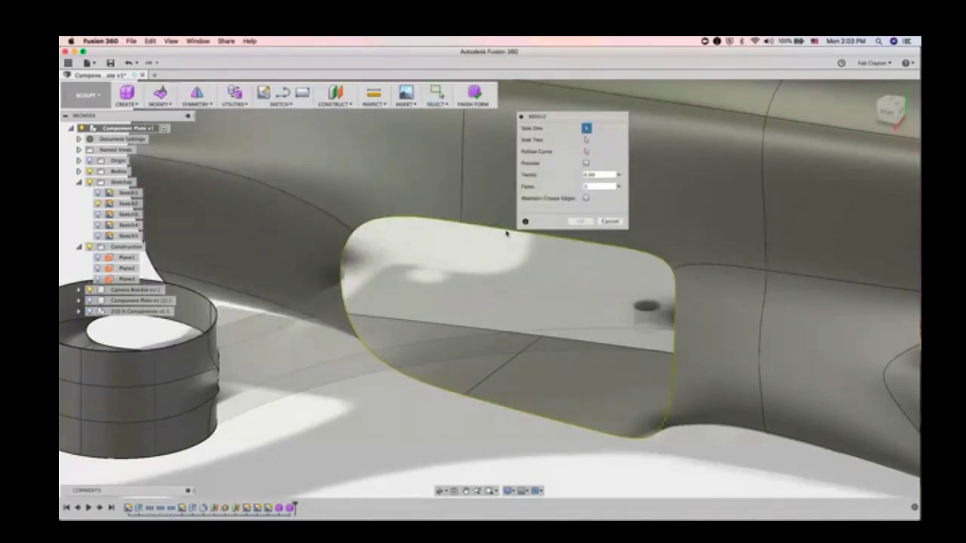
click(587, 139)
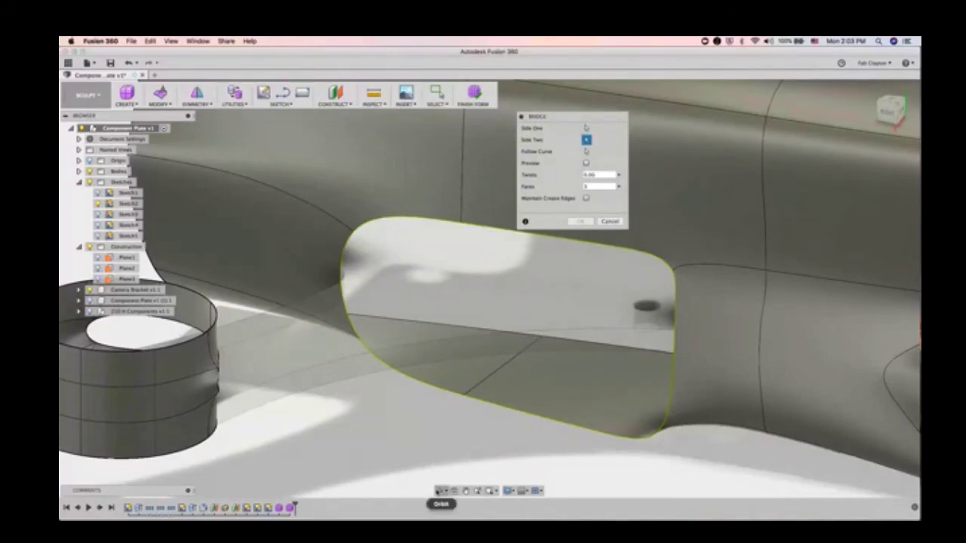
click(441, 491)
drag(457, 460, 364, 458)
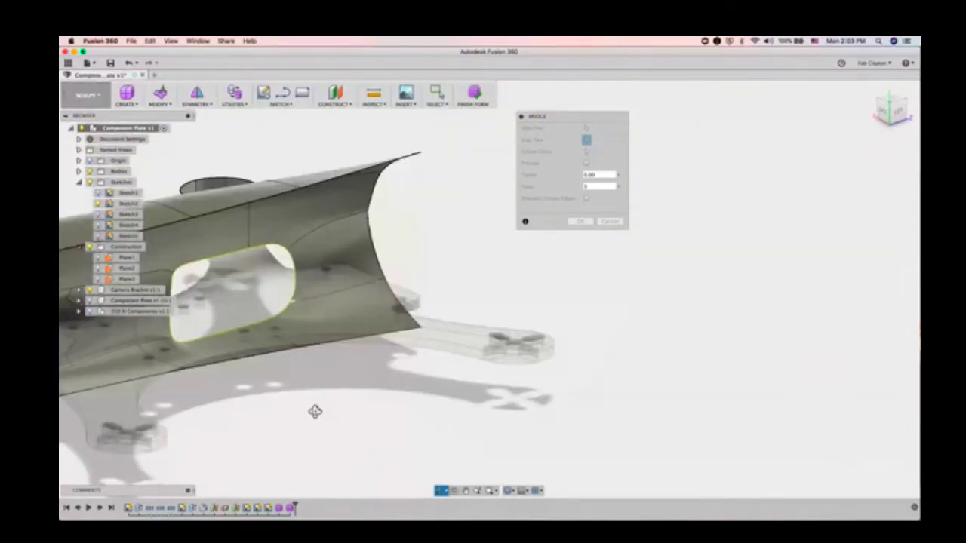
scroll(315, 411, up, 1)
scroll(316, 413, down, 3)
drag(316, 219, 210, 342)
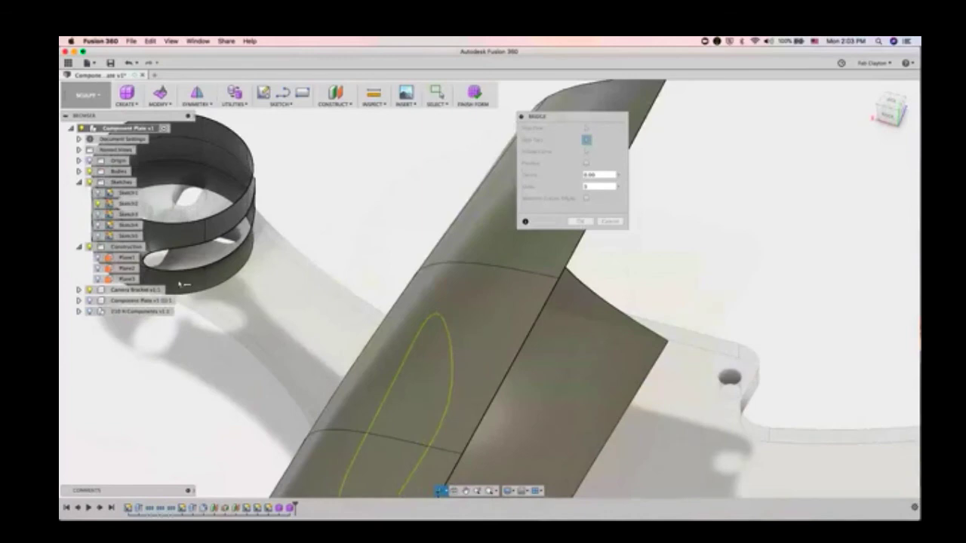
key(Escape)
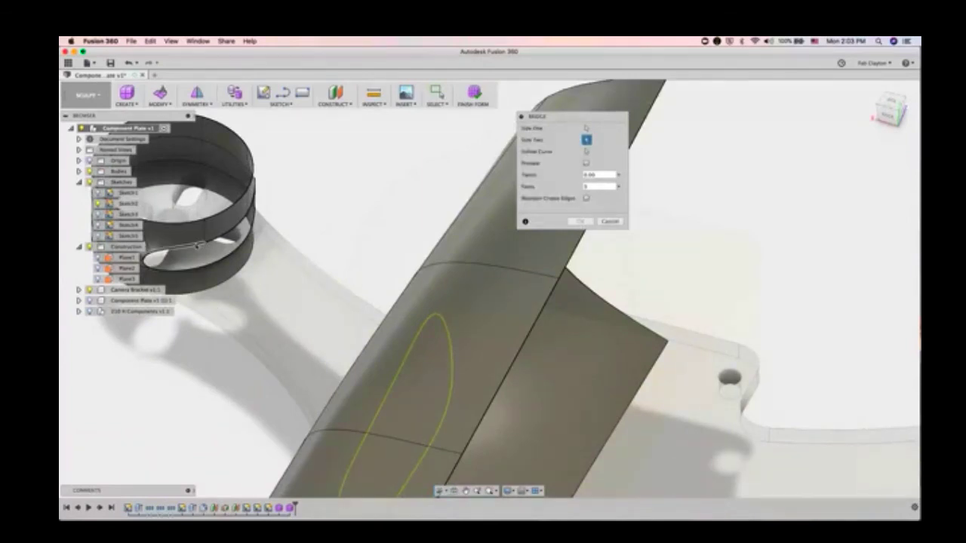
click(199, 248)
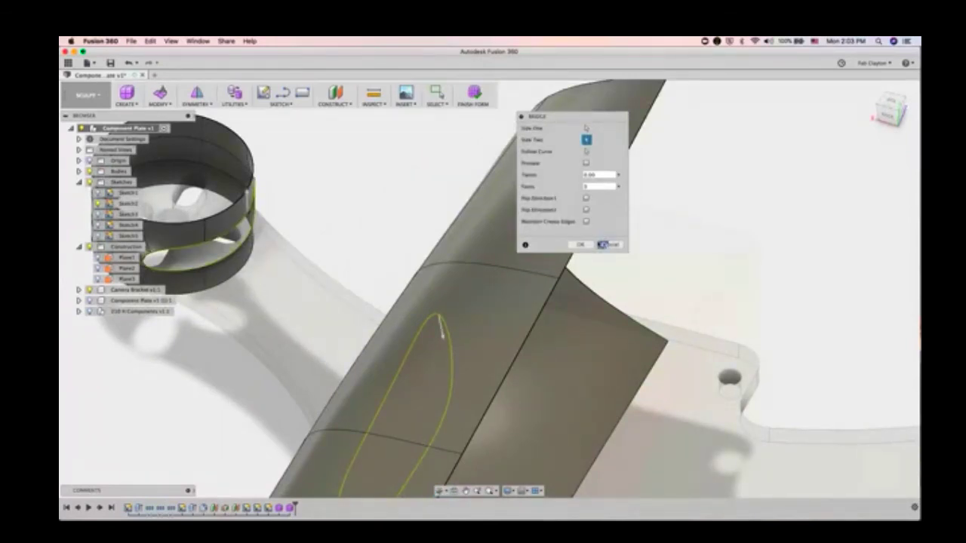
click(439, 317)
key(Return)
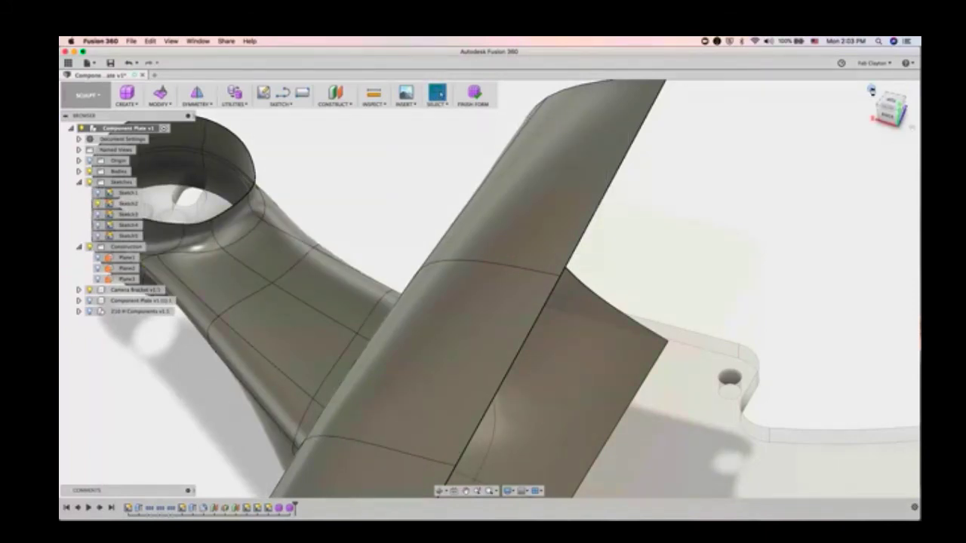
Step: Mirror-duplicate the sculpted half body across the lengthwise vertical origin plane, with a weld tolerance of 0.01 mm
click(874, 92)
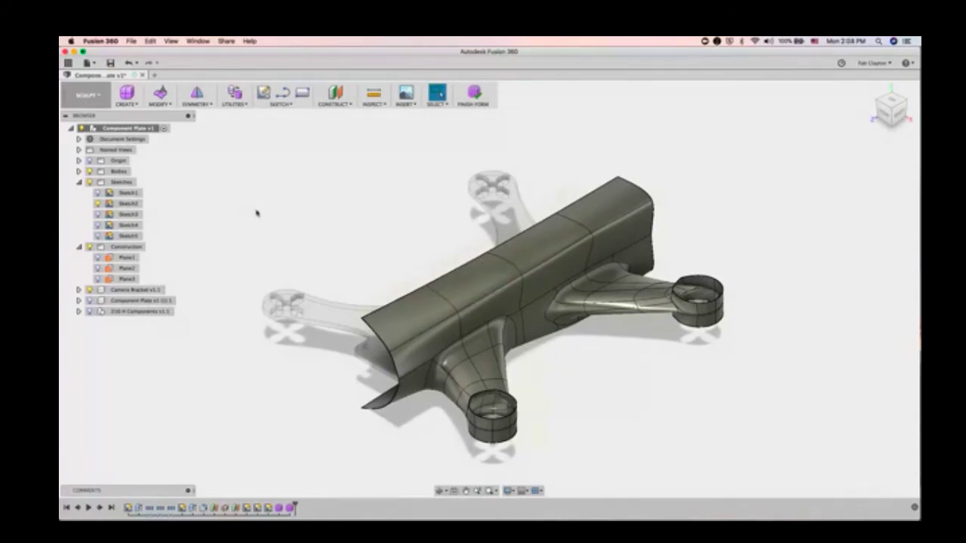
click(194, 104)
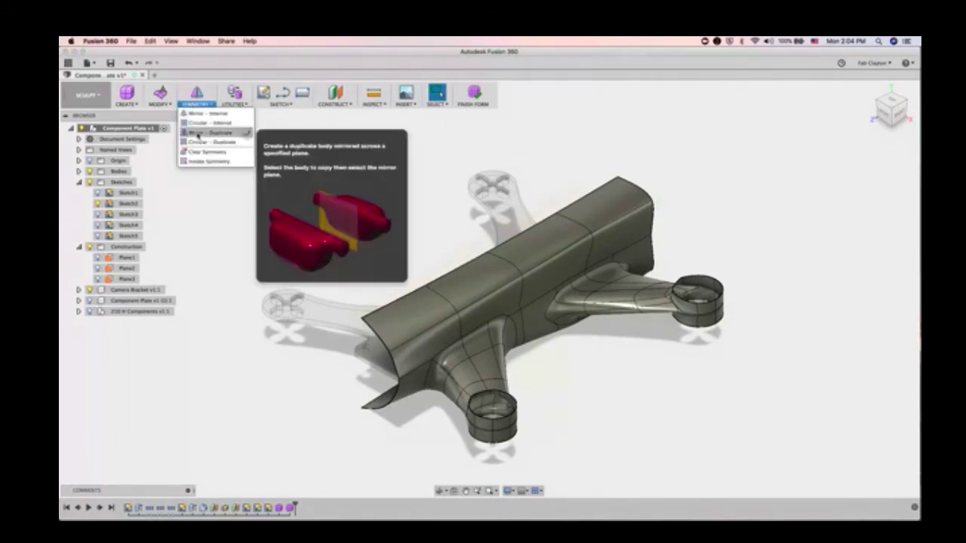
click(198, 132)
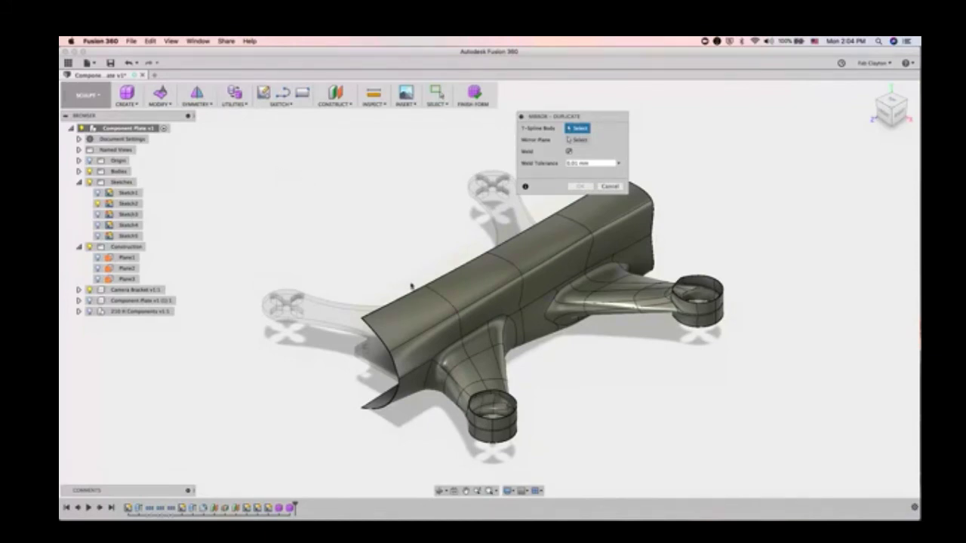
click(461, 293)
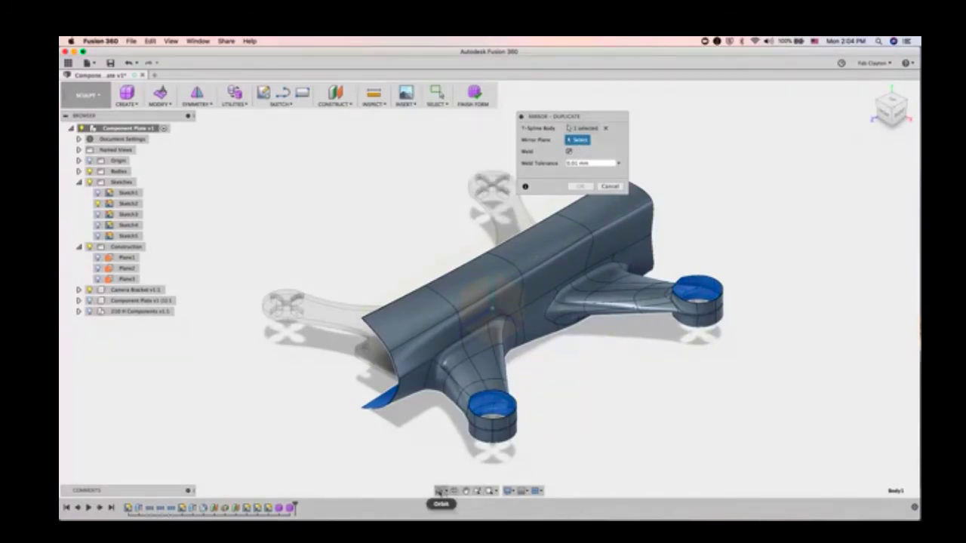
click(440, 491)
drag(284, 416, 350, 401)
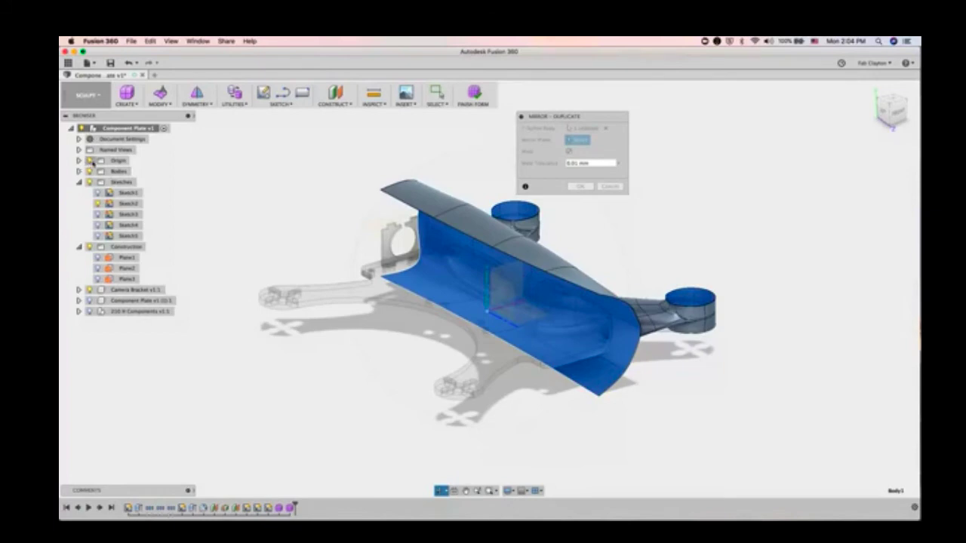
scroll(516, 336, up, 5)
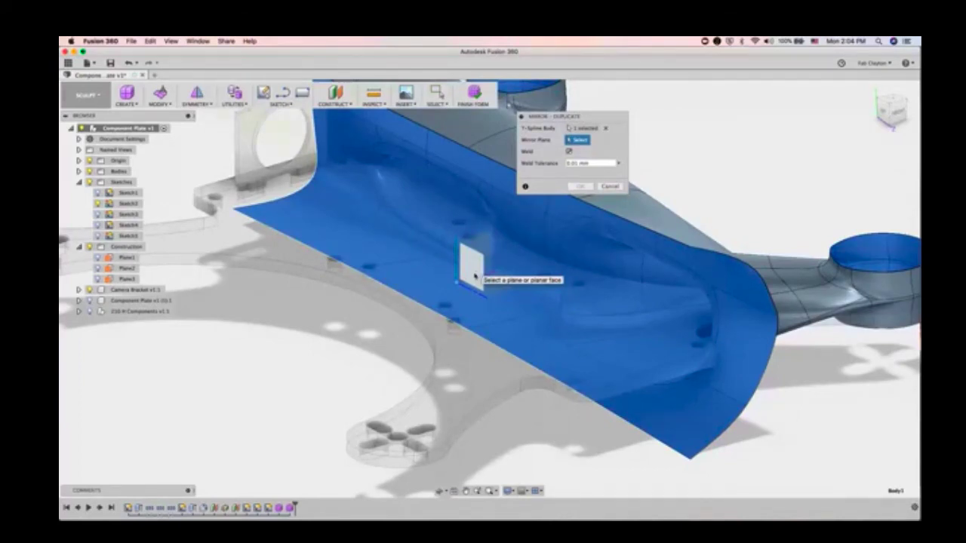
click(472, 273)
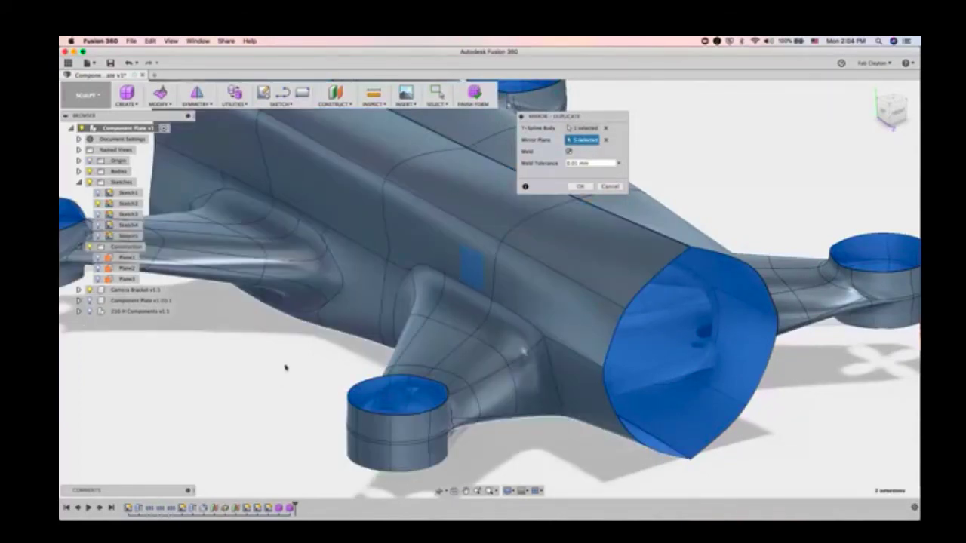
click(580, 186)
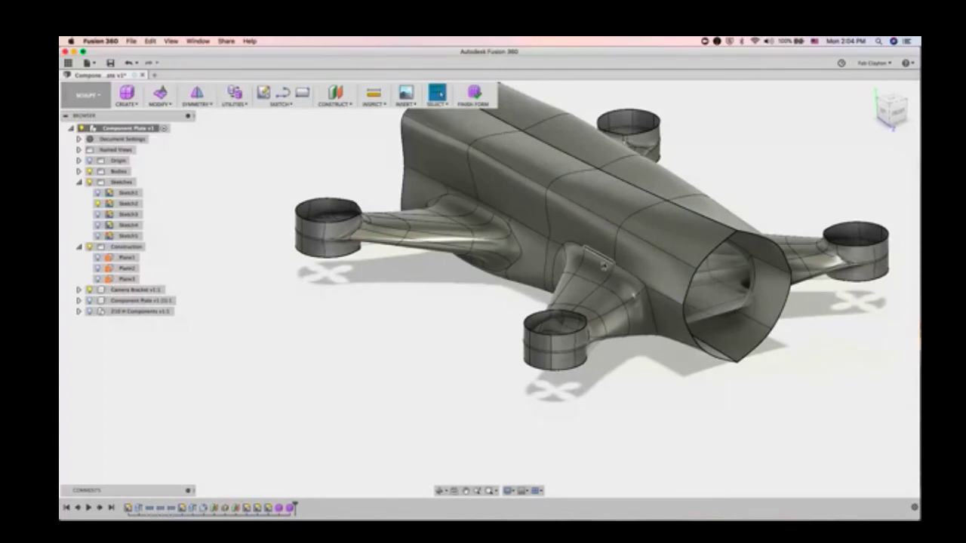
Step: Merge the four top centreline edges of one body half with the four matching edges of the mirrored half
click(893, 100)
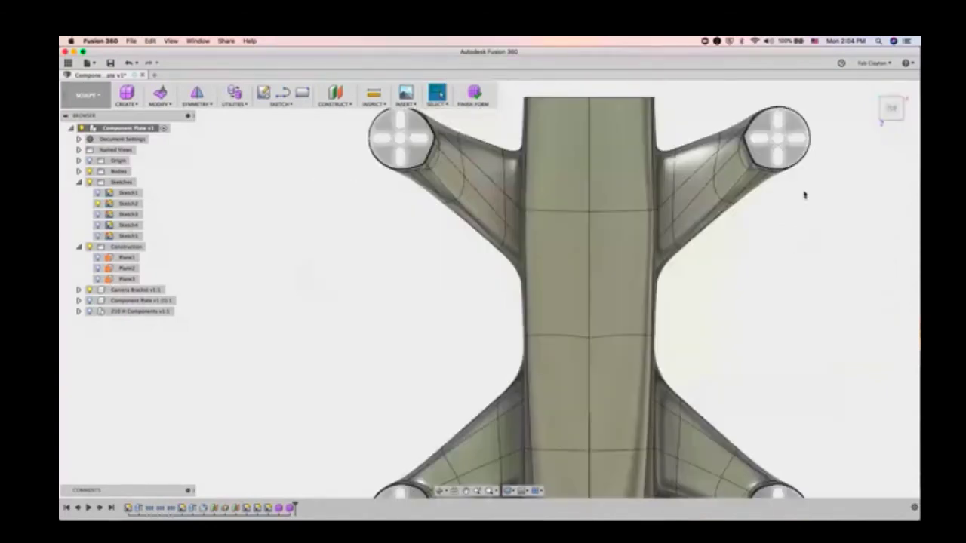
scroll(637, 433, up, 6)
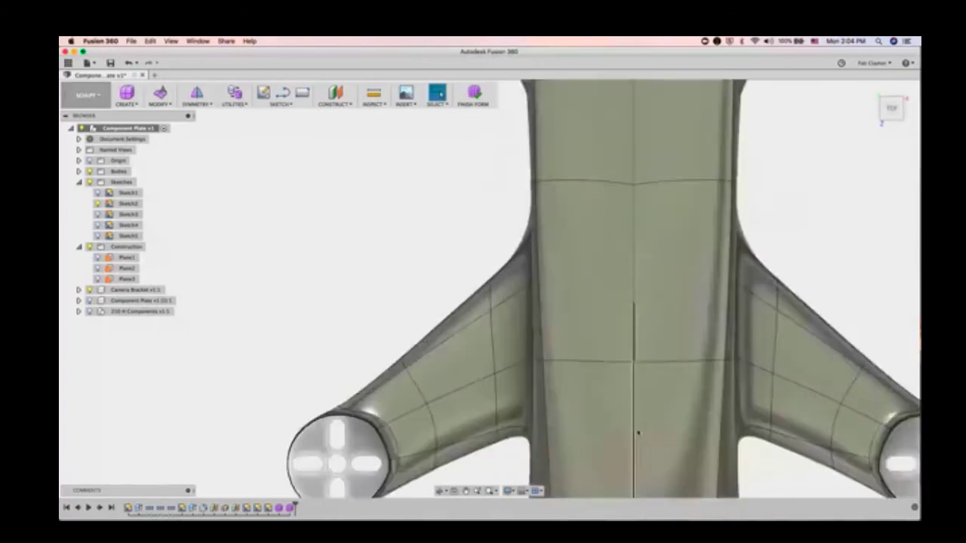
scroll(680, 266, down, 6)
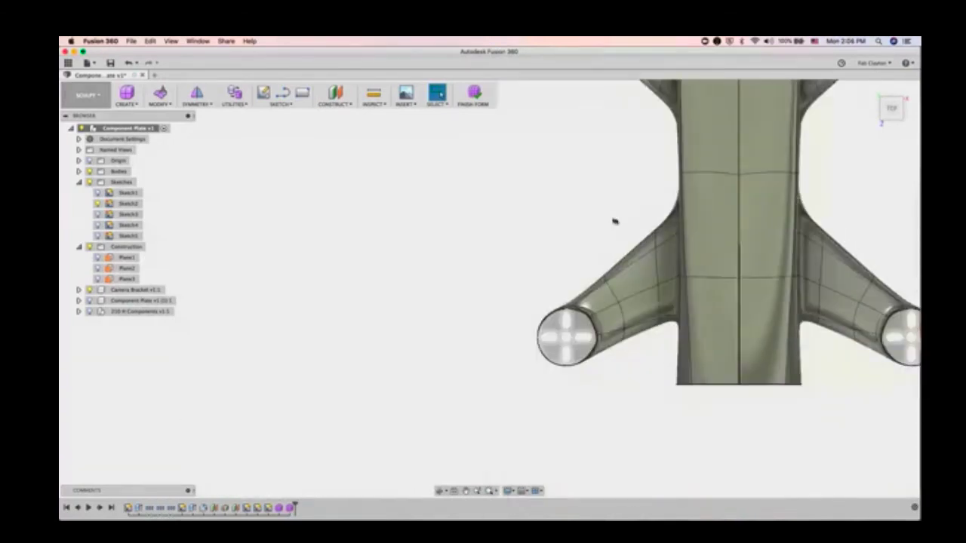
middle_drag(612, 218, 350, 382)
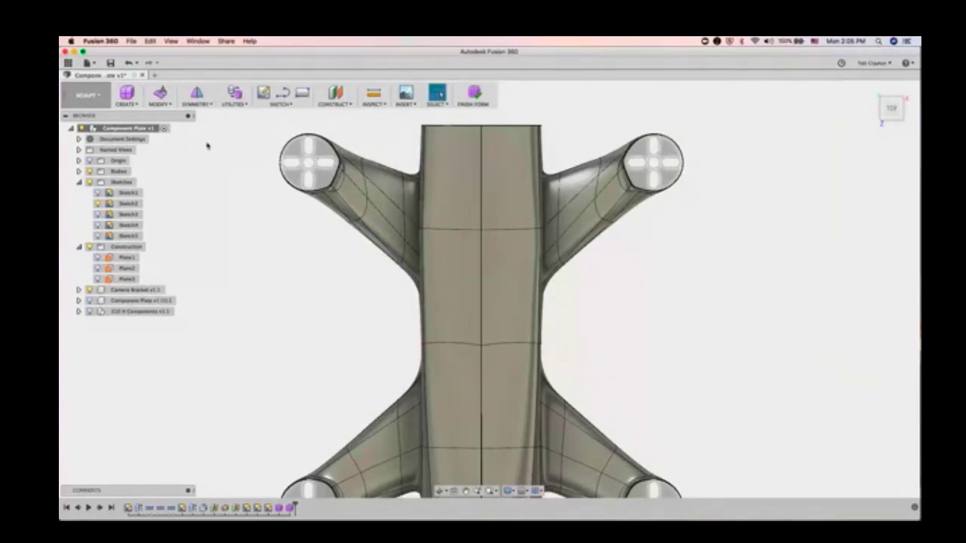
click(168, 105)
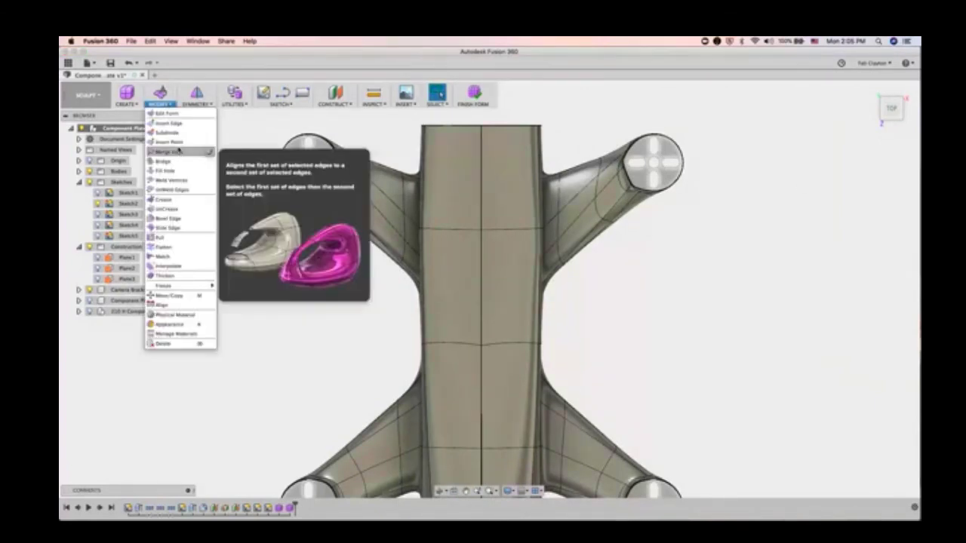
click(178, 155)
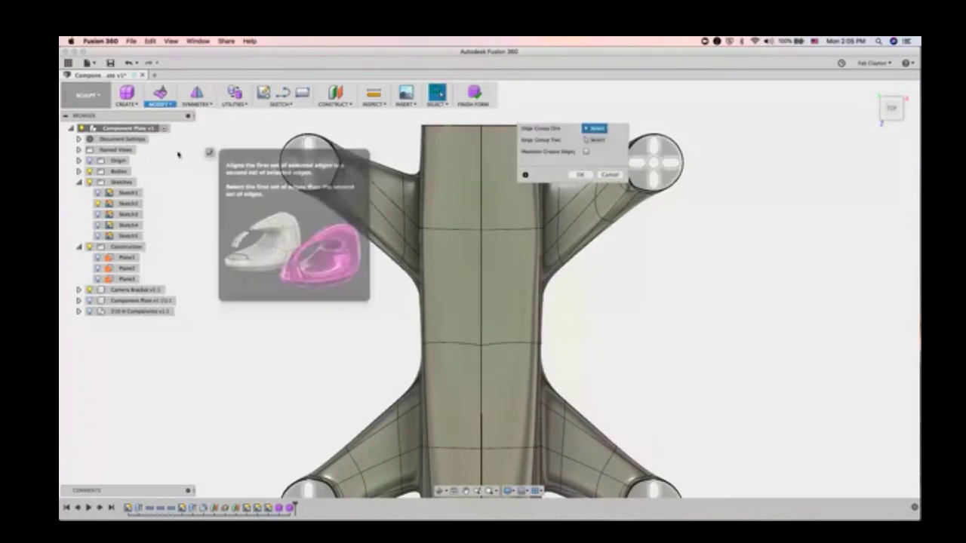
click(480, 183)
scroll(479, 223, up, 5)
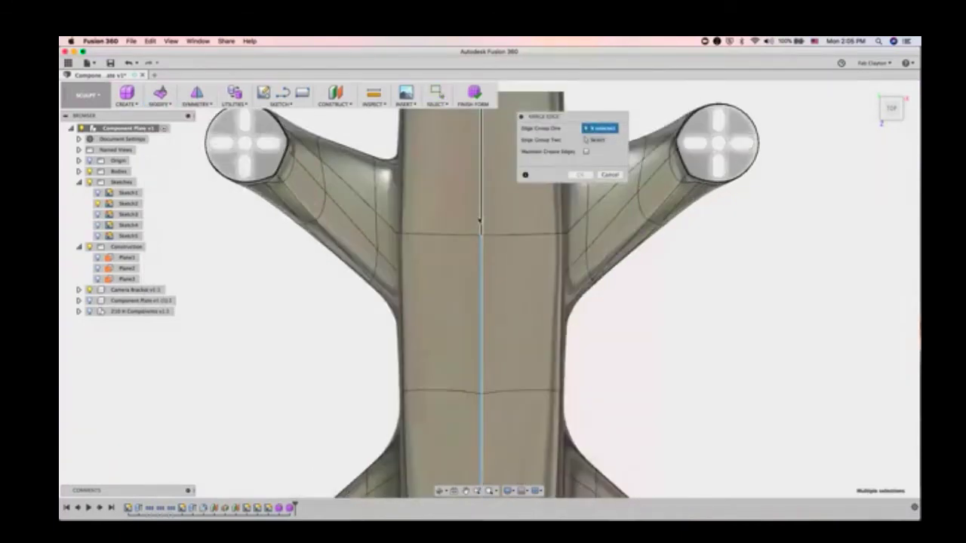
scroll(483, 241, up, 3)
double_click(496, 259)
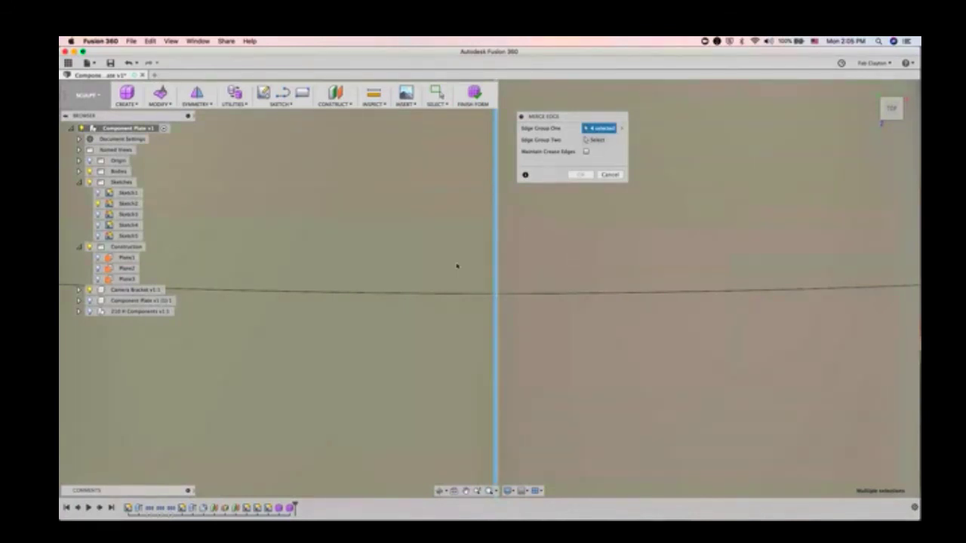
scroll(457, 265, up, 4)
scroll(621, 267, up, 2)
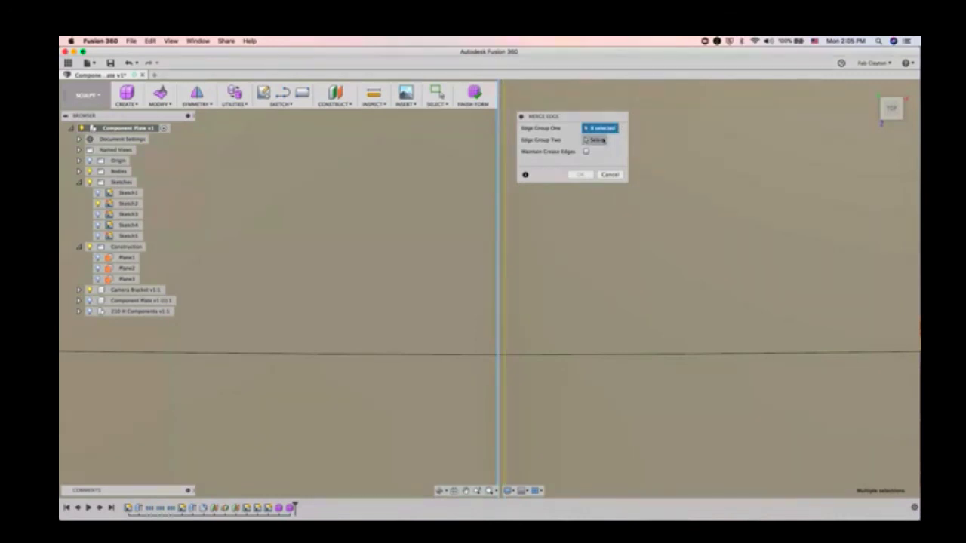
click(594, 139)
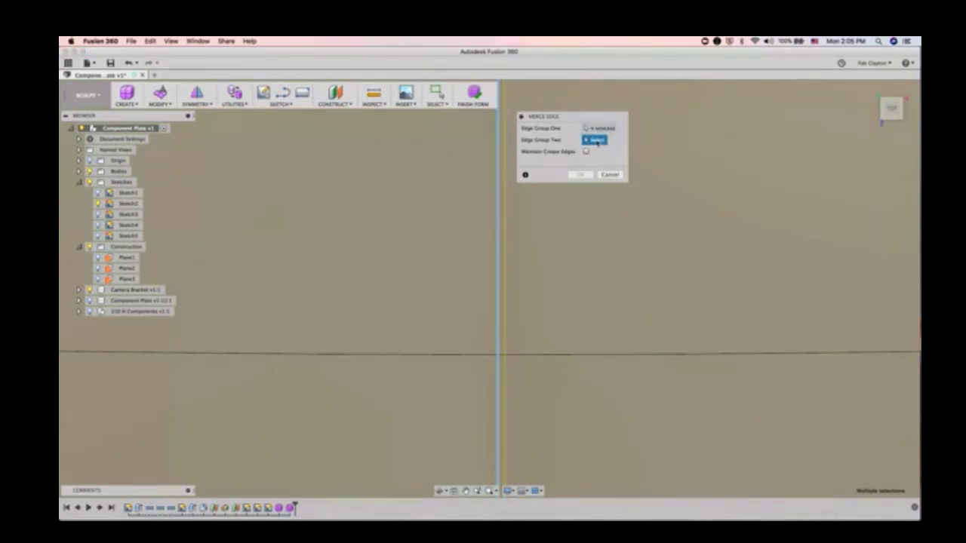
double_click(504, 269)
click(580, 174)
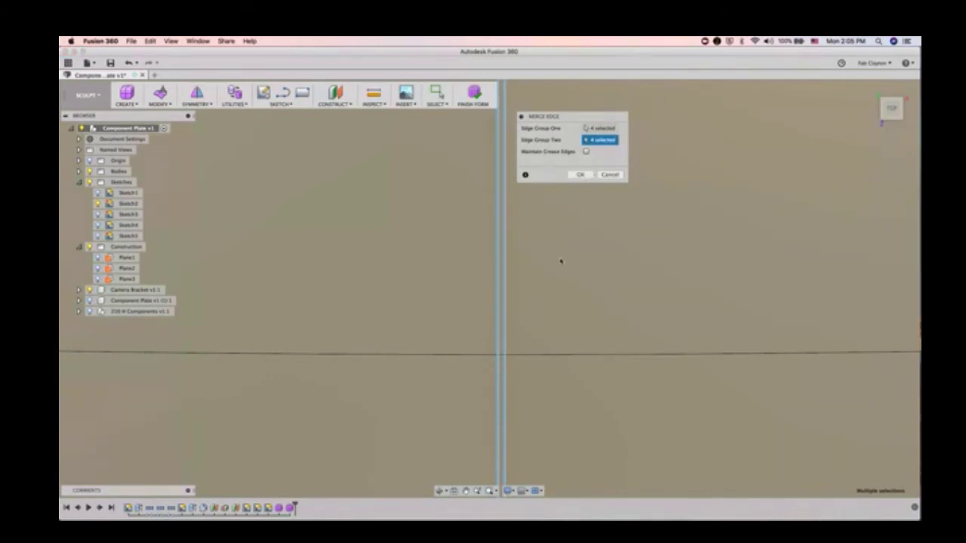
click(584, 176)
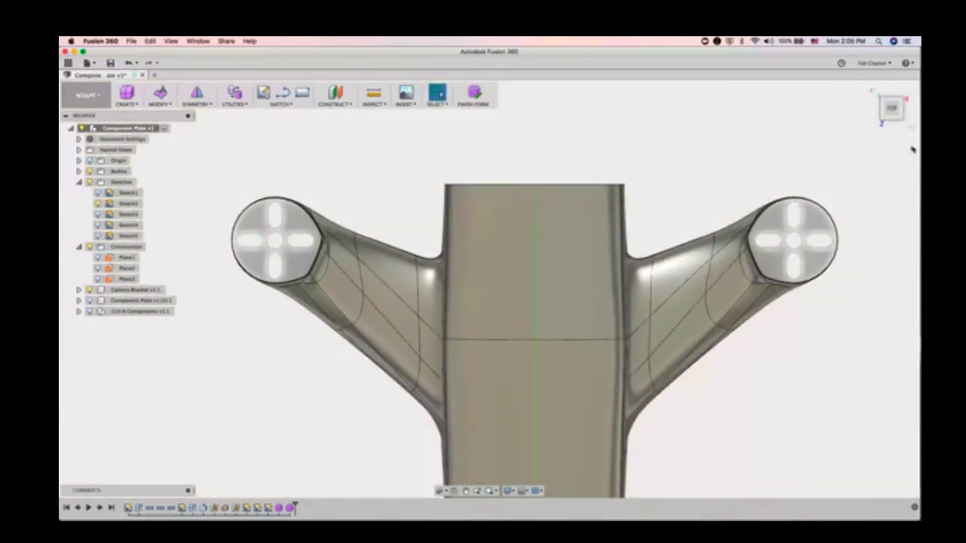
Step: Examine the mirrored drone body as a whole and the open centre seam along its underside
click(872, 90)
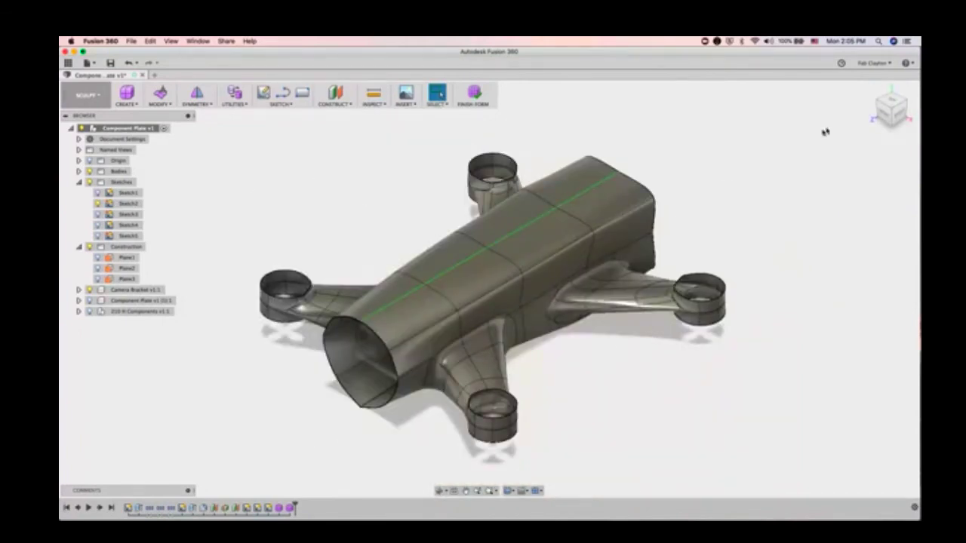
click(440, 490)
drag(425, 448, 438, 354)
key(Escape)
scroll(435, 364, down, 2)
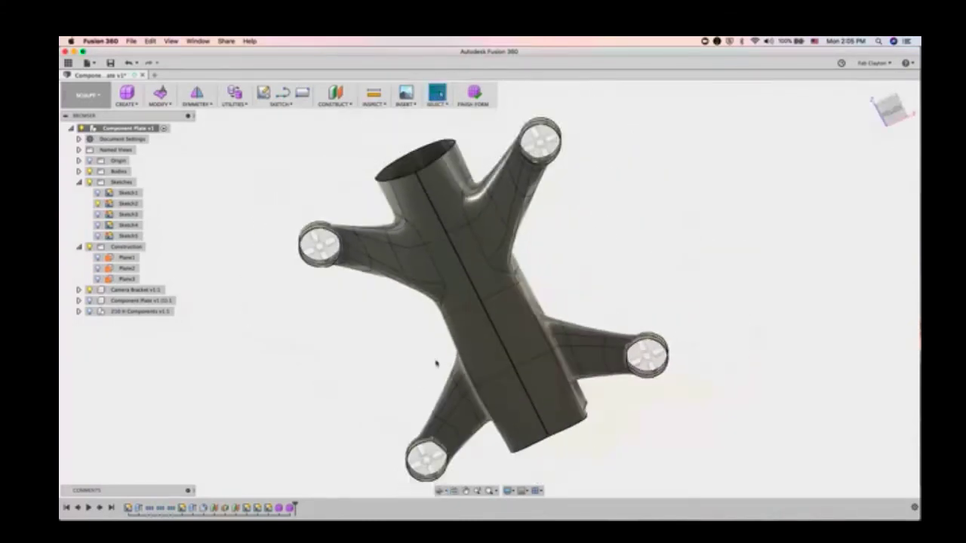
scroll(436, 364, up, 5)
scroll(566, 311, up, 2)
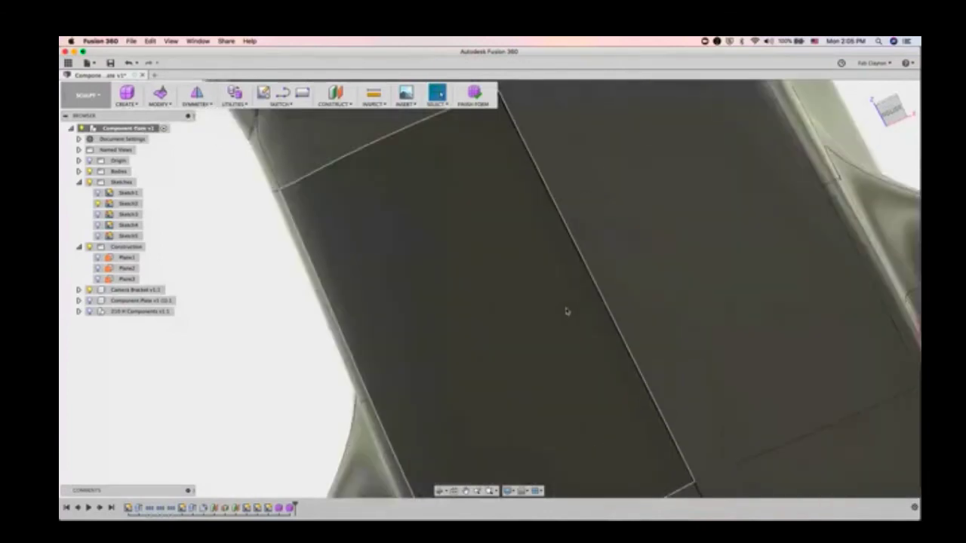
scroll(567, 311, up, 2)
scroll(645, 334, down, 3)
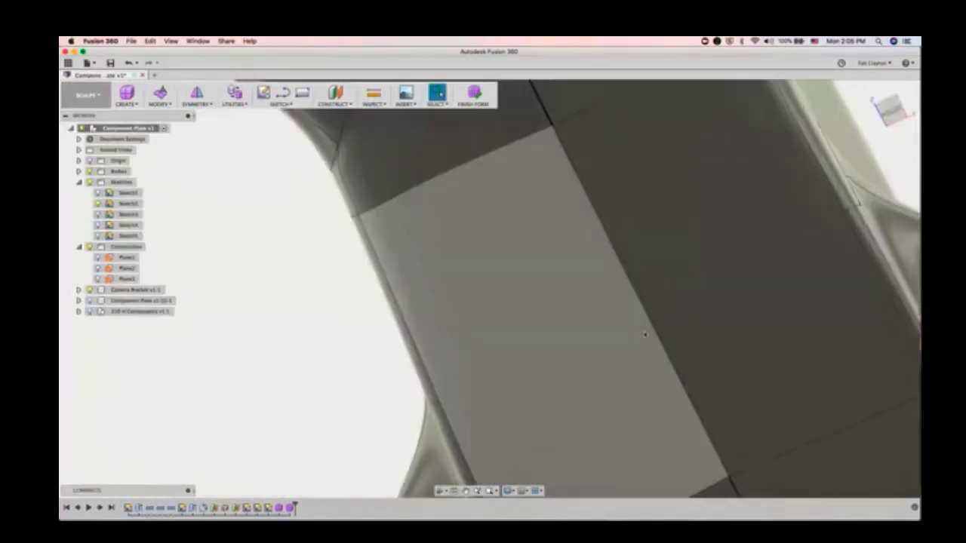
scroll(644, 334, down, 4)
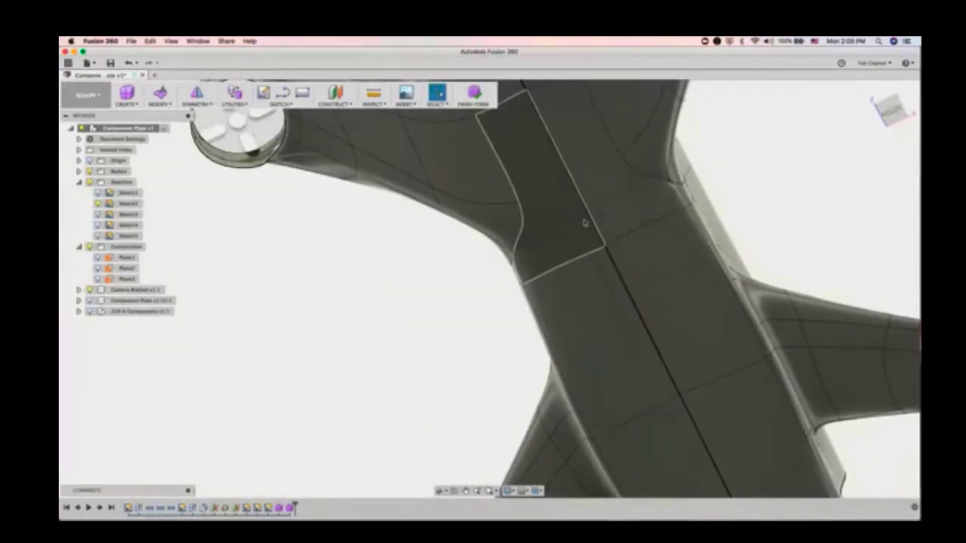
scroll(584, 223, down, 5)
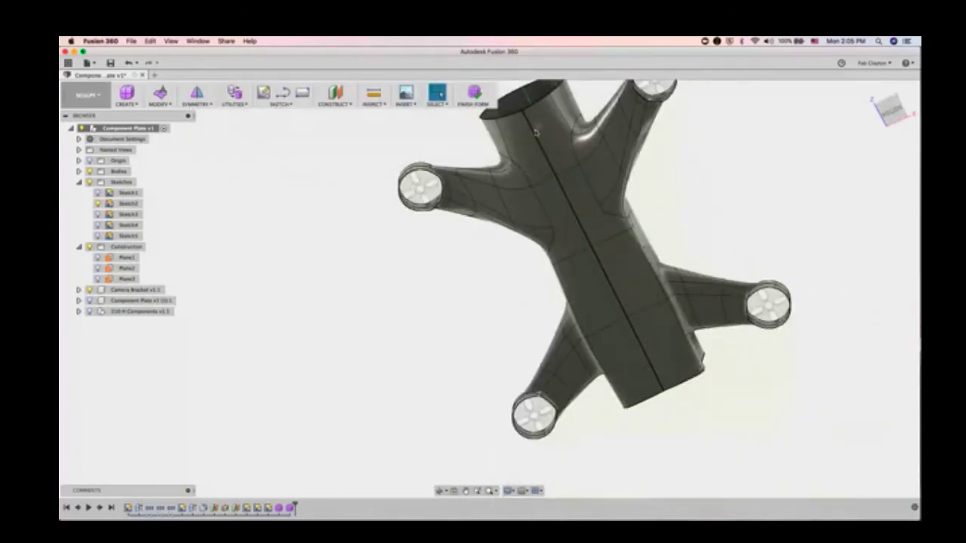
Step: Merge the four underside centreline edges of one body half with the four matching edges of the mirrored half
click(169, 104)
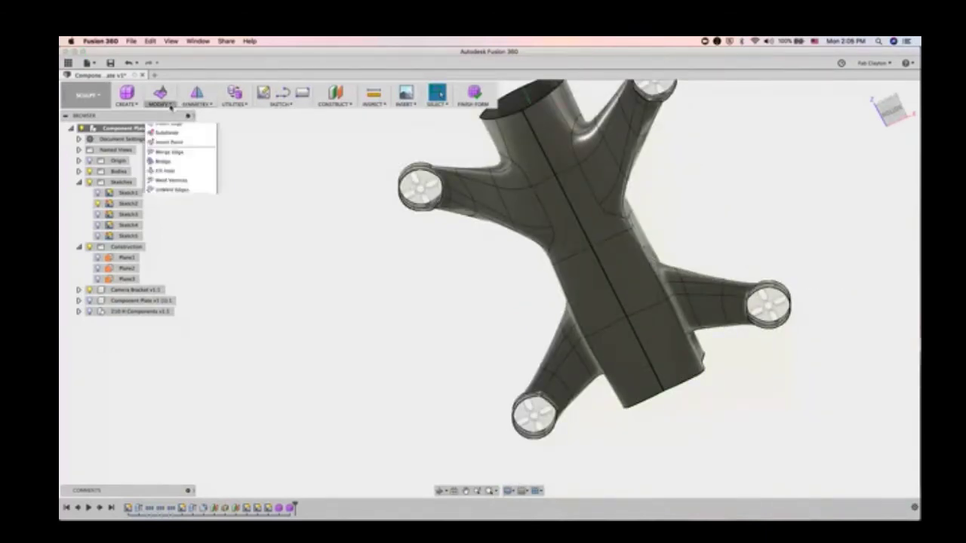
click(168, 151)
drag(606, 117, 405, 248)
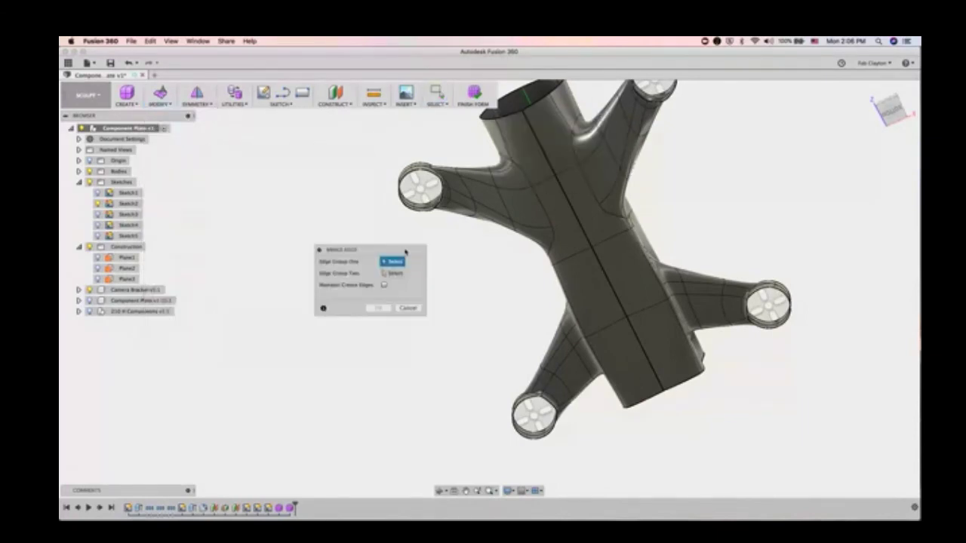
scroll(498, 272, up, 3)
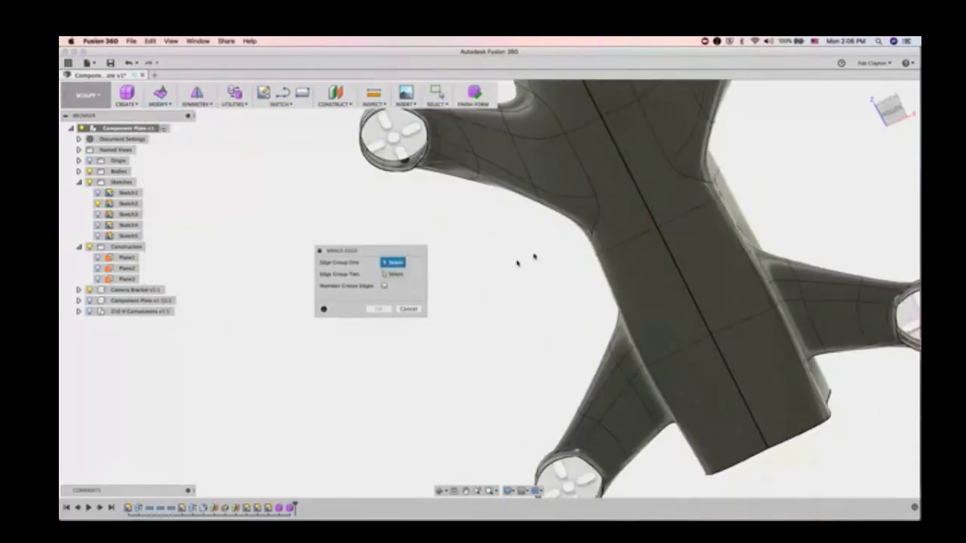
click(648, 204)
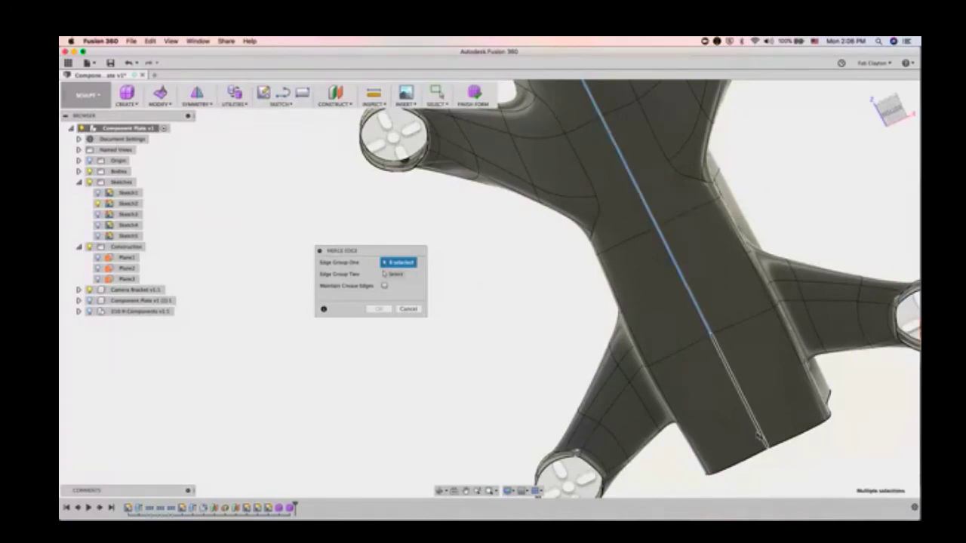
scroll(690, 421, up, 4)
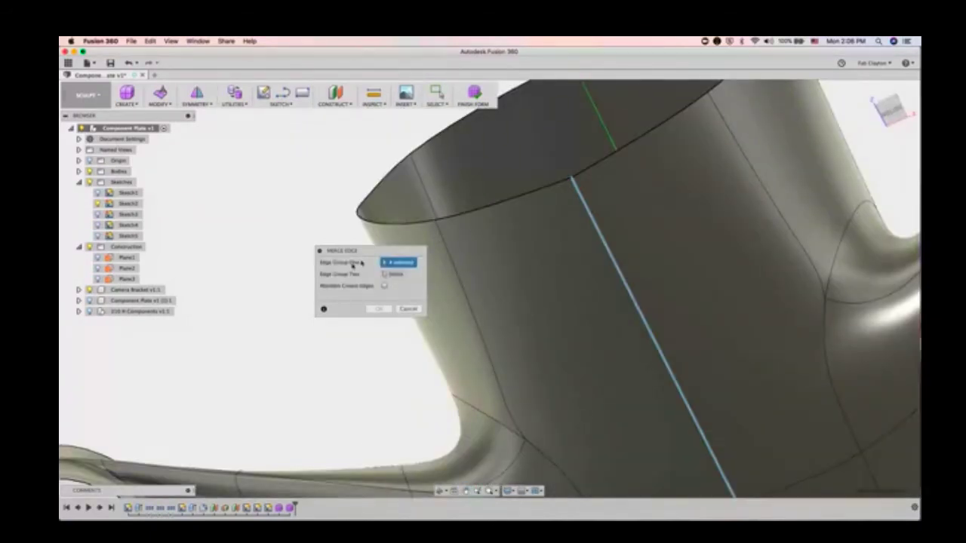
click(391, 275)
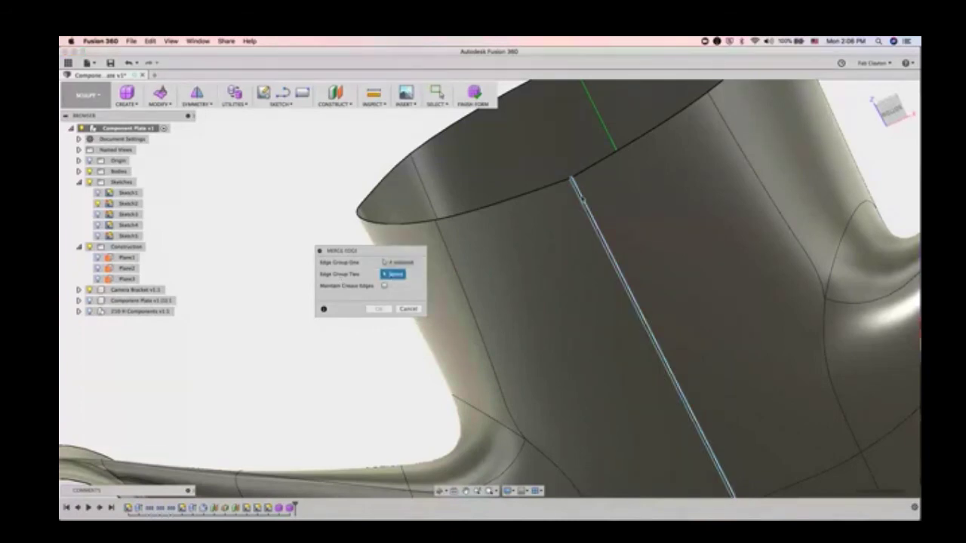
click(581, 195)
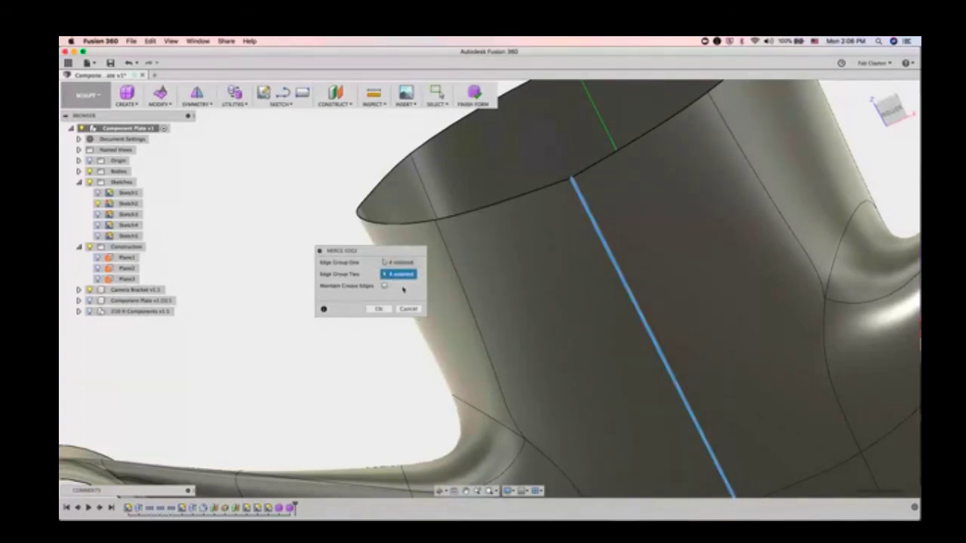
click(378, 309)
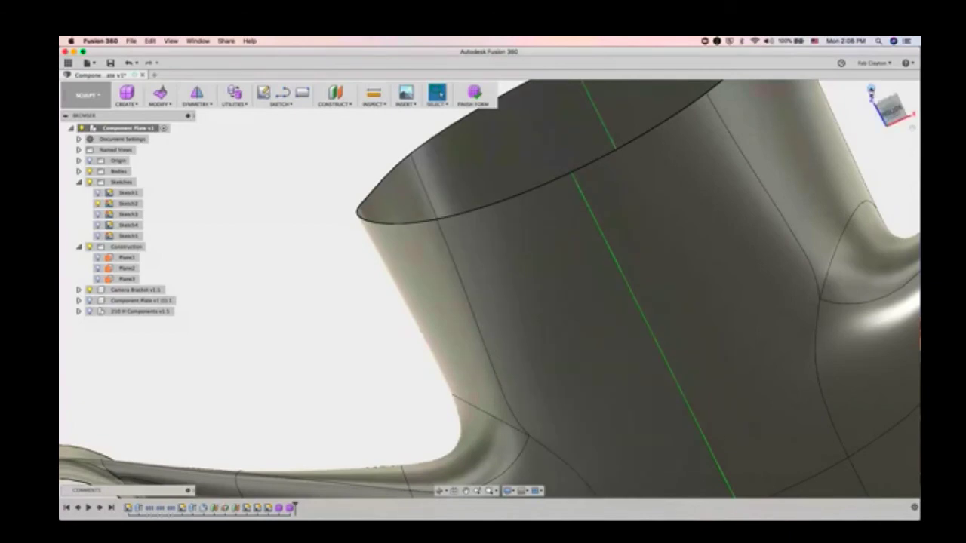
click(871, 89)
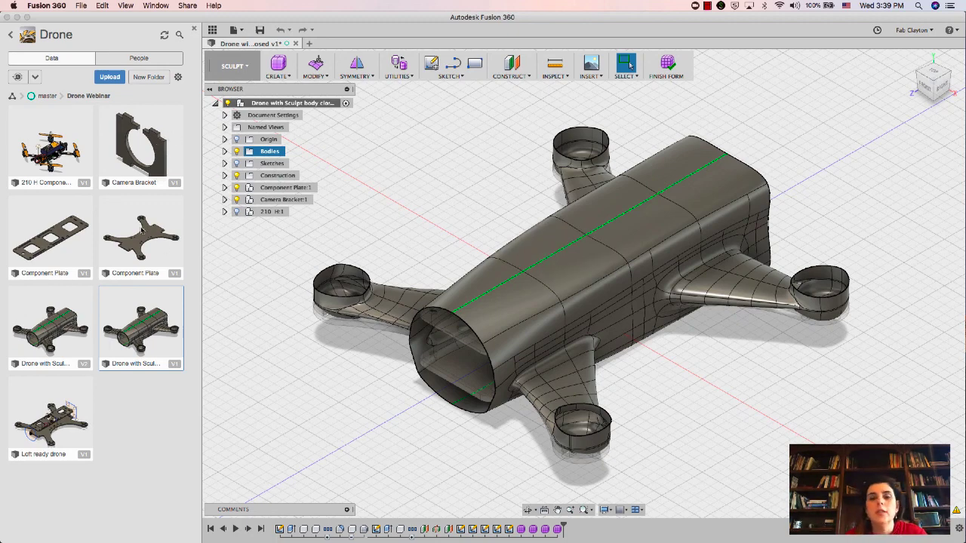
Step: Open the Camera Bracket design from the Drone Webinar folder and change to the CAM workspace
double_click(142, 161)
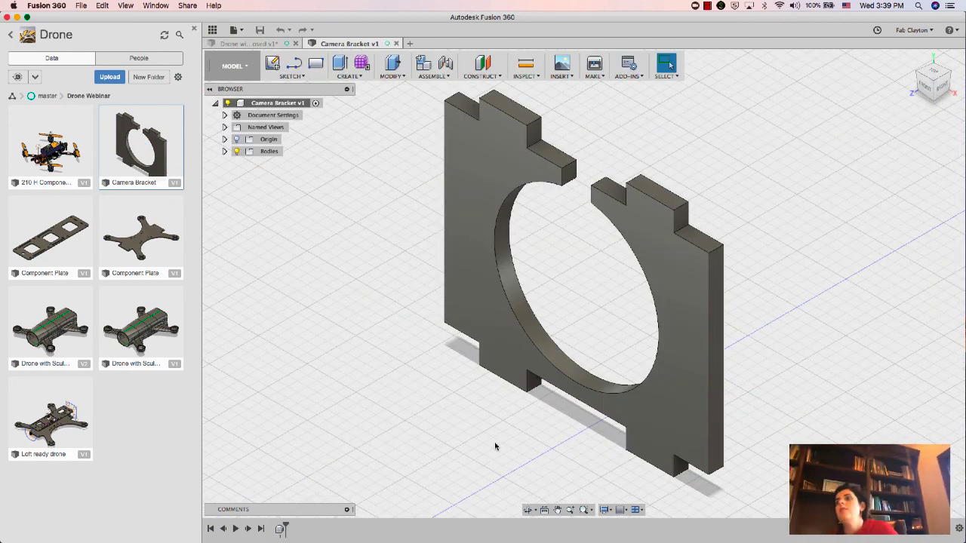
key(super+alt+d)
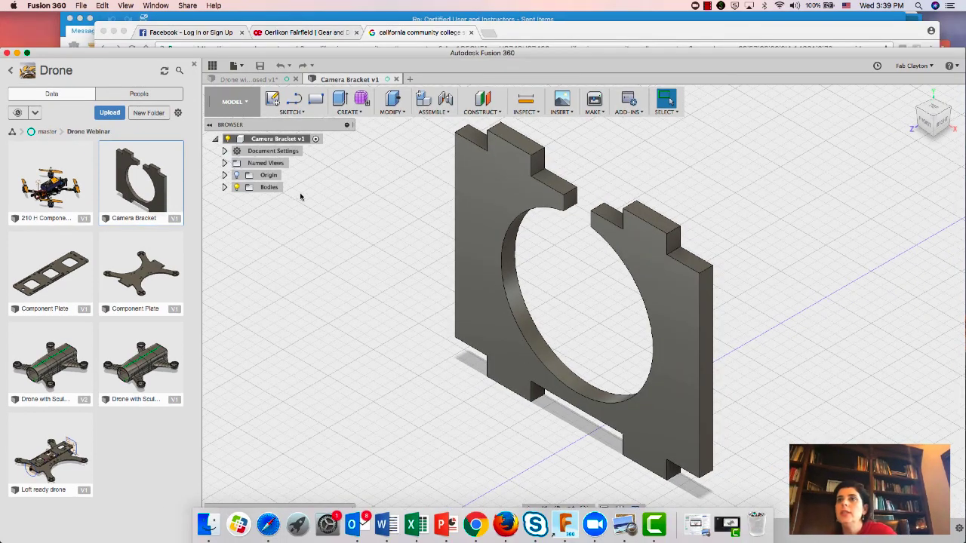
drag(356, 55, 366, 17)
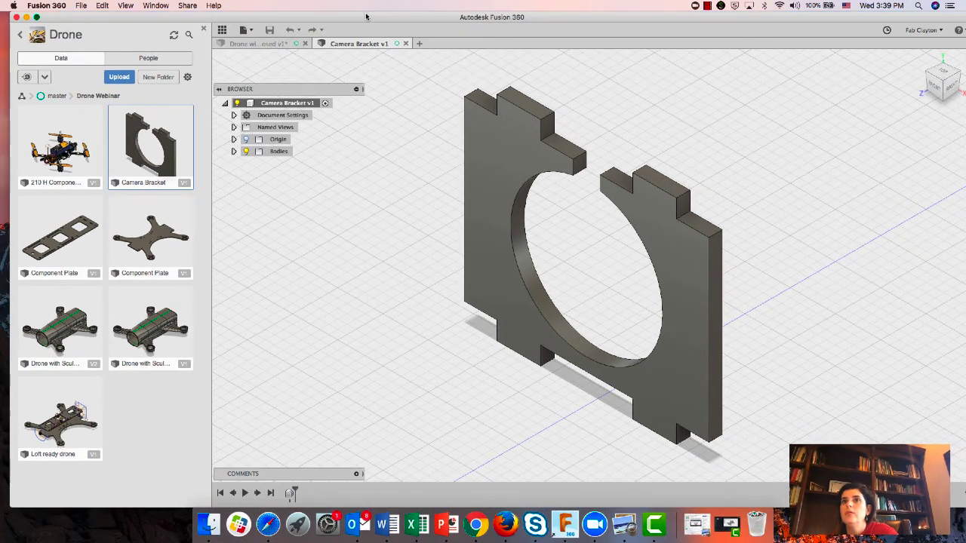
click(36, 17)
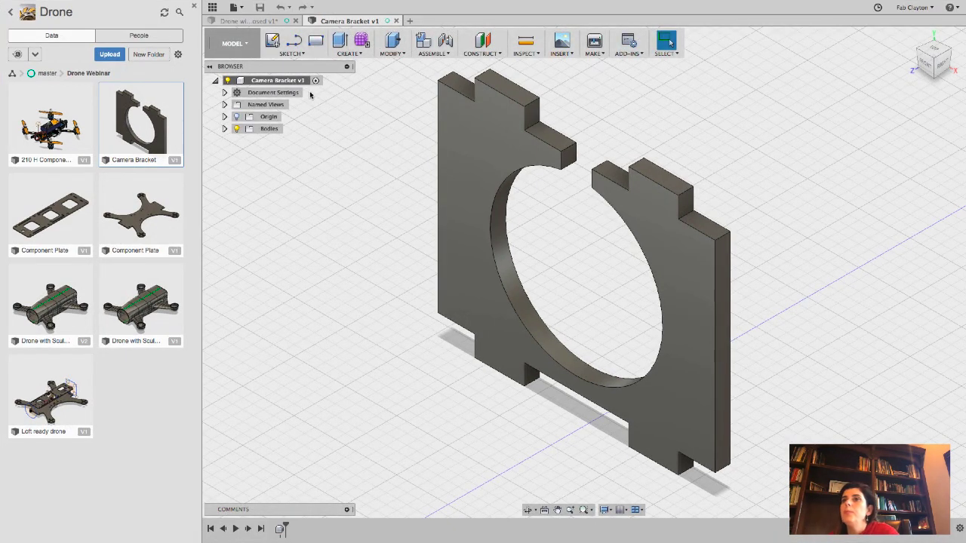
click(236, 45)
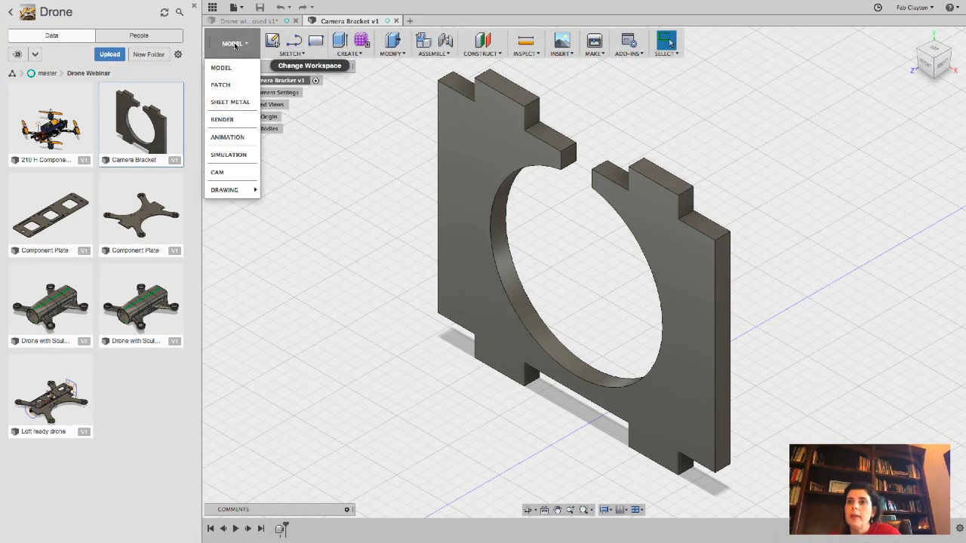
click(218, 172)
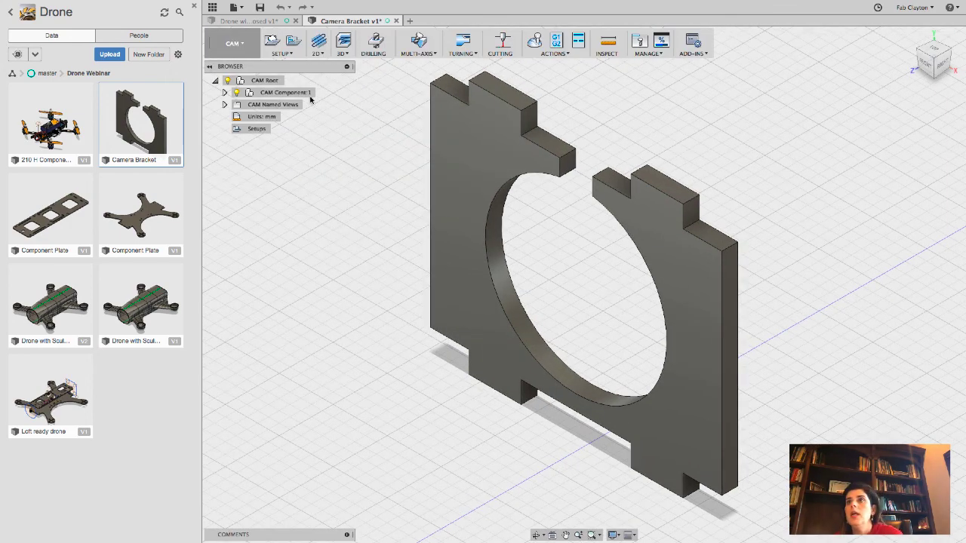
Step: Create a milling setup for the camera bracket with a stock side offset of 6 mm and a stock bottom offset of 6 mm
click(288, 54)
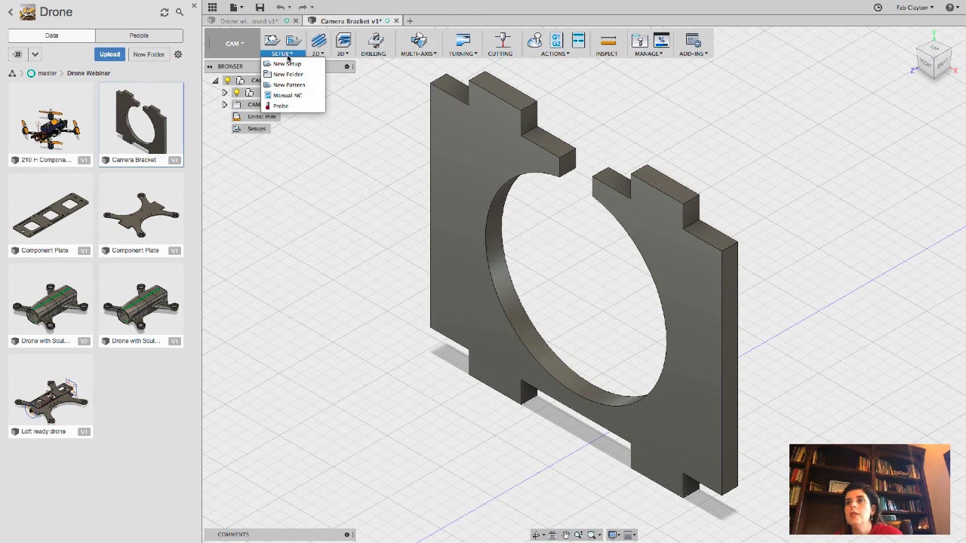
click(287, 63)
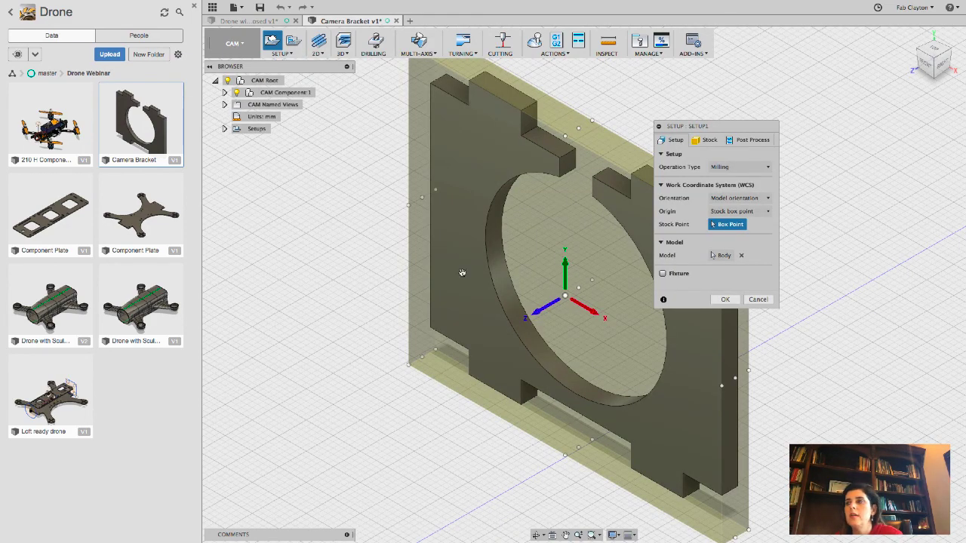
click(707, 143)
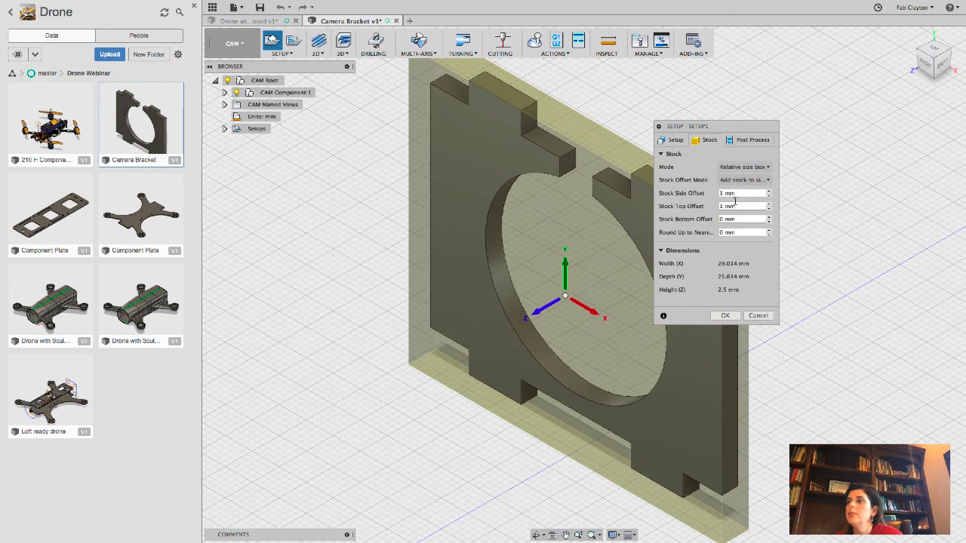
click(720, 193)
key(BackSpace)
text(6)
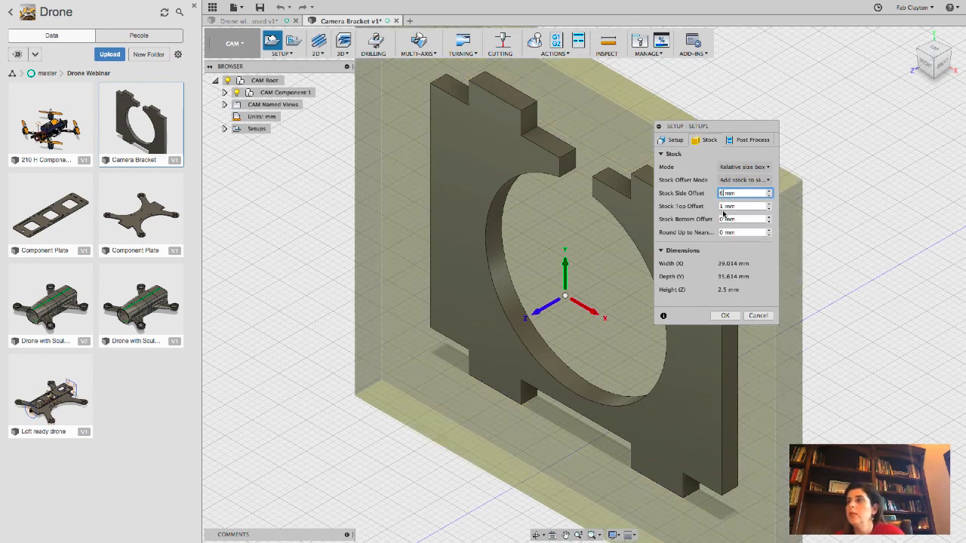
click(725, 219)
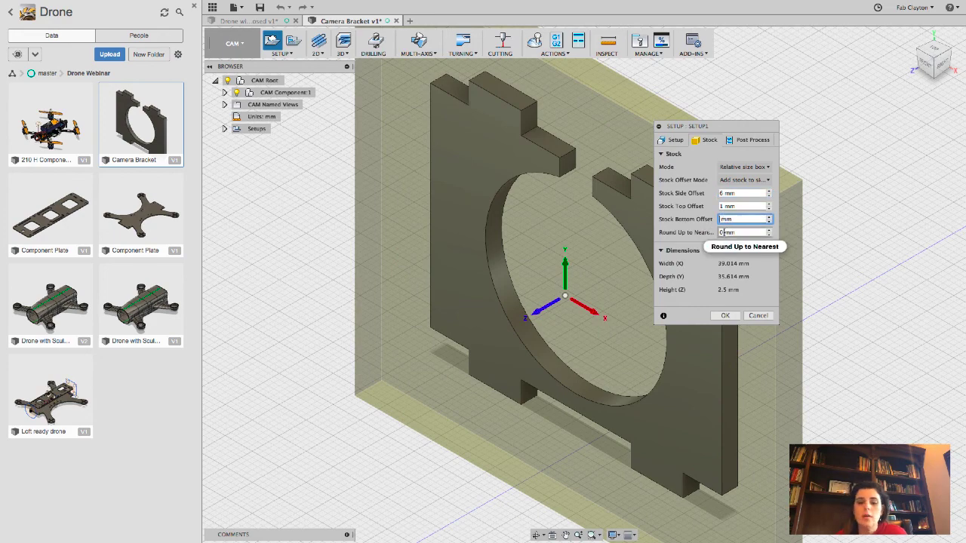
text(6)
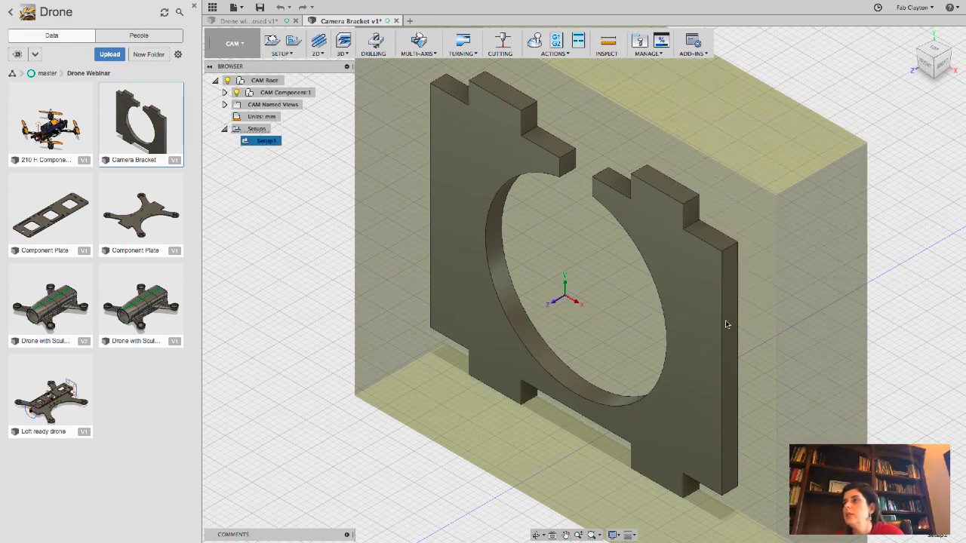
click(725, 316)
Step: Start a 3D Adaptive Clearing operation on the bracket and review its geometry, heights, passes and linking settings
scroll(730, 305, down, 5)
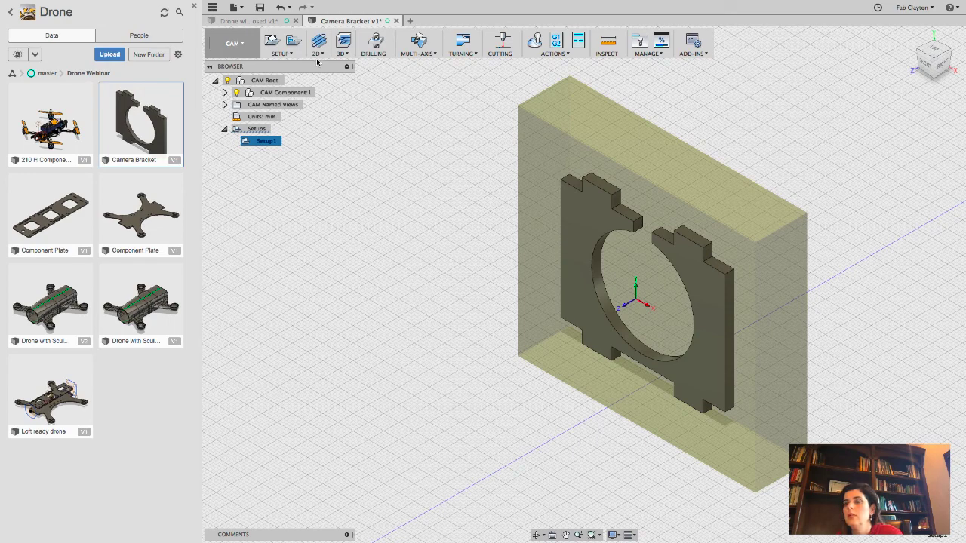
click(342, 54)
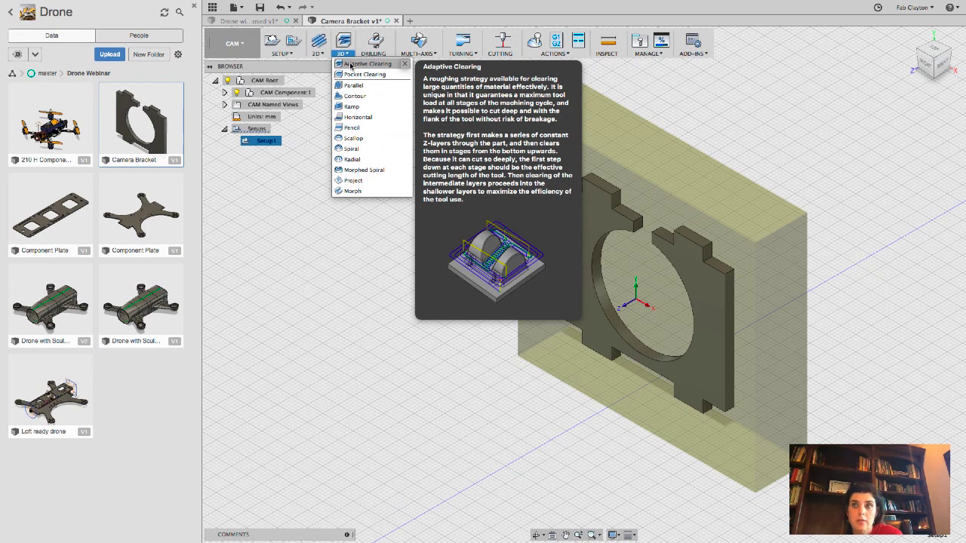
click(367, 64)
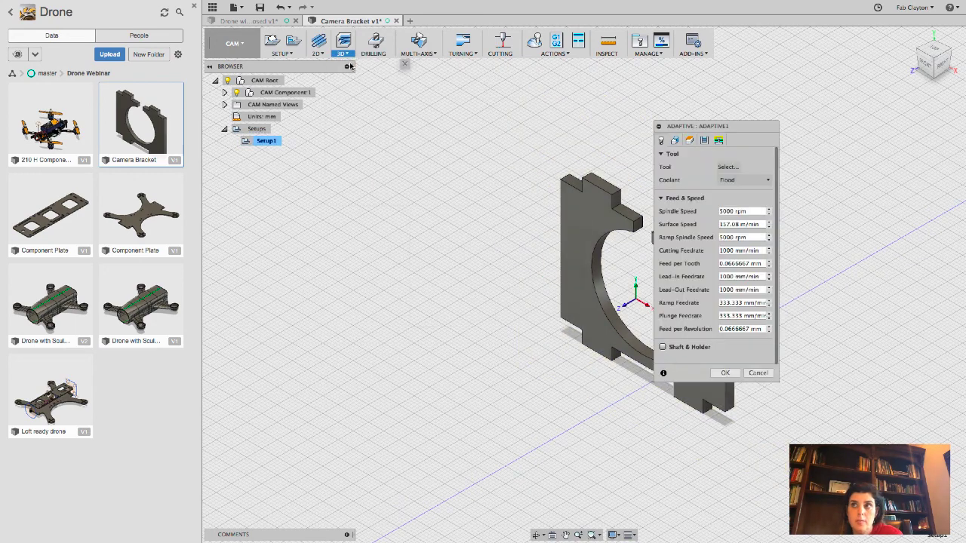
click(674, 140)
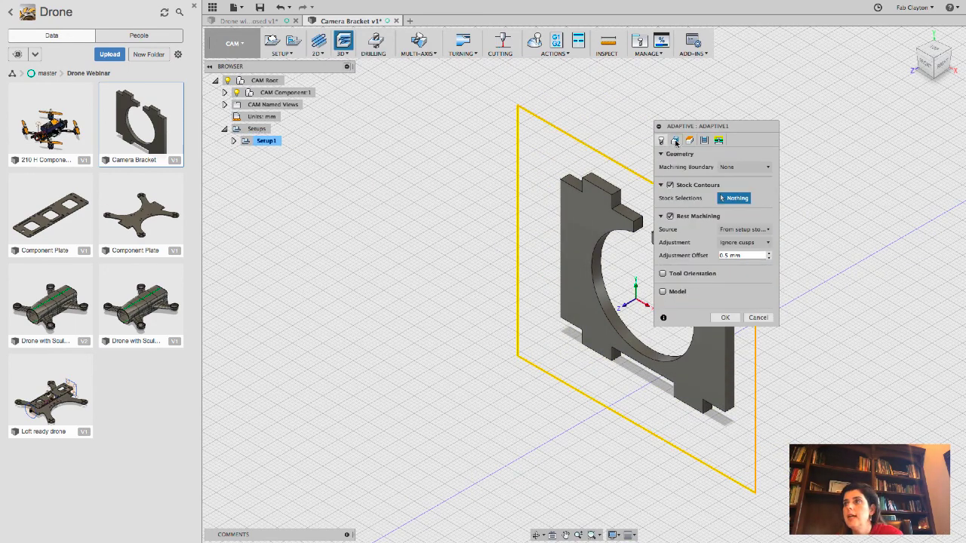
click(690, 140)
click(703, 142)
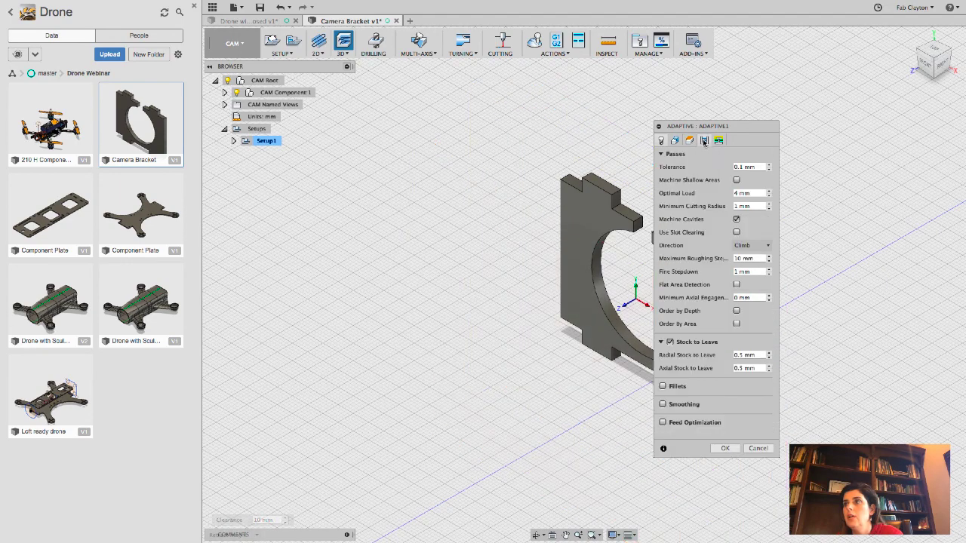
click(718, 140)
Step: Assign the 1/4" R0.015" bull nose end mill from the Inch - Aluminum sample library and generate the adaptive toolpath
click(664, 141)
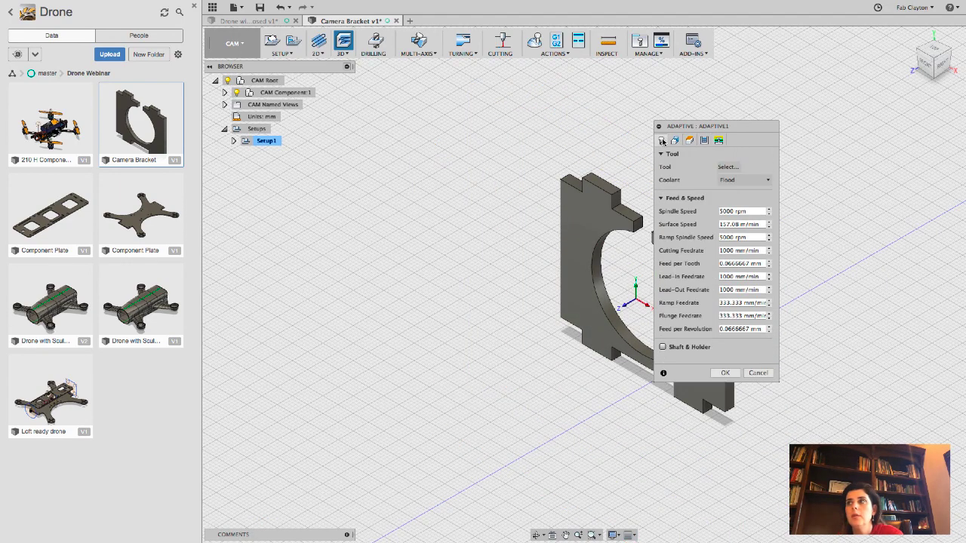
click(730, 167)
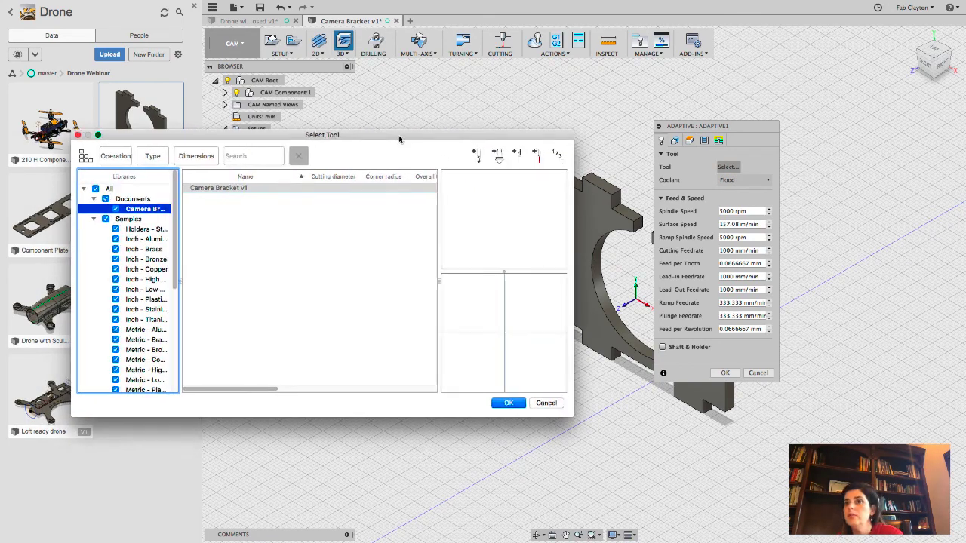
click(177, 235)
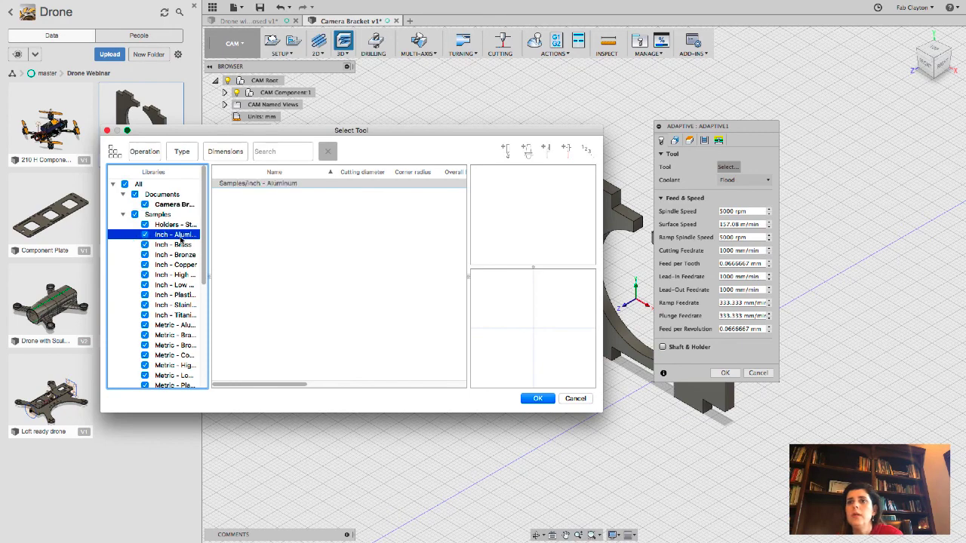
click(277, 156)
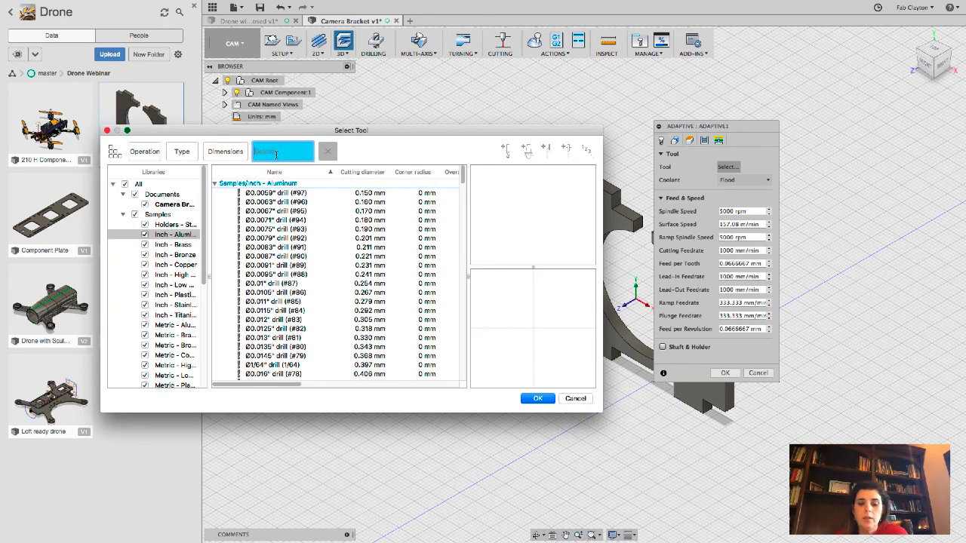
text(1/4)
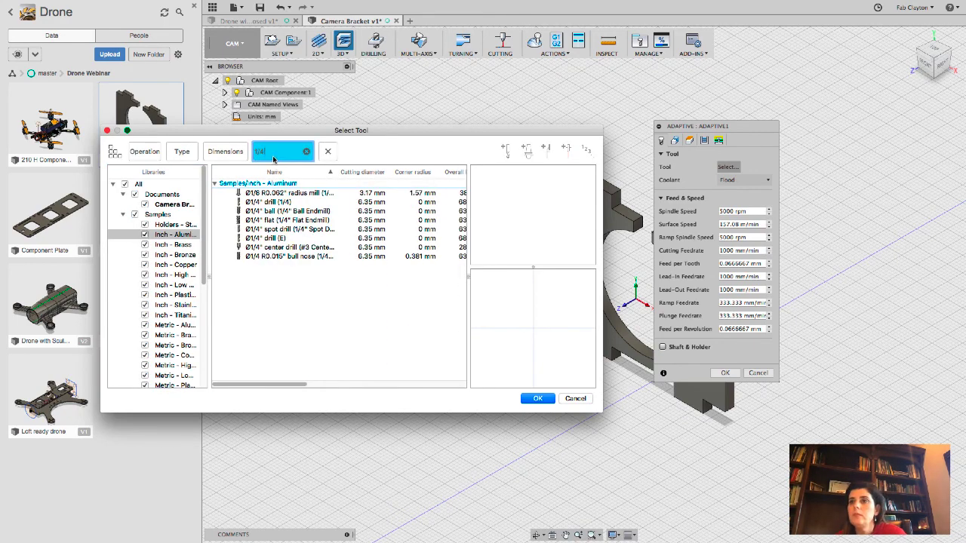
click(300, 256)
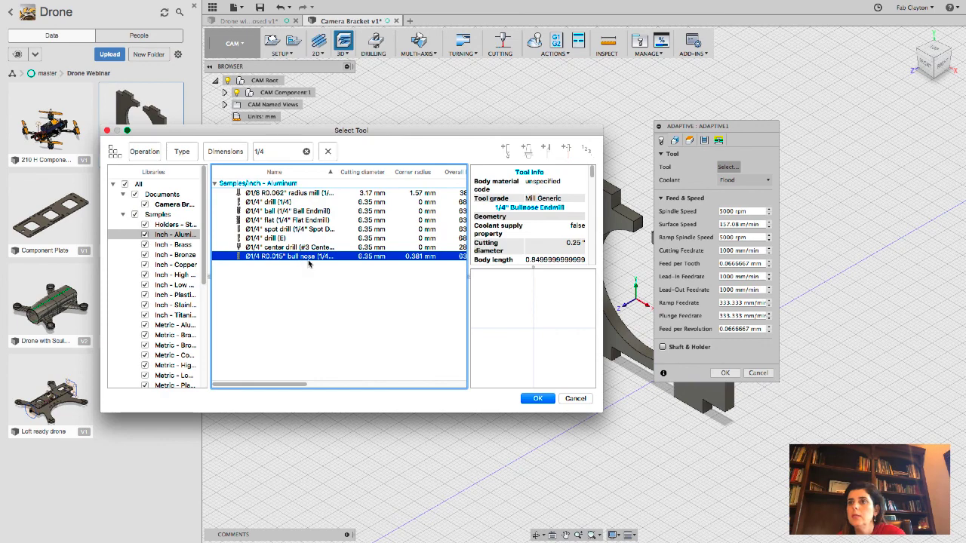
click(537, 399)
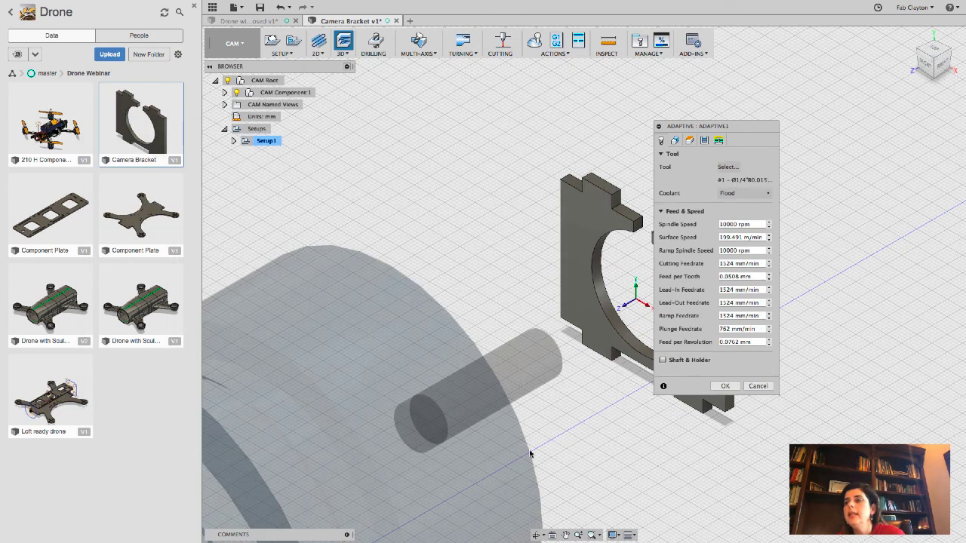
drag(712, 129, 825, 76)
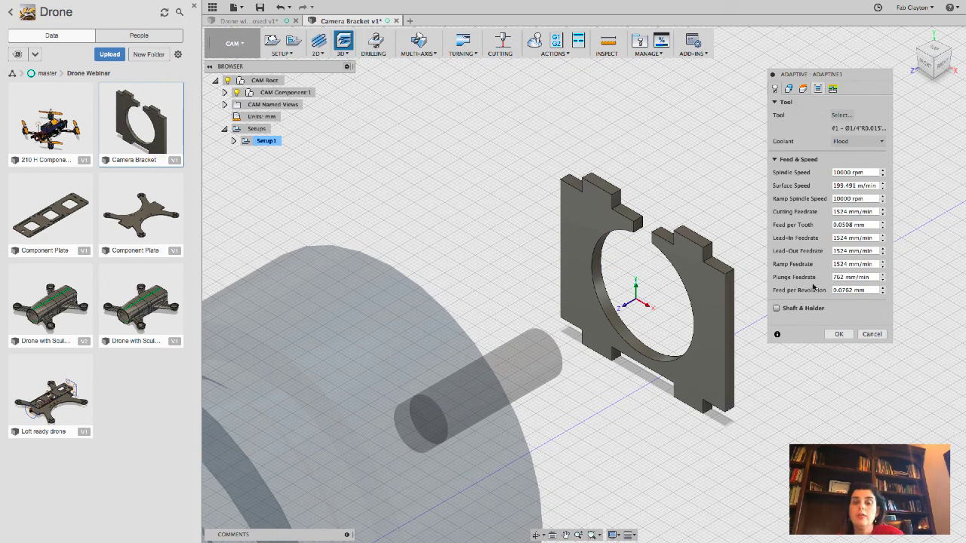
click(839, 334)
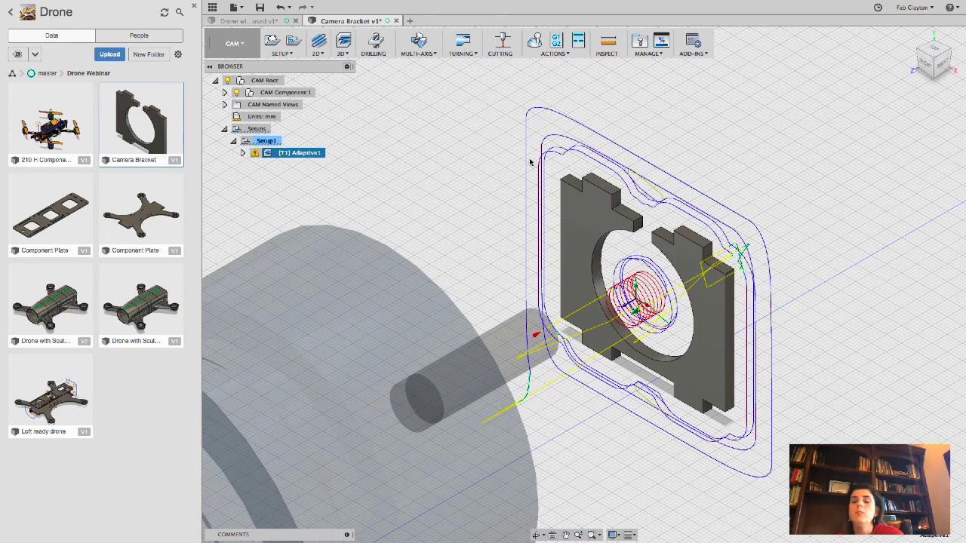
Step: Simulate the adaptive toolpath with the stock displayed, pause the playback partway, and close the Camera Bracket design
click(534, 40)
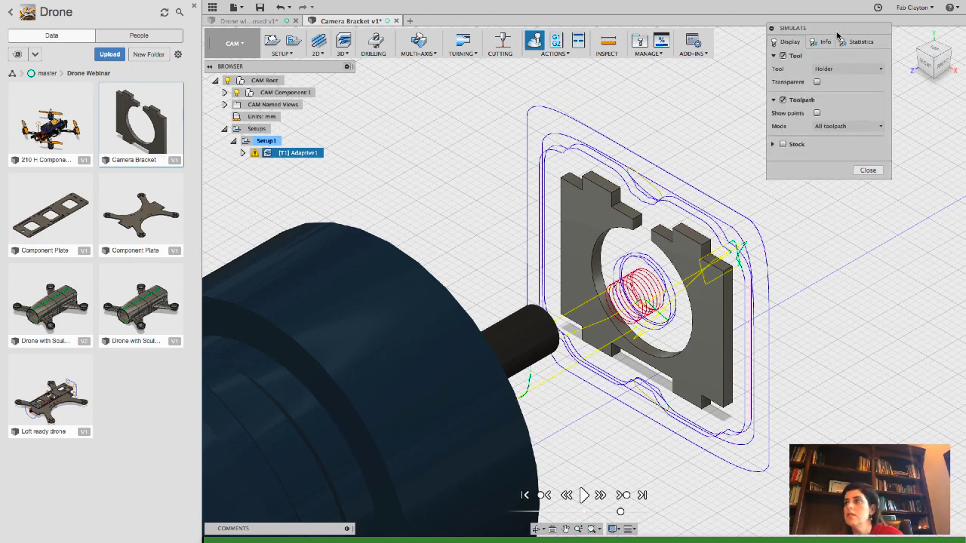
drag(837, 35, 828, 77)
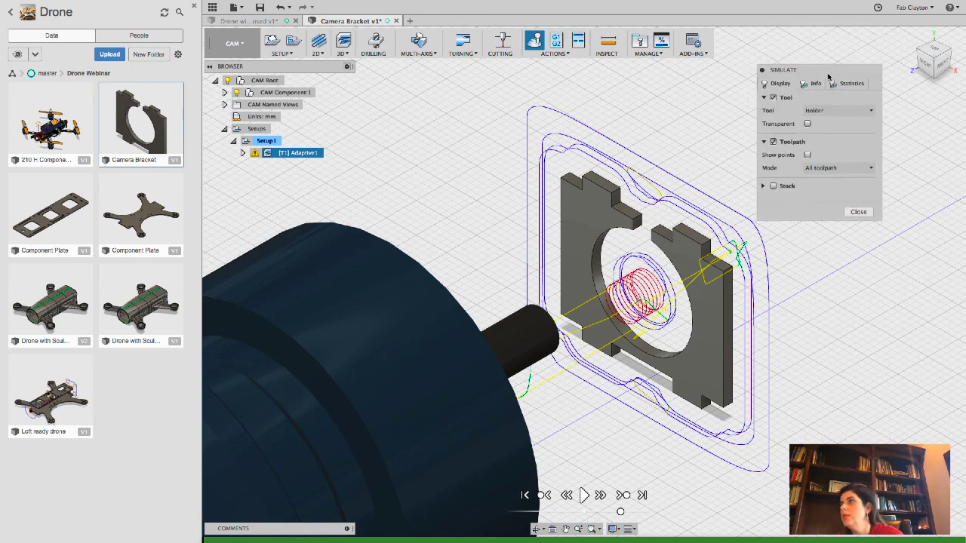
click(773, 186)
drag(840, 72, 880, 38)
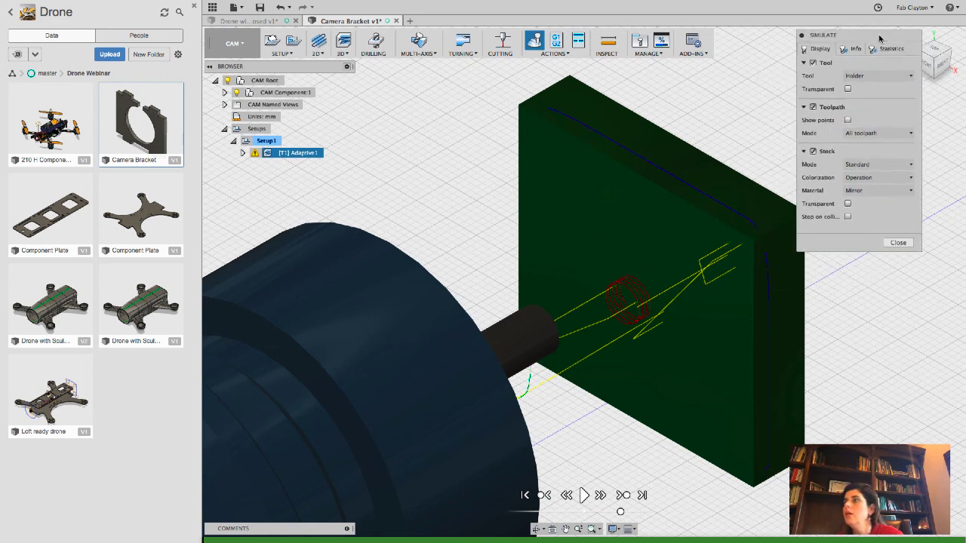
click(582, 495)
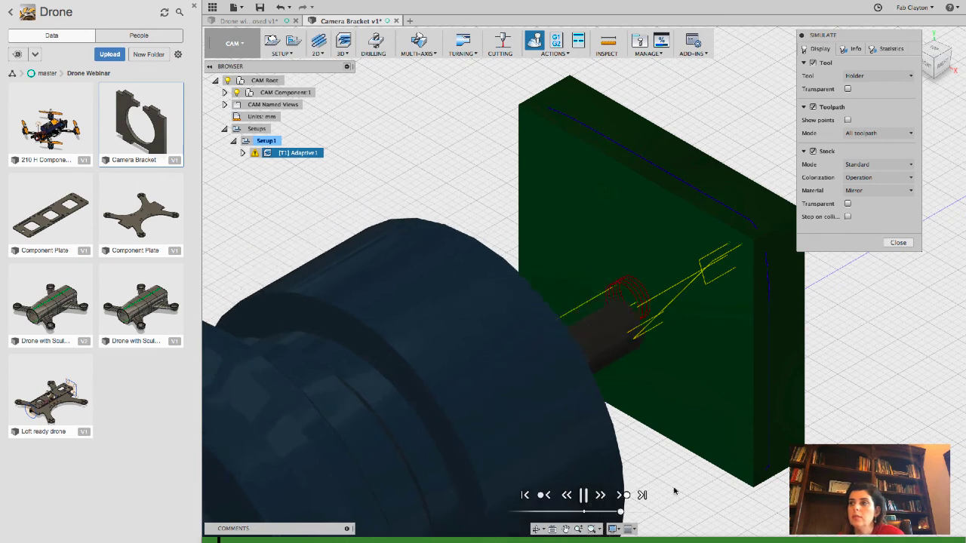
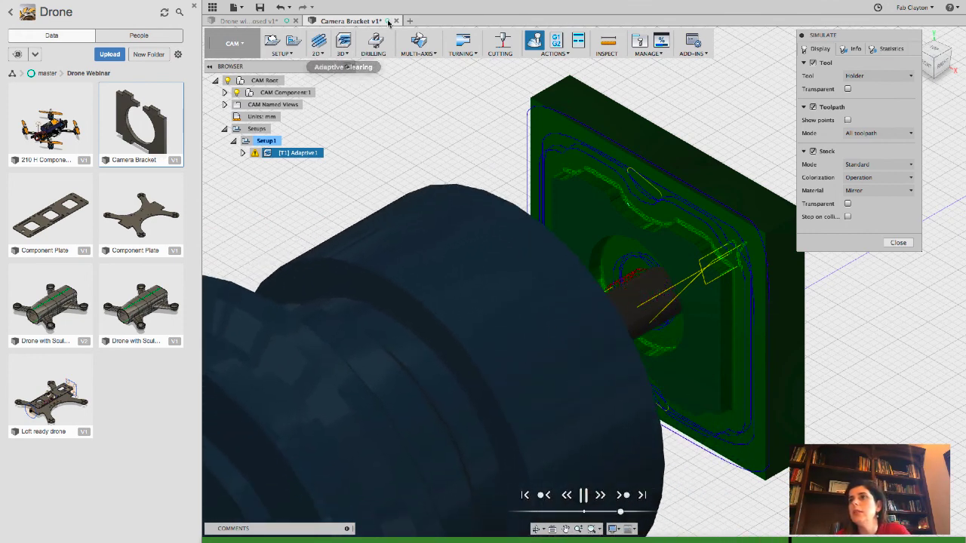
click(583, 495)
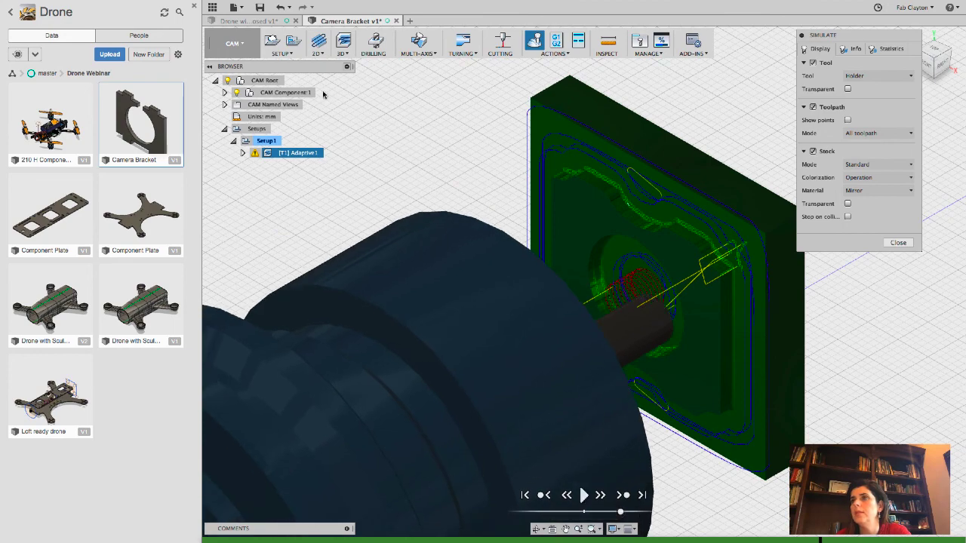
click(397, 21)
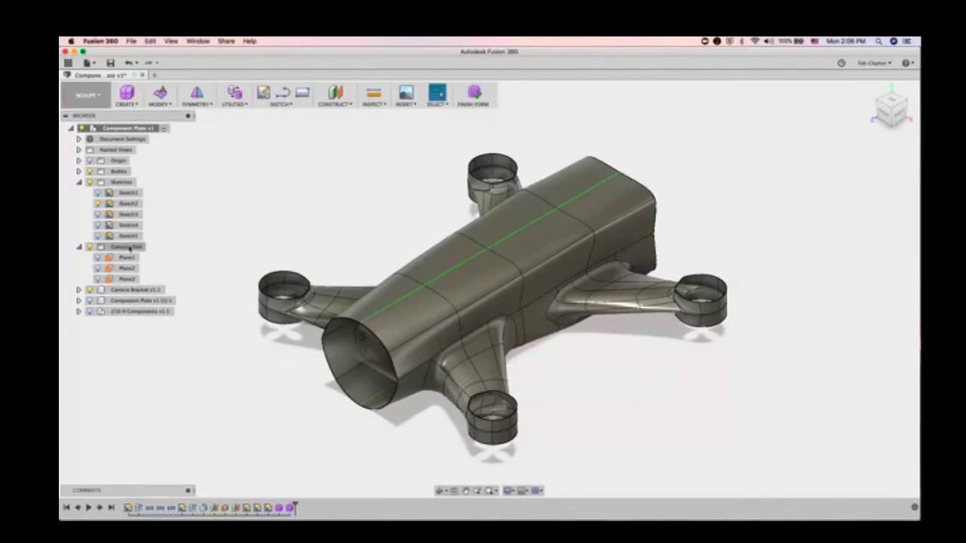
Step: Show the 210 H Components inside the sculpted drone body to check their fit, hide them again, and inspect the body up close
click(91, 311)
click(97, 383)
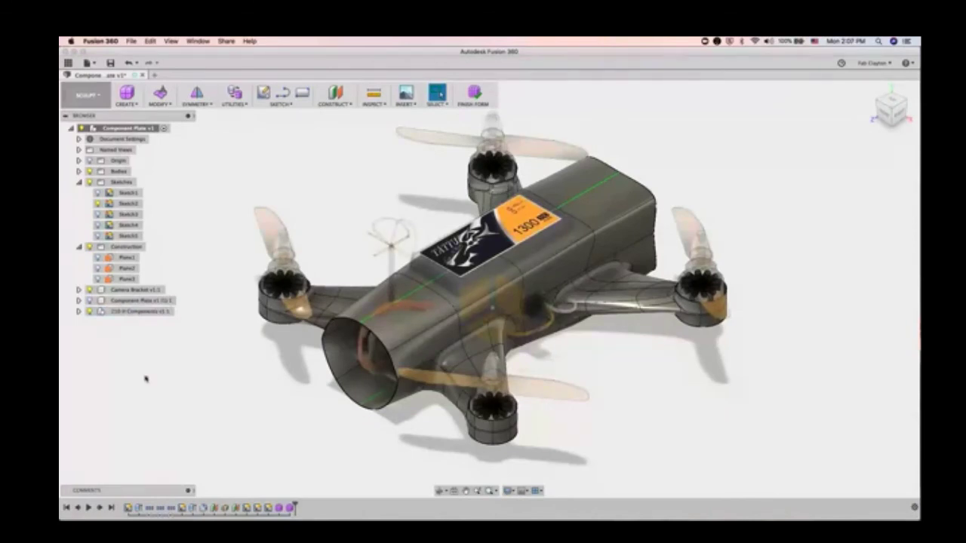
scroll(512, 294, up, 5)
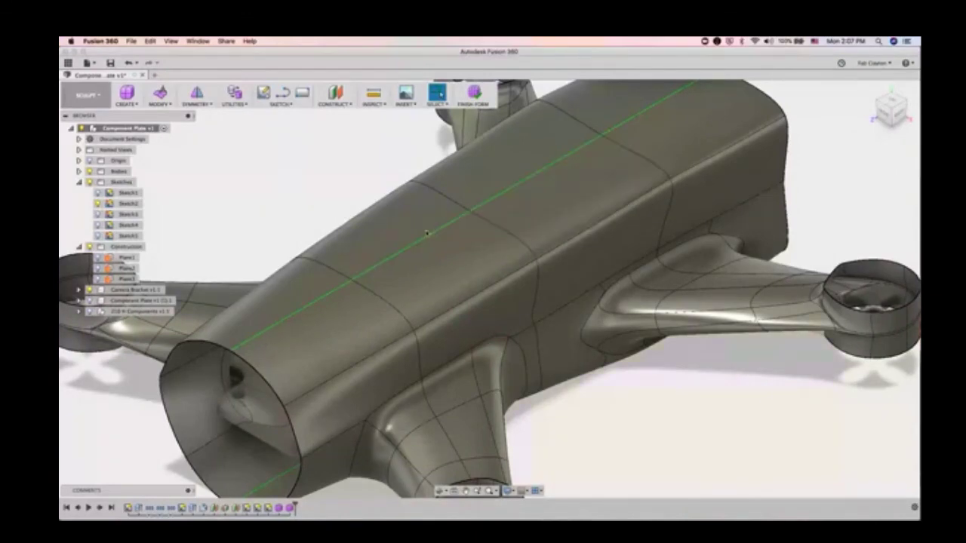
scroll(435, 235, down, 5)
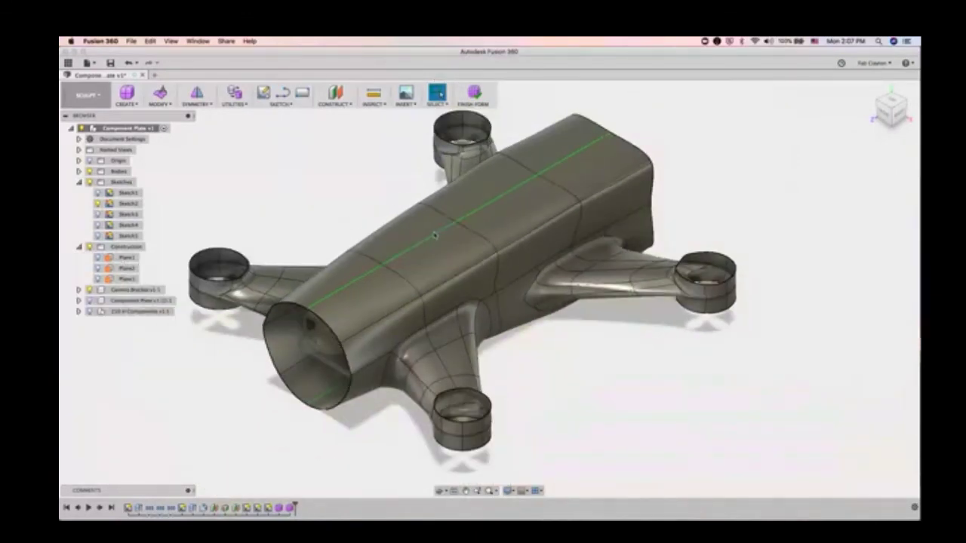
Step: Try rotating the face beside the centreline on top of the body with Edit Form, and undo the change
click(501, 222)
right_click(508, 216)
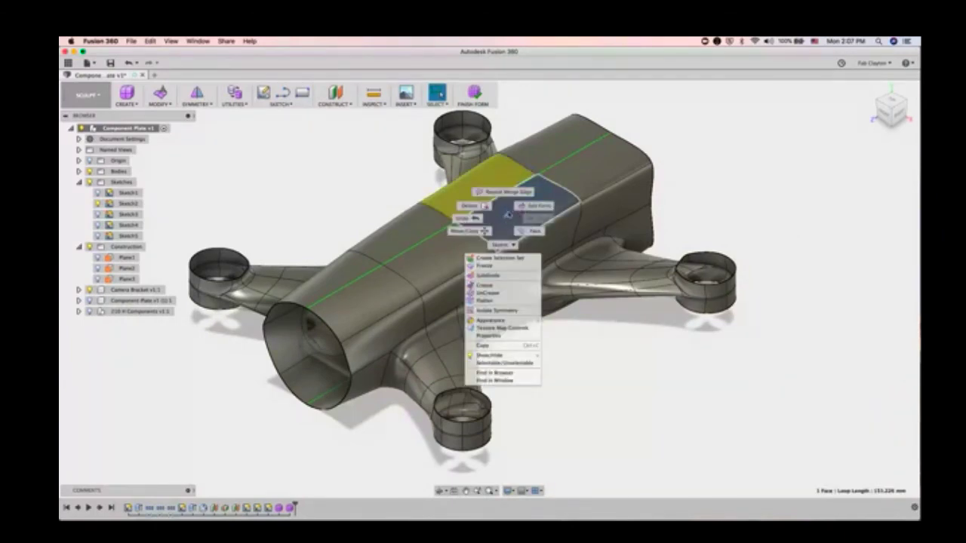
click(537, 206)
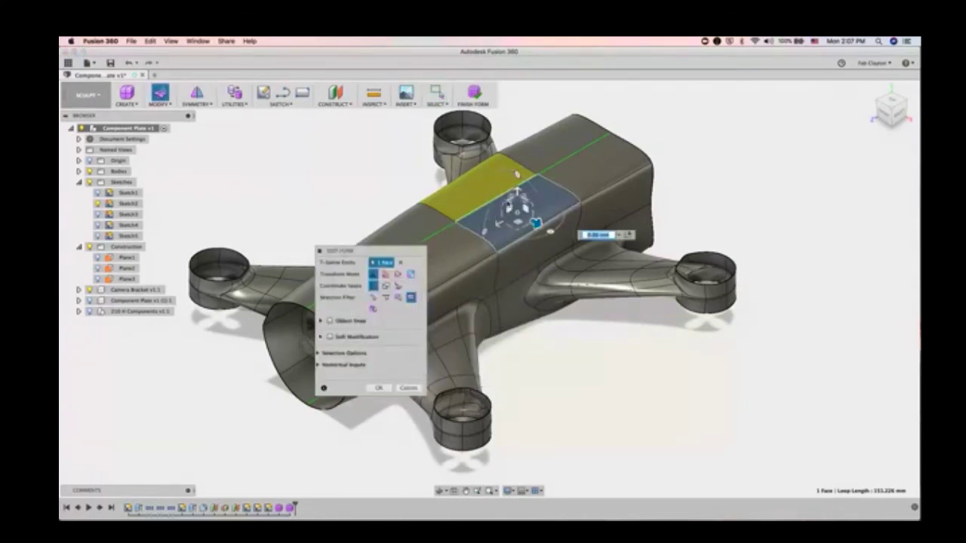
drag(518, 193, 527, 167)
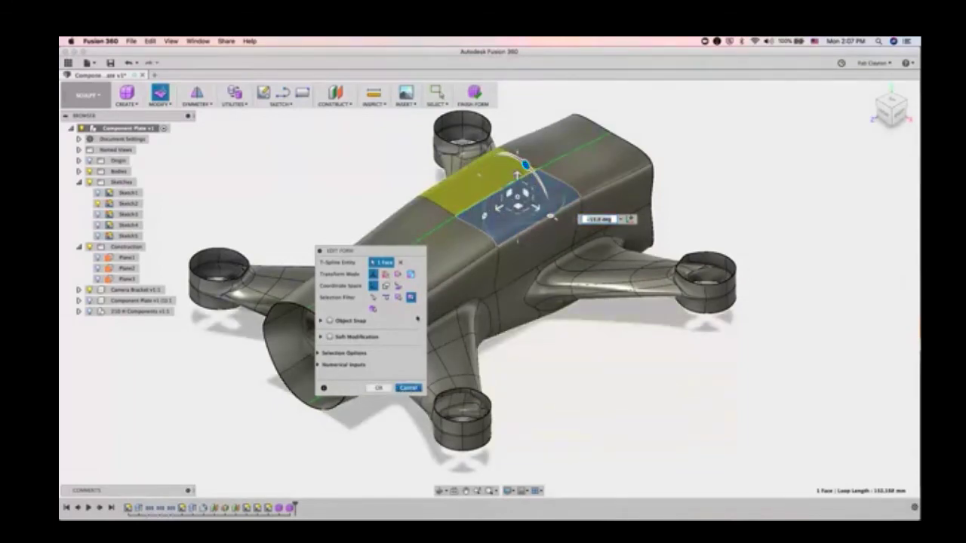
click(409, 388)
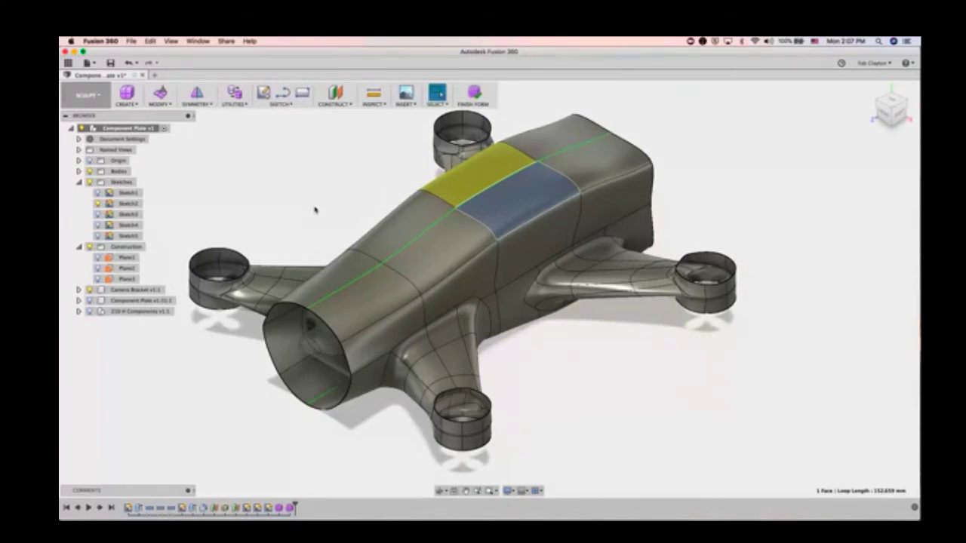
key(super+z)
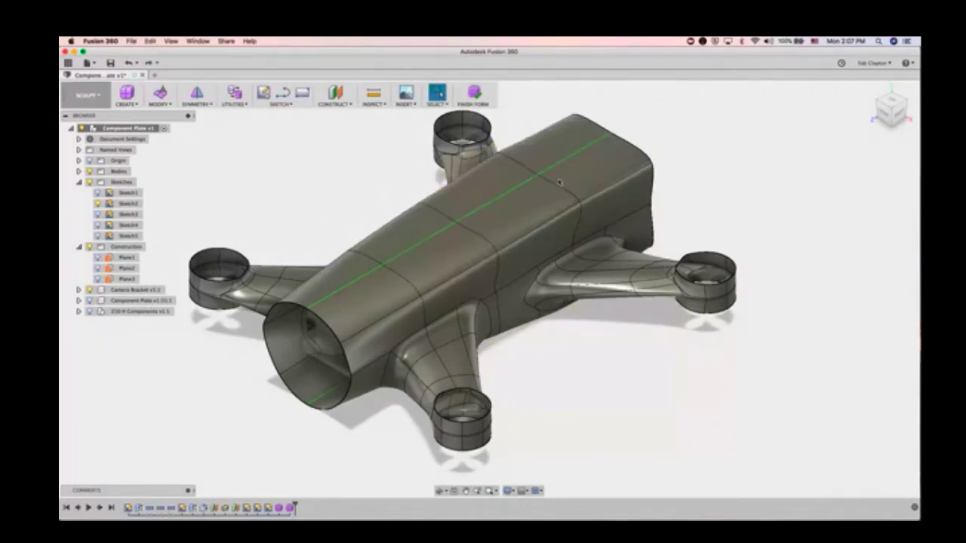
Step: Try reshaping the body by transforming the whole edge loop around its rear arms with Edit Form, and discard the edit
double_click(561, 189)
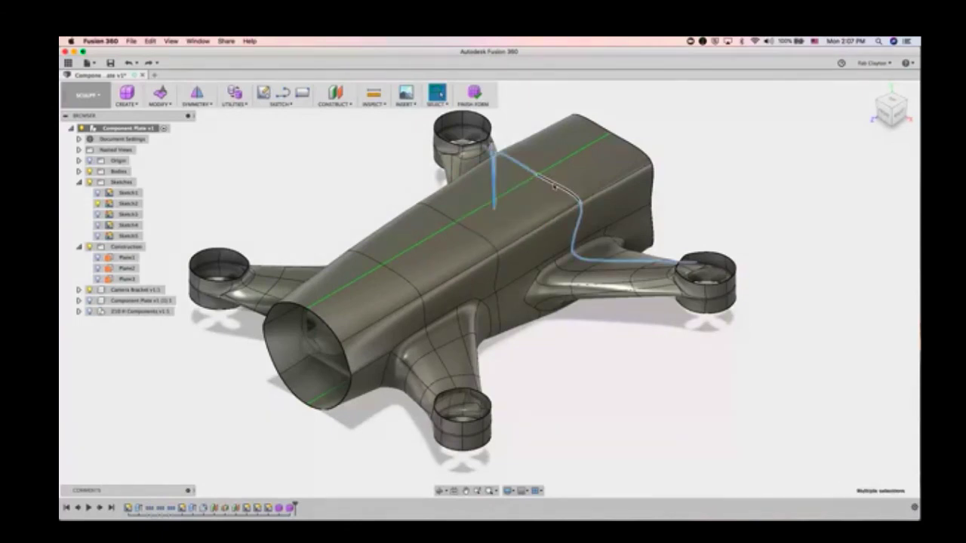
right_click(543, 180)
click(545, 160)
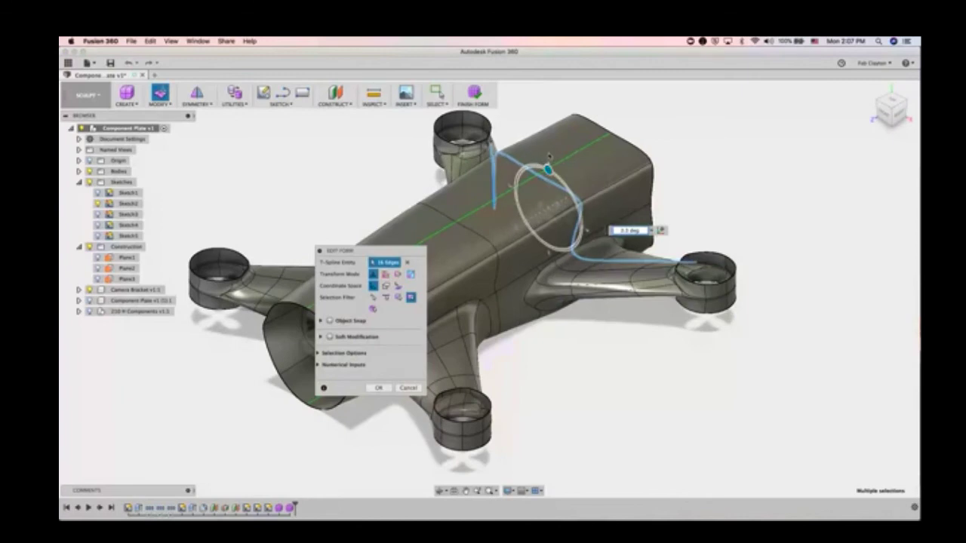
drag(549, 169, 548, 144)
key(super+z)
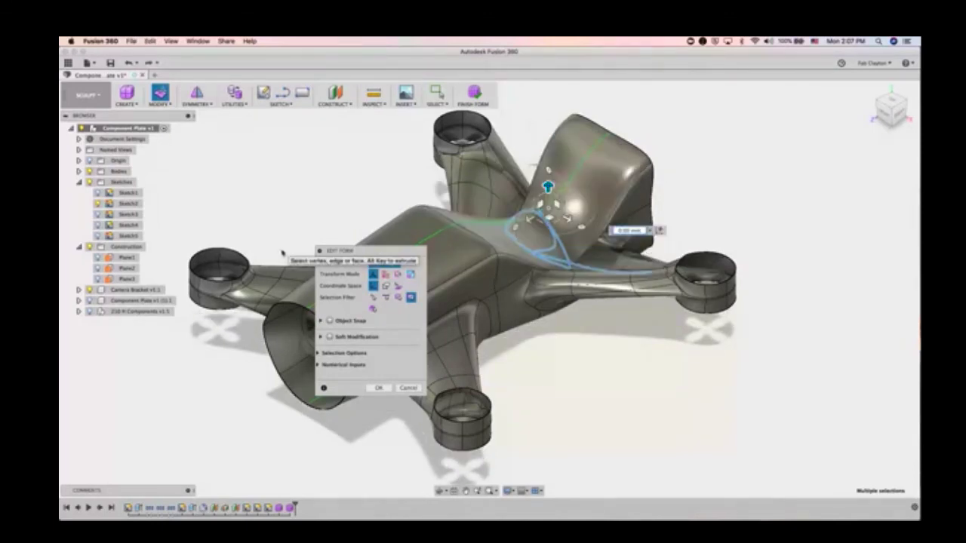
click(414, 388)
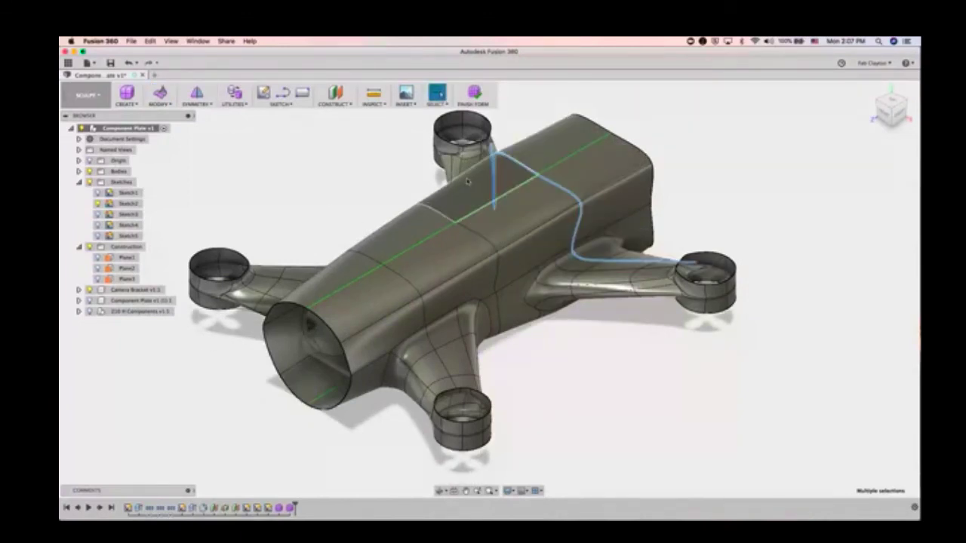
click(340, 163)
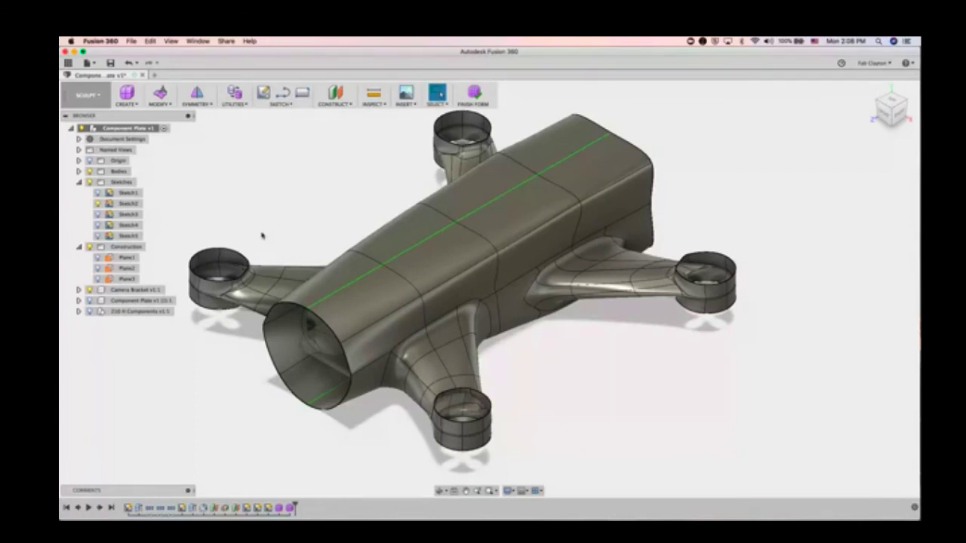
Step: Browse the Drone project, open the 210 H Monocoque design from its master folder, and switch away from Fusion 360
click(67, 62)
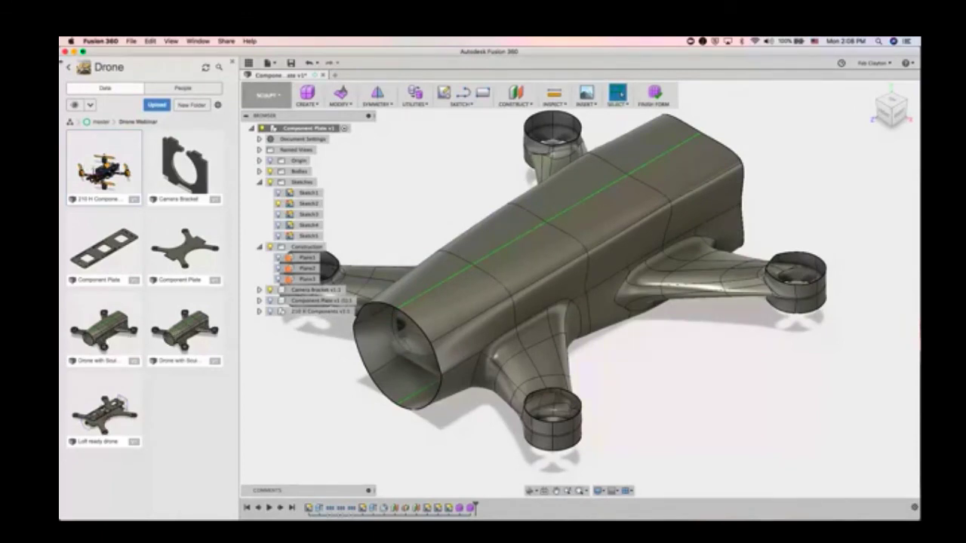
click(68, 68)
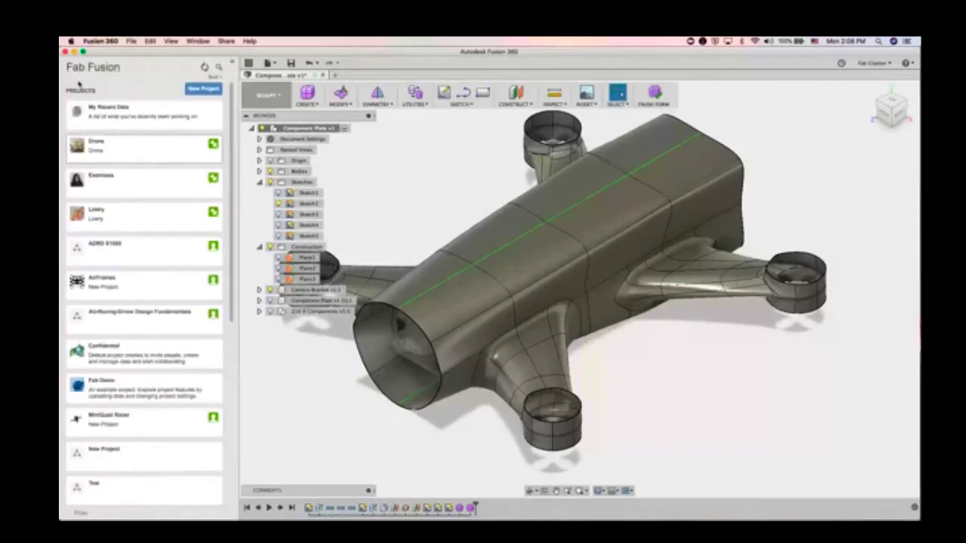
click(114, 155)
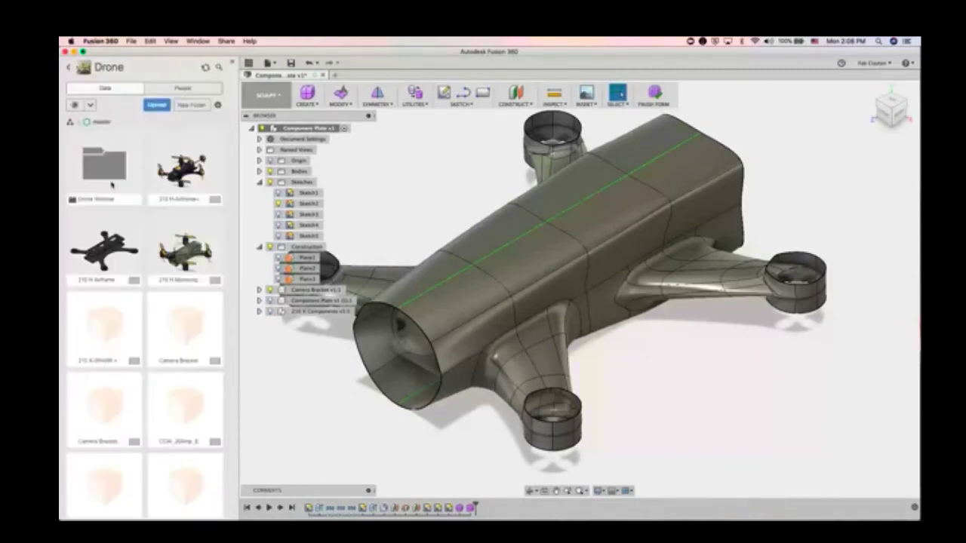
click(112, 177)
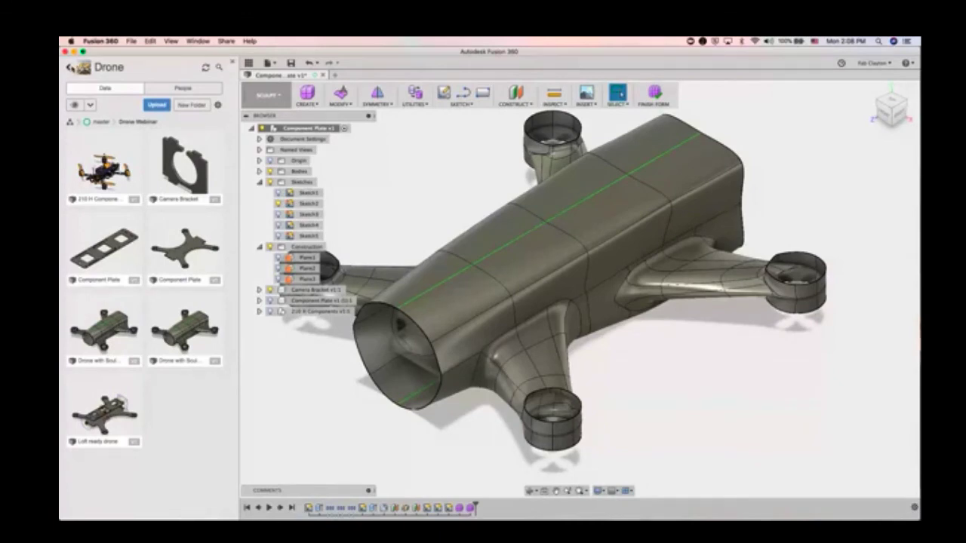
click(71, 67)
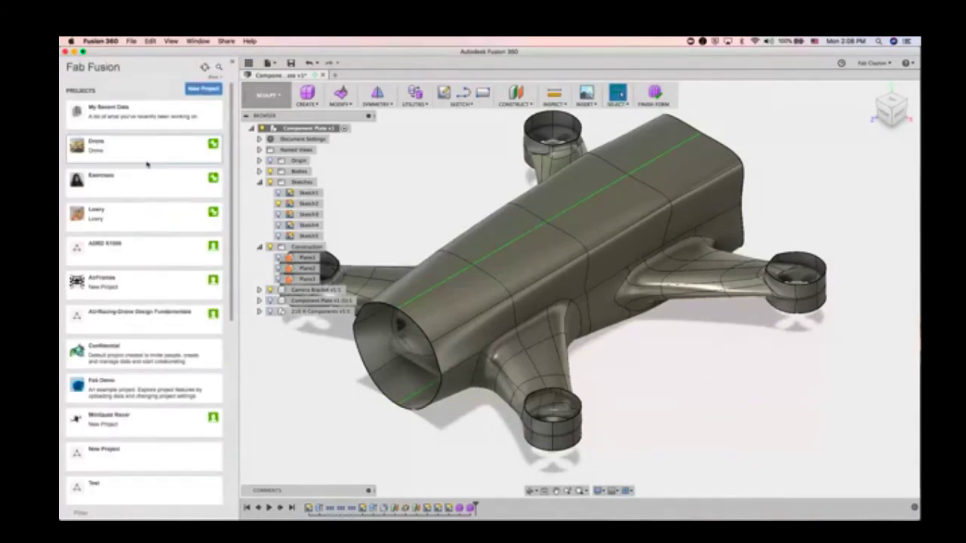
click(94, 143)
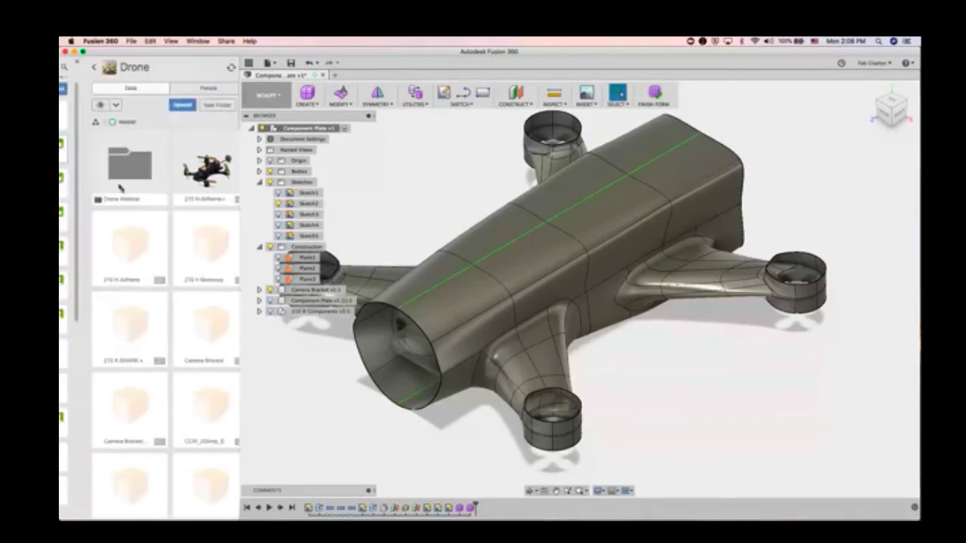
scroll(144, 301, down, 5)
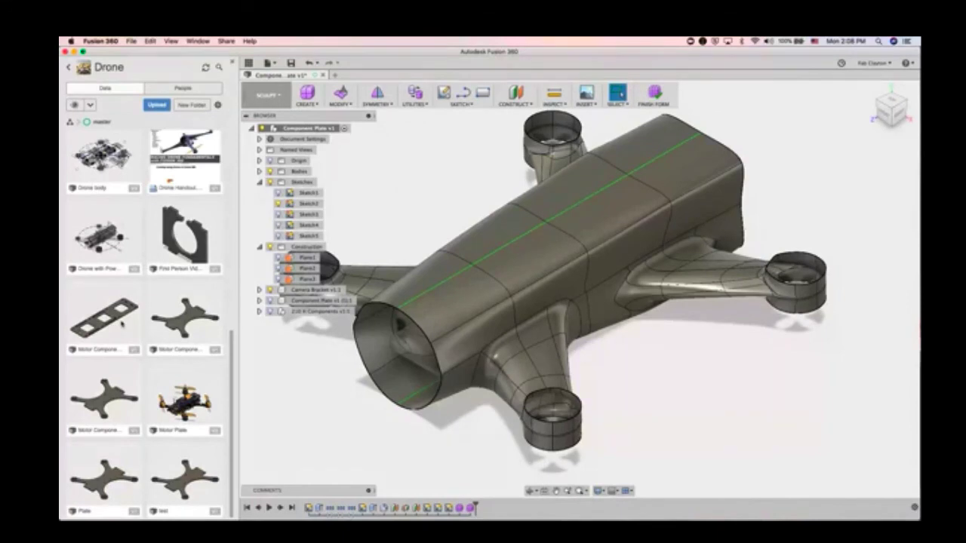
scroll(122, 323, up, 10)
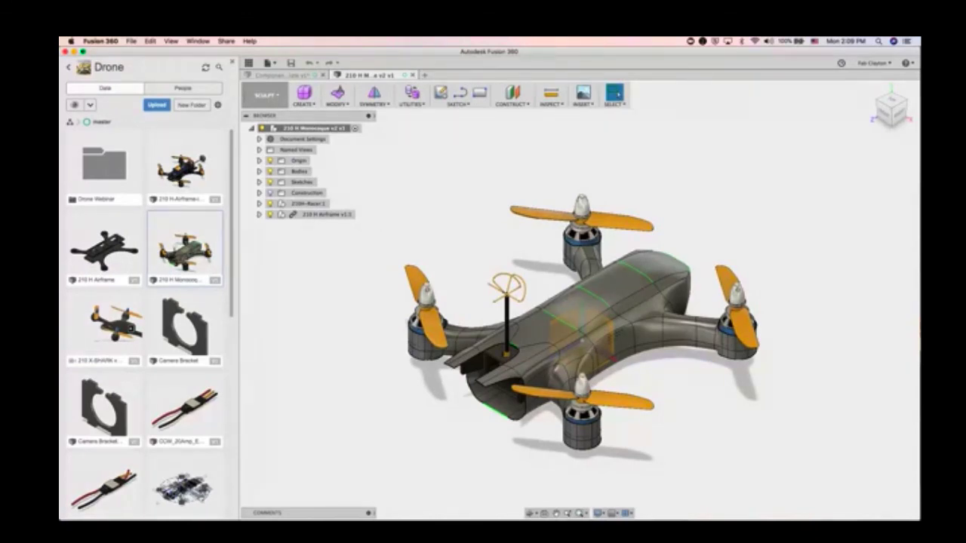
key(super+Tab)
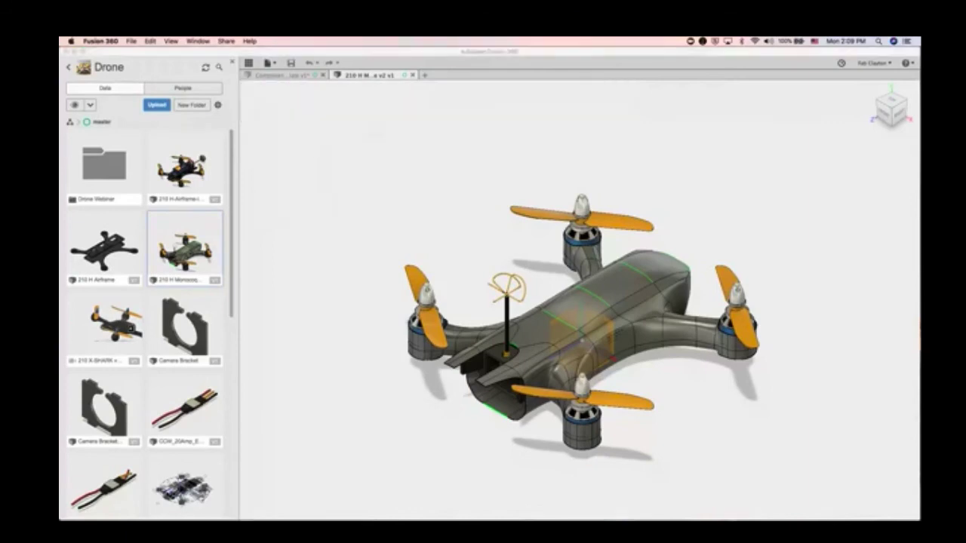